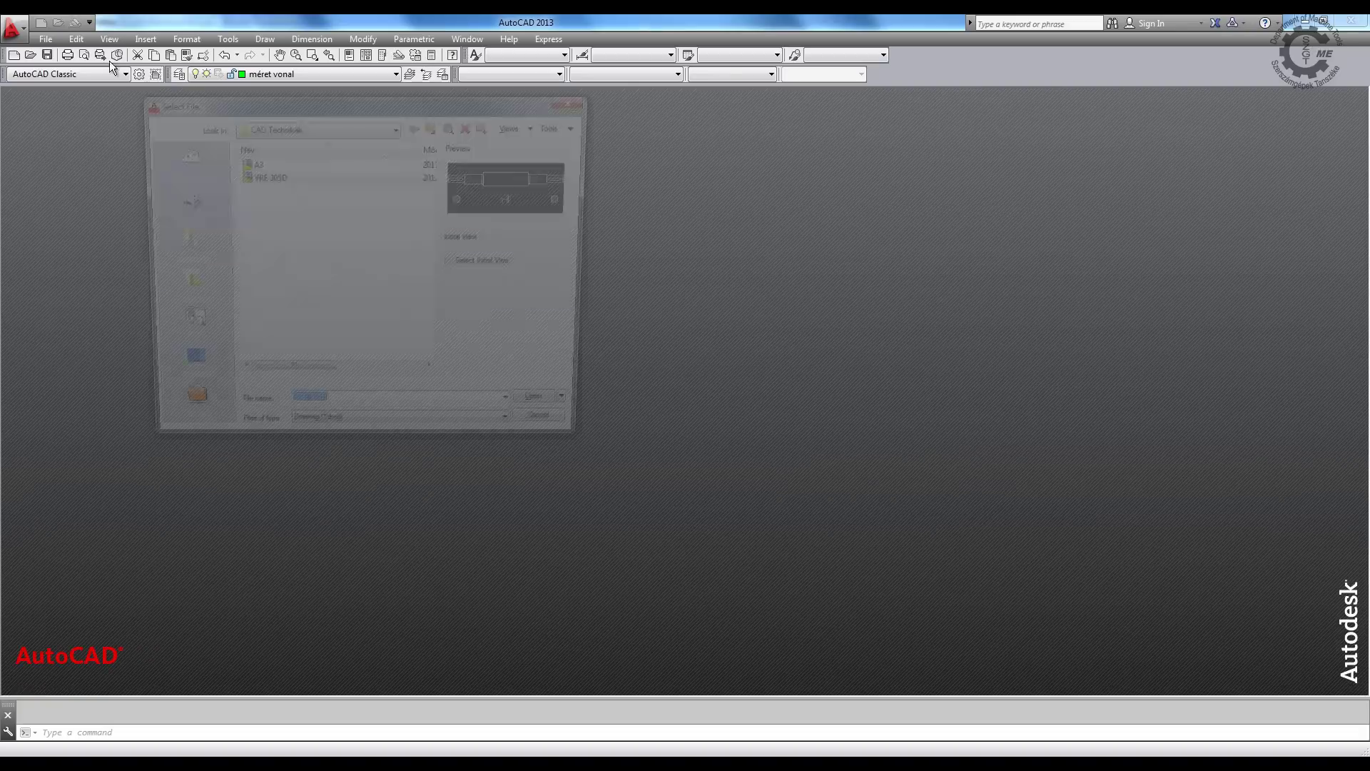
- Open the A3.dwg sheet and the VRE 305D.dwg shaft drawing
double_click(318, 170)
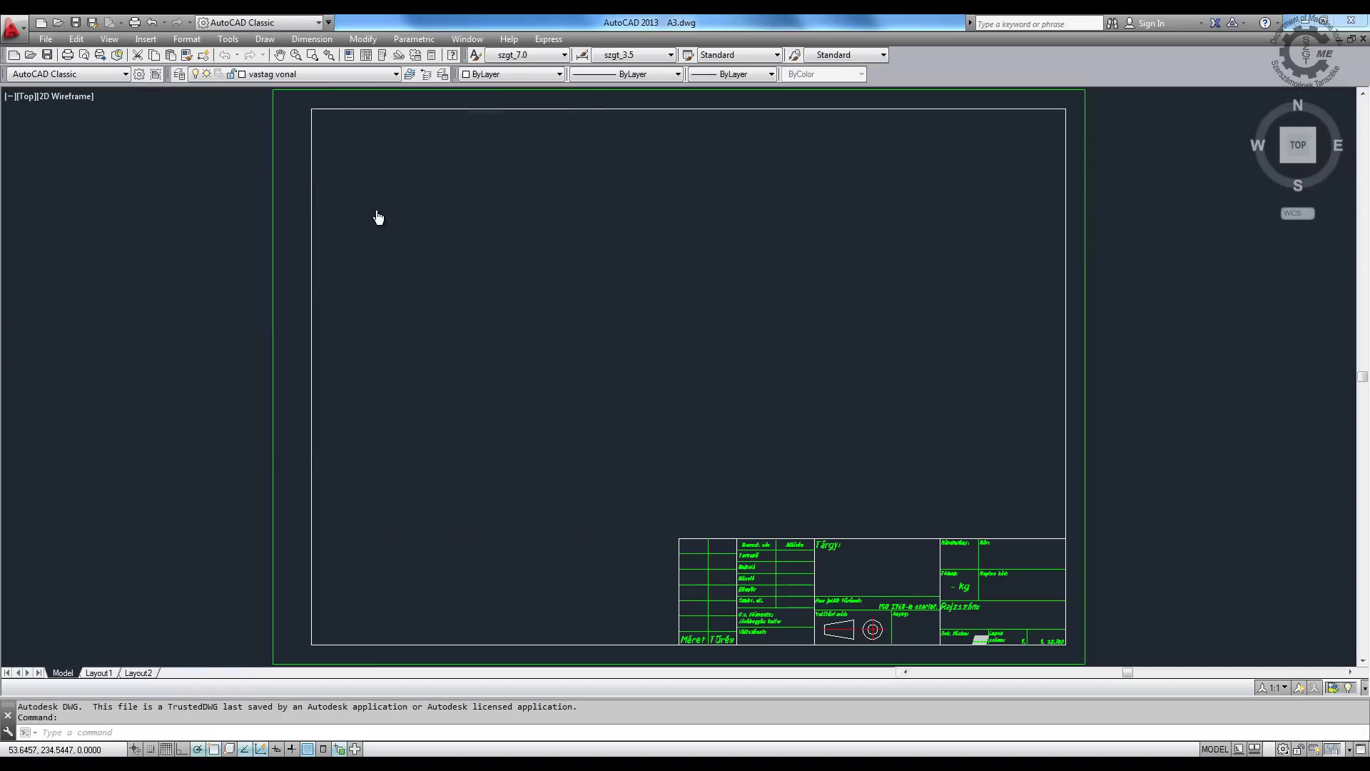
key("ctrl+o")
double_click(300, 177)
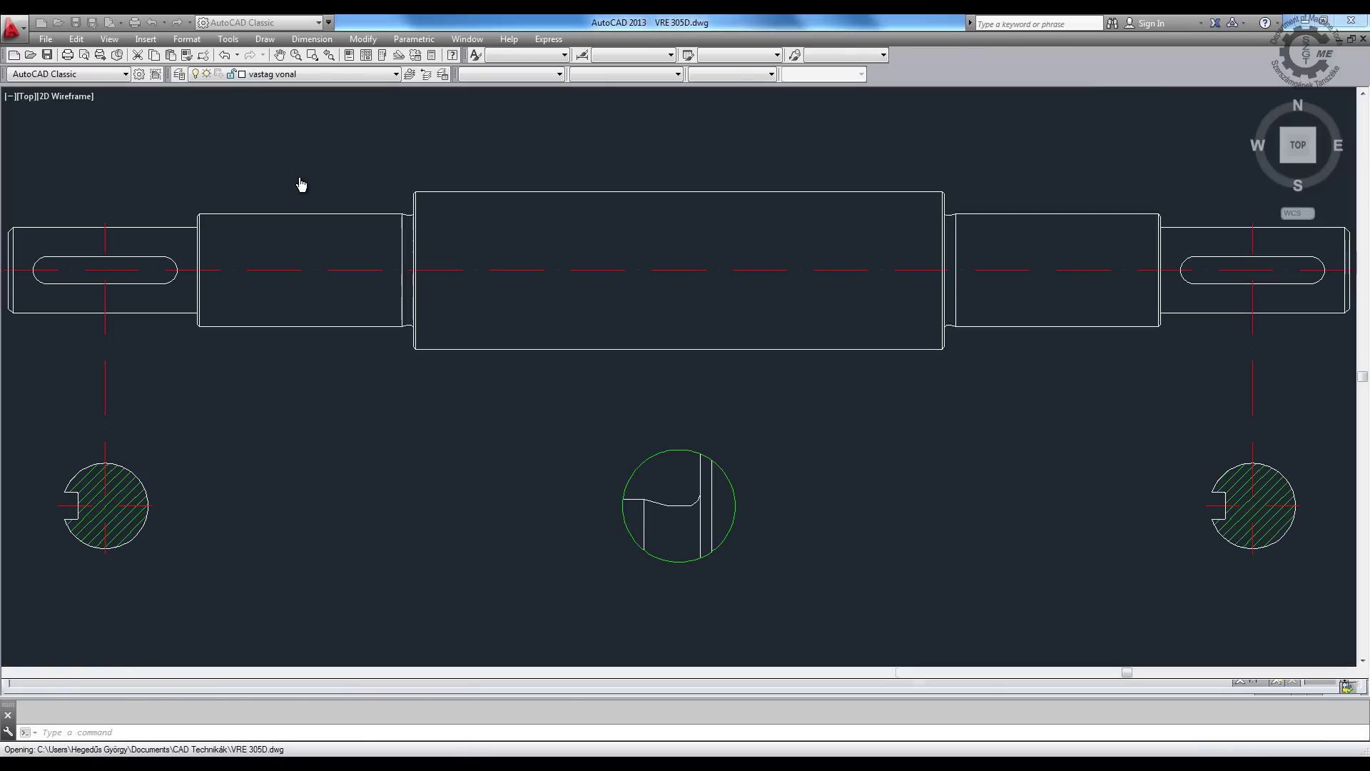
- Copy the whole shaft drawing with its centre as the base point
key("ctrl+shift+c")
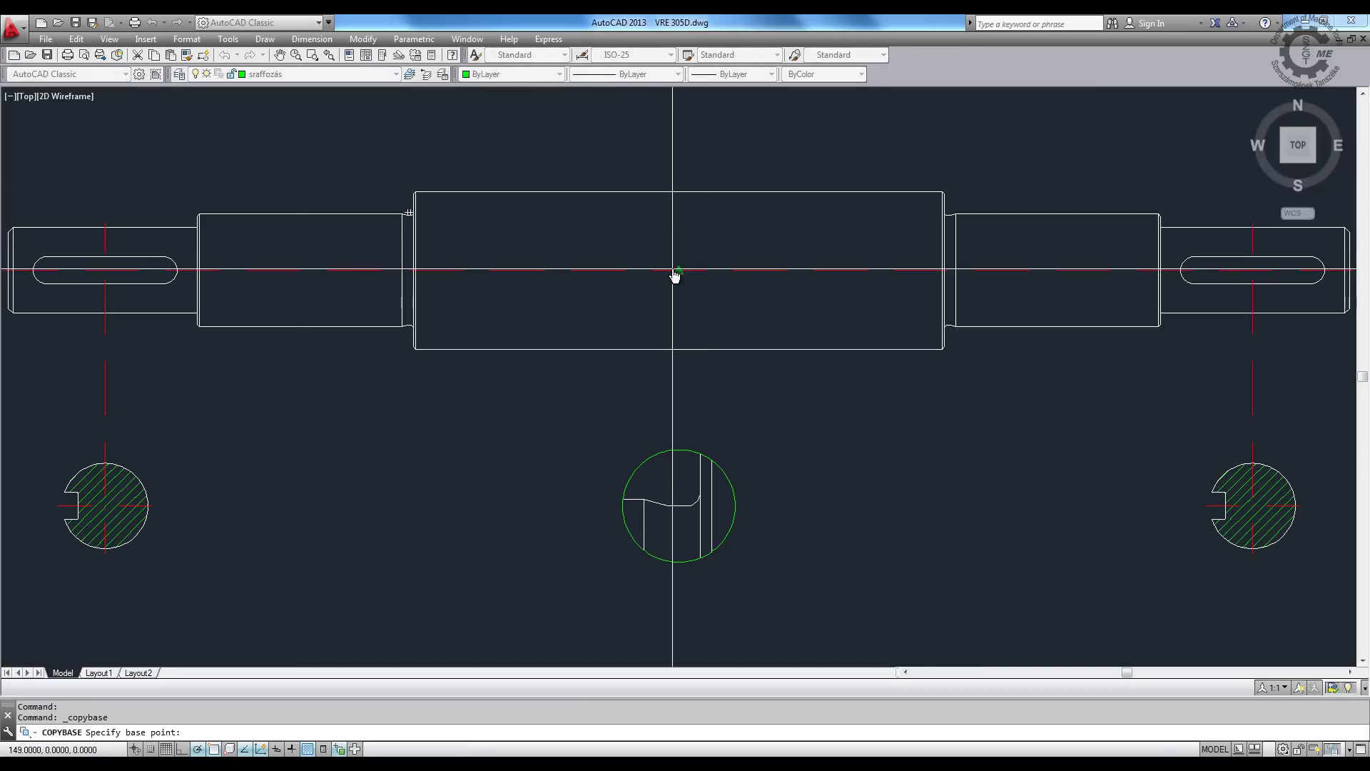
left_click(682, 274)
key("Return")
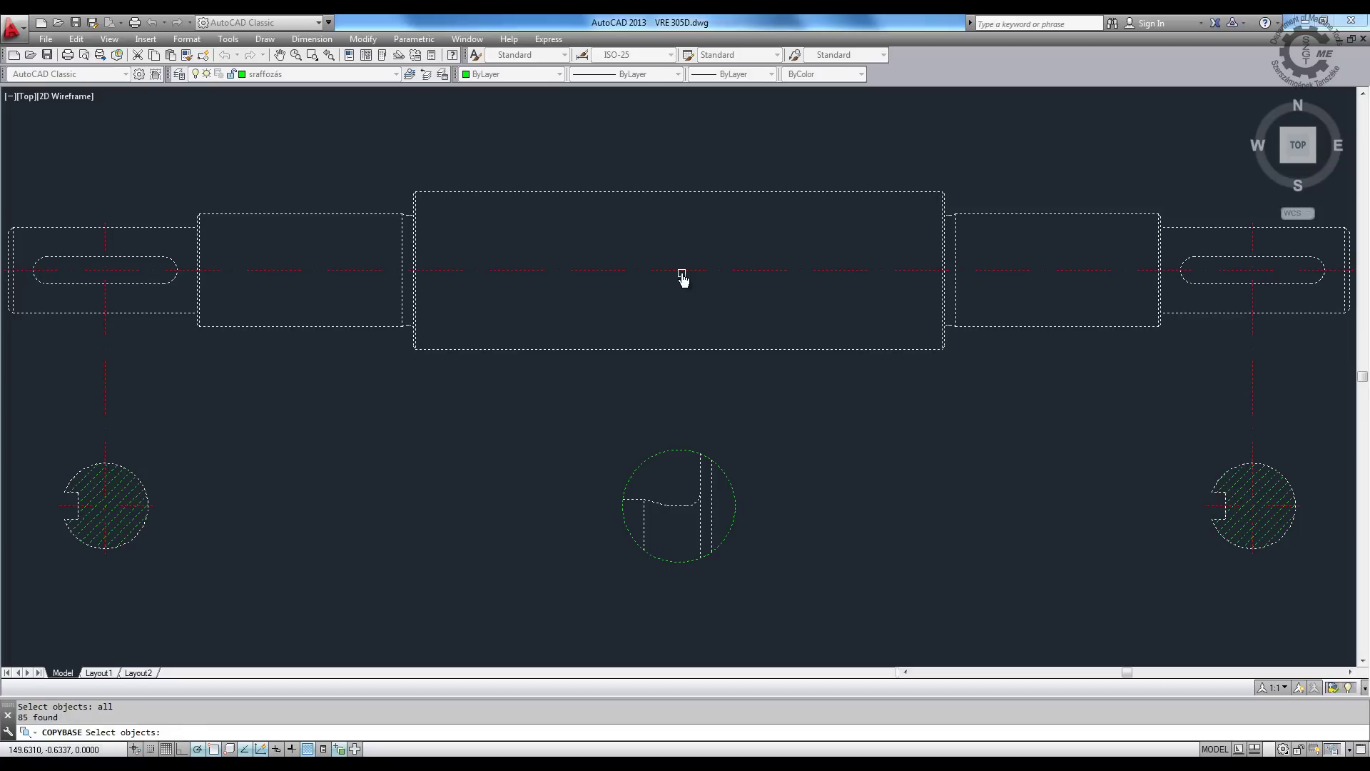
key("Return")
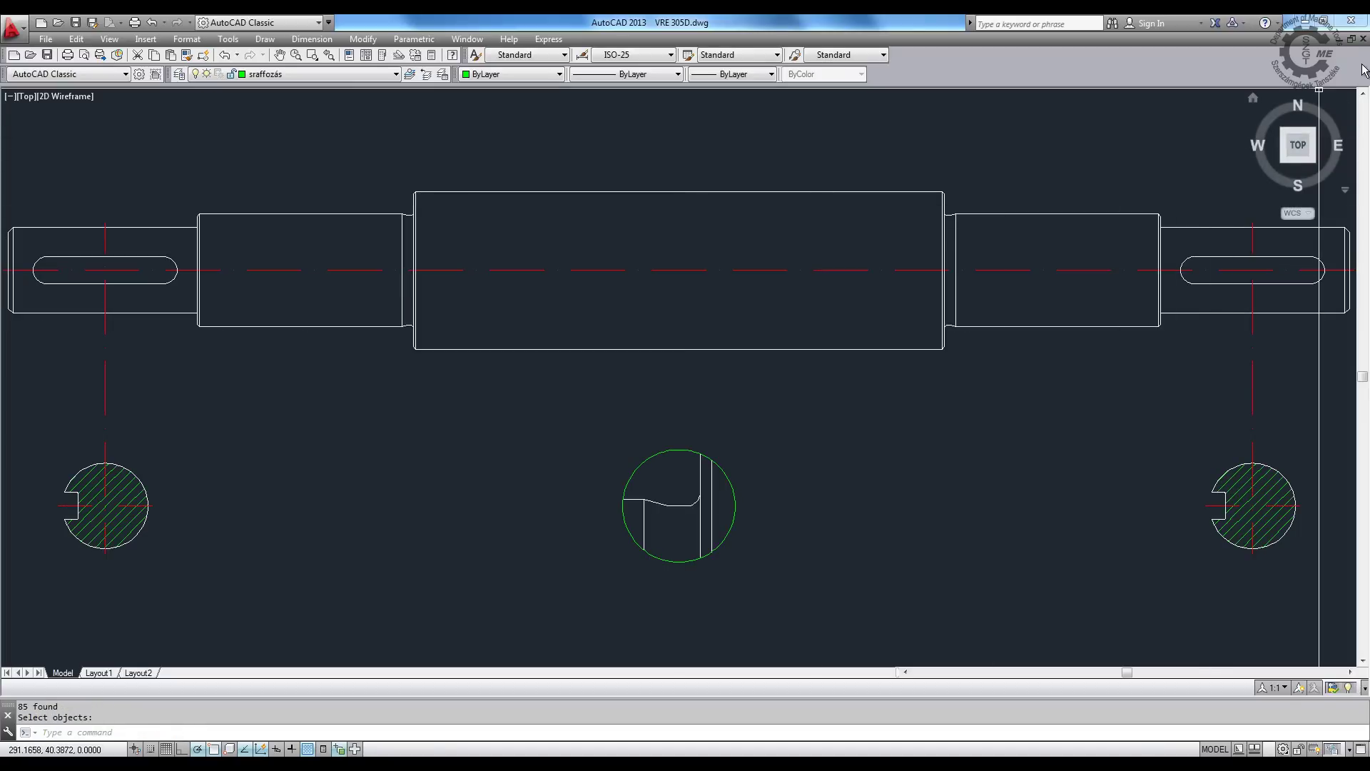
- Close VRE 305D without saving and paste the shaft into A3
left_click(1362, 40)
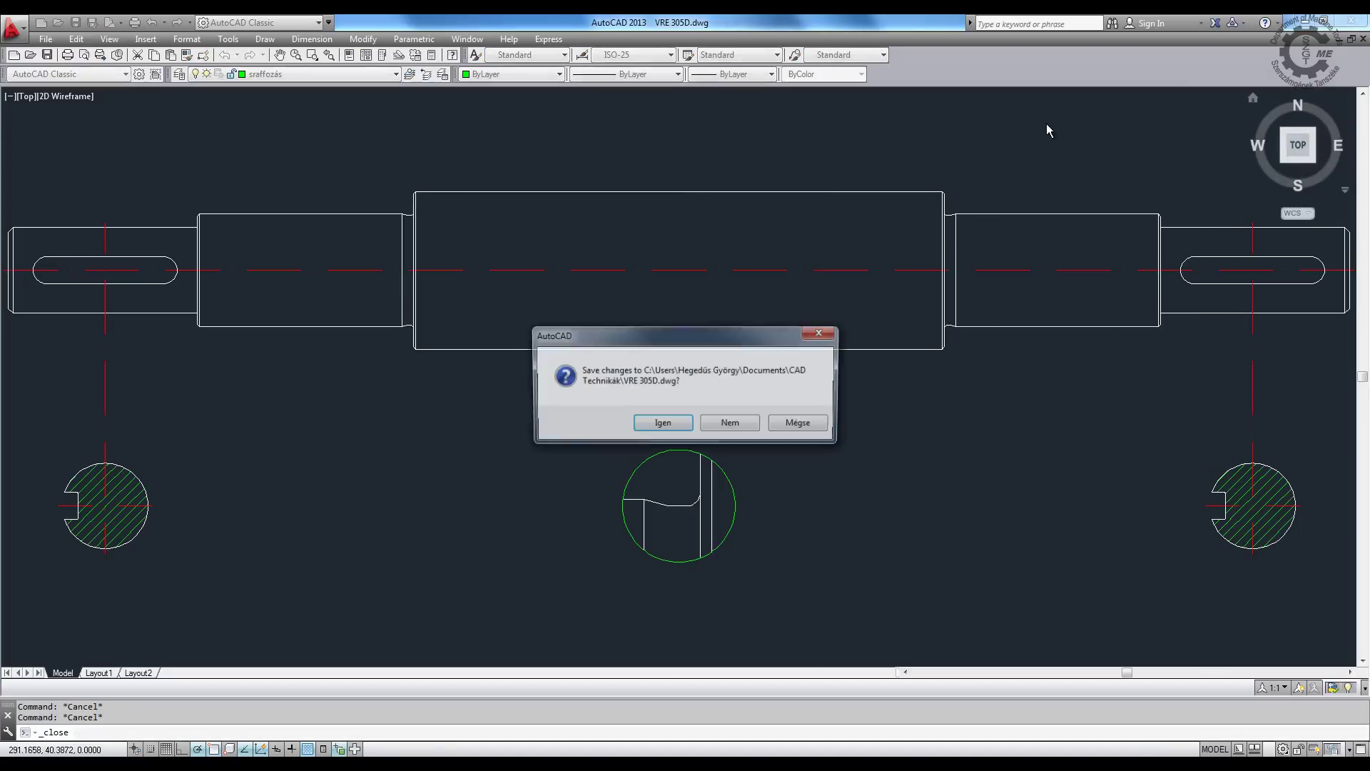
left_click(729, 425)
key("ctrl+v")
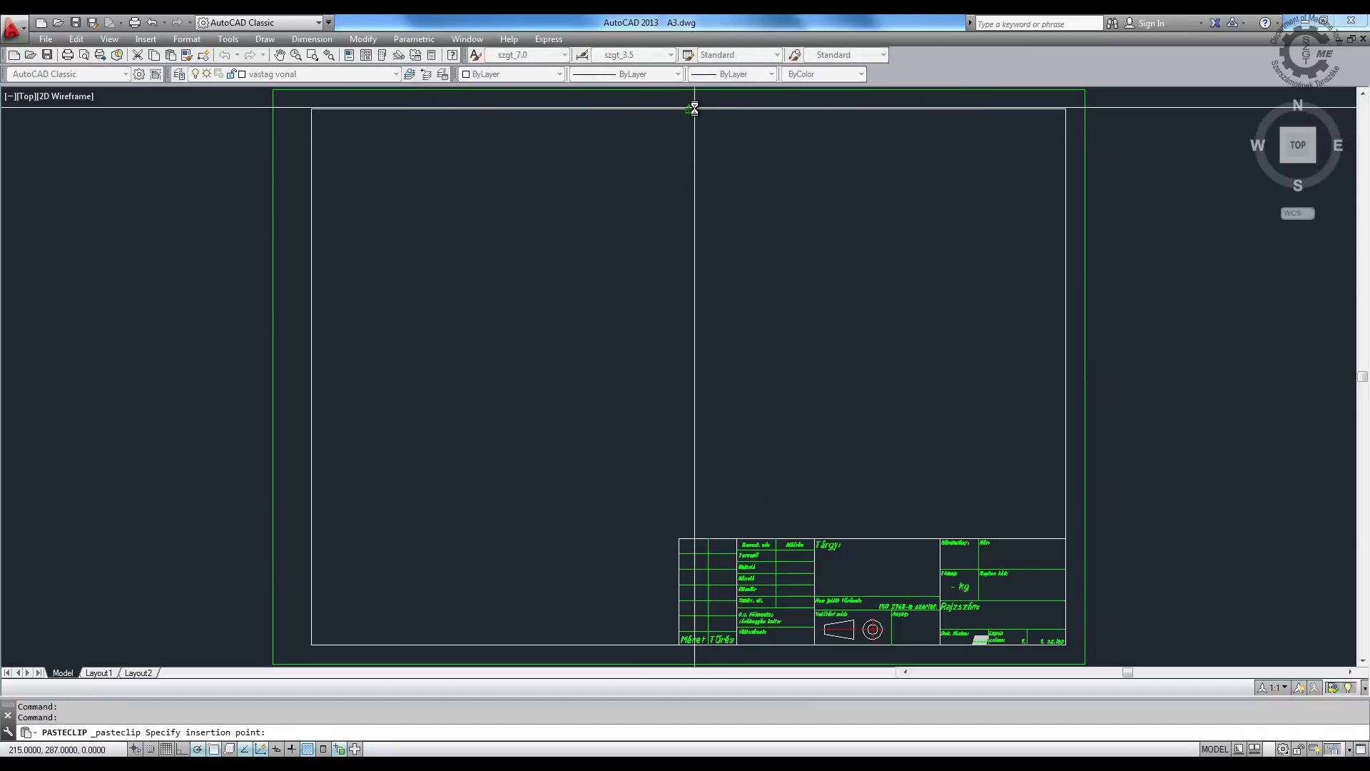
- Place the shaft mid-sheet and make méret vonal the current layer
left_click(688, 272)
left_click(321, 73)
left_click(307, 112)
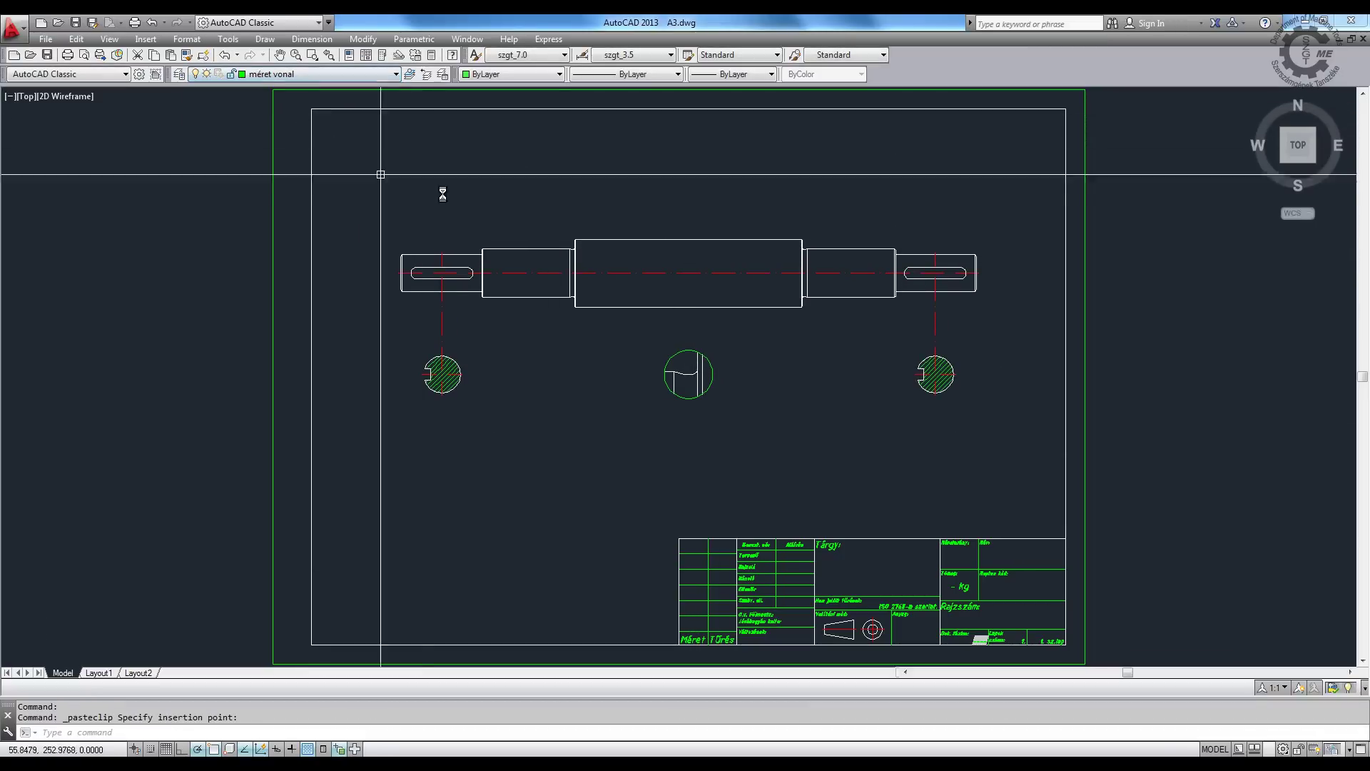
scroll(473, 236, "up", 5)
type("dli")
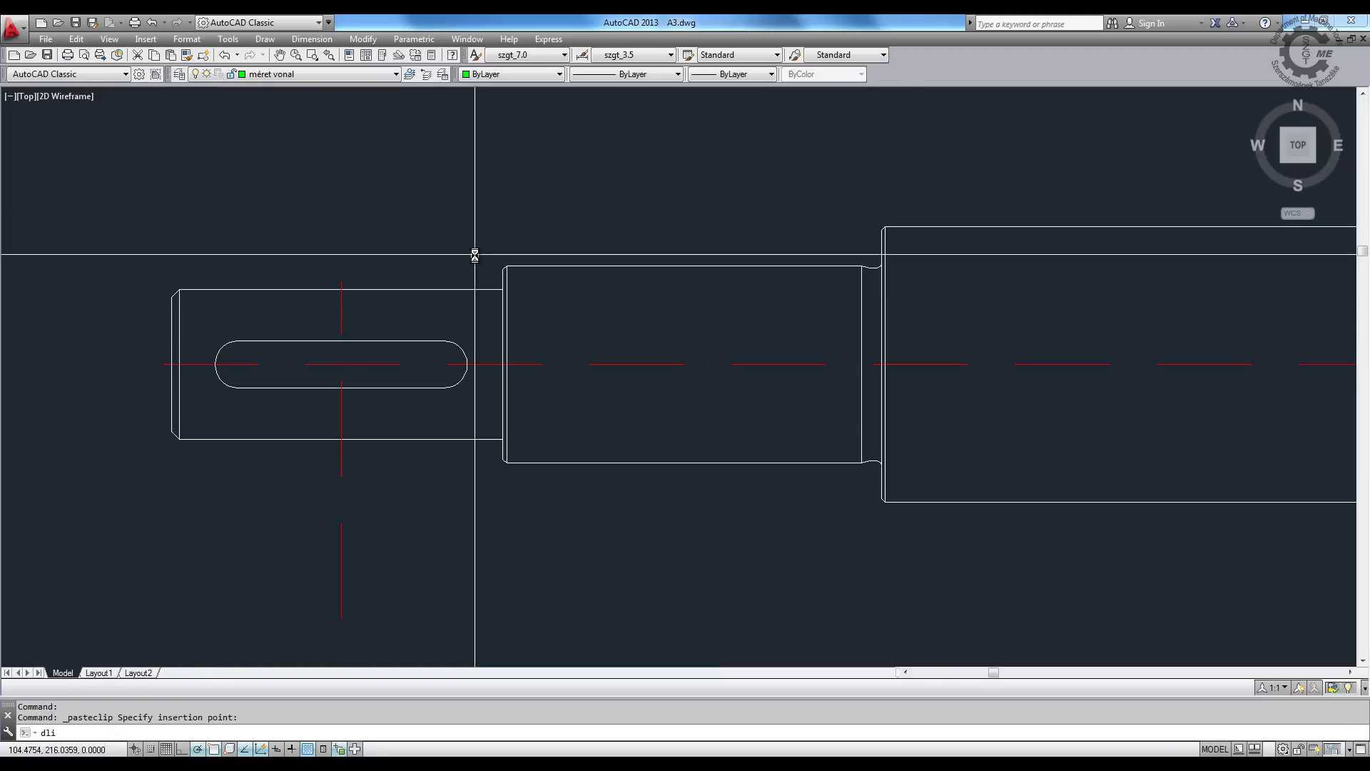
- Add vertical linear dimensions 25 and 35 across the two shaft sections
key("Return")
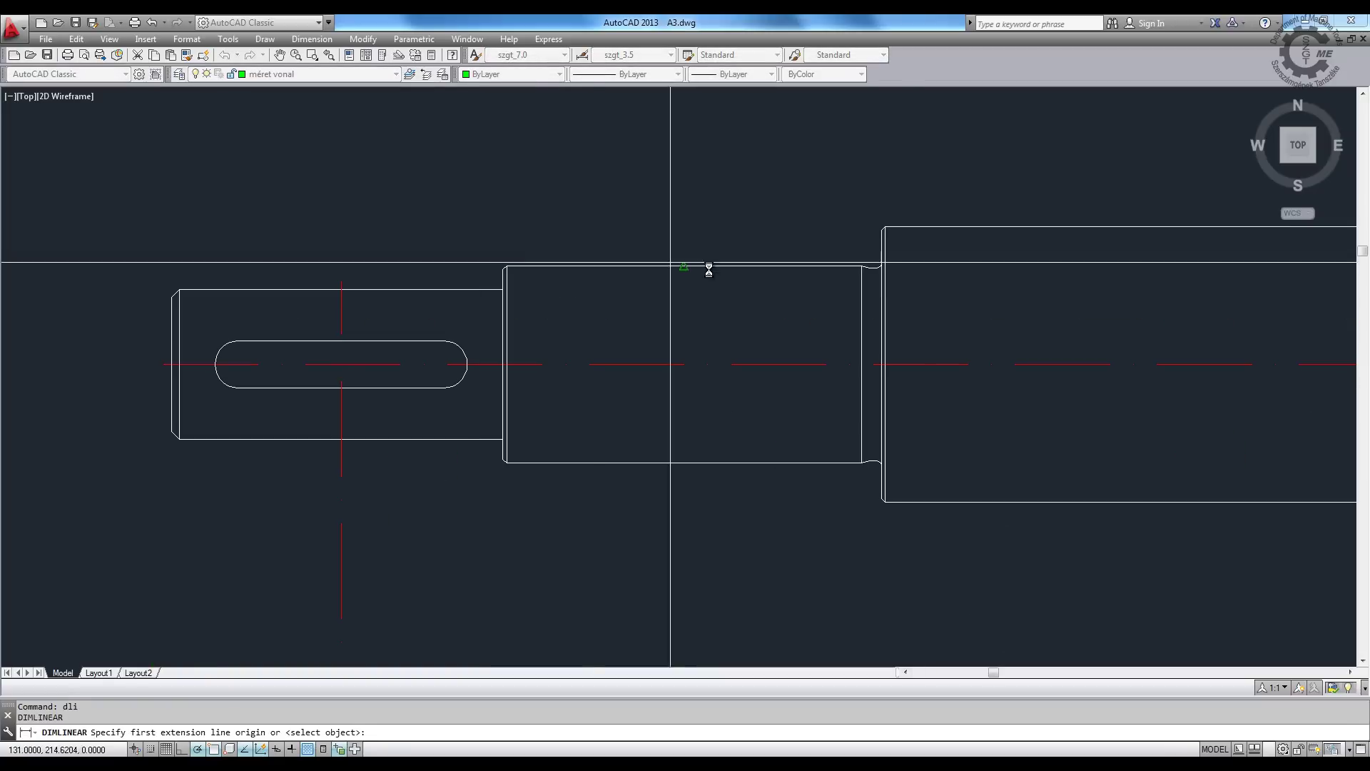
left_click(683, 266)
left_click(683, 463)
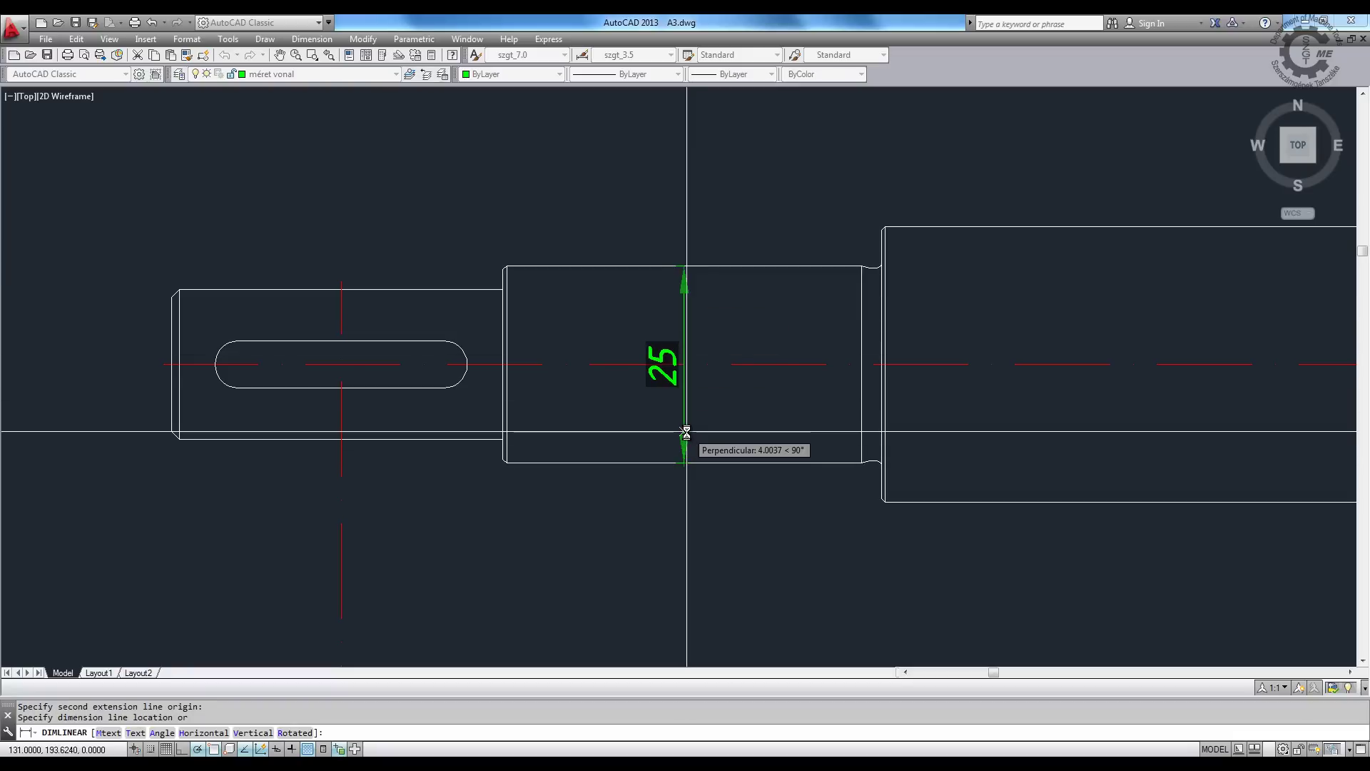
left_click(686, 433)
key("Return")
middle_click_drag(1074, 383, 502, 404)
scroll(570, 386, "down", 2)
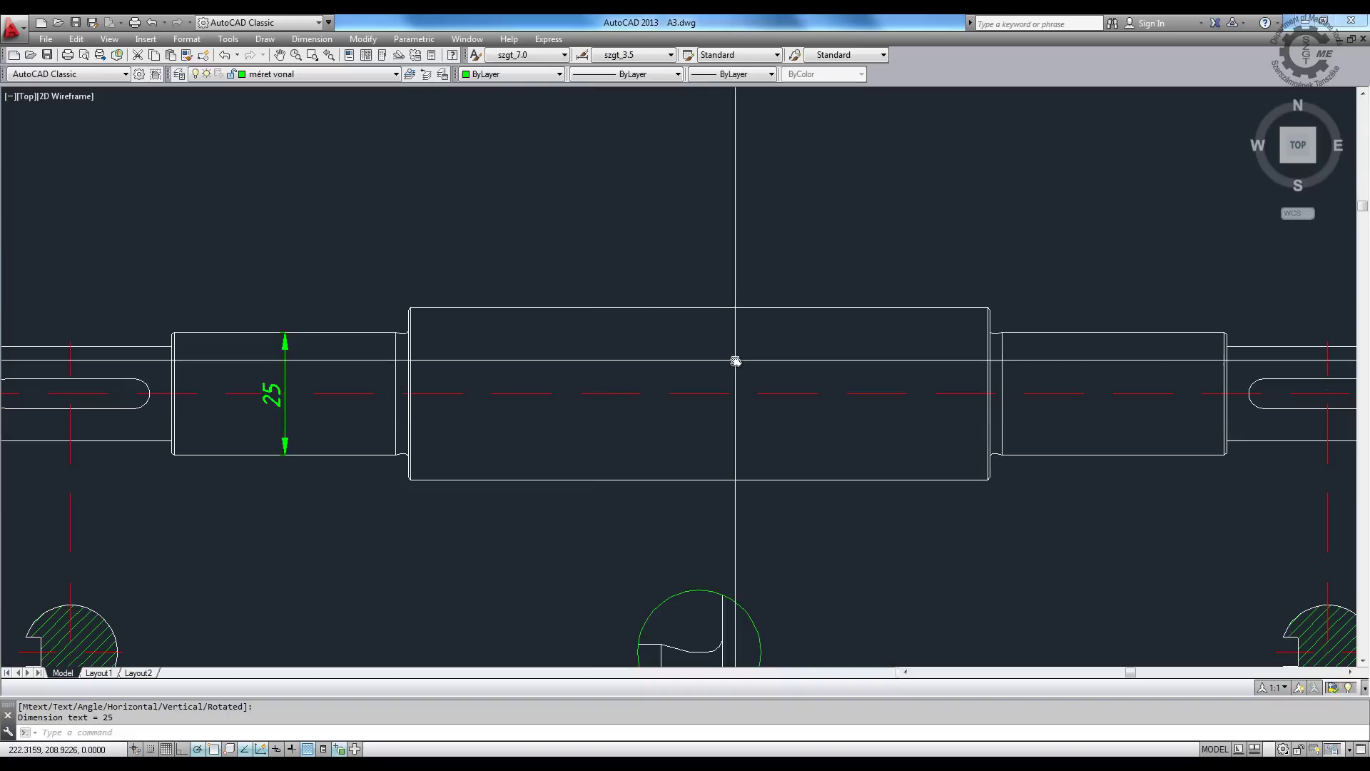
left_click(698, 307)
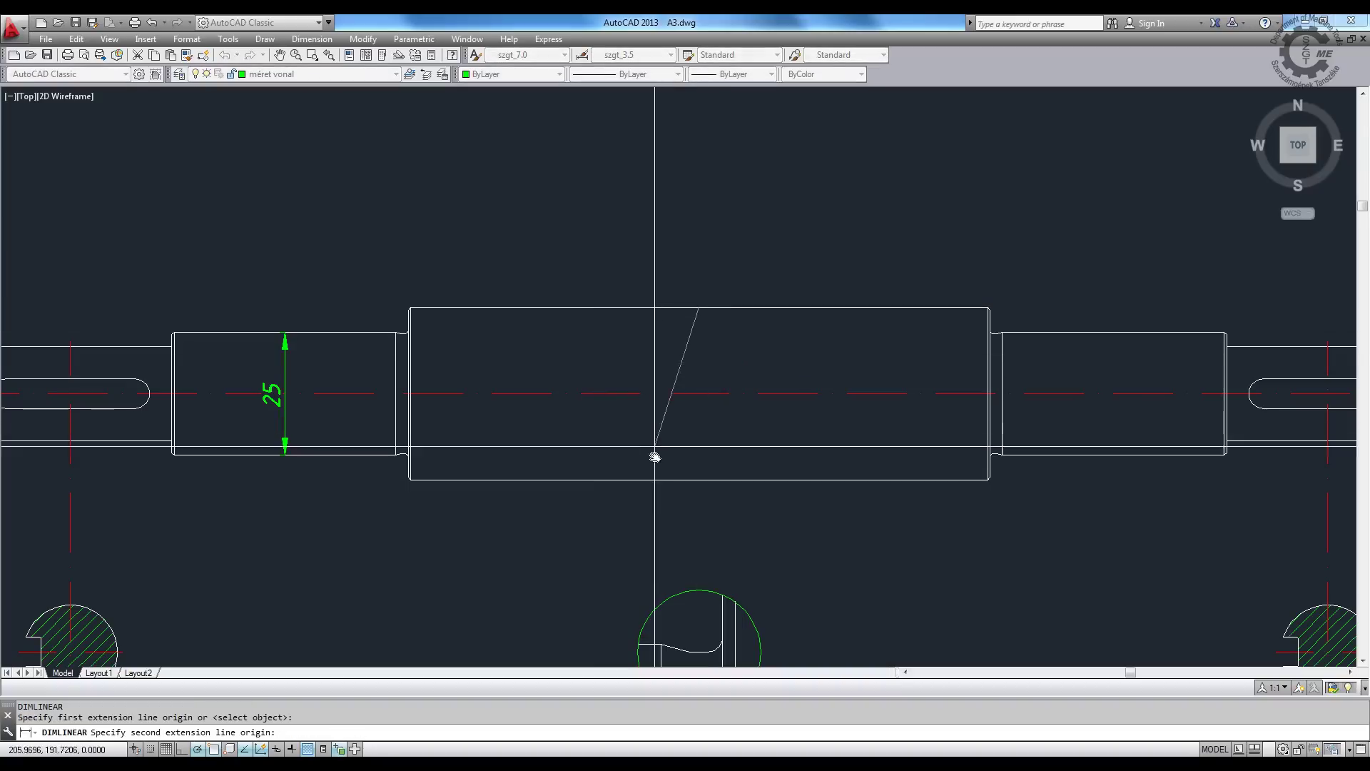
left_click(698, 480)
left_click(699, 478)
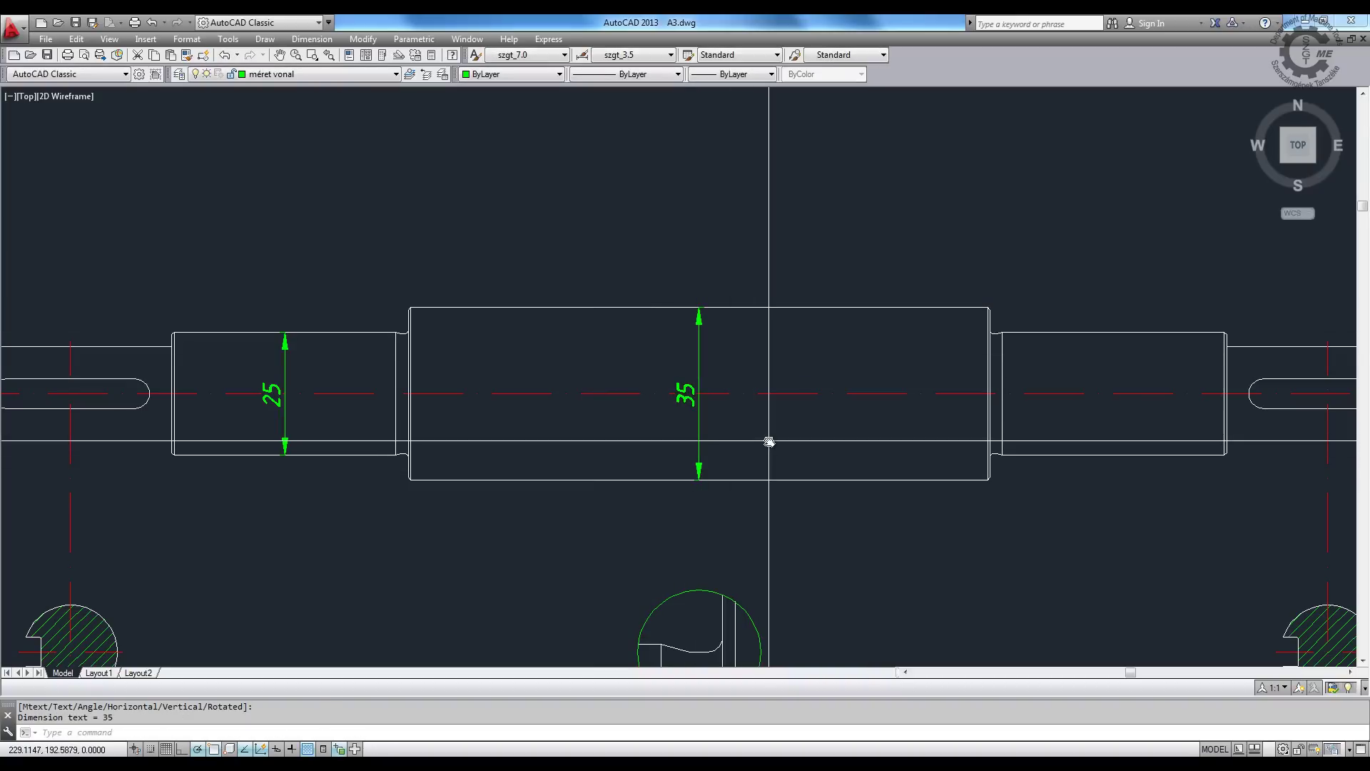
middle_click_drag(212, 405, 493, 350)
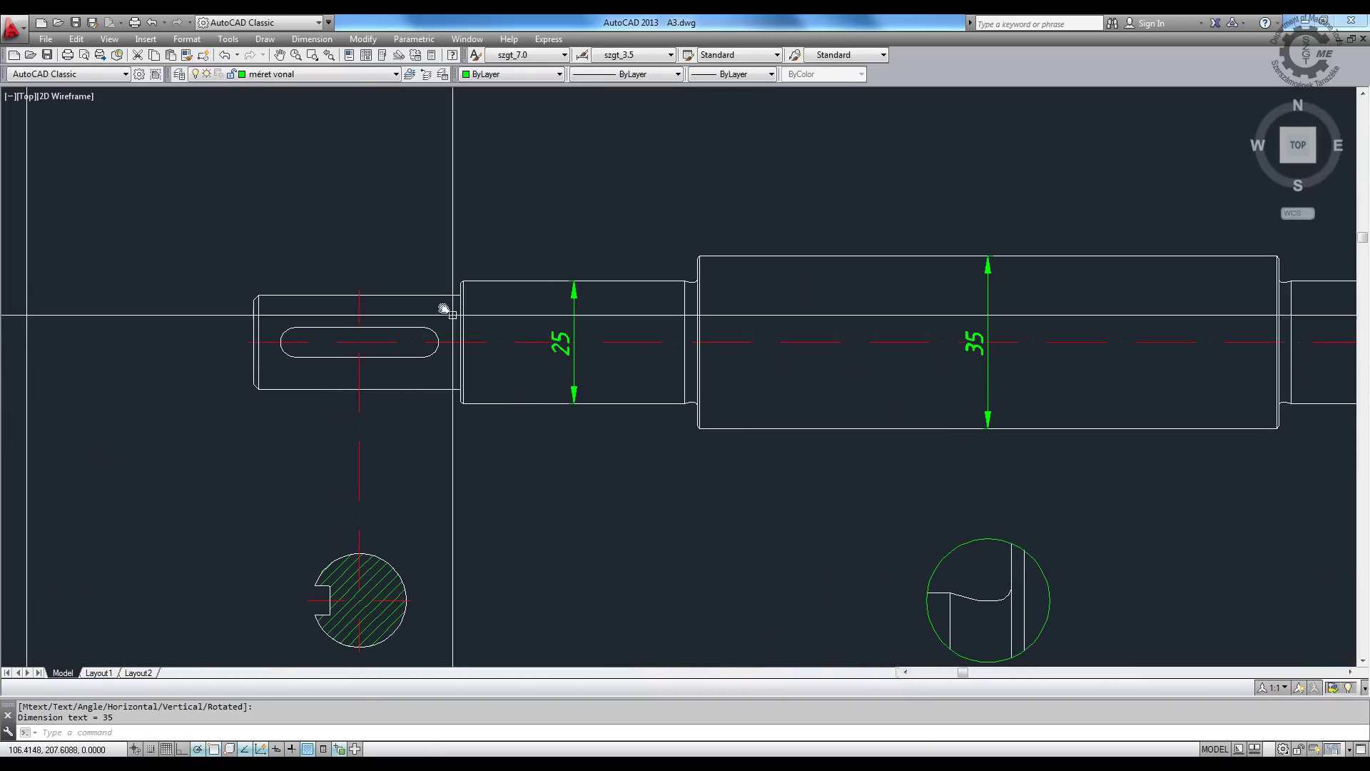
scroll(444, 308, "up", 4)
- Set up a fillet with radius 1 in no-trim mode
type("f")
key("Return")
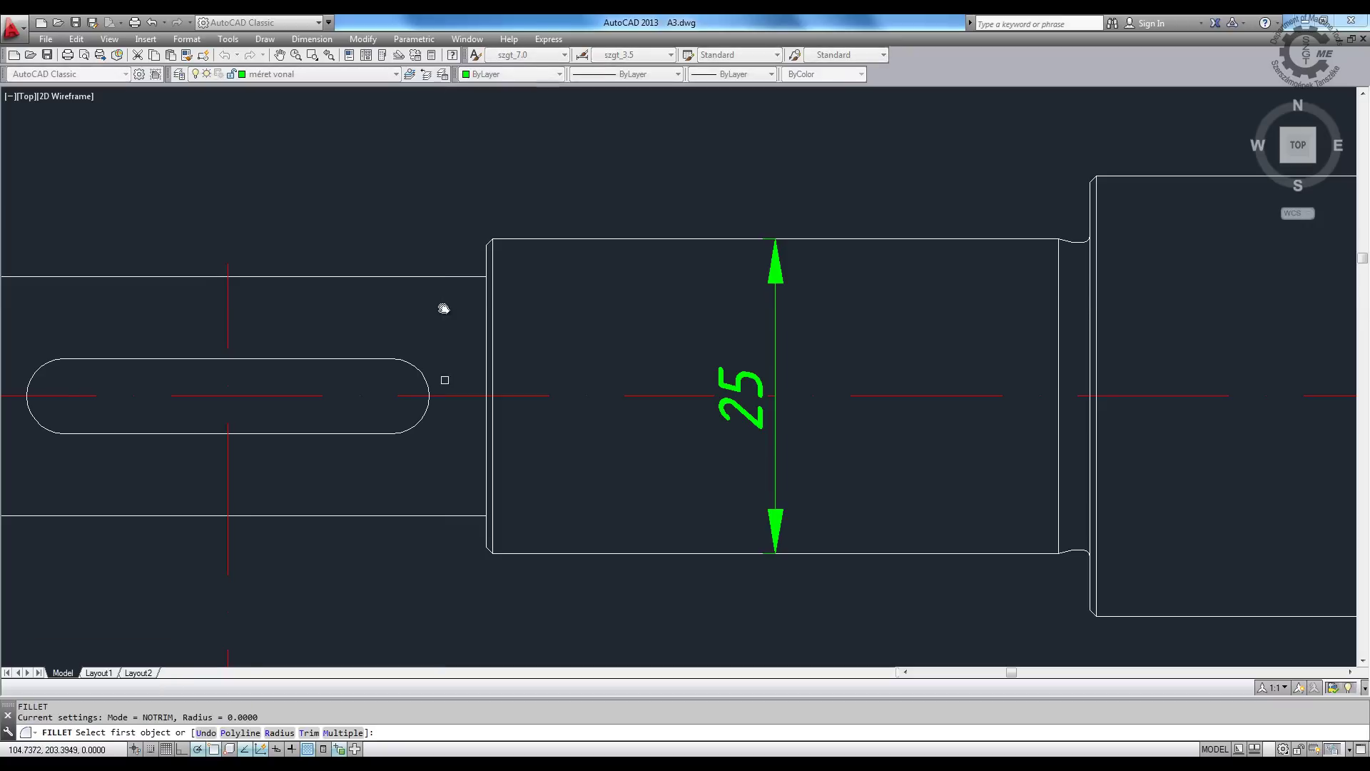
type("r")
key("Return")
key("Return")
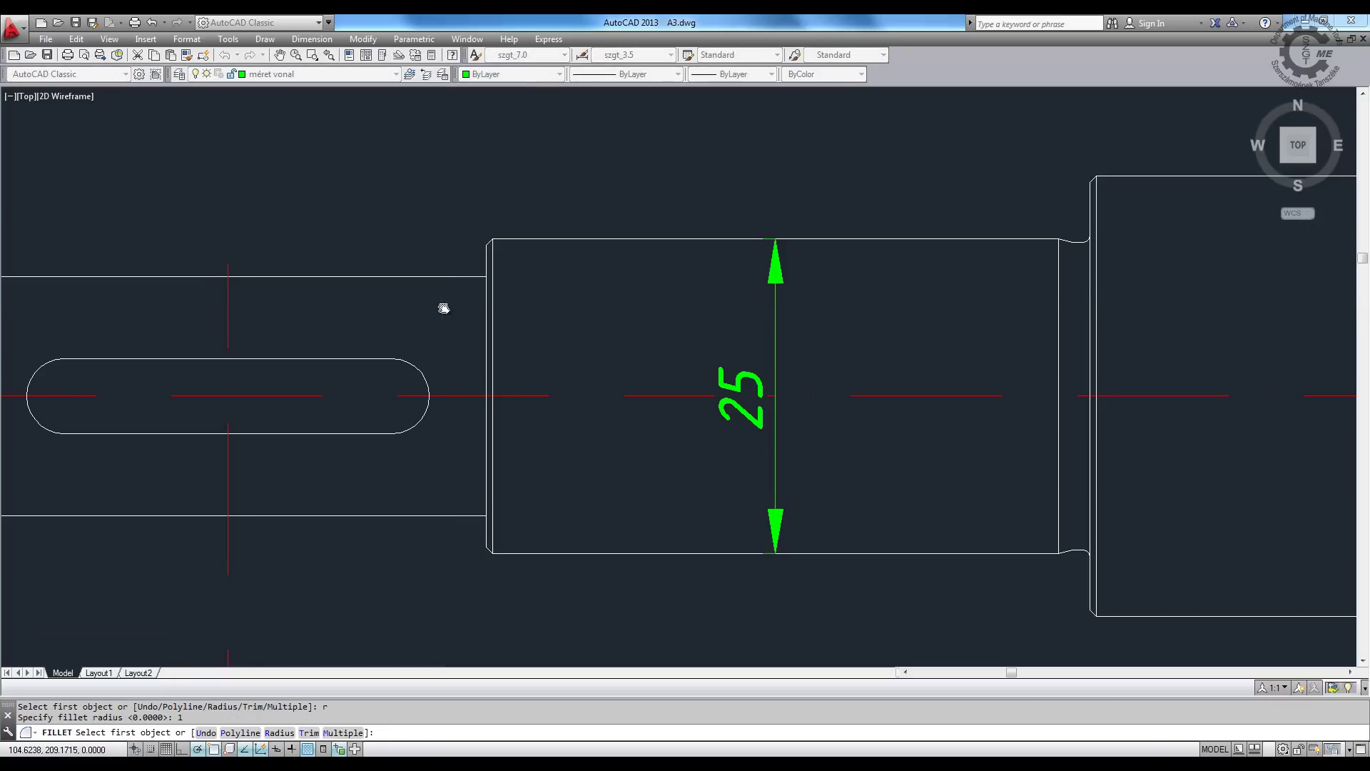
key("Return")
type("n")
key("Return")
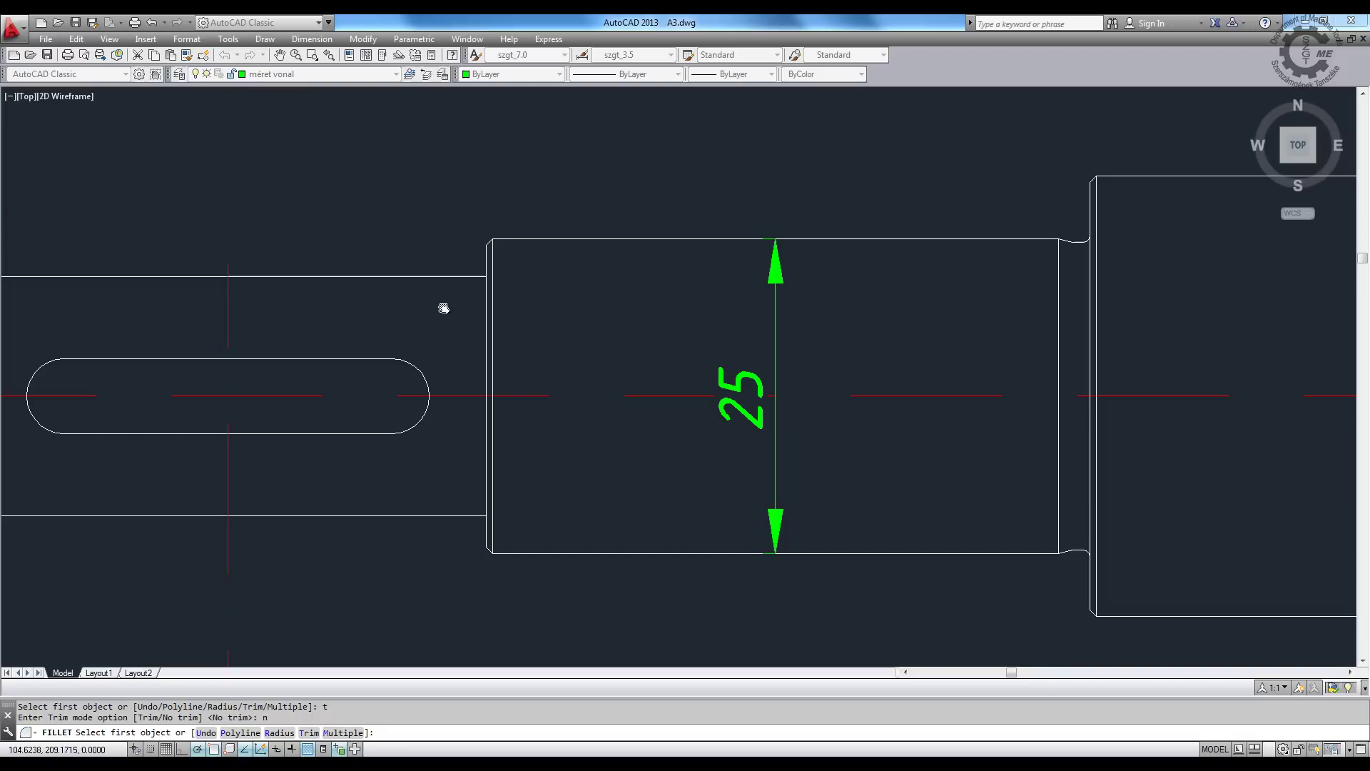
- Fillet the upper and lower corners of the left shoulder
scroll(443, 308, "up", 5)
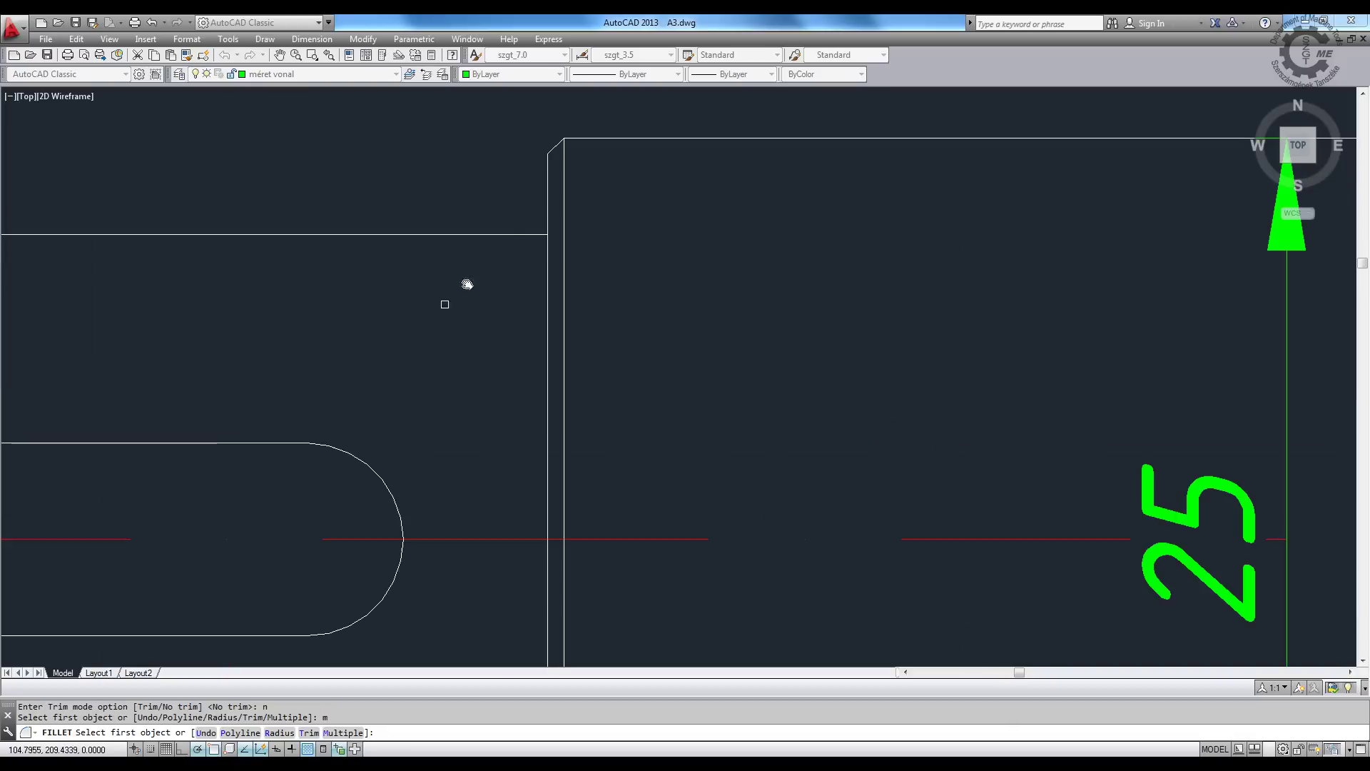
left_click(516, 234)
left_click(545, 216)
scroll(526, 141, "down", 5)
scroll(526, 466, "up", 5)
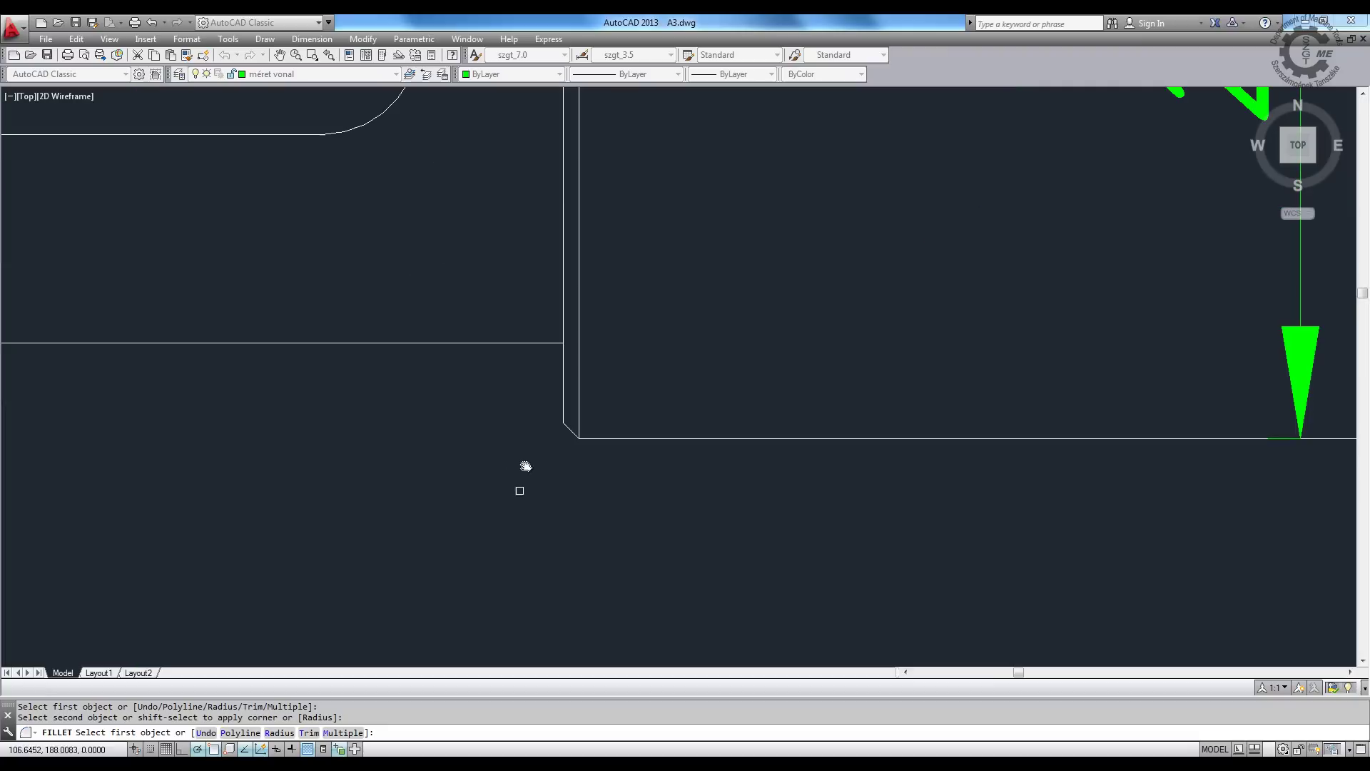
left_click(555, 342)
left_click(562, 354)
- Fillet the upper and lower corners of the right shoulder
scroll(560, 361, "down", 3)
scroll(410, 426, "down", 3)
scroll(928, 418, "up", 3)
scroll(1113, 406, "up", 3)
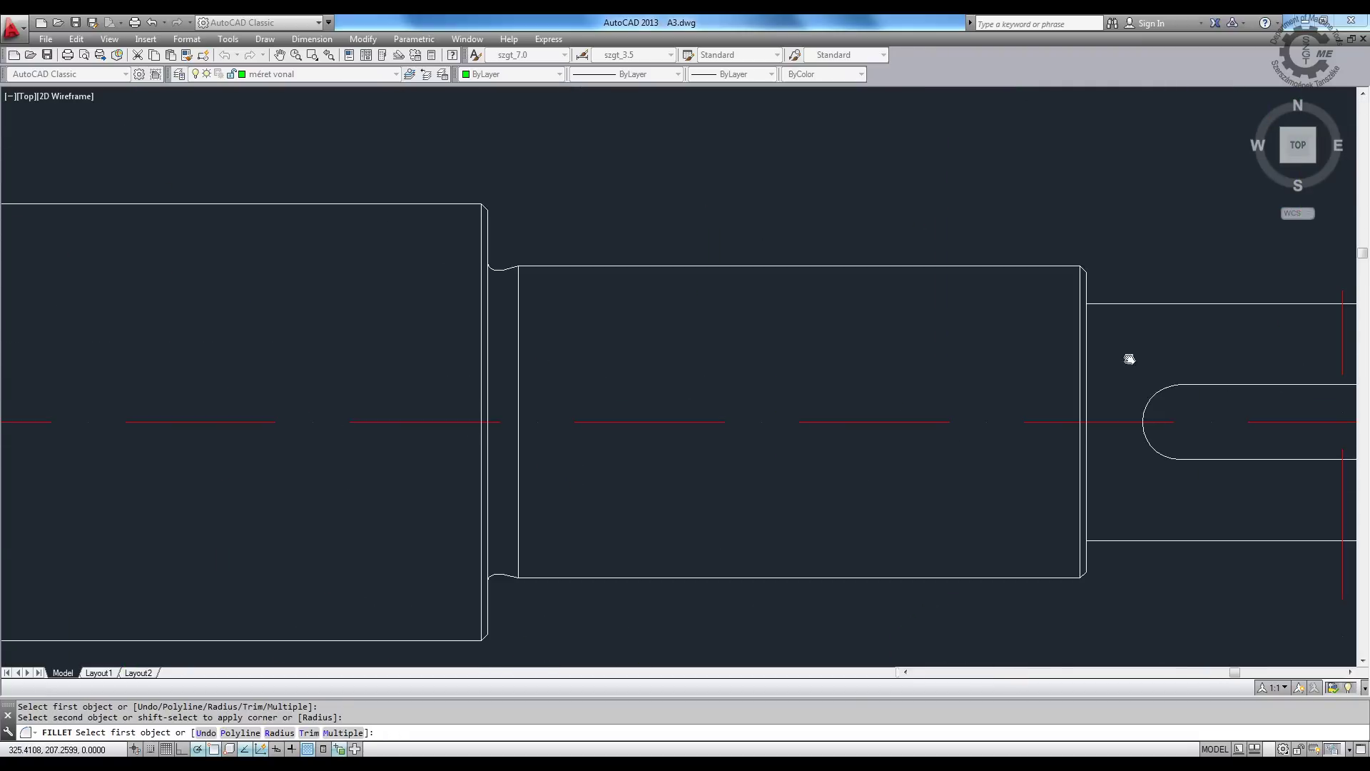
scroll(1085, 300, "up", 5)
left_click(1042, 219)
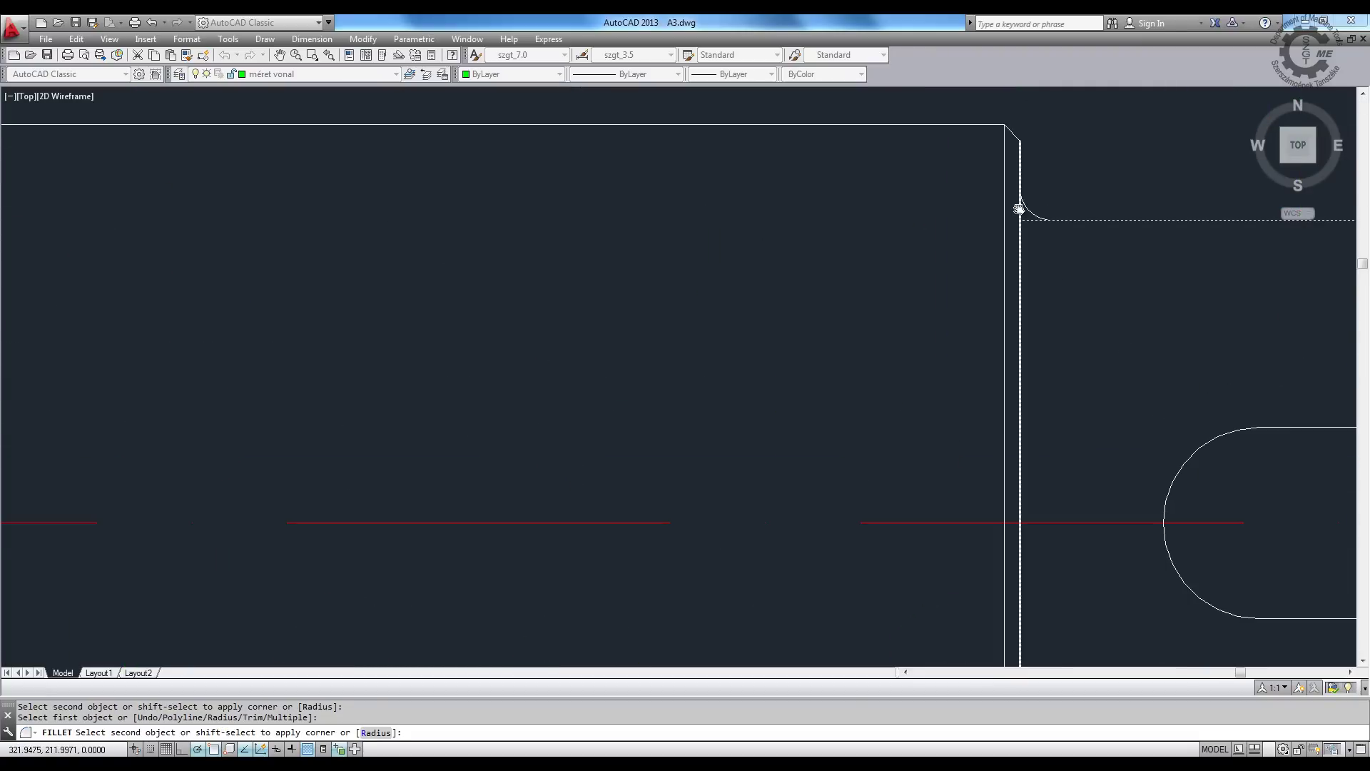
left_click(1018, 208)
scroll(957, 419, "down", 5)
scroll(982, 412, "up", 5)
left_click(979, 416)
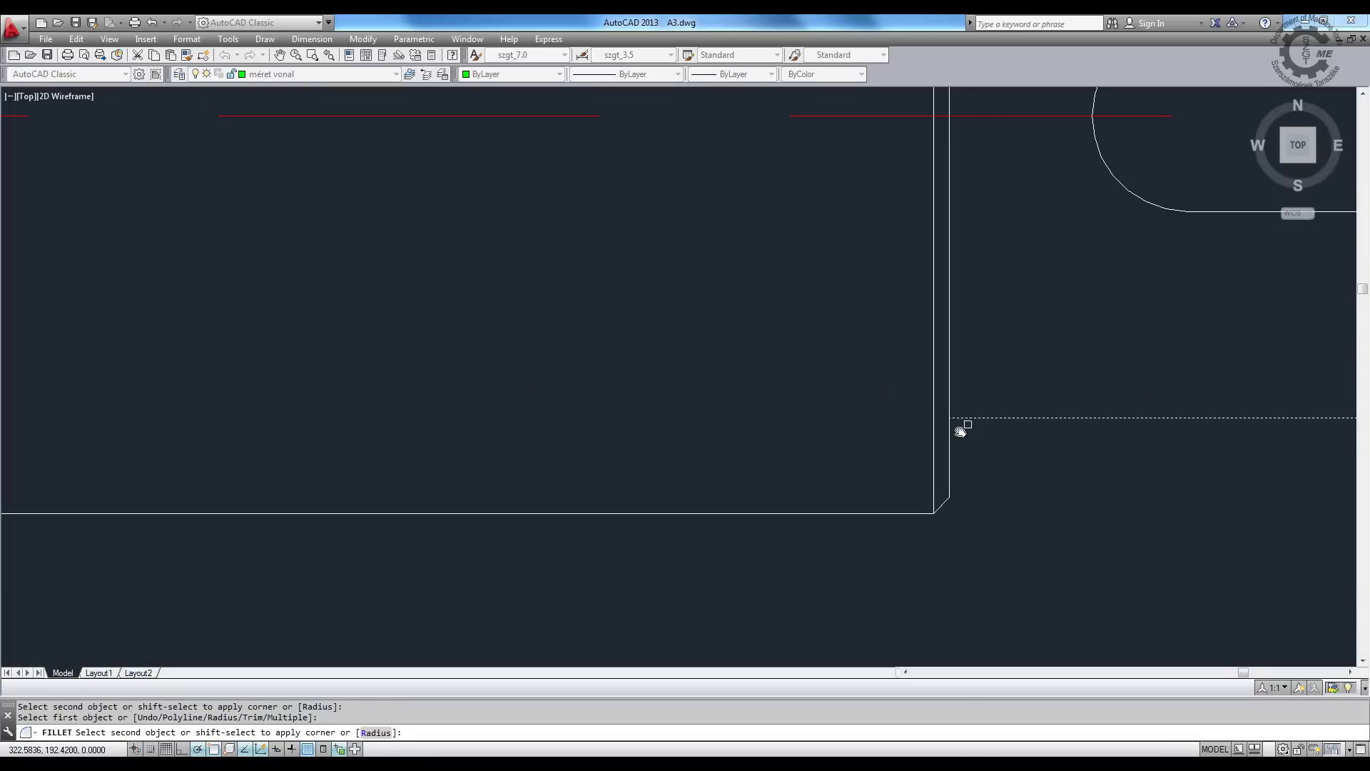
left_click(952, 440)
scroll(955, 498, "down", 3)
scroll(842, 541, "up", 3)
key("Escape")
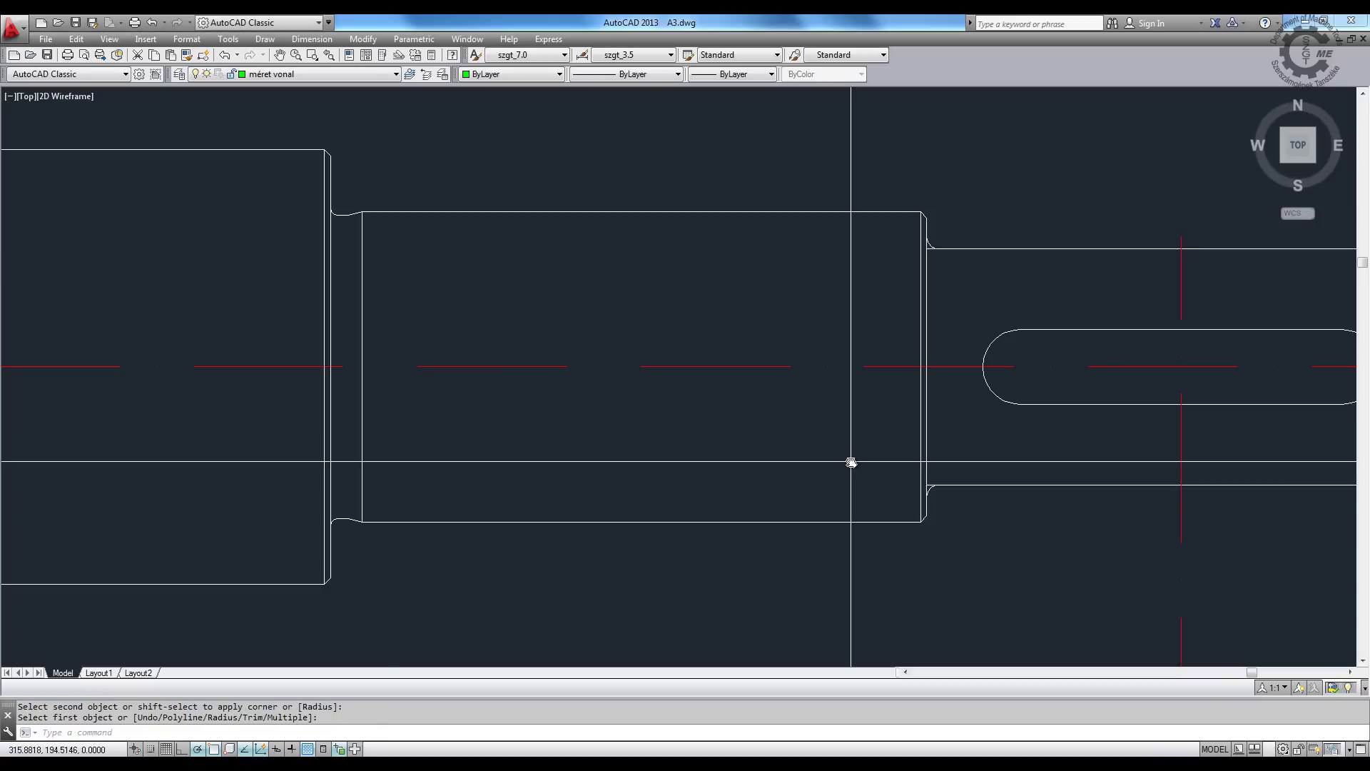
- Trim the leftover line pieces at the right shoulder corners
type("tr")
key("Return")
left_click(887, 223)
left_click(1003, 520)
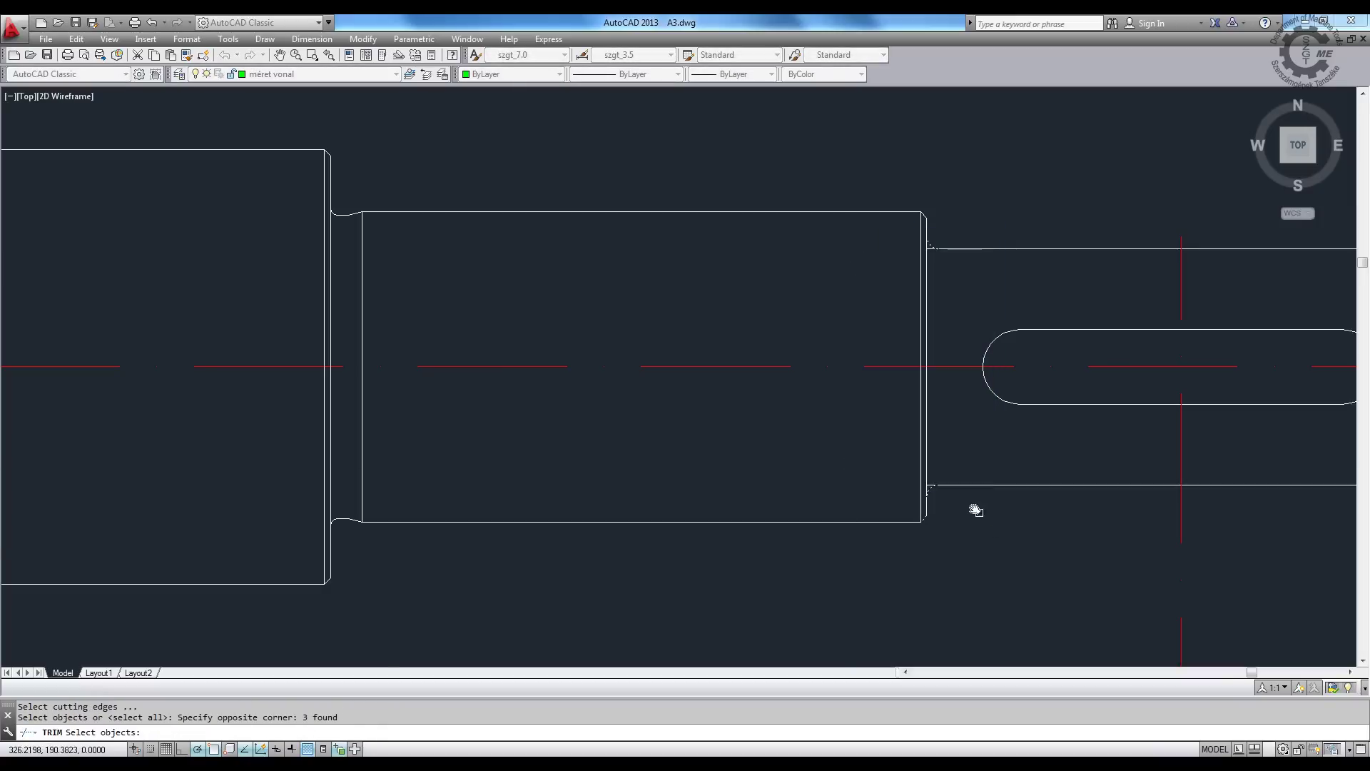
scroll(793, 429, "up", 5)
left_click(795, 419)
scroll(795, 544, "down", 5)
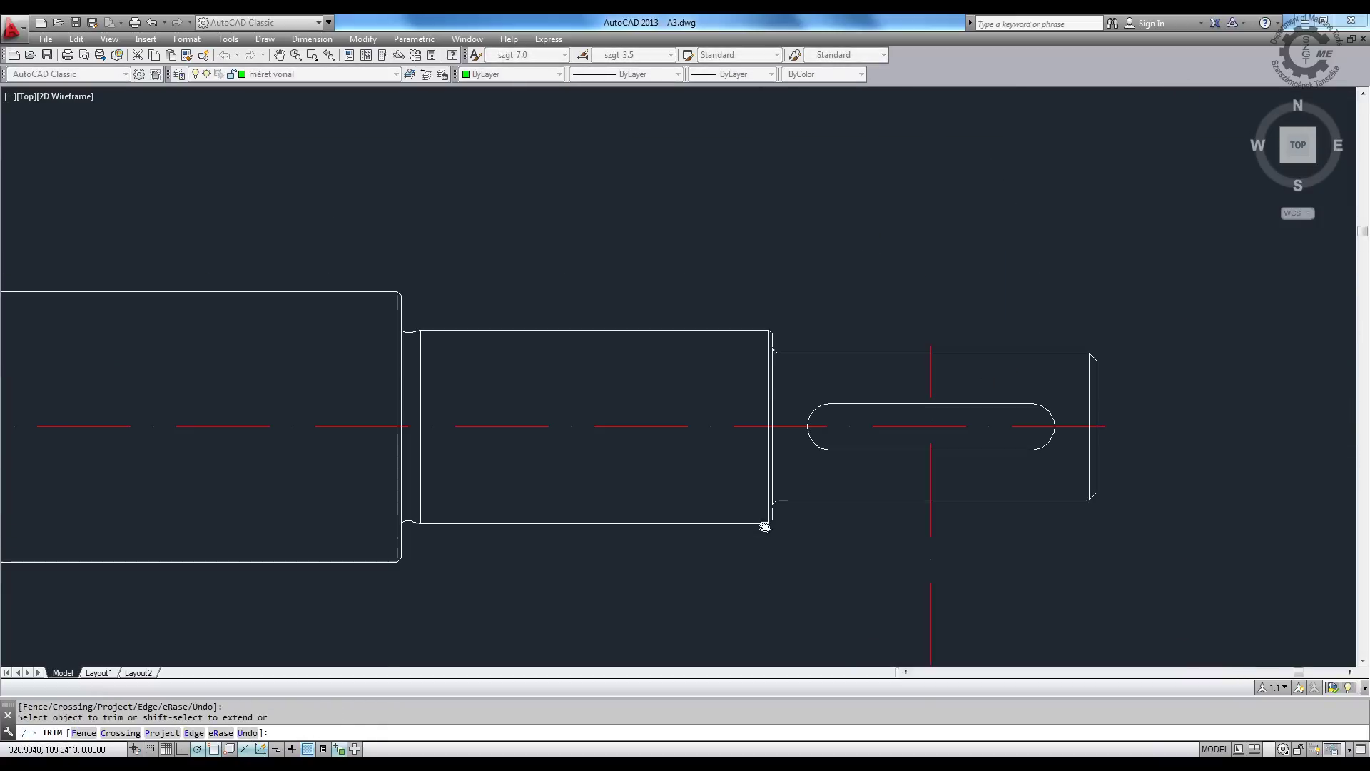
scroll(818, 408, "up", 4)
scroll(735, 164, "up", 2)
left_click(725, 152)
scroll(964, 281, "down", 5)
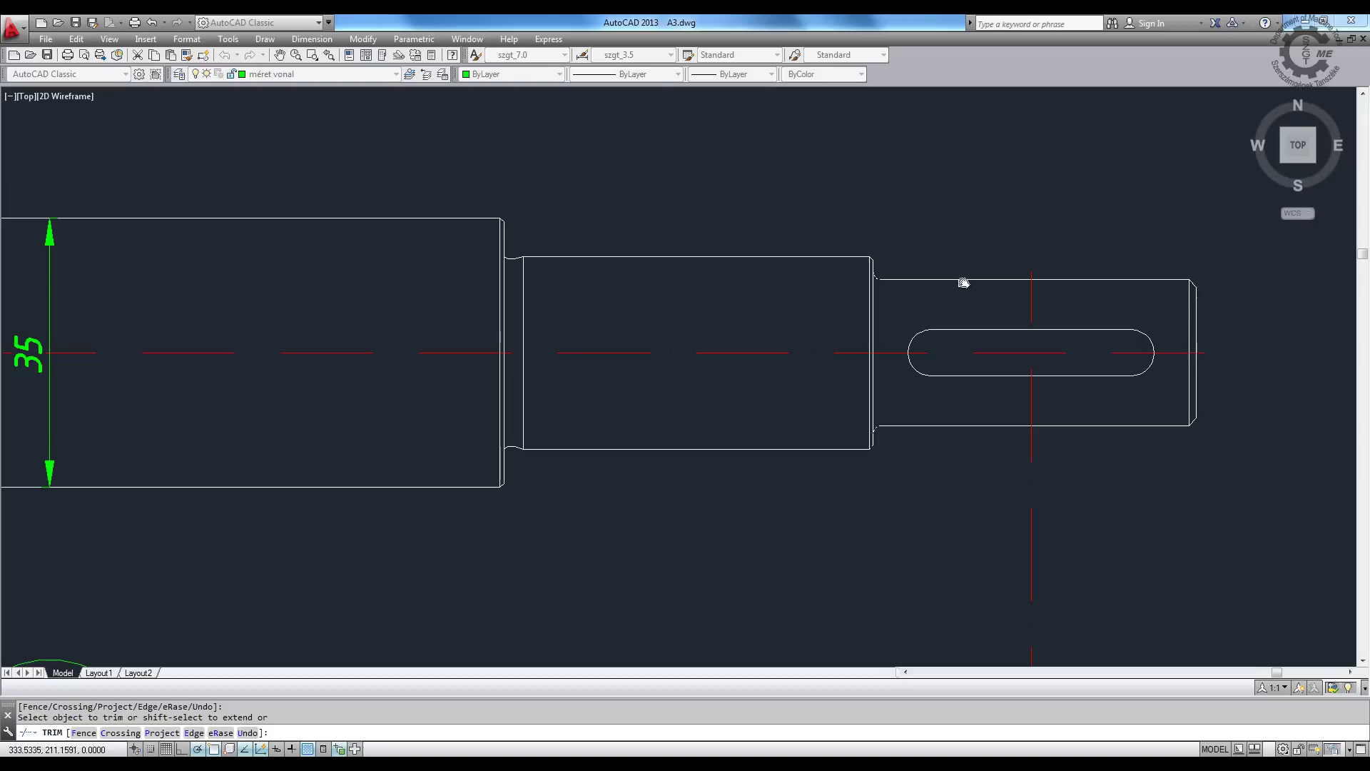
scroll(600, 266, "down", 2)
scroll(321, 285, "up", 6)
middle_click_drag(453, 258, 868, 234)
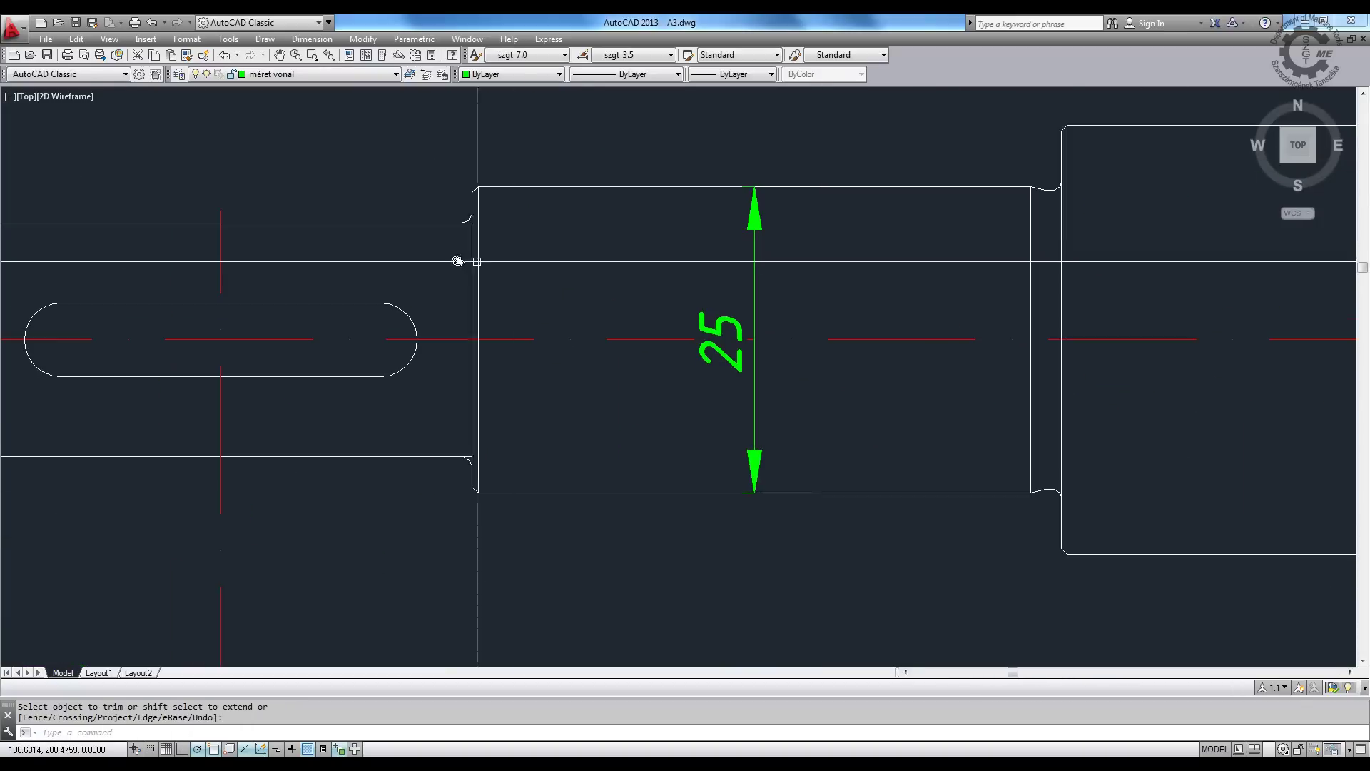
- Trim the excess segments around the Ø25 step edge
key("Return")
key("Return")
left_click(448, 205)
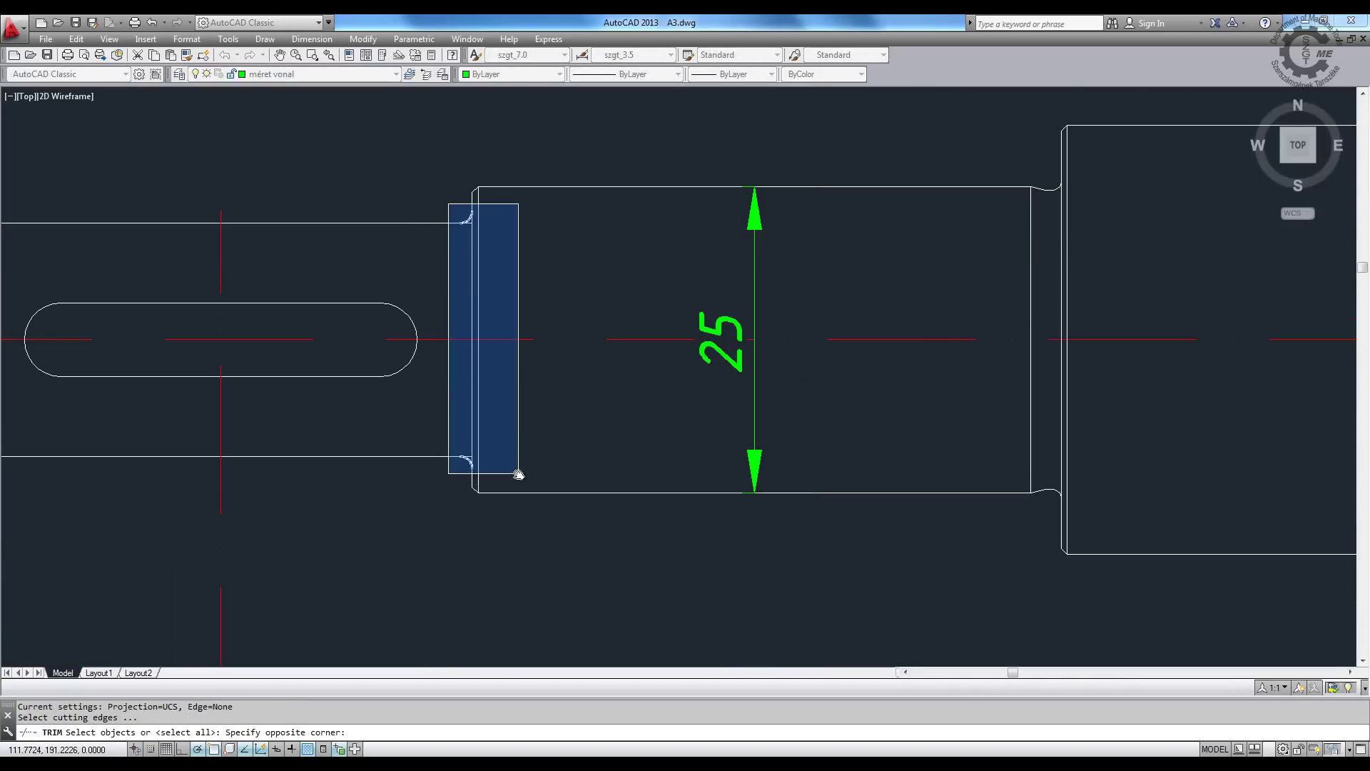
left_click(520, 474)
key("Return")
scroll(471, 464, "up", 5)
scroll(453, 586, "down", 5)
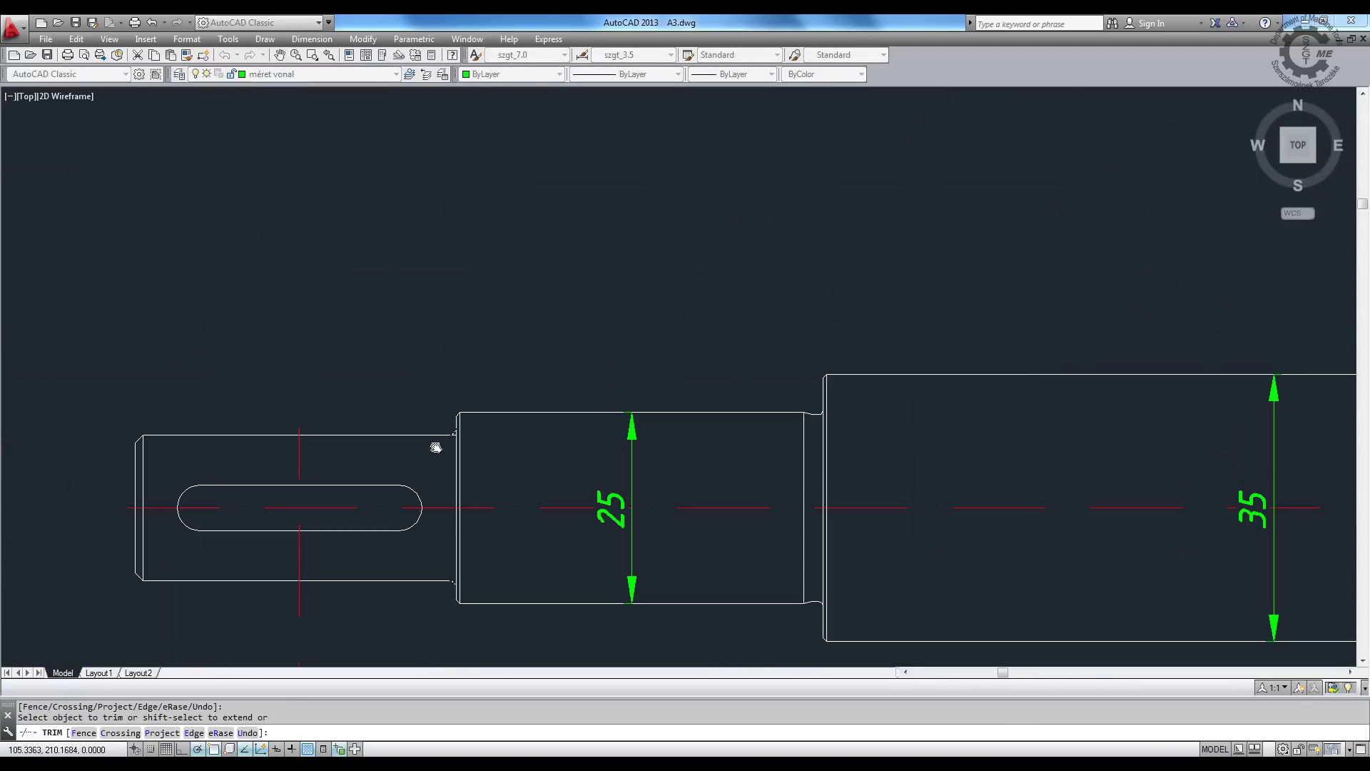
scroll(436, 446, "up", 5)
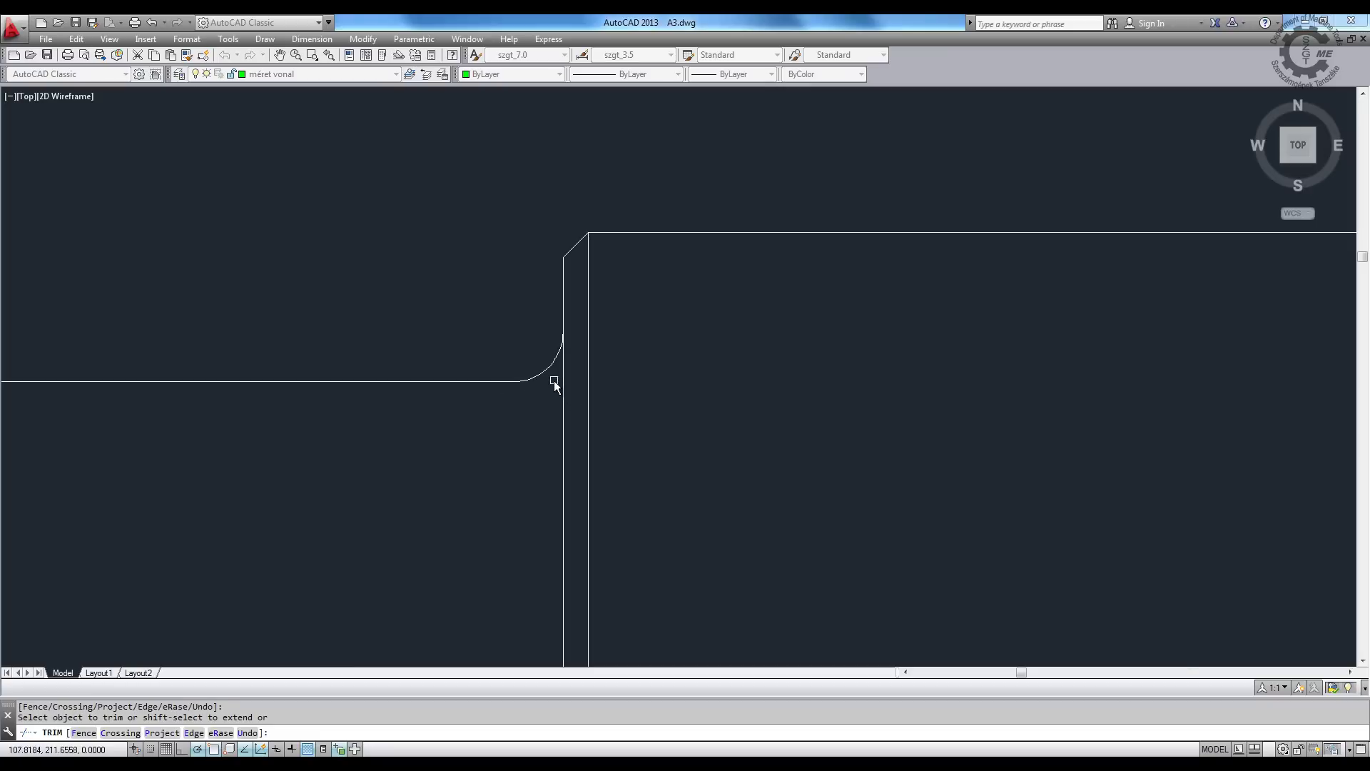
scroll(554, 383, "down", 4)
key("Return")
scroll(692, 376, "down", 2)
scroll(661, 275, "down", 2)
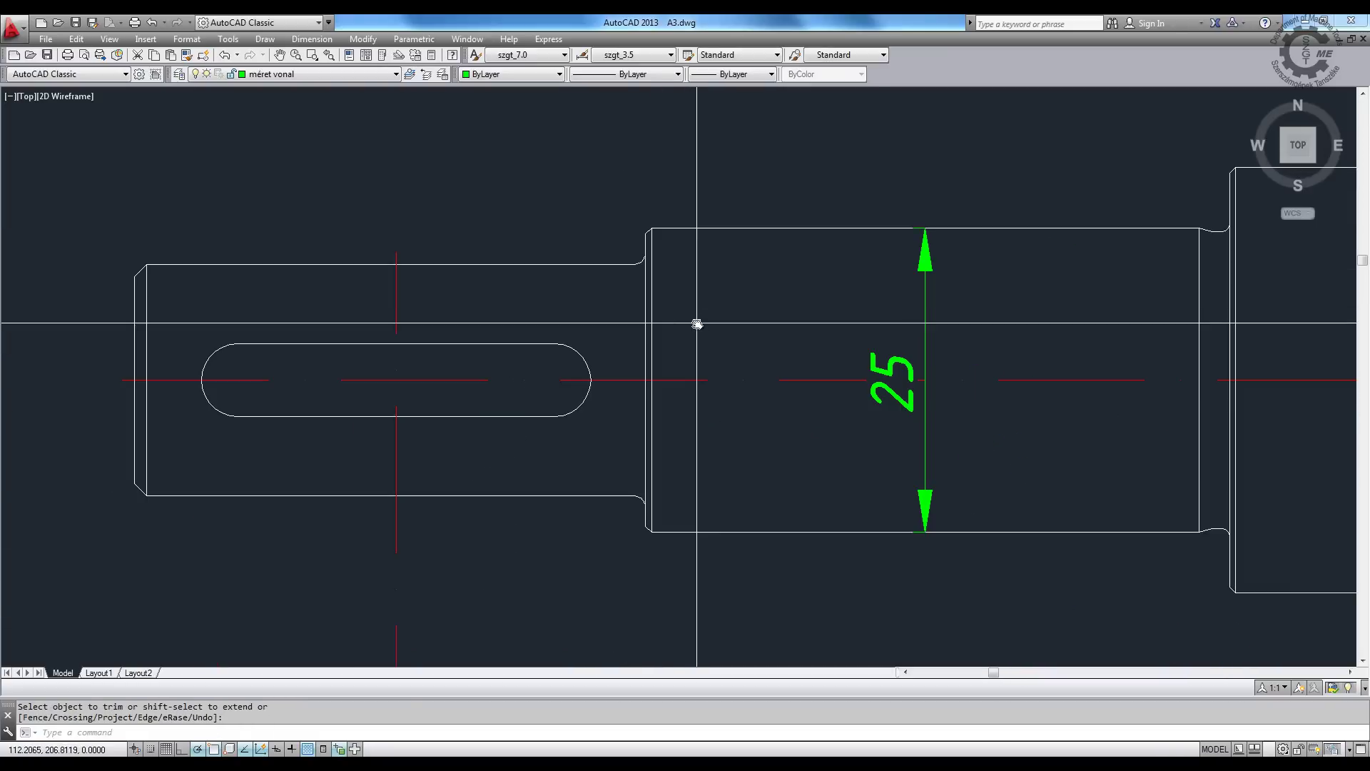
- Add linear dimensions 19 and 25 on the shaft sections
key("Return")
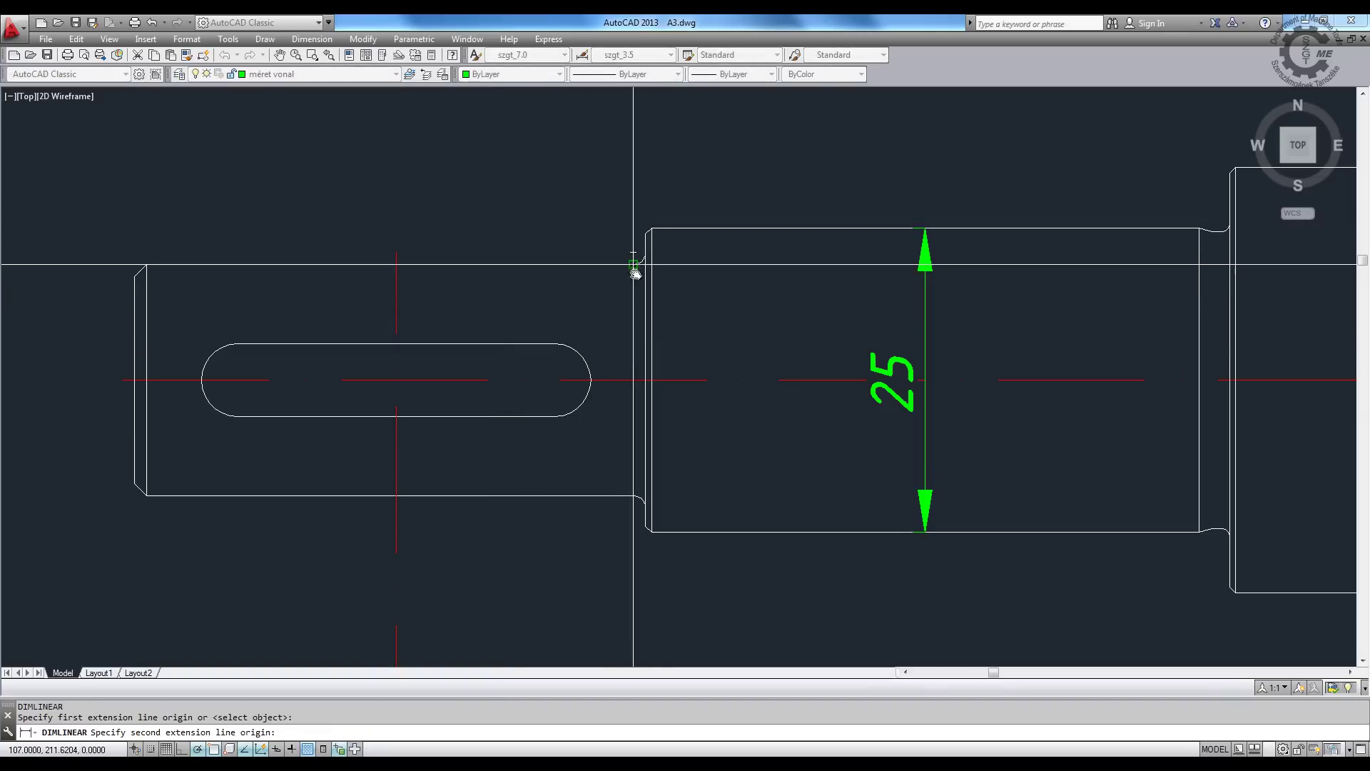
left_click(634, 495)
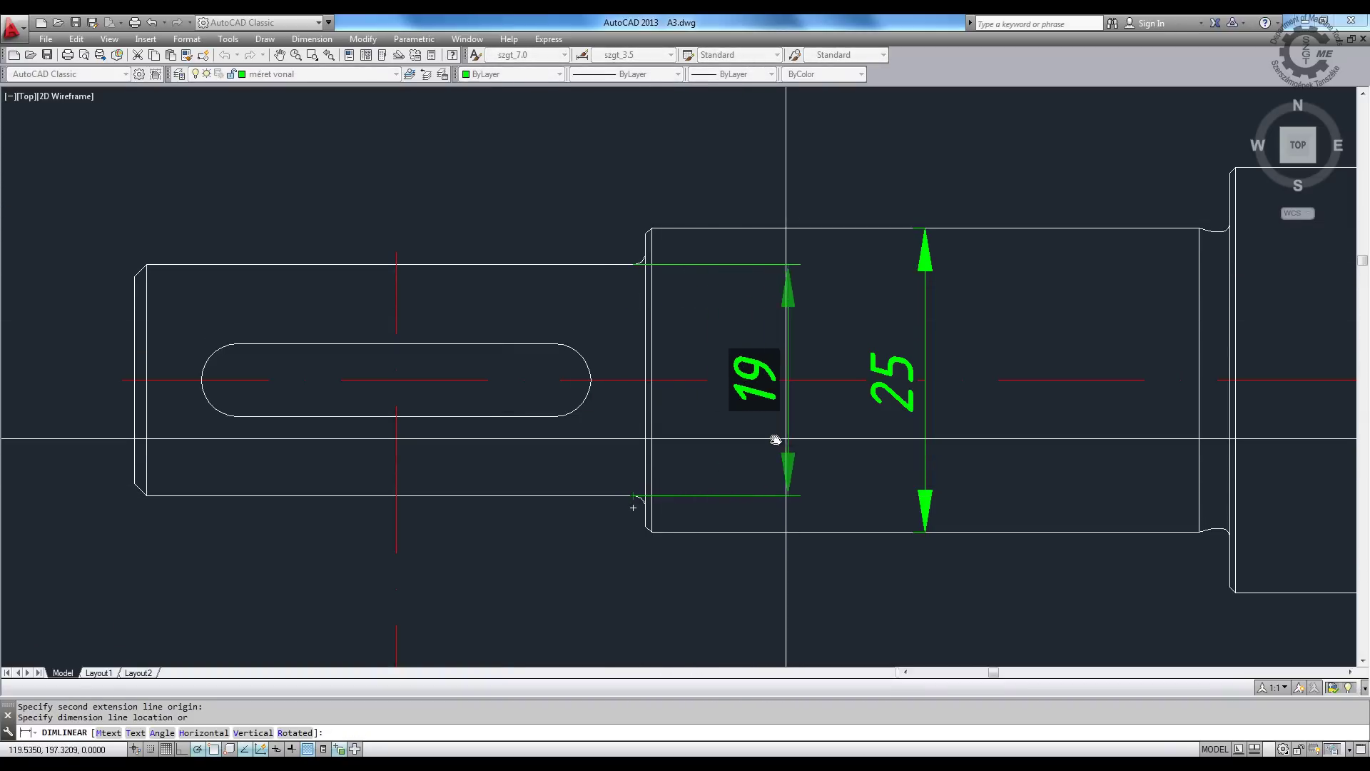
left_click(785, 438)
key("Return")
scroll(290, 400, "down", 5)
scroll(749, 418, "up", 5)
left_click(694, 370)
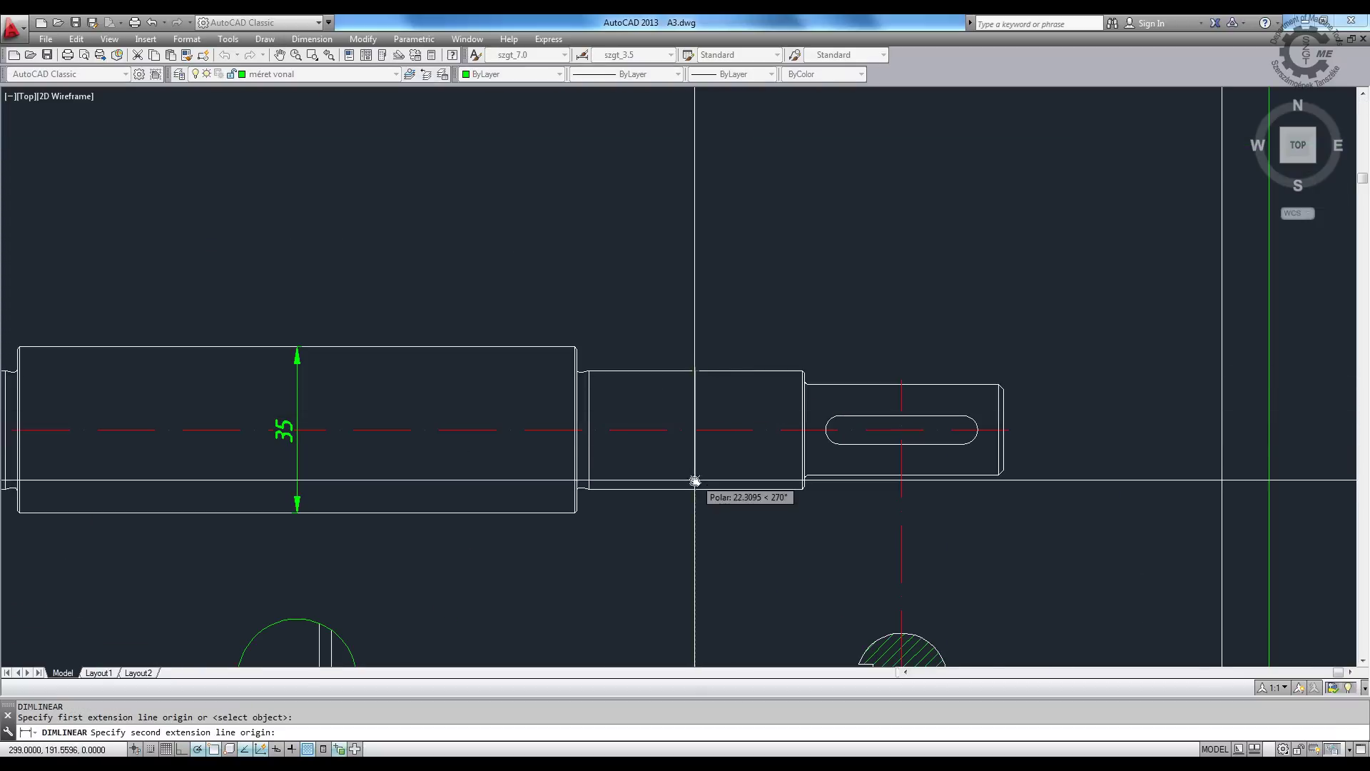
left_click(697, 488)
left_click(697, 488)
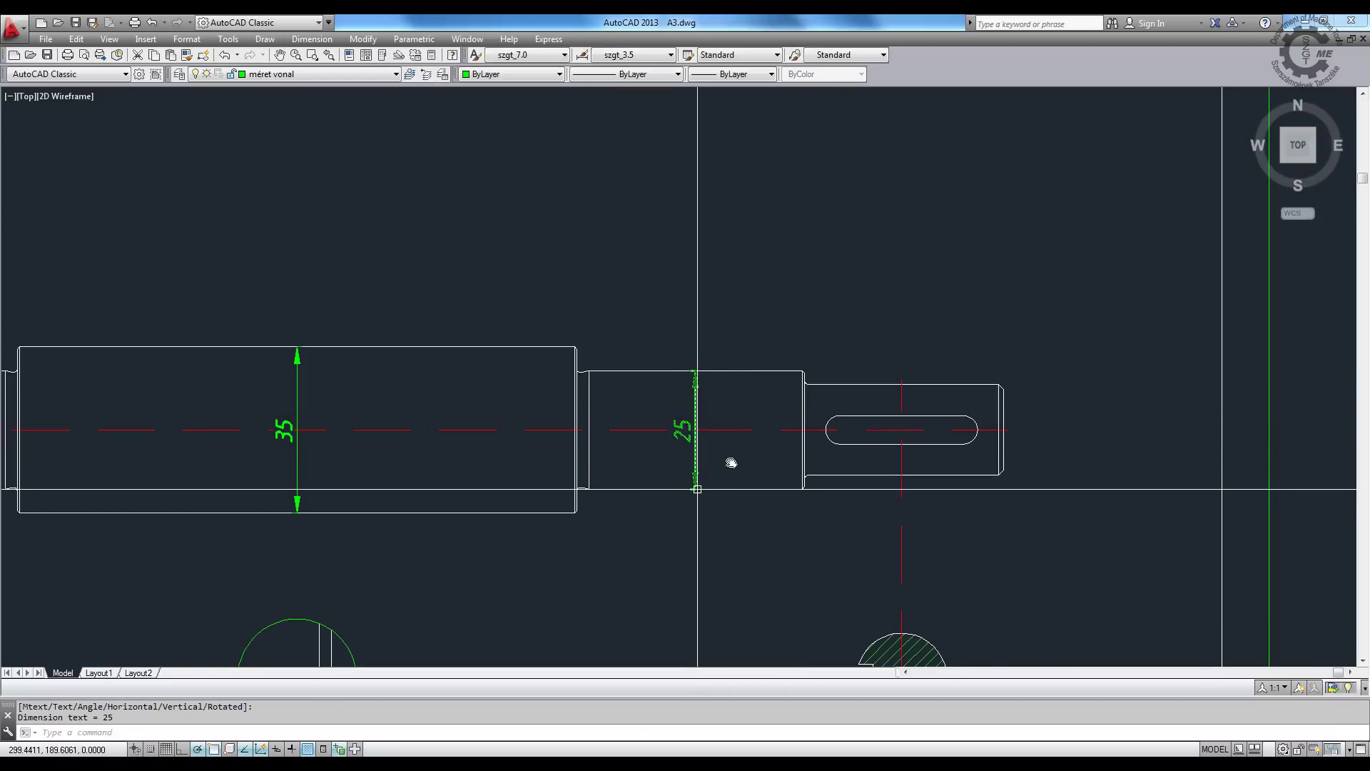
- Add a second 19 dimension beside the 25 one
scroll(792, 441, "up", 4)
key("Return")
left_click(837, 287)
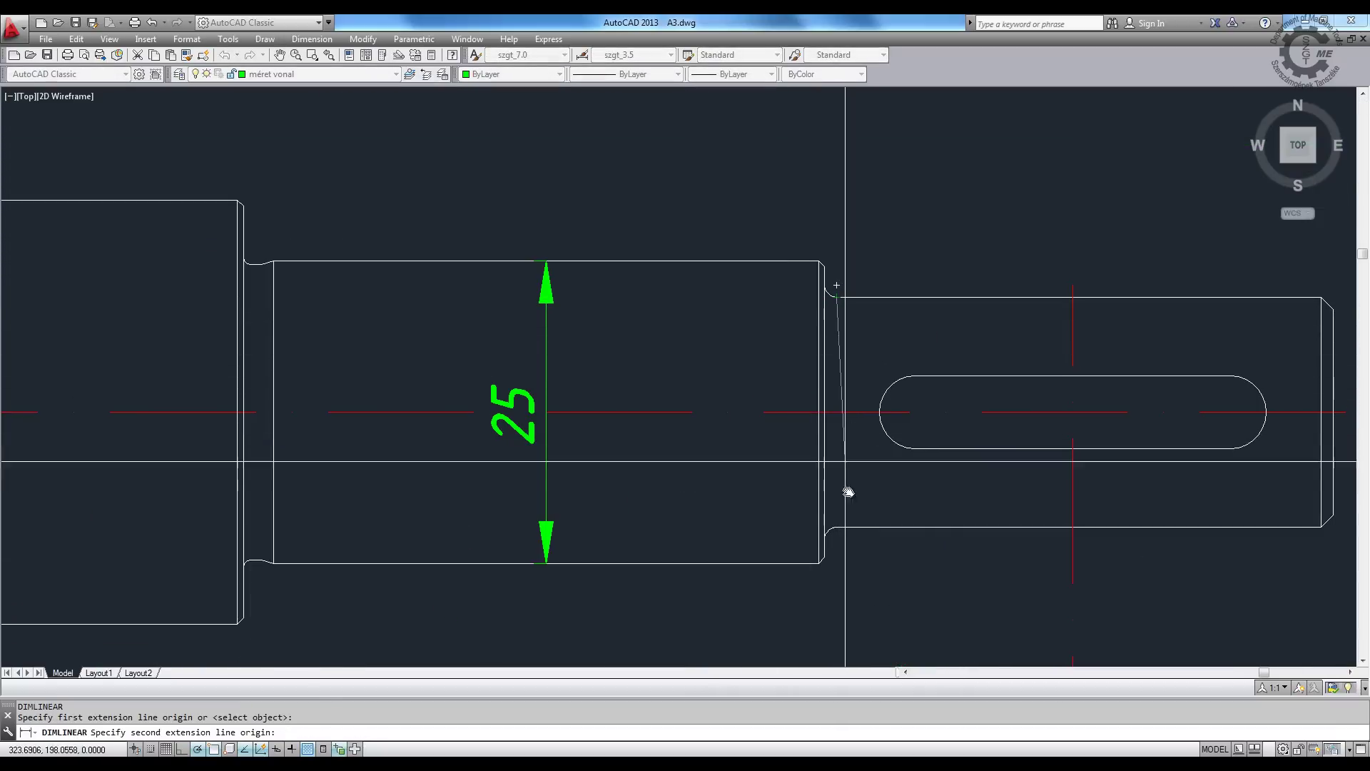
left_click(834, 527)
left_click(721, 482)
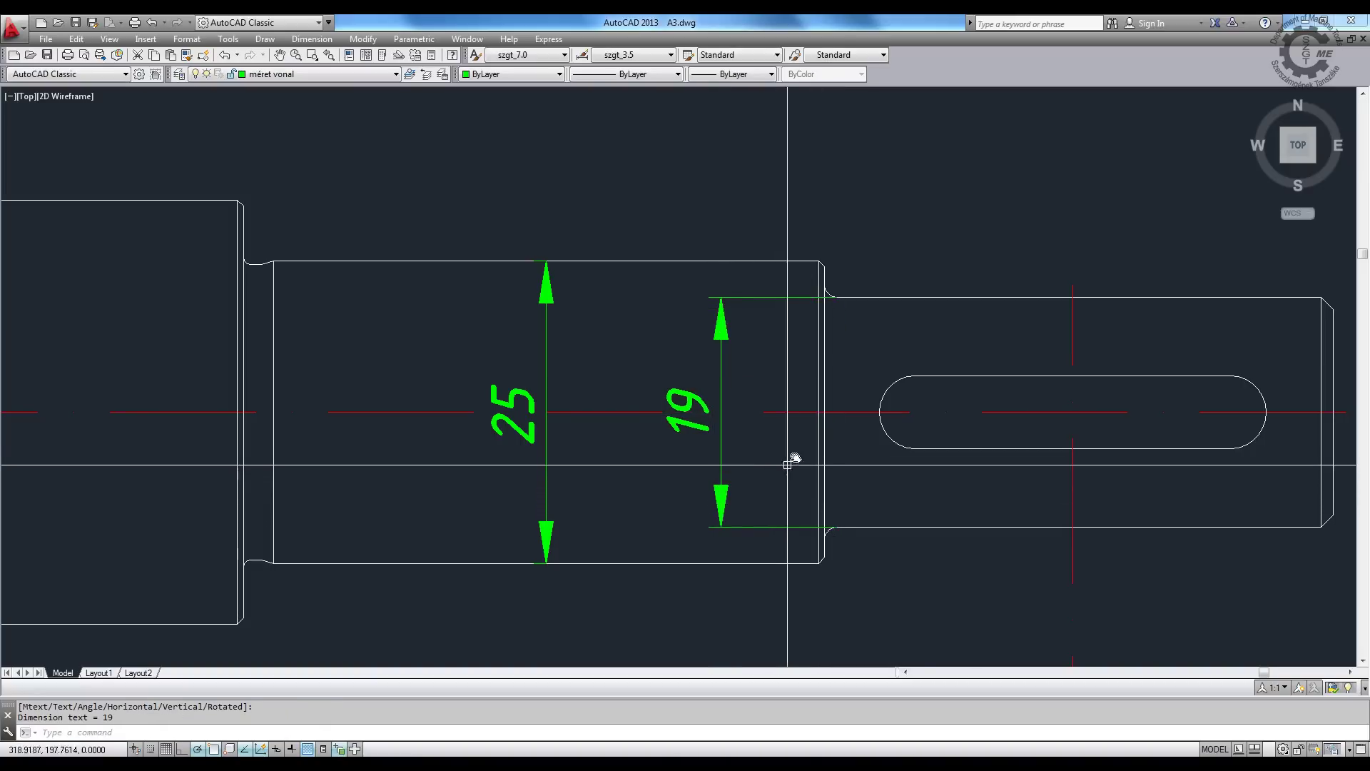
scroll(787, 465, "down", 2)
middle_click_drag(620, 428, 807, 392)
middle_click_drag(297, 392, 959, 350)
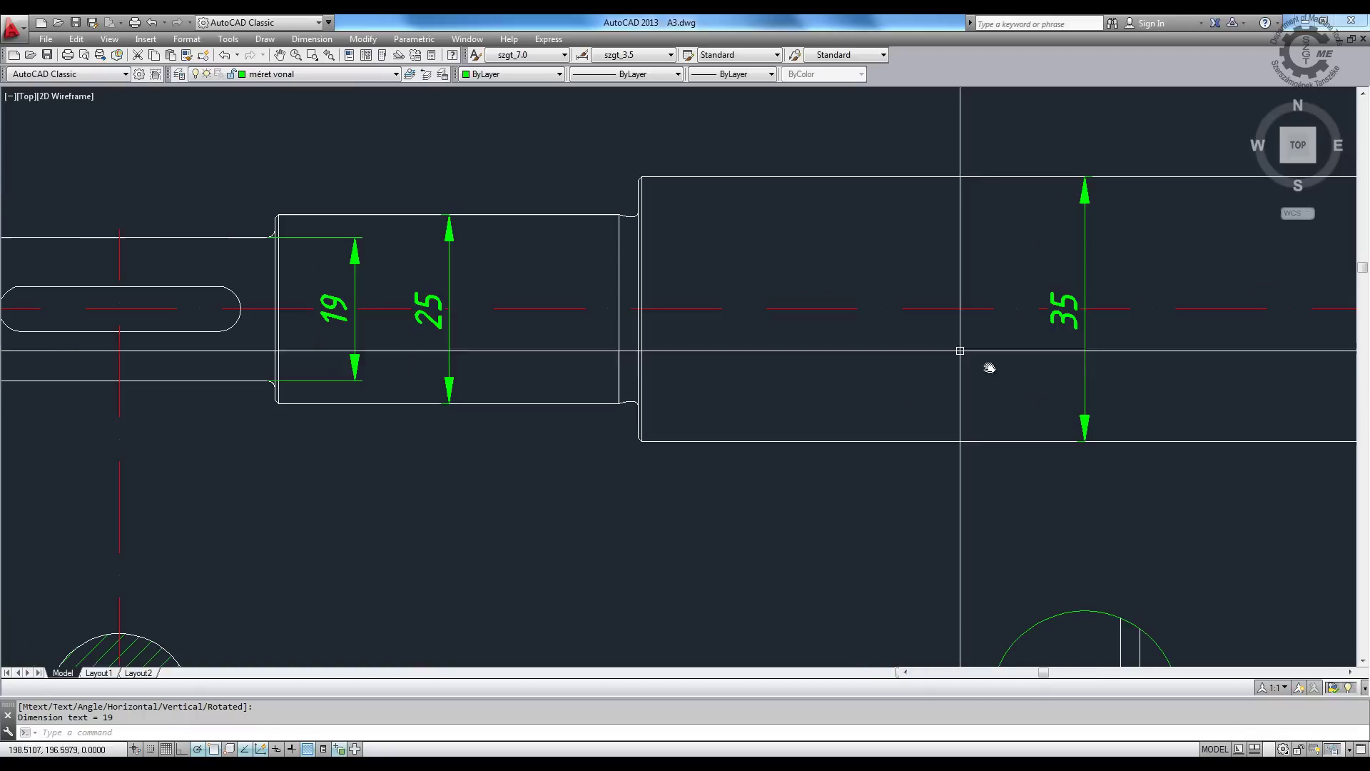
type("ed")
- Relabel the dimension texts as Ø19, Ø25k6 and Ø35
key("Return")
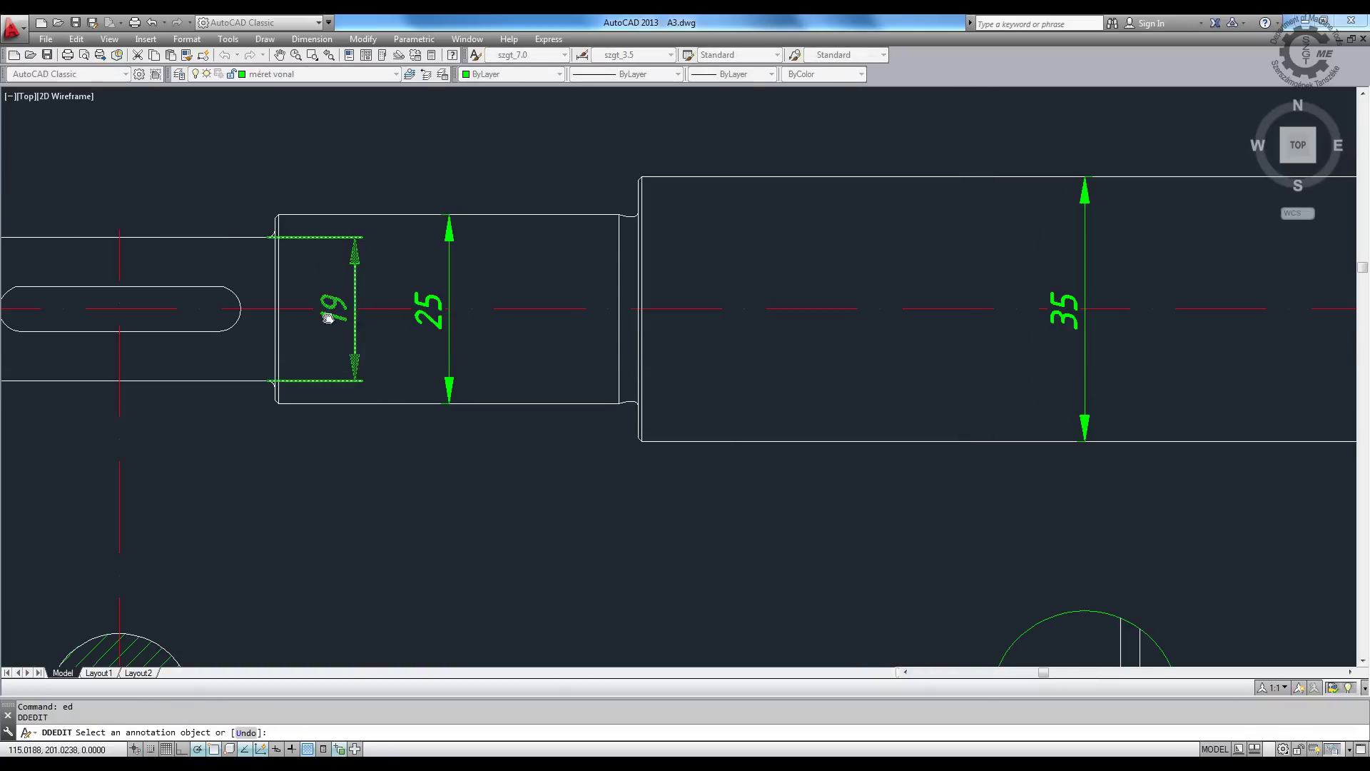
left_click(332, 306)
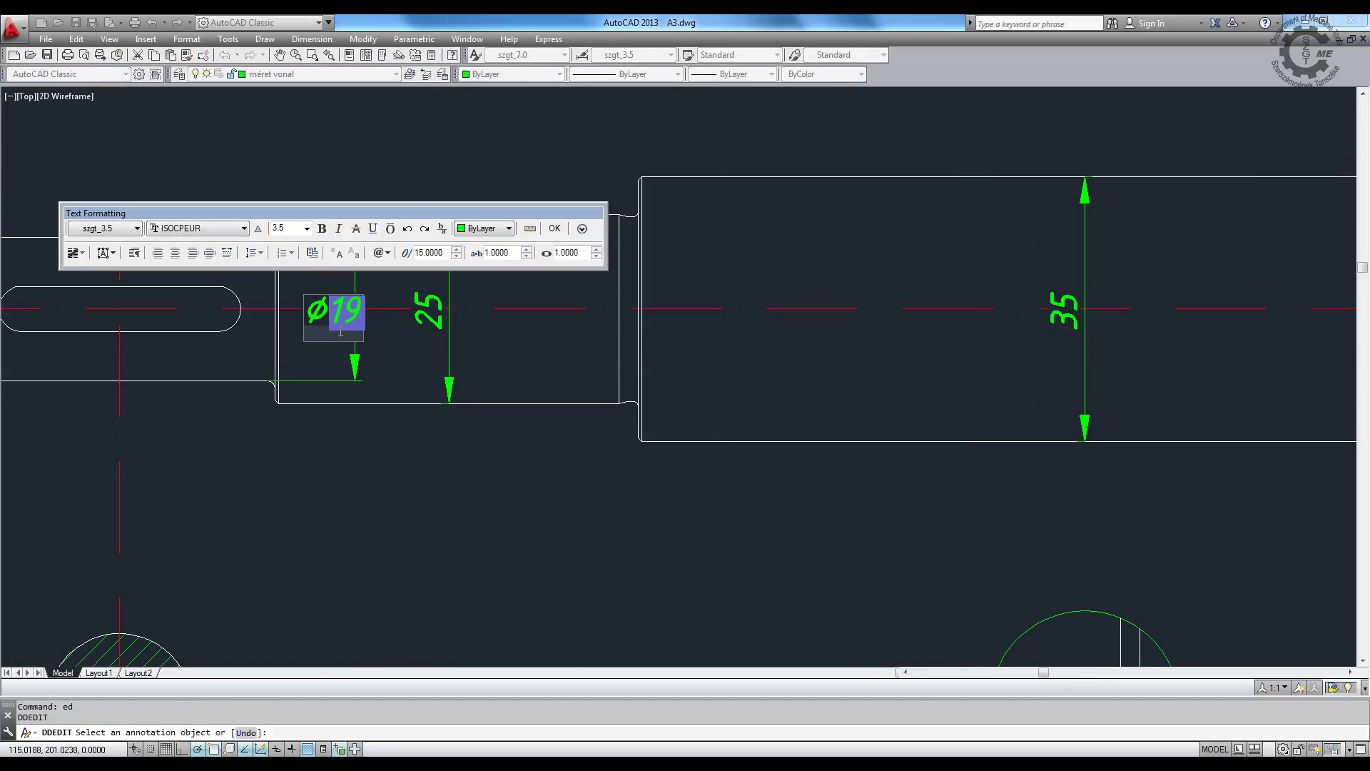
left_click(556, 228)
left_click(429, 318)
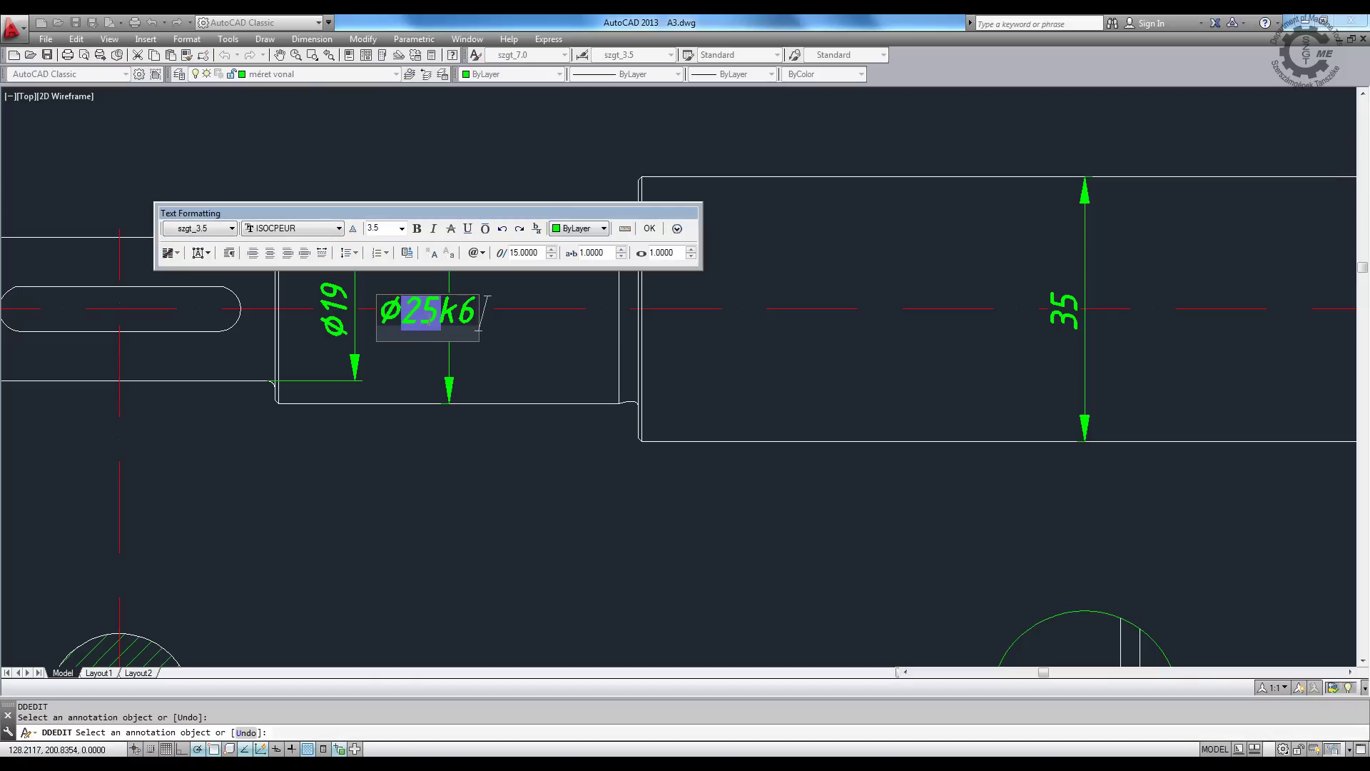
left_click(651, 230)
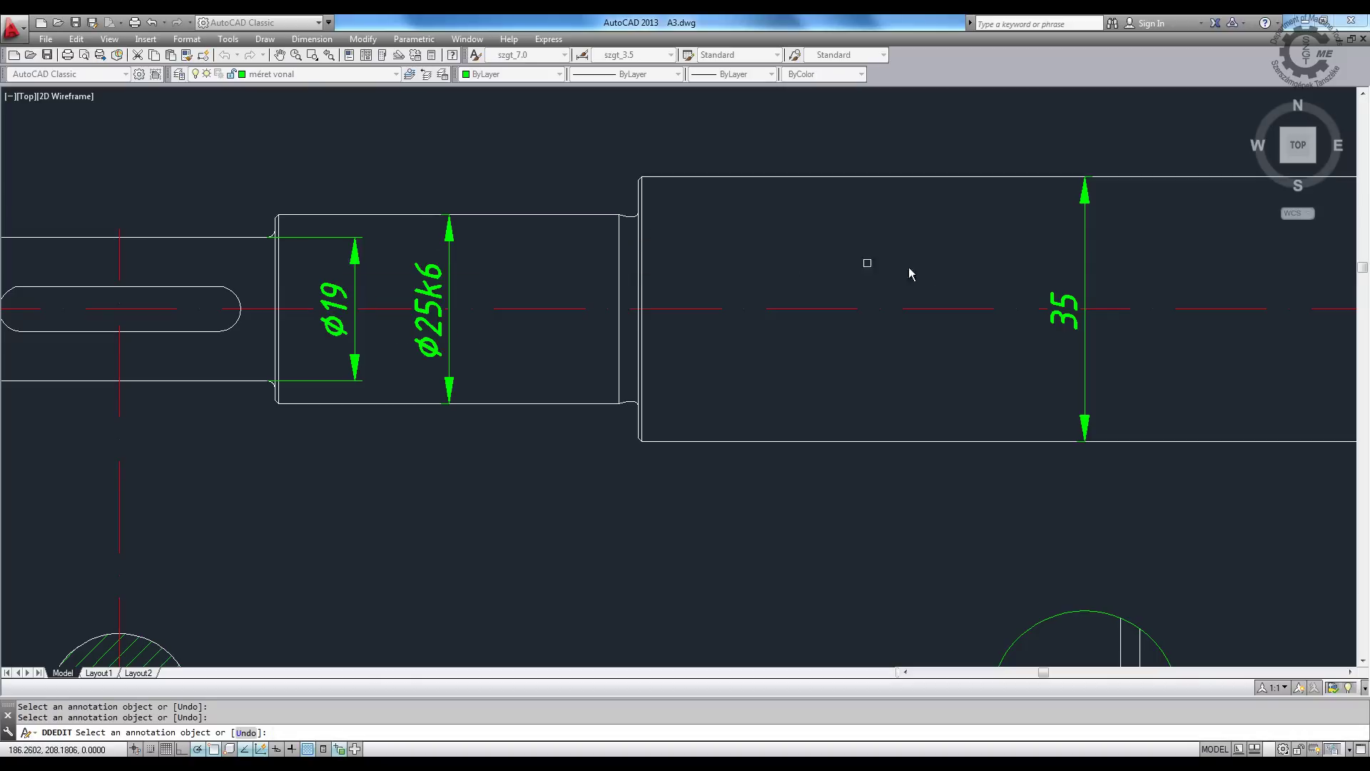
left_click(1072, 306)
type("Ø")
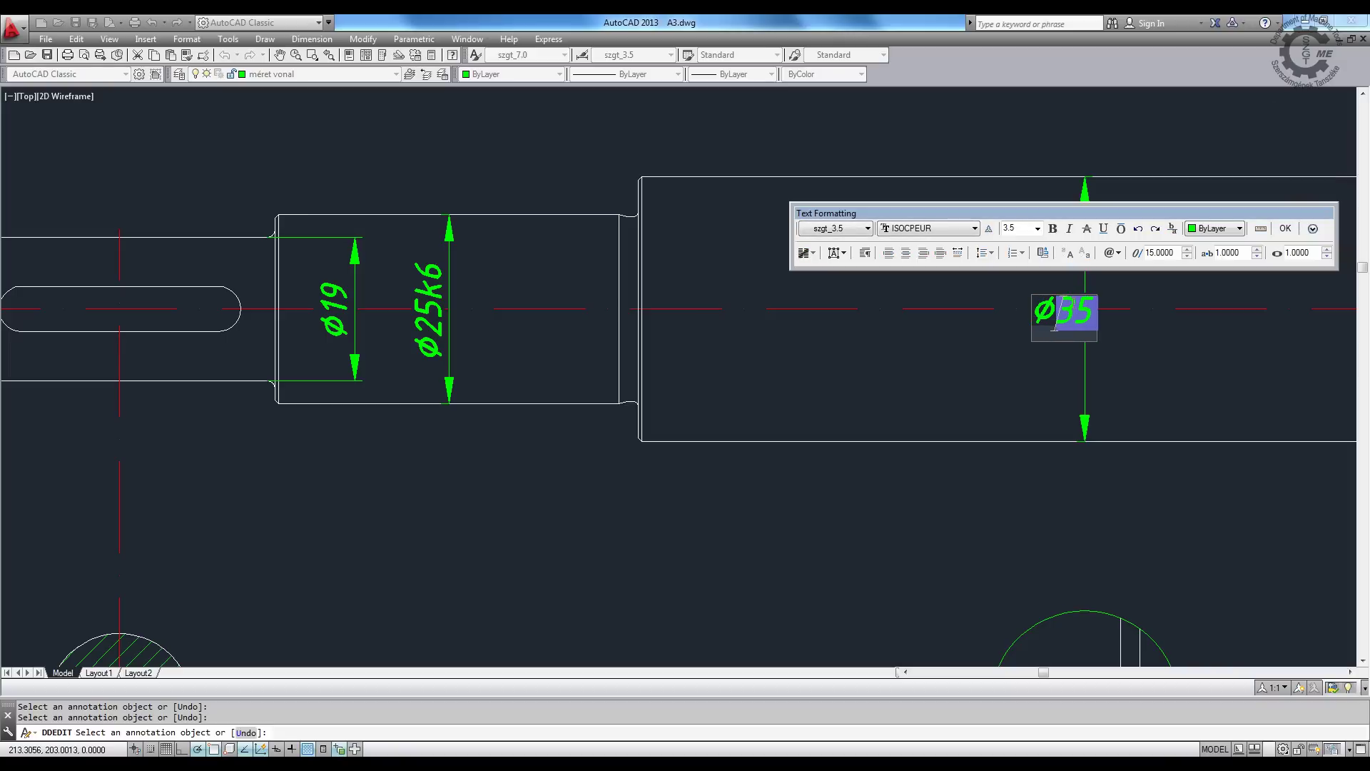
left_click(1284, 230)
- Relabel the remaining 25 and 19 dimensions as Ø25k6 and Ø19
middle_click_drag(1196, 297, 228, 352)
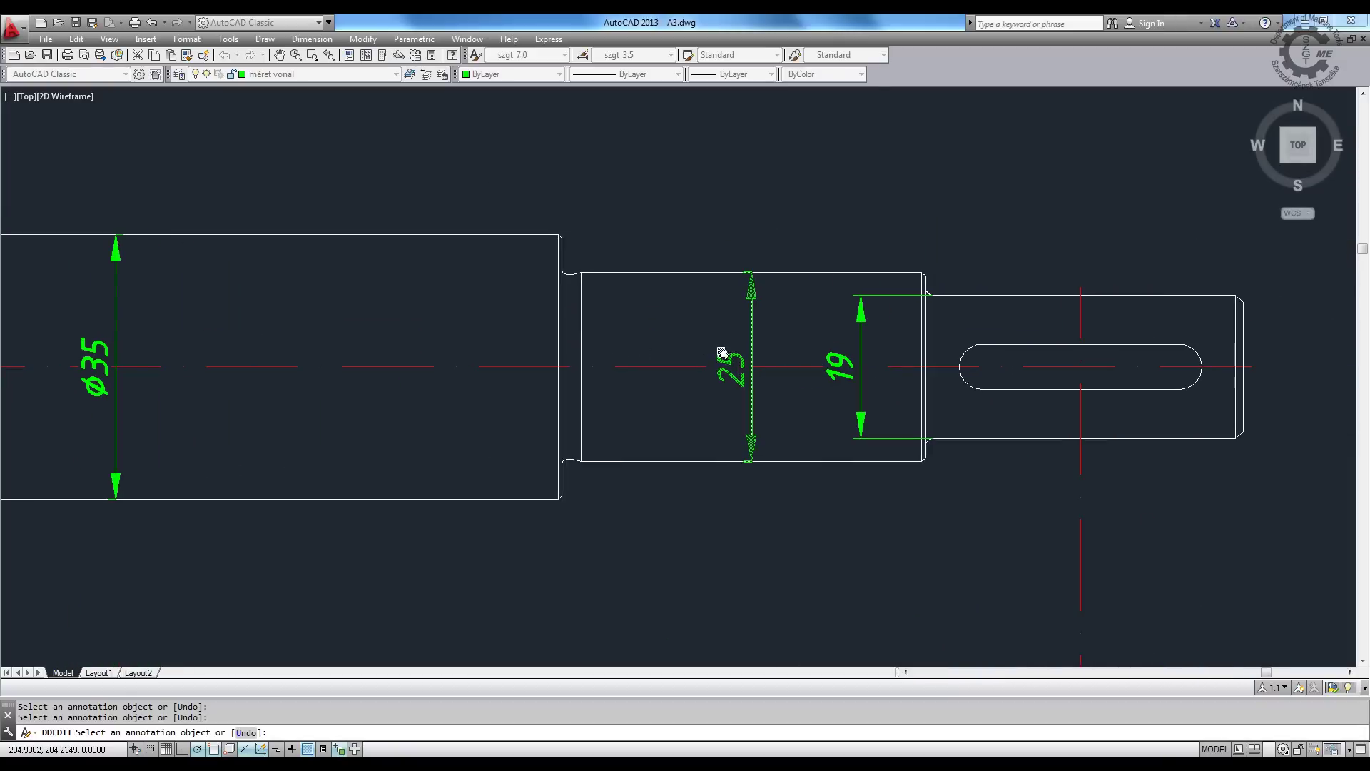
left_click(729, 360)
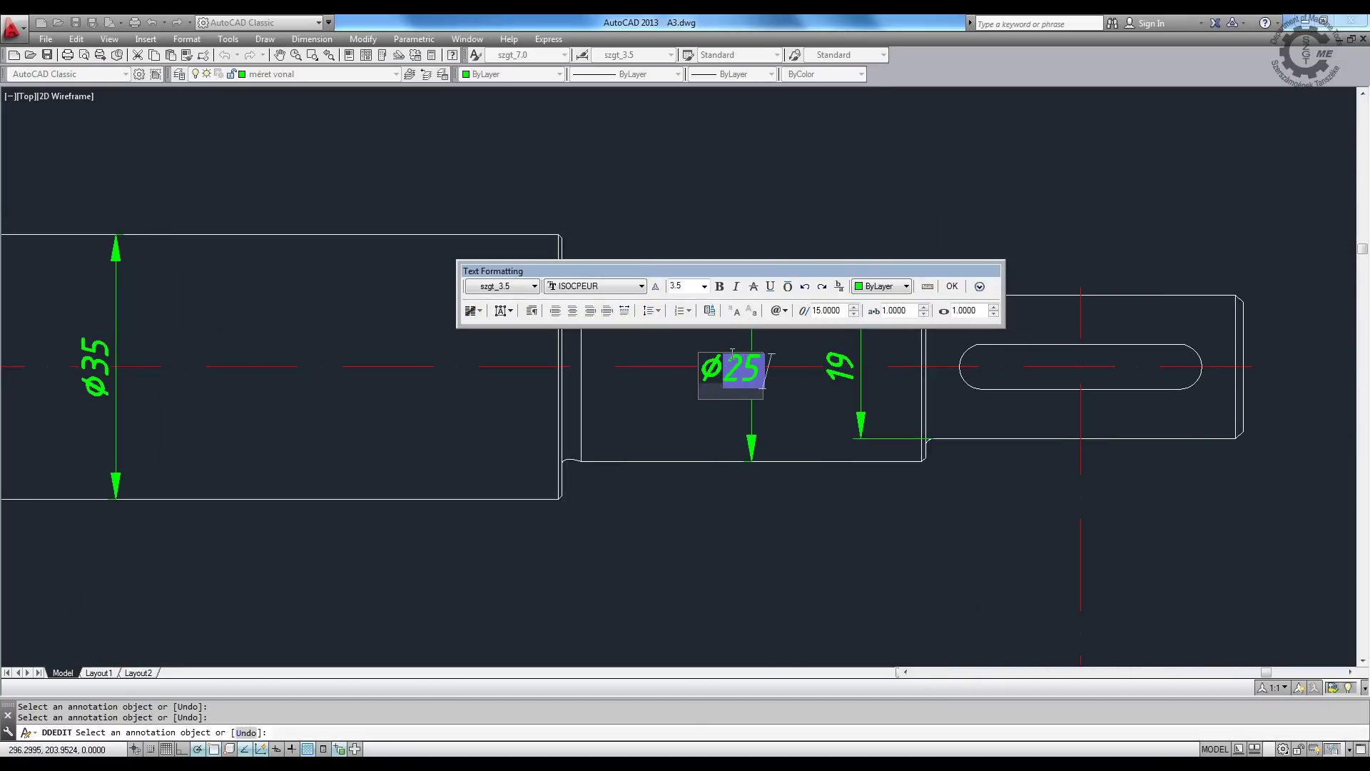
left_click(953, 287)
left_click(859, 373)
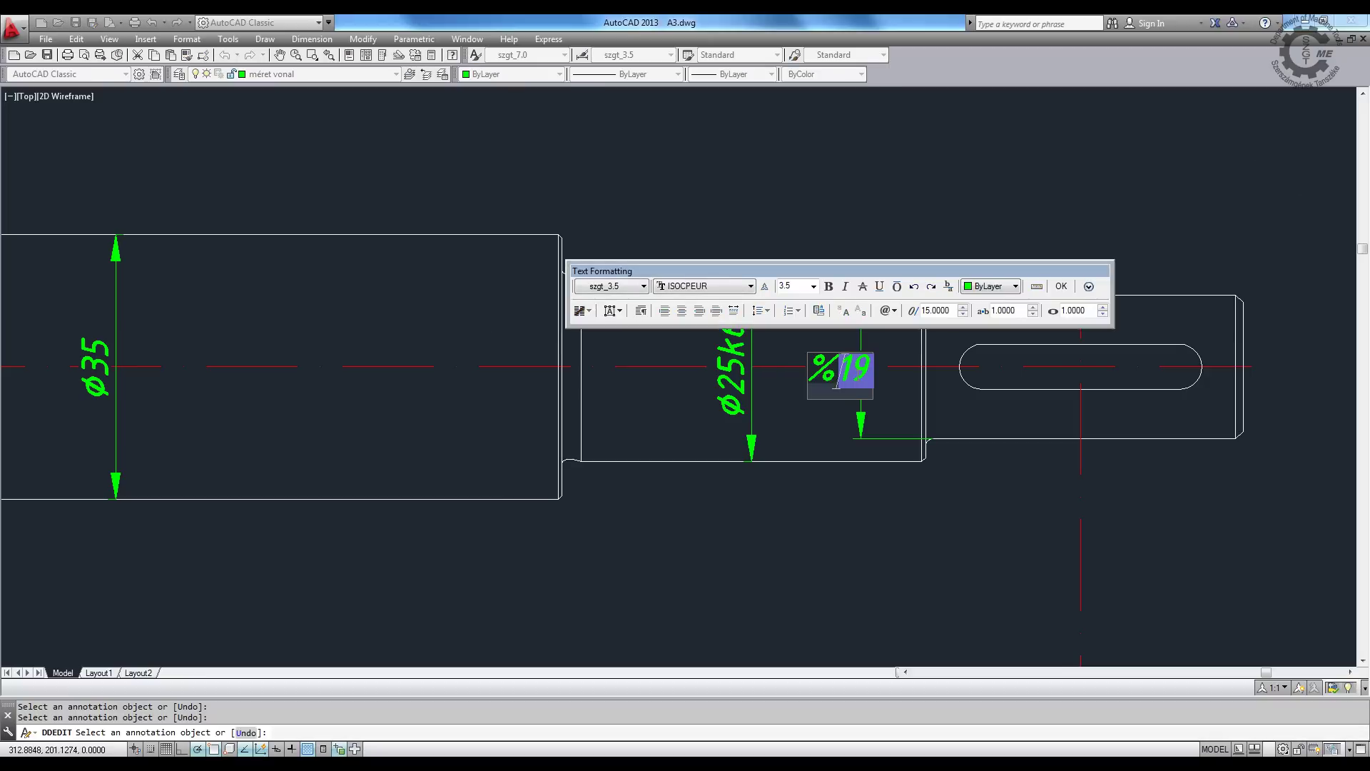
left_click(1061, 286)
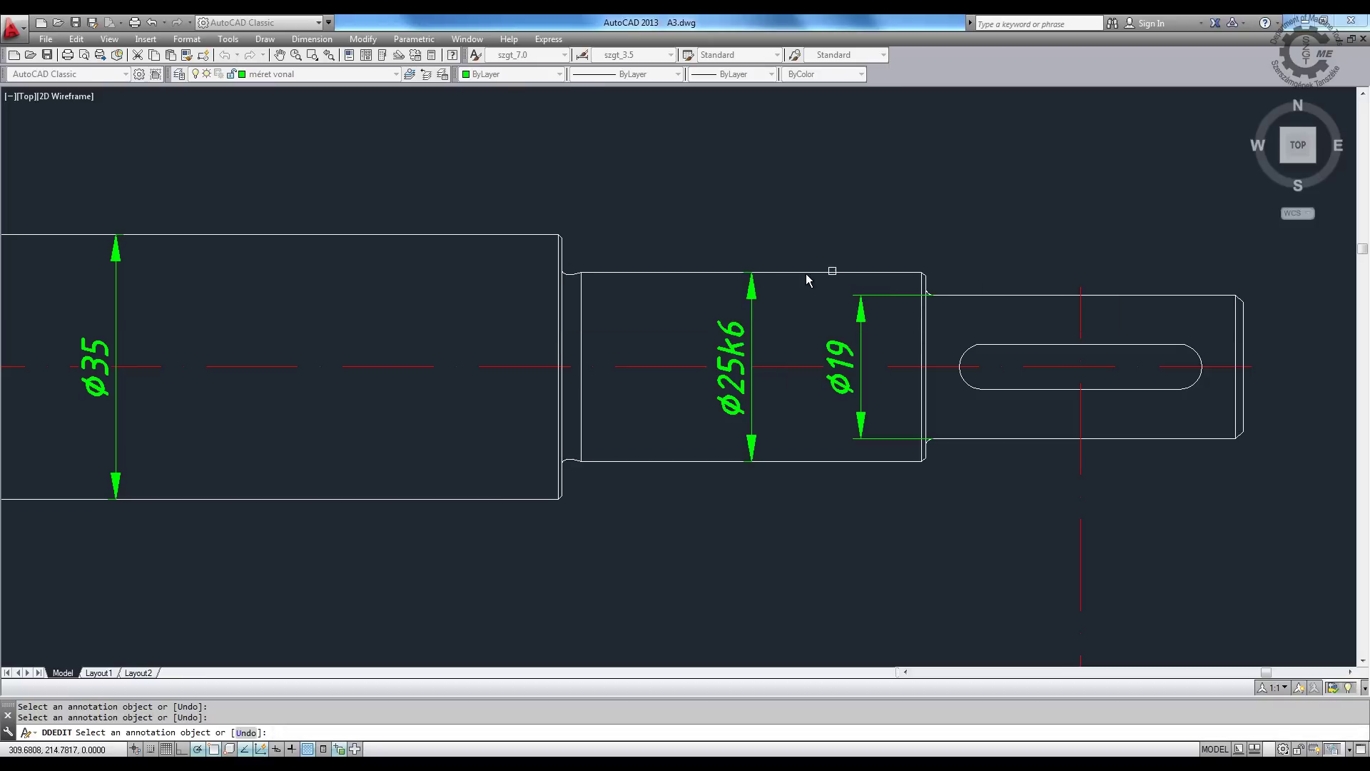
key("Return")
middle_click_drag(393, 275, 774, 495)
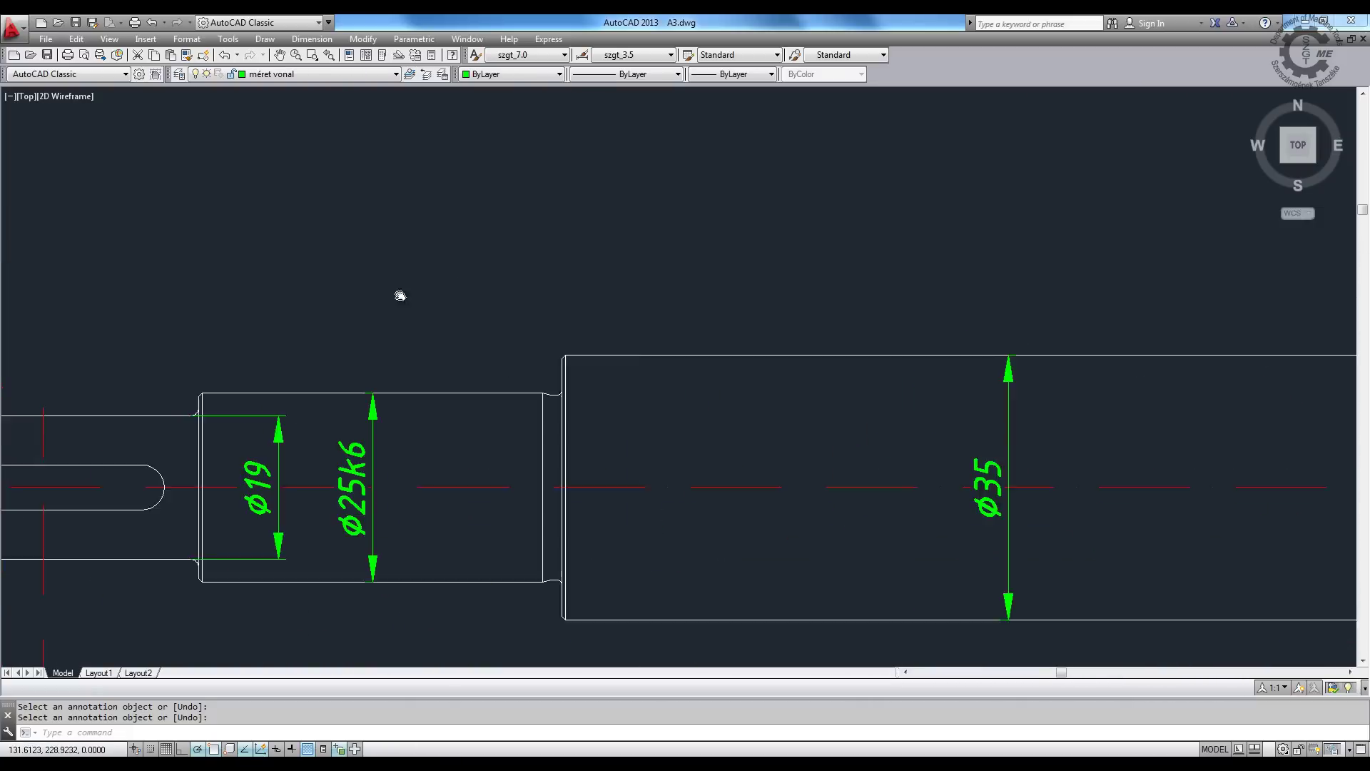
middle_click_drag(397, 297, 553, 337)
middle_click_drag(480, 361, 526, 194)
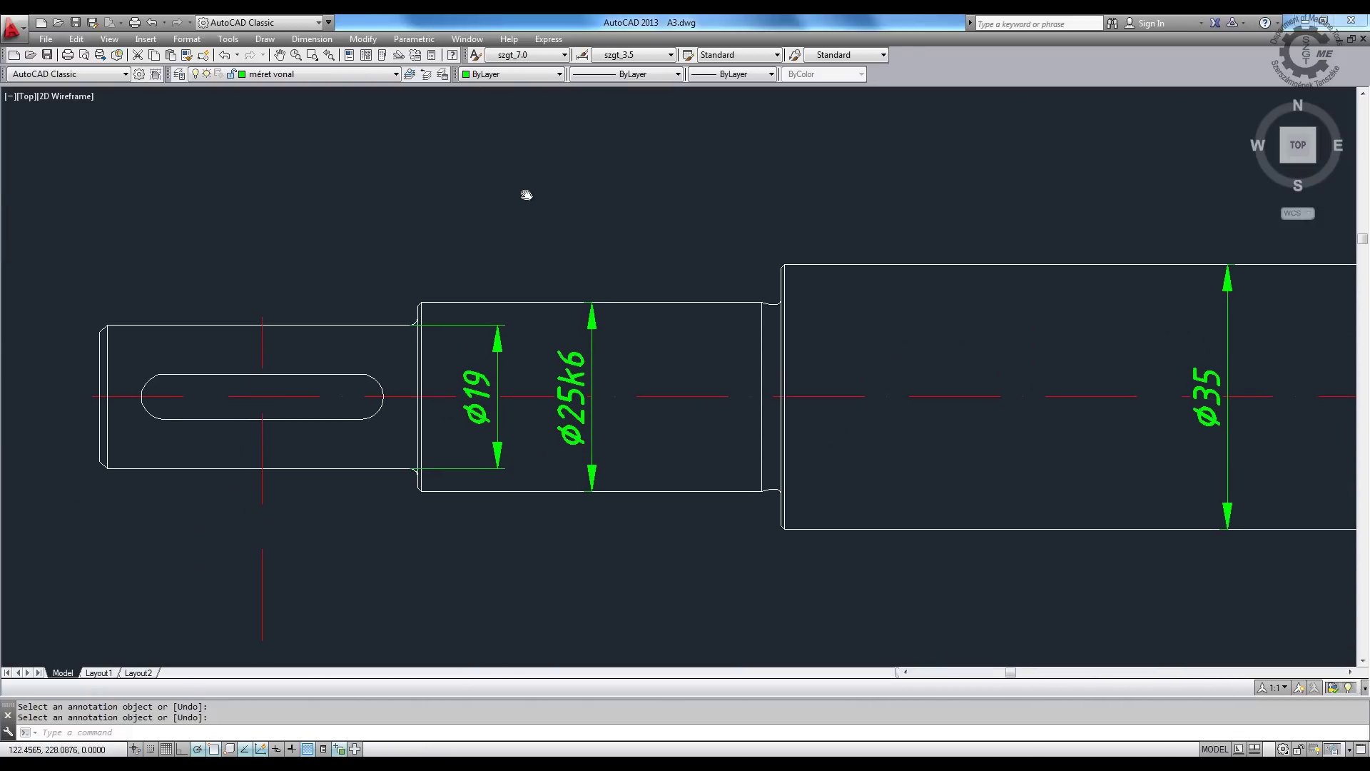
- Place a 0,01 A B tolerance frame above Ø25k6 and set dimension style ISO-25
type("tol")
key("Return")
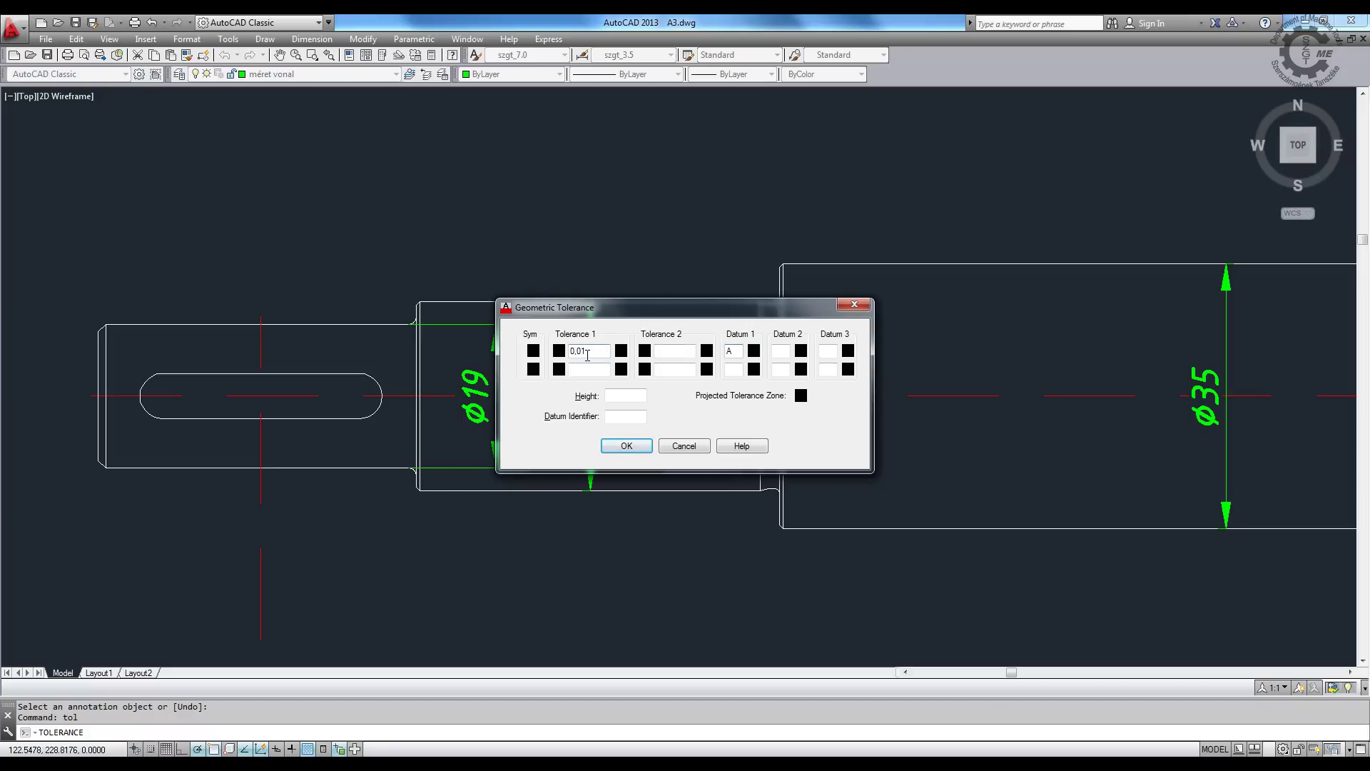
left_click(639, 447)
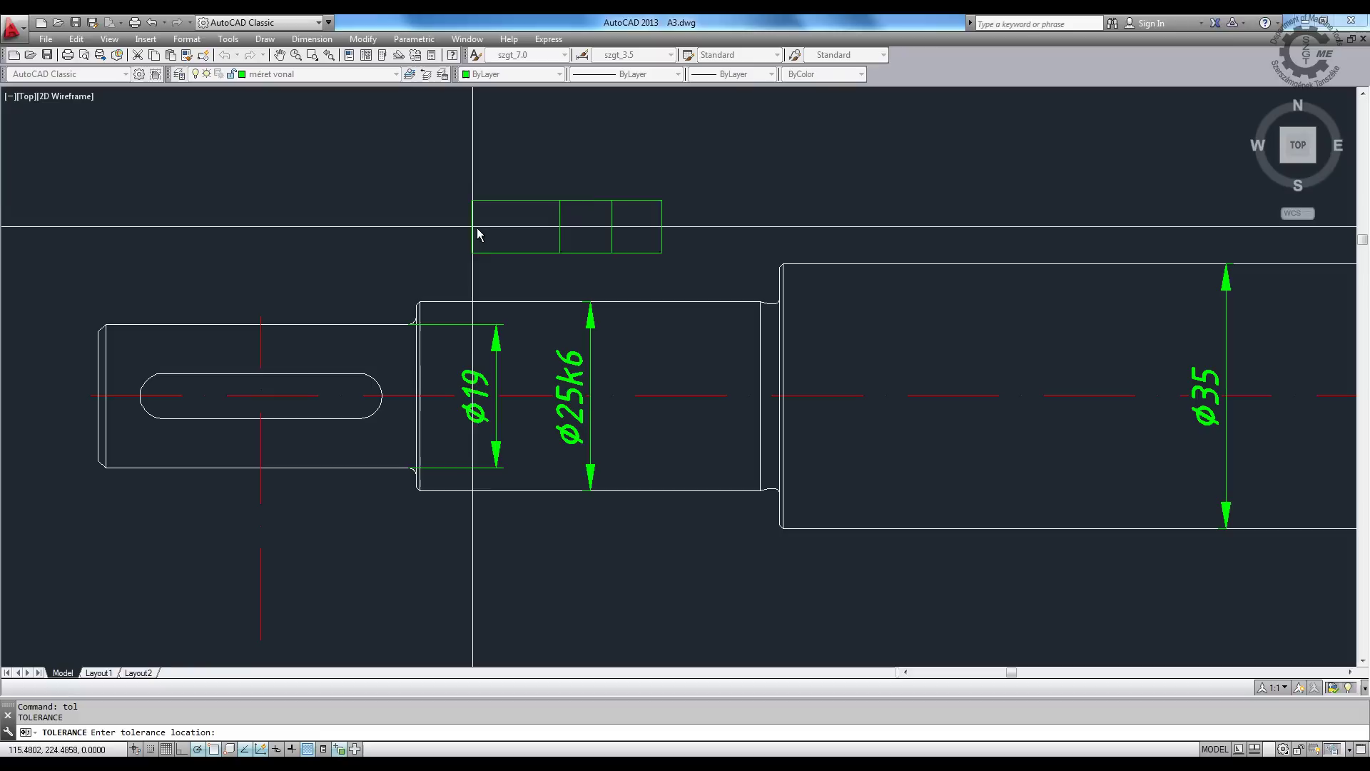
left_click(487, 227)
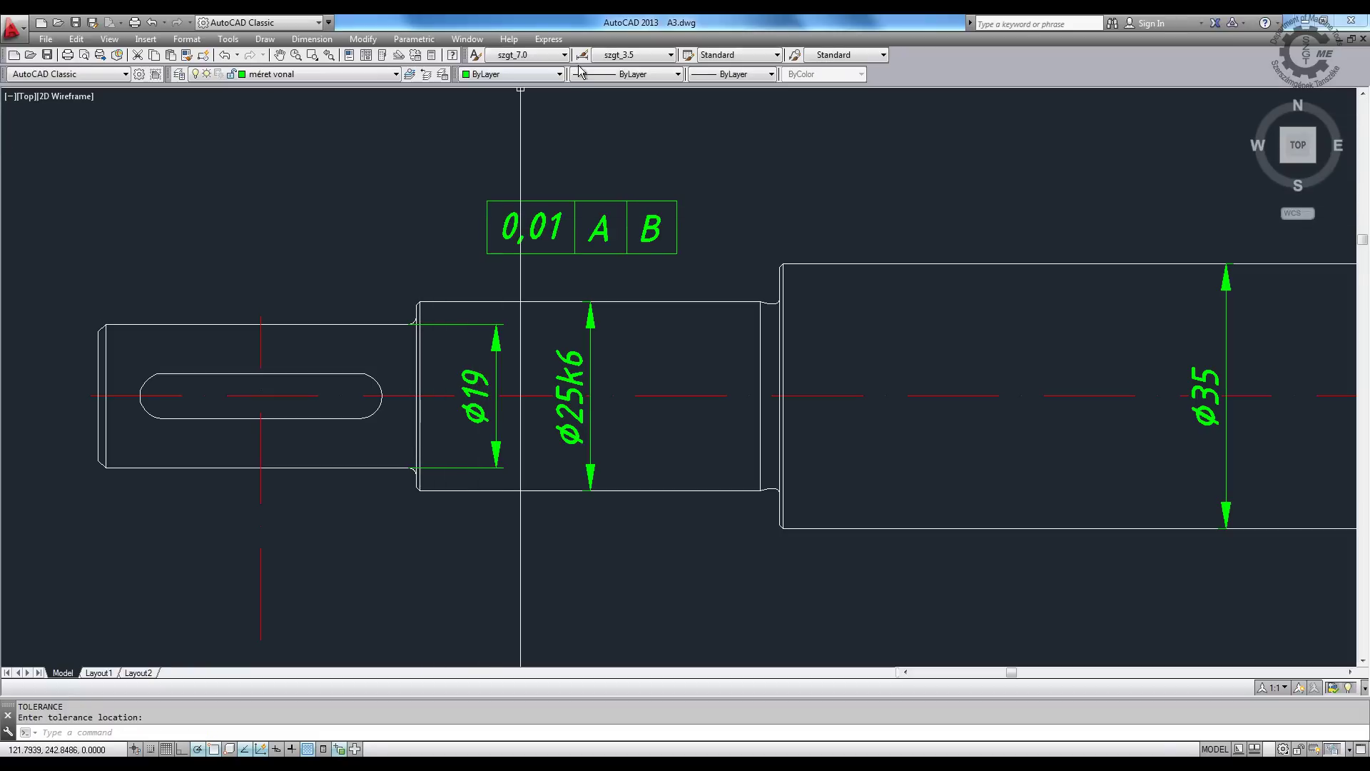
left_click(612, 58)
left_click(613, 71)
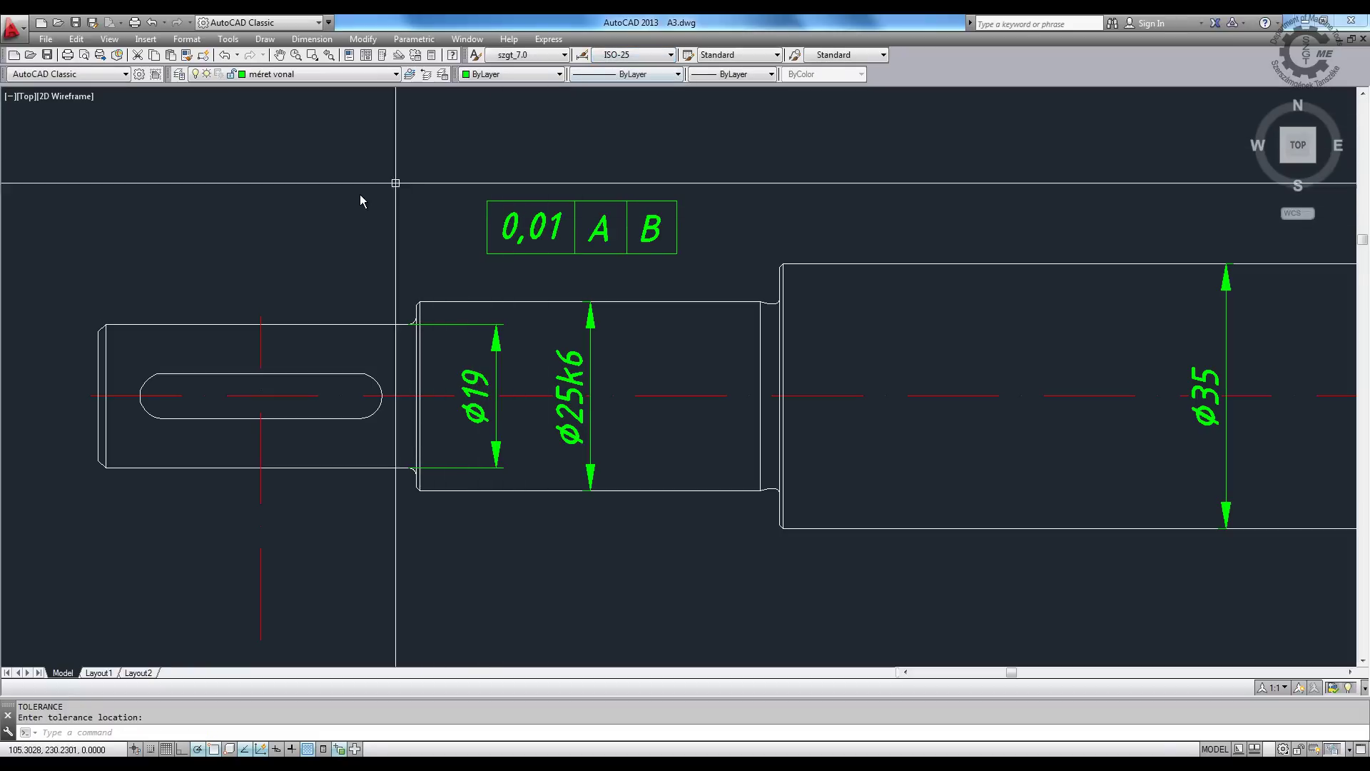
- Add a concentricity symbol frame left of the 0,01 frame and show its properties
type("tol")
key("Return")
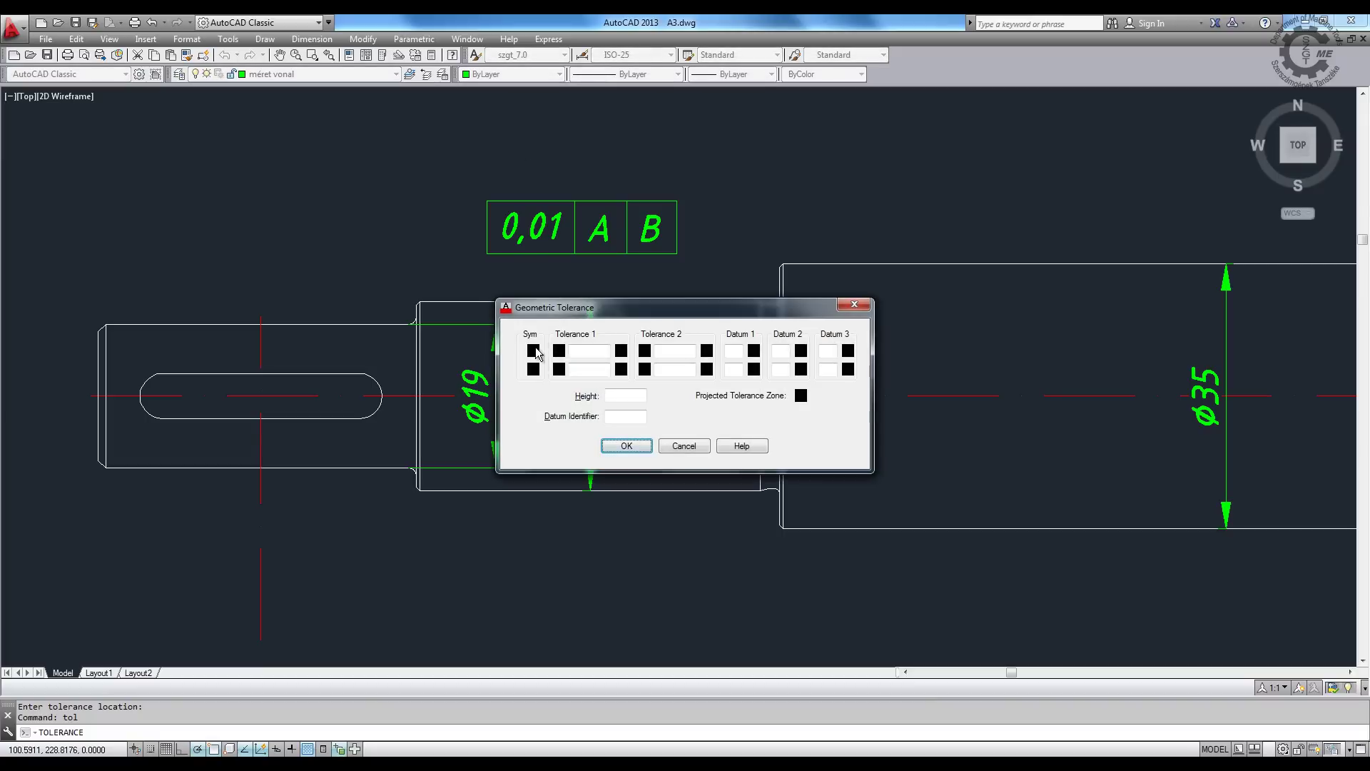
left_click(533, 351)
left_click(650, 361)
left_click(626, 445)
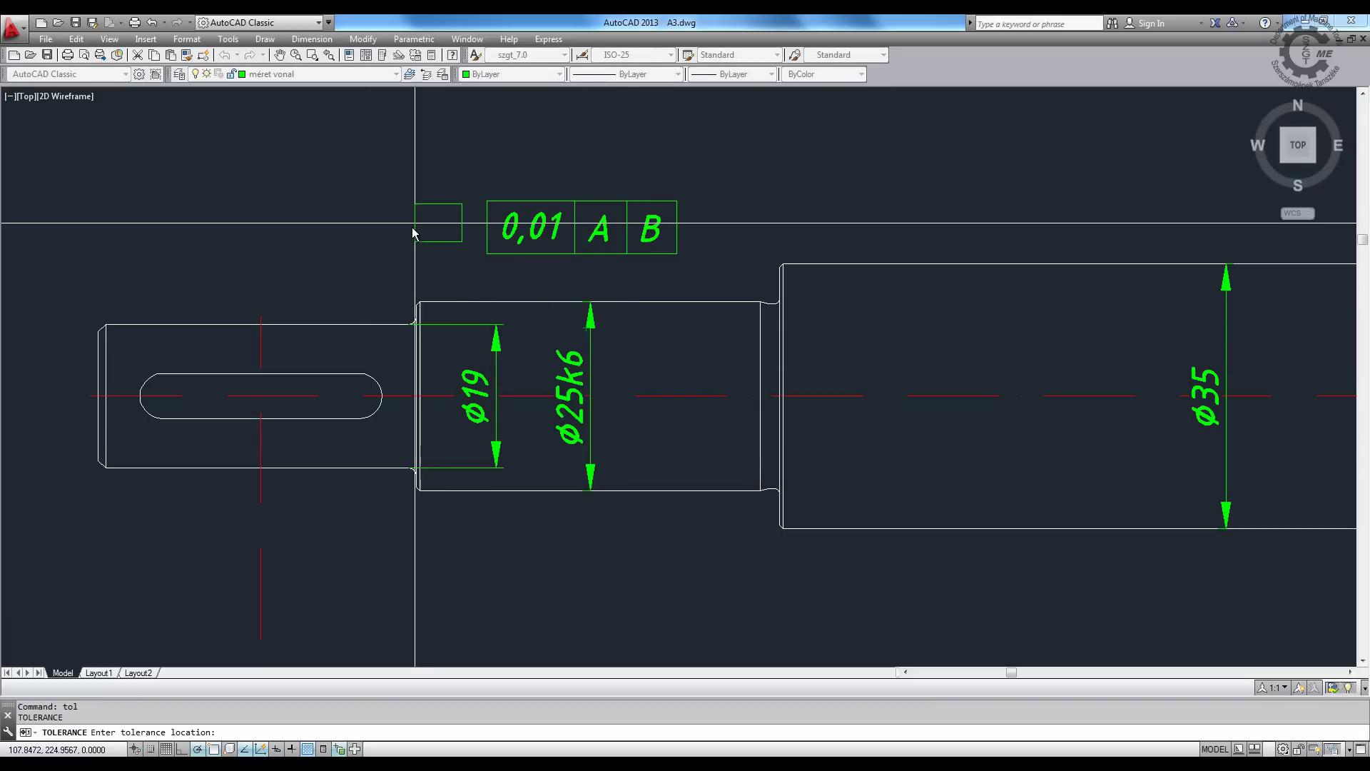
left_click(412, 233)
type("ch")
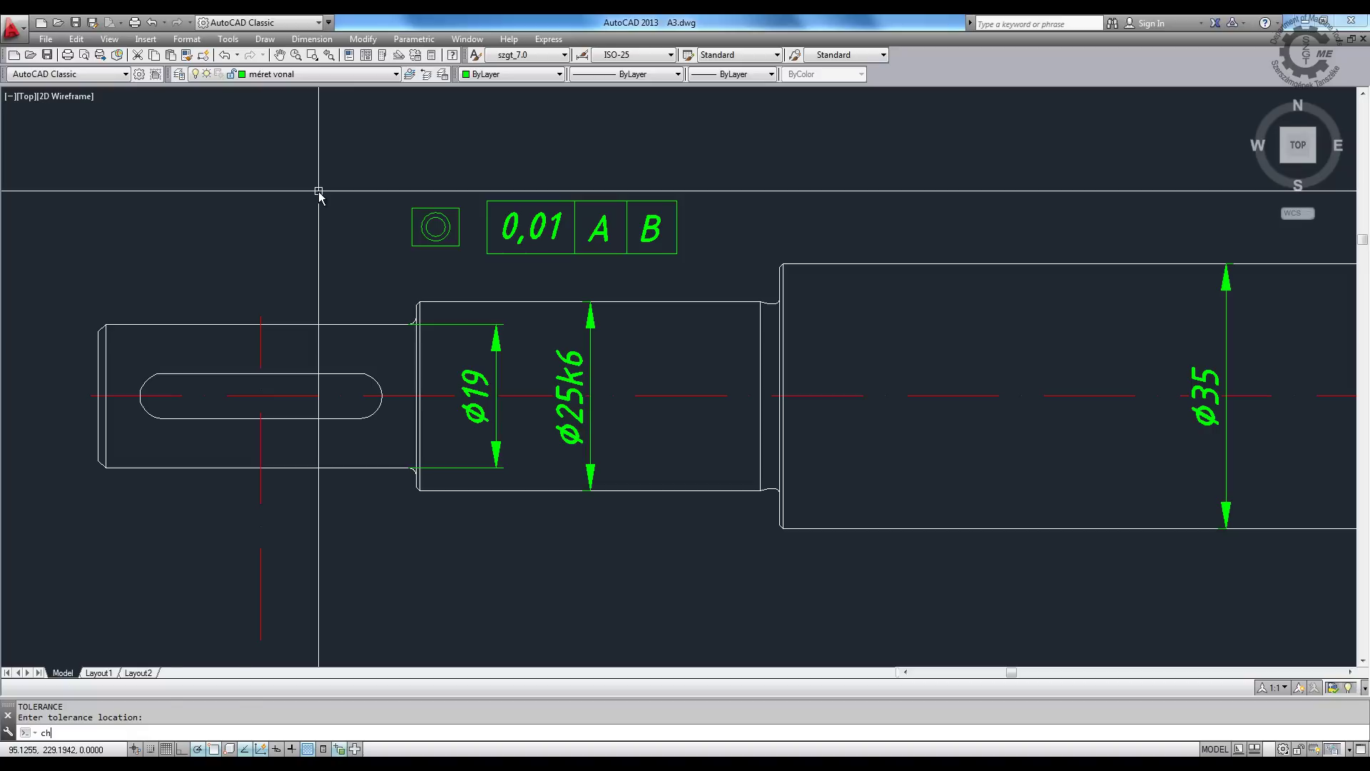
key("Return")
- Shift the concentricity symbol box so it adjoins the 0,01 A B frame
left_click(544, 227)
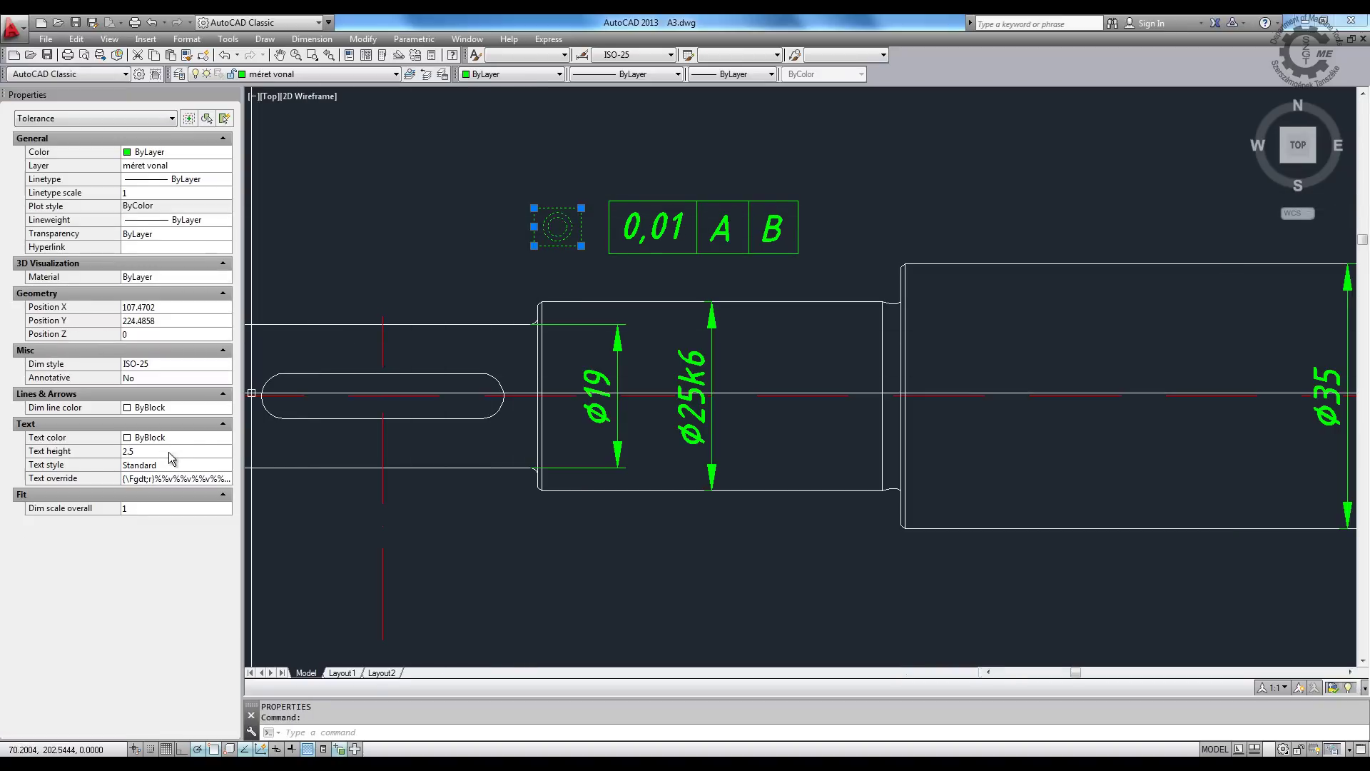
left_click(170, 451)
type("3.5")
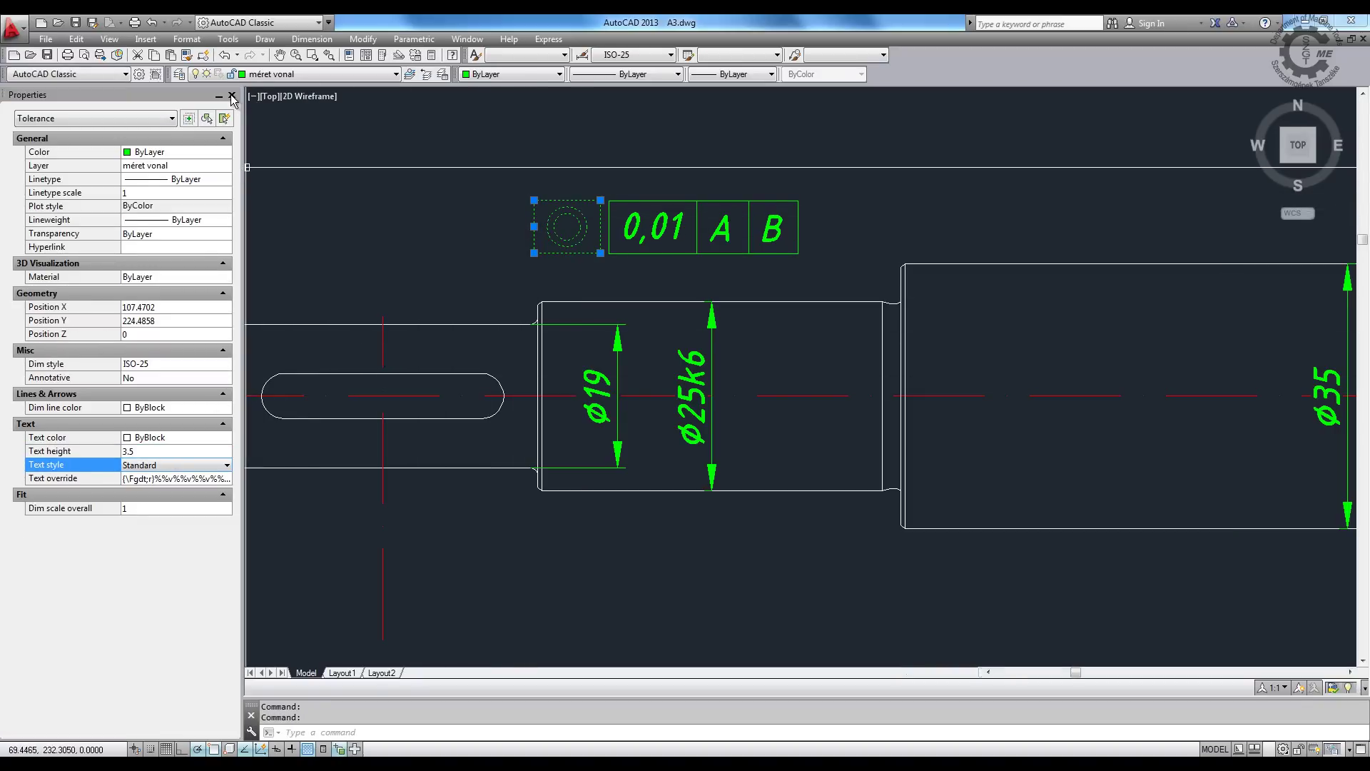
left_click(232, 97)
scroll(413, 189, "up", 2)
type("m")
key("Return")
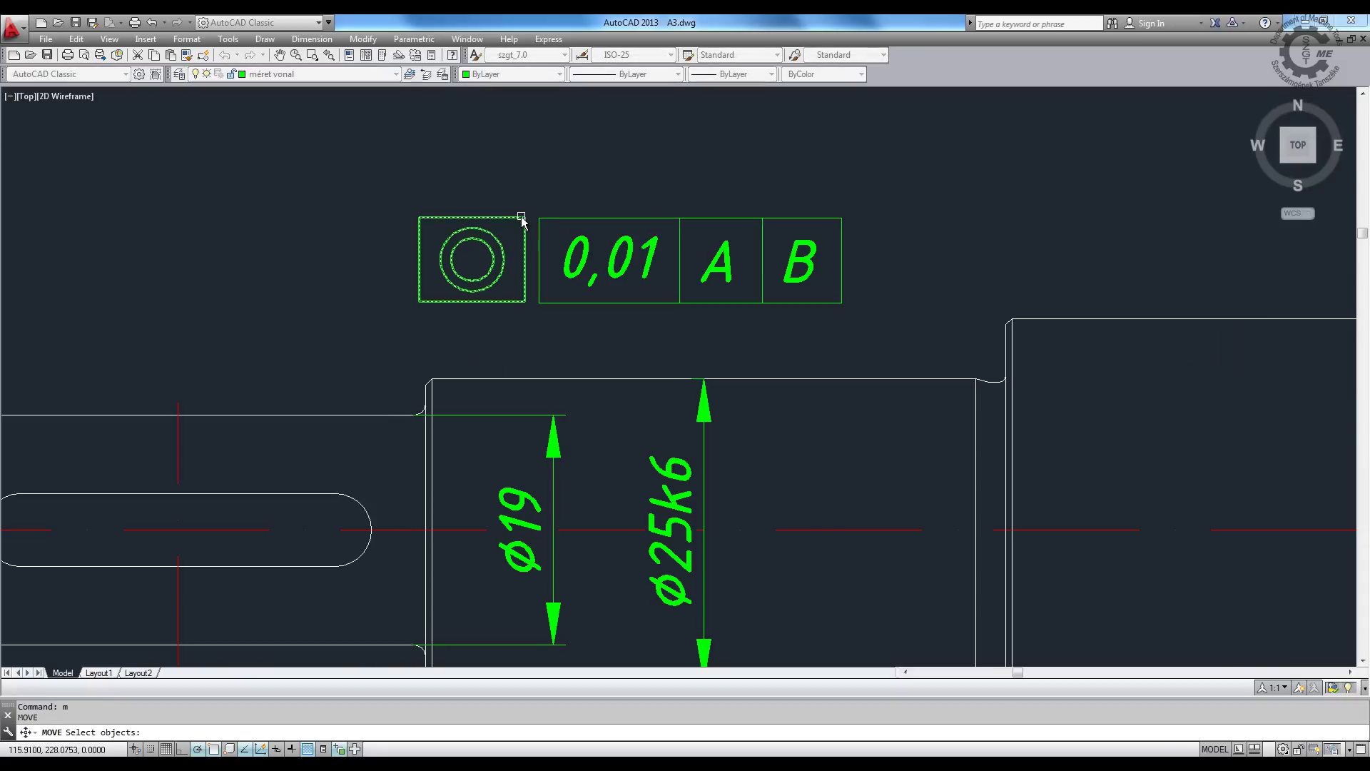
left_click(522, 218)
key("Return")
left_click(540, 219)
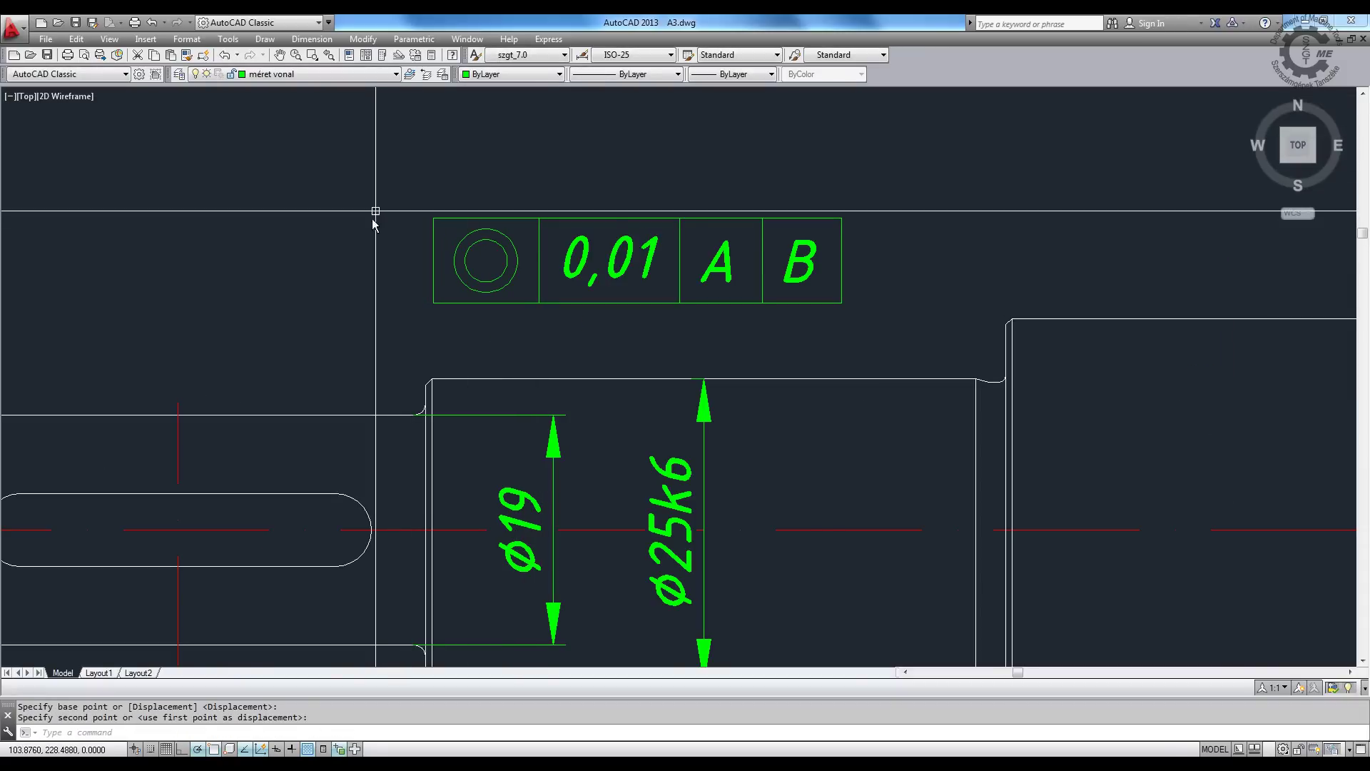
- Move the combined tolerance frame to sit just above the Ø25k6 step
scroll(372, 224, "down", 1)
left_click(378, 202)
left_click(676, 294)
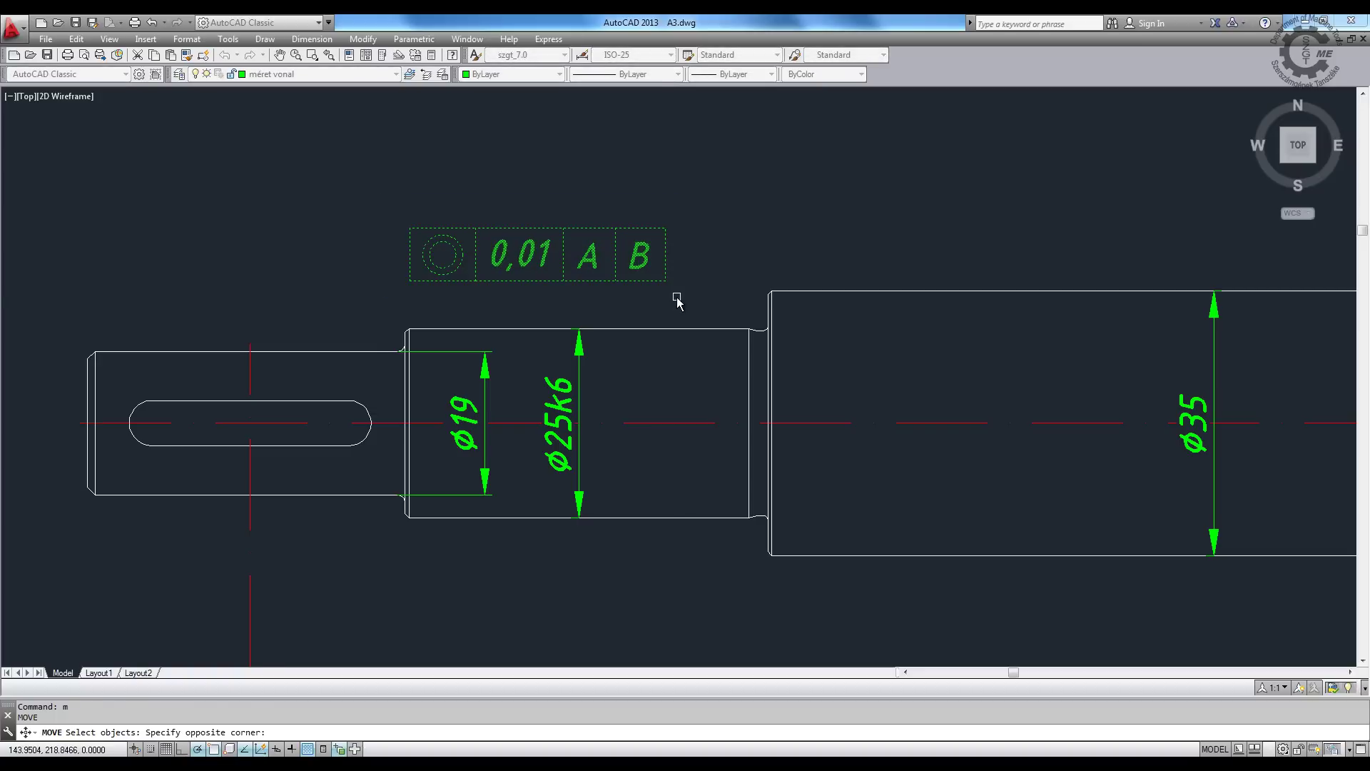
key("Return")
left_click(438, 307)
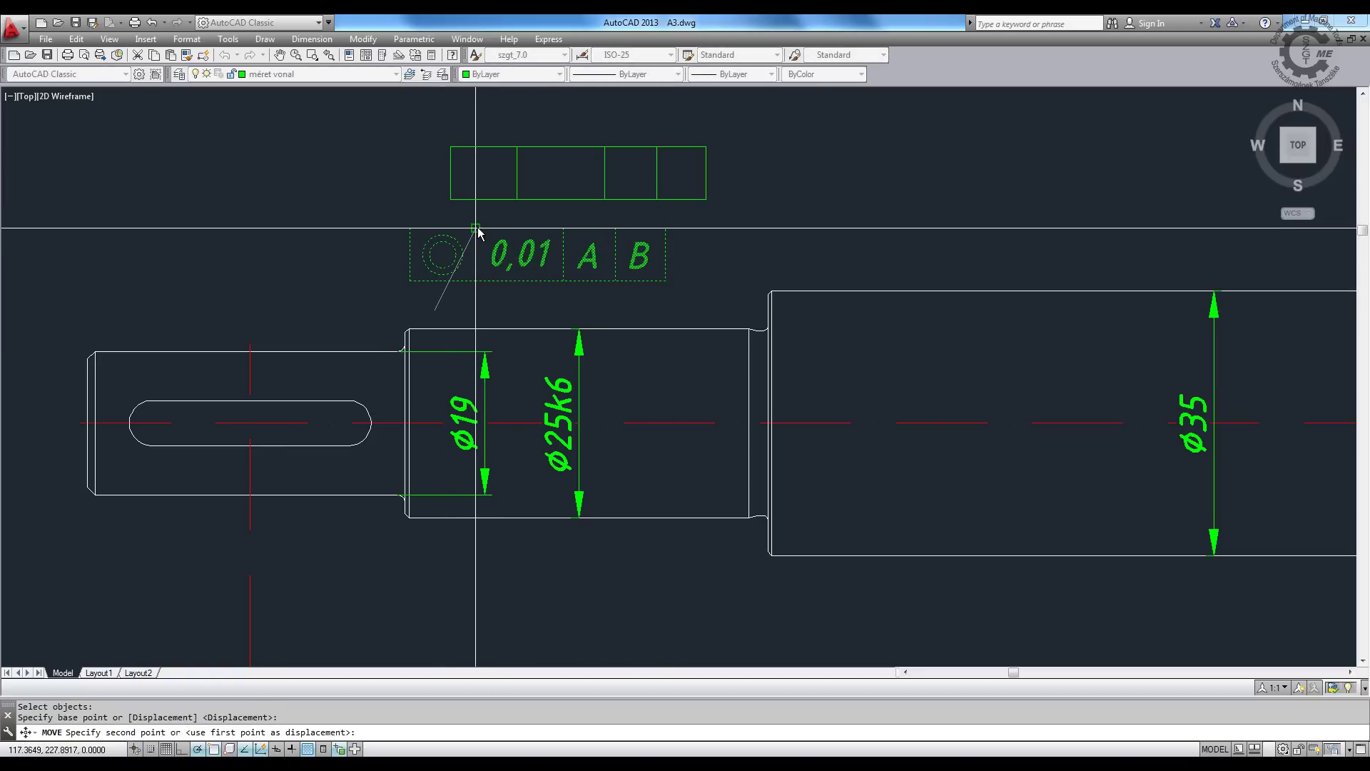
scroll(439, 229, "up", 4)
scroll(443, 276, "down", 5)
scroll(535, 324, "up", 5)
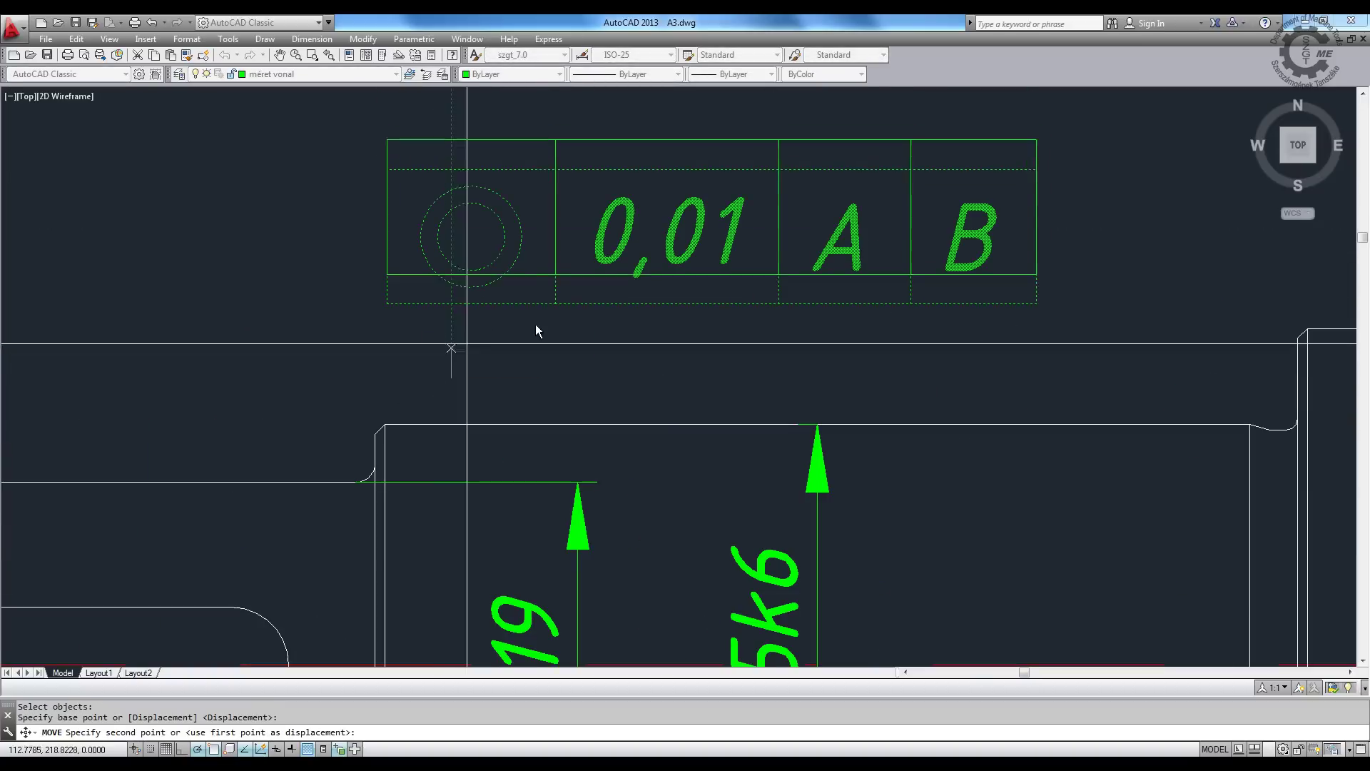
left_click(560, 307)
scroll(386, 380, "down", 2)
scroll(389, 373, "down", 2)
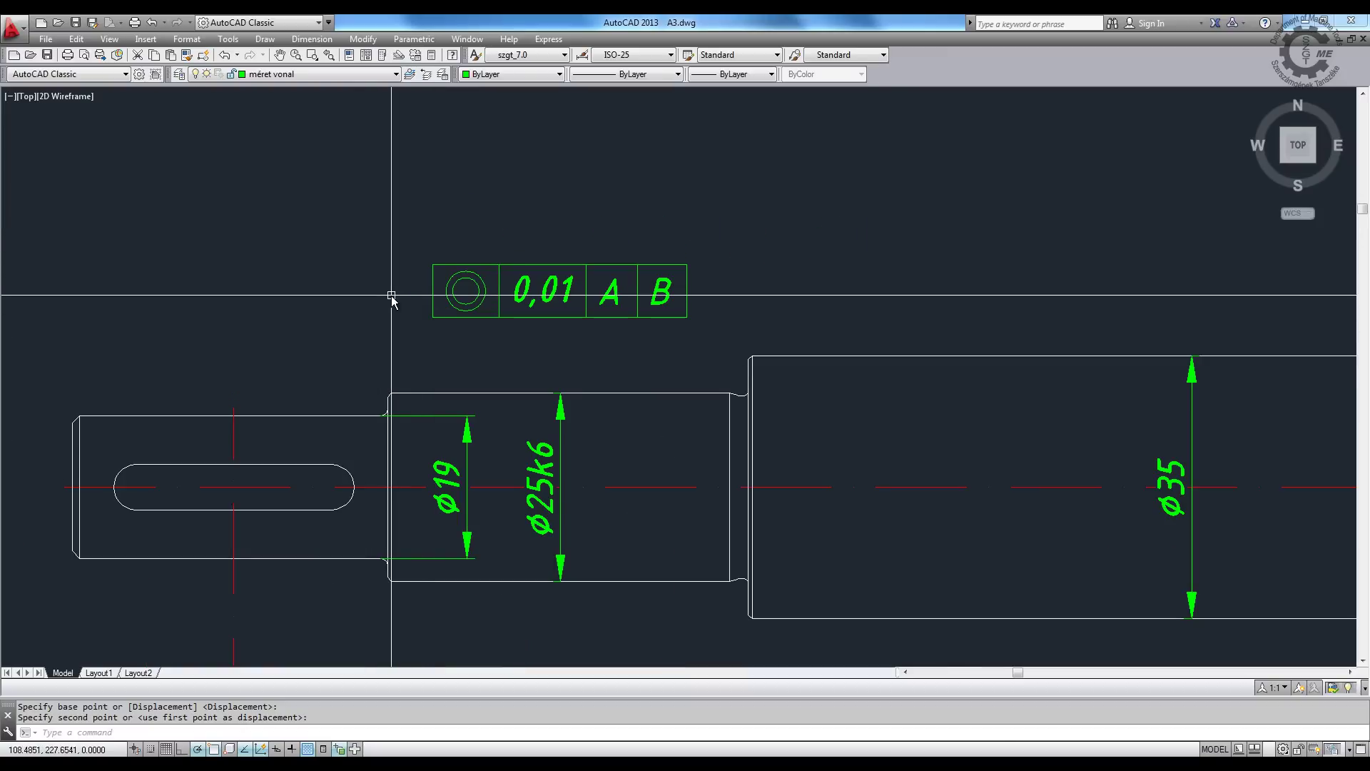
type("LE")
- Draw a text-less leader from the Ø25k6 step's top edge to the tolerance frame
key("Return")
type("nea")
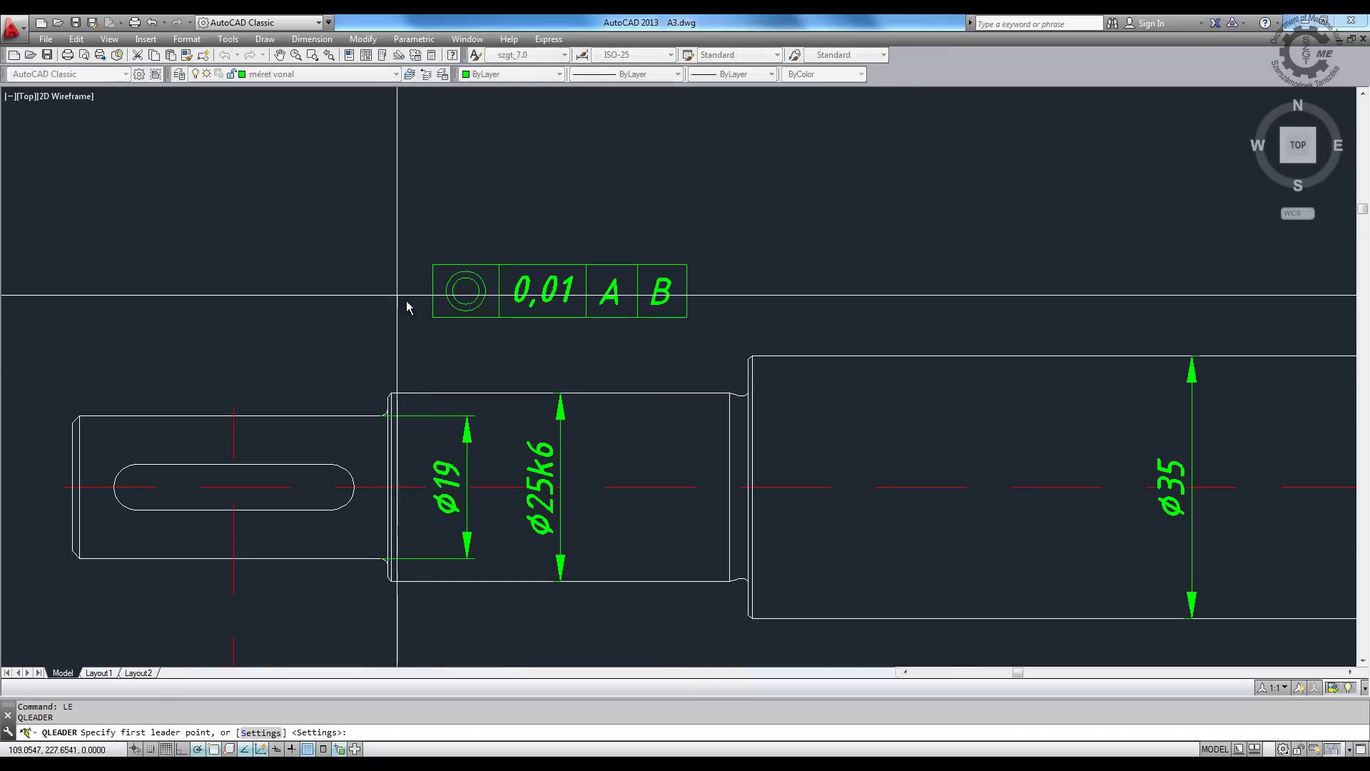
left_click(407, 392)
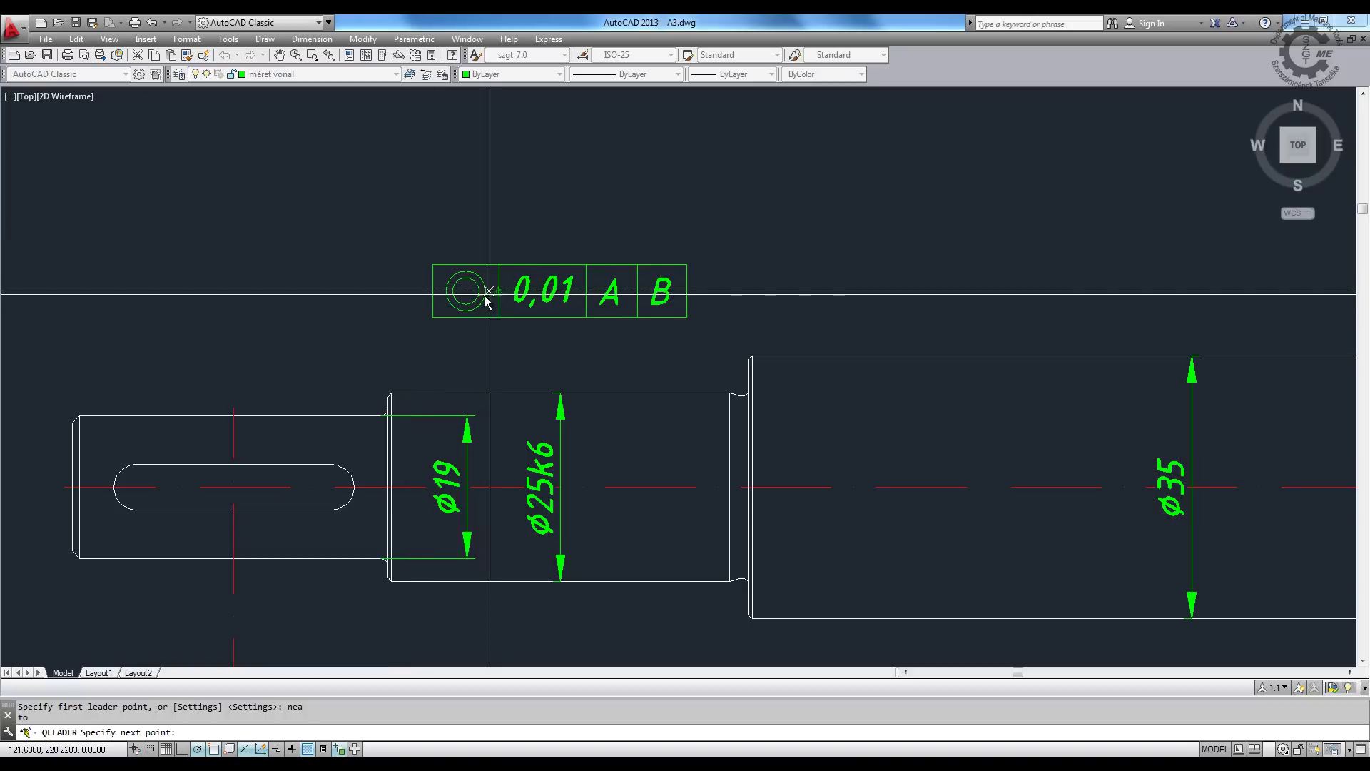
left_click(414, 291)
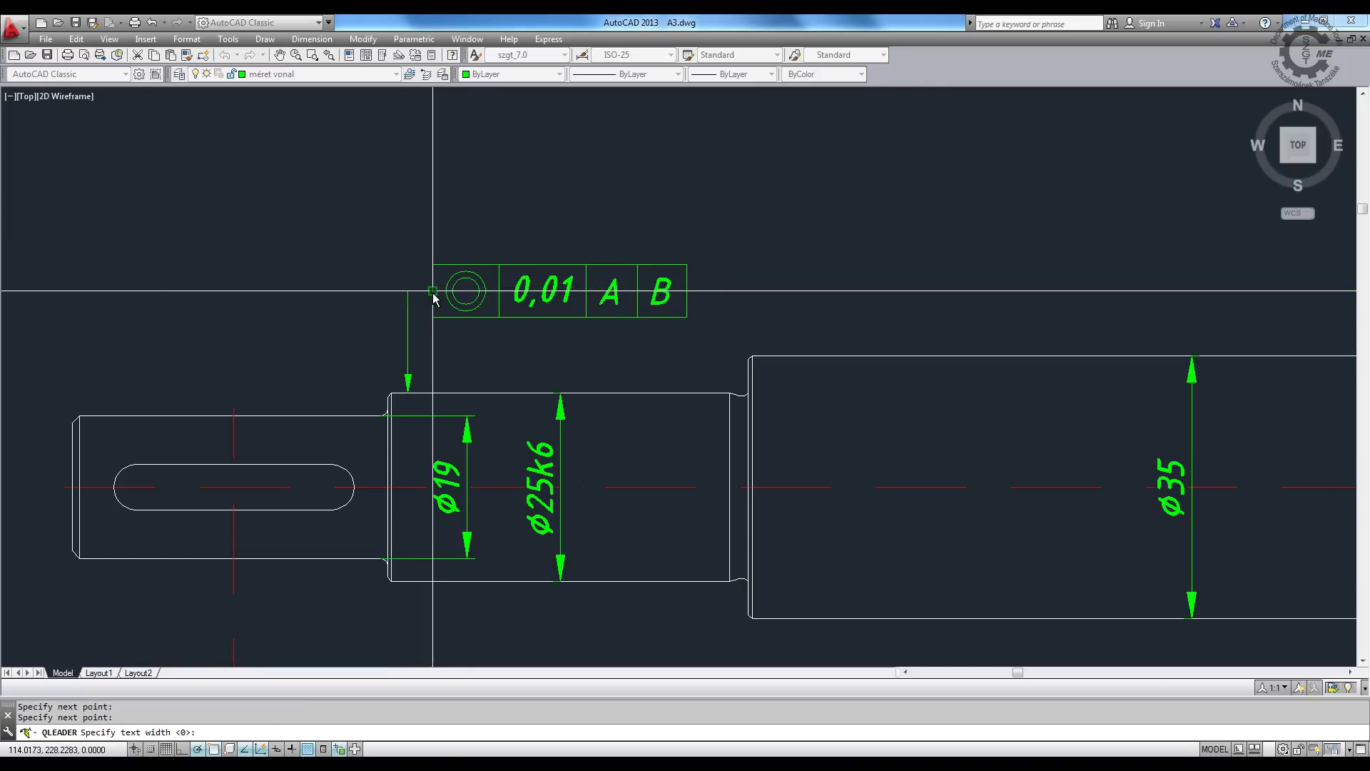
key("Escape")
scroll(400, 221, "down", 2)
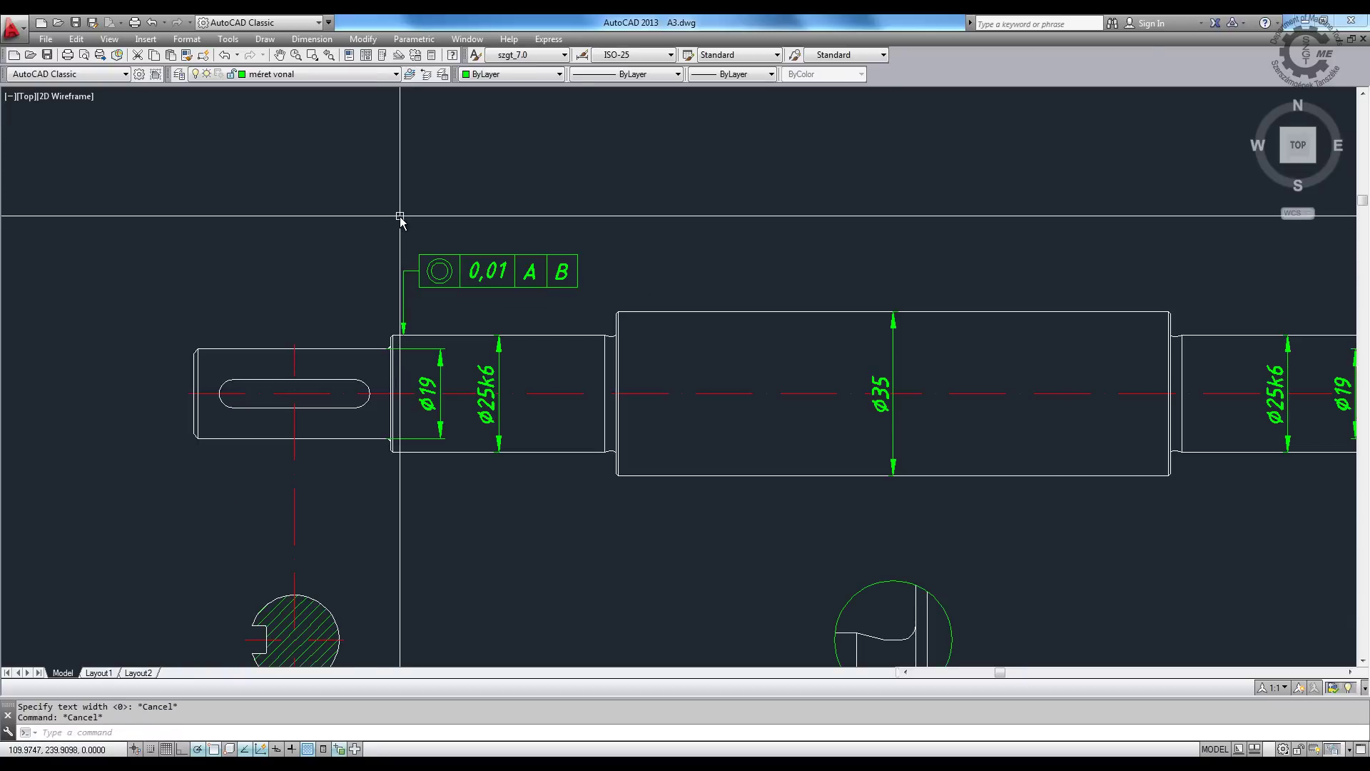
- Copy the tolerance frame and its leader below the shaft's left Ø19 end
type("do")
key("Return")
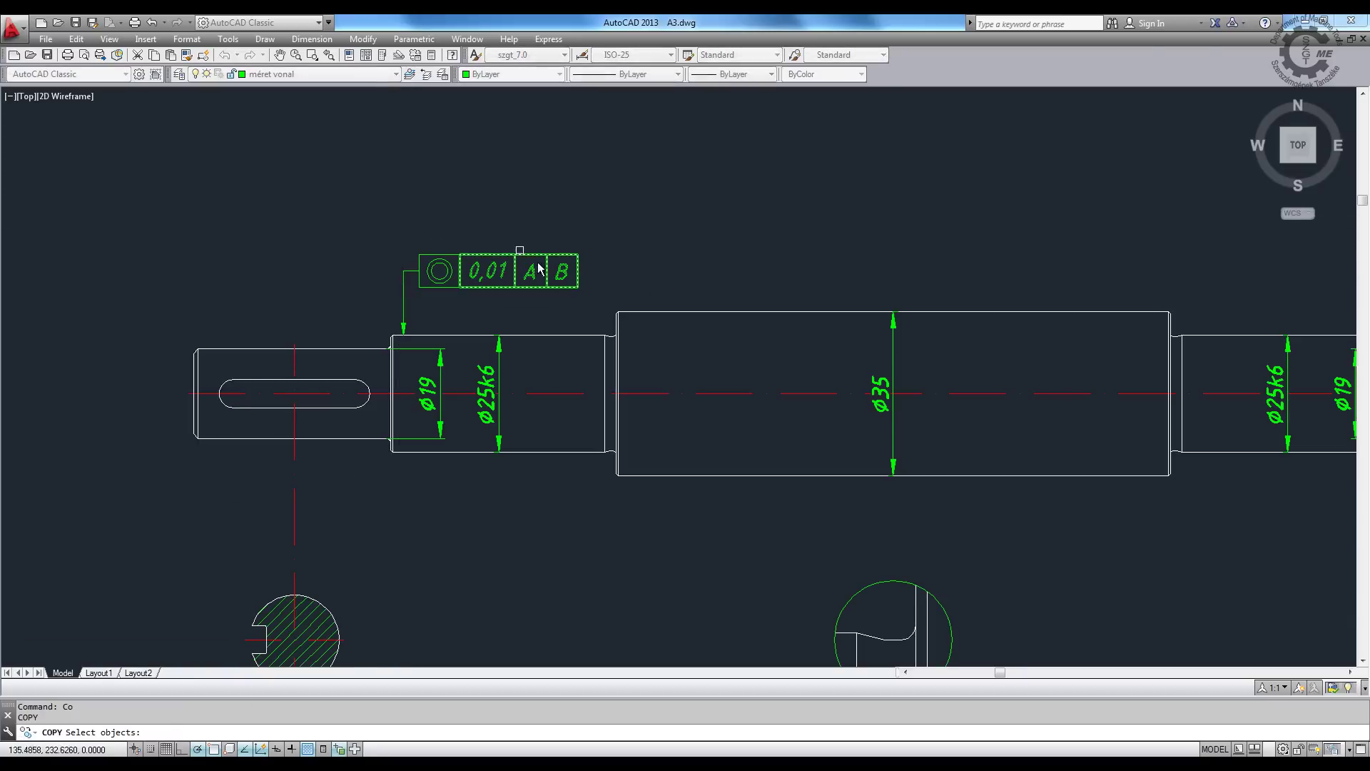
left_click(593, 306)
left_click(421, 228)
key("Return")
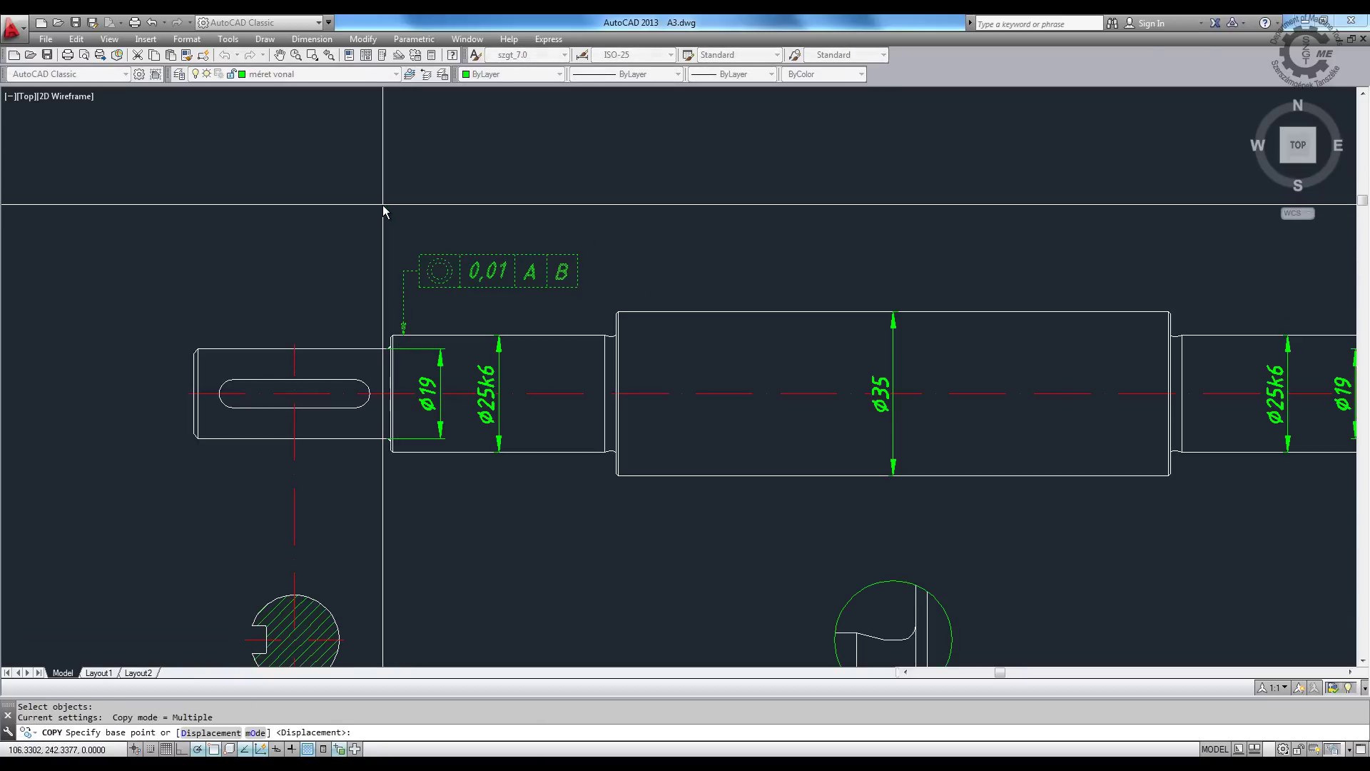
left_click(419, 271)
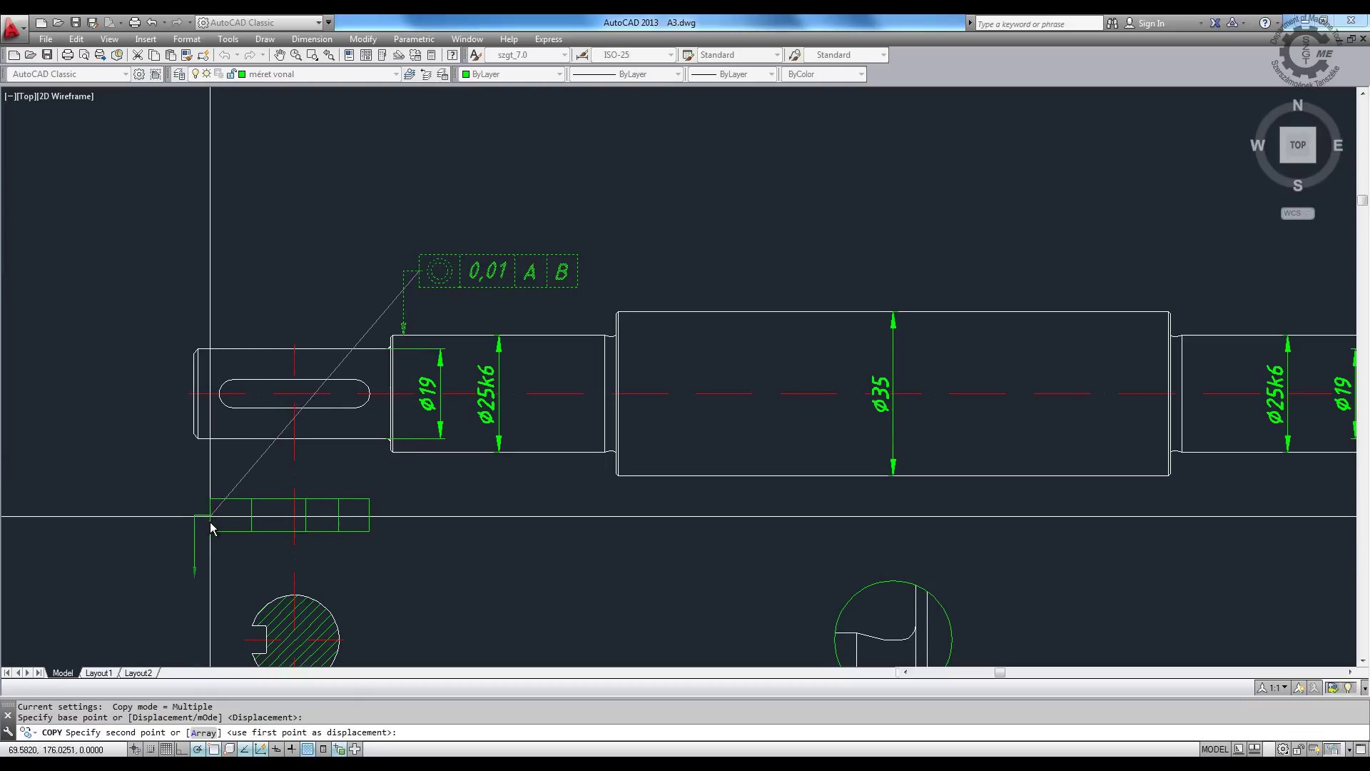
left_click(193, 514)
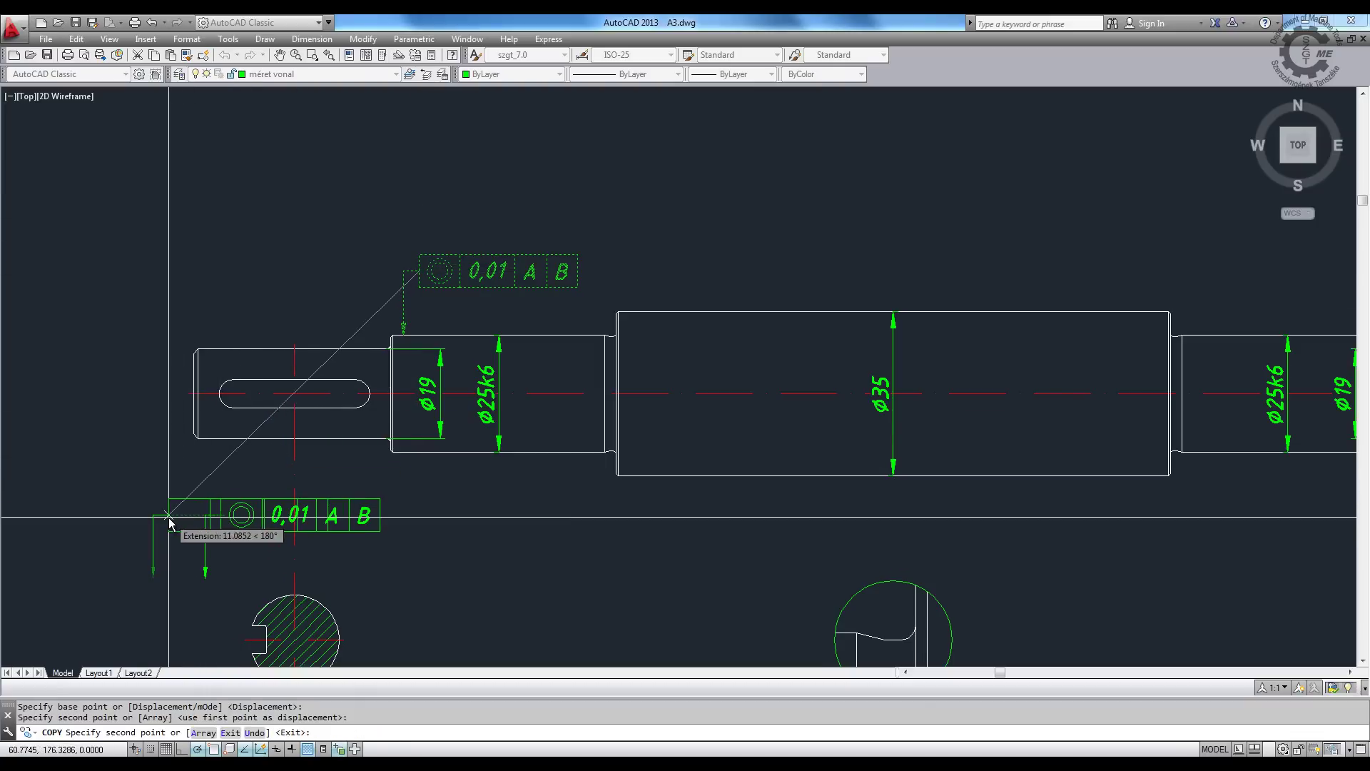
key("Escape")
- Stretch the copied leader's grip up to the shaft edge
left_click(208, 550)
left_click(205, 578)
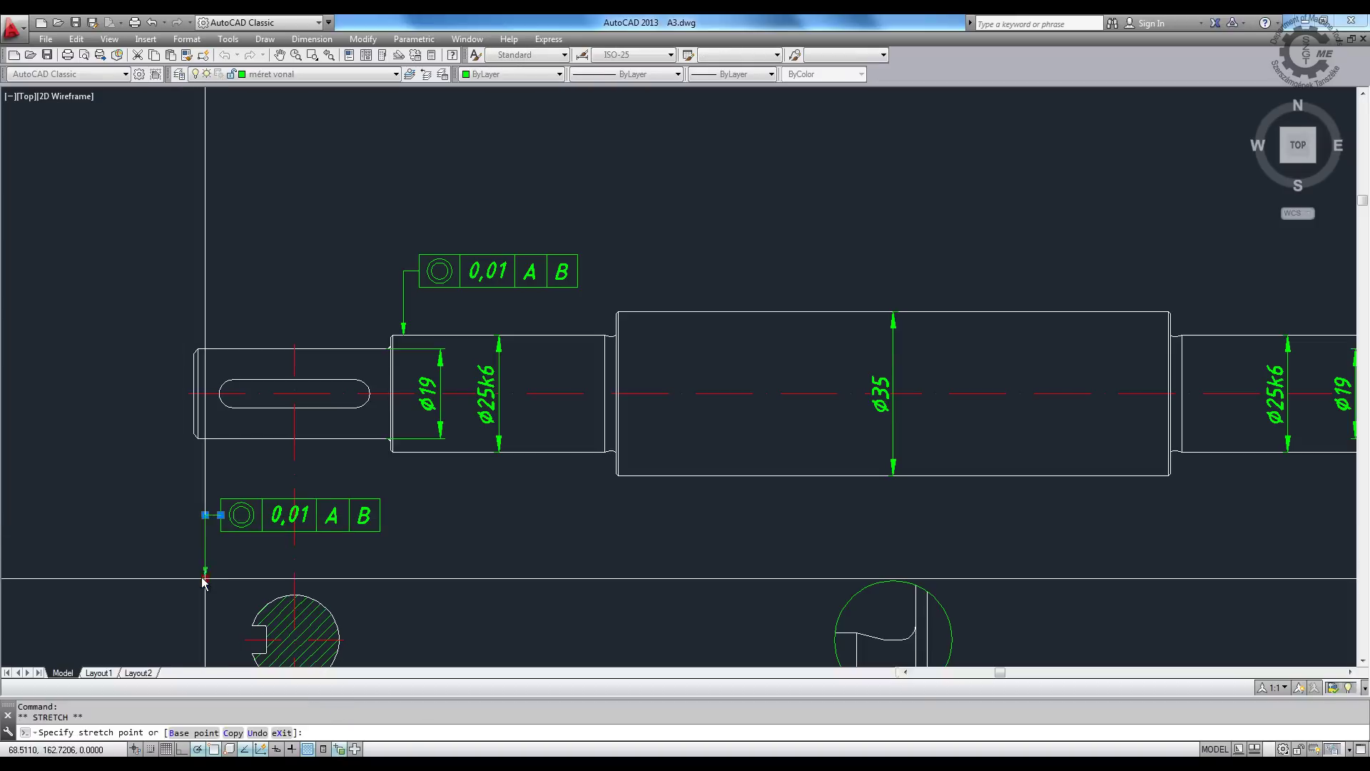
scroll(250, 449, "up", 2)
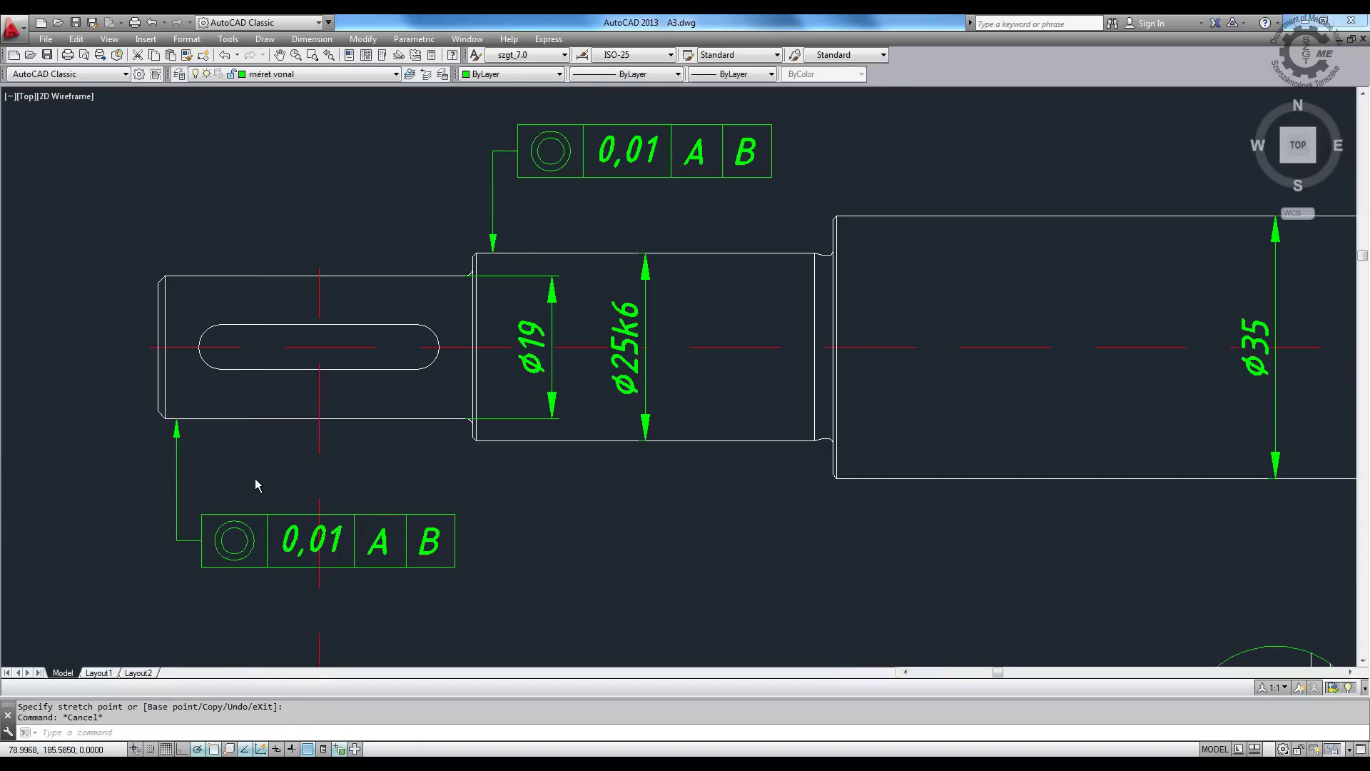
scroll(254, 481, "up", 2)
- Place an R1 radius dimension on the fillet at the Ø19 shoulder
type("ra")
key("Return")
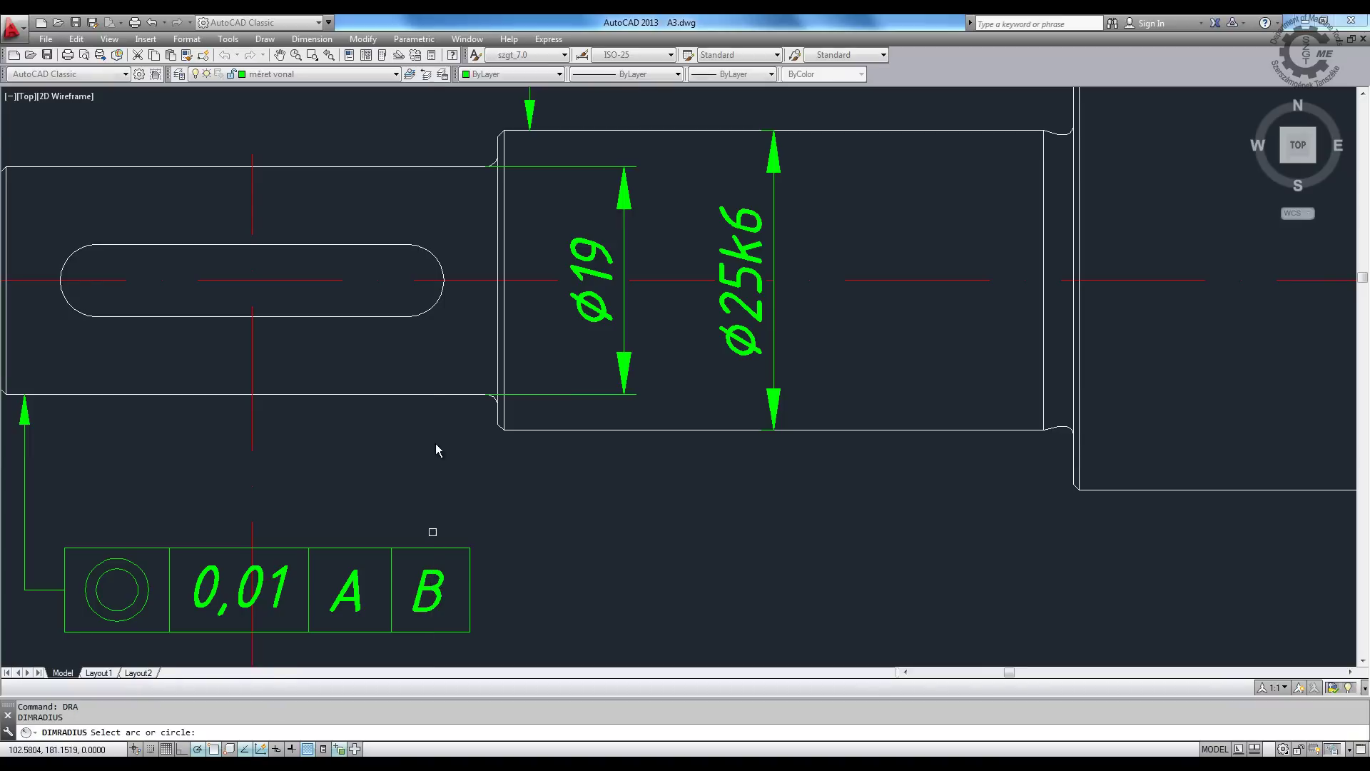
scroll(451, 424, "up", 3)
left_click(559, 360)
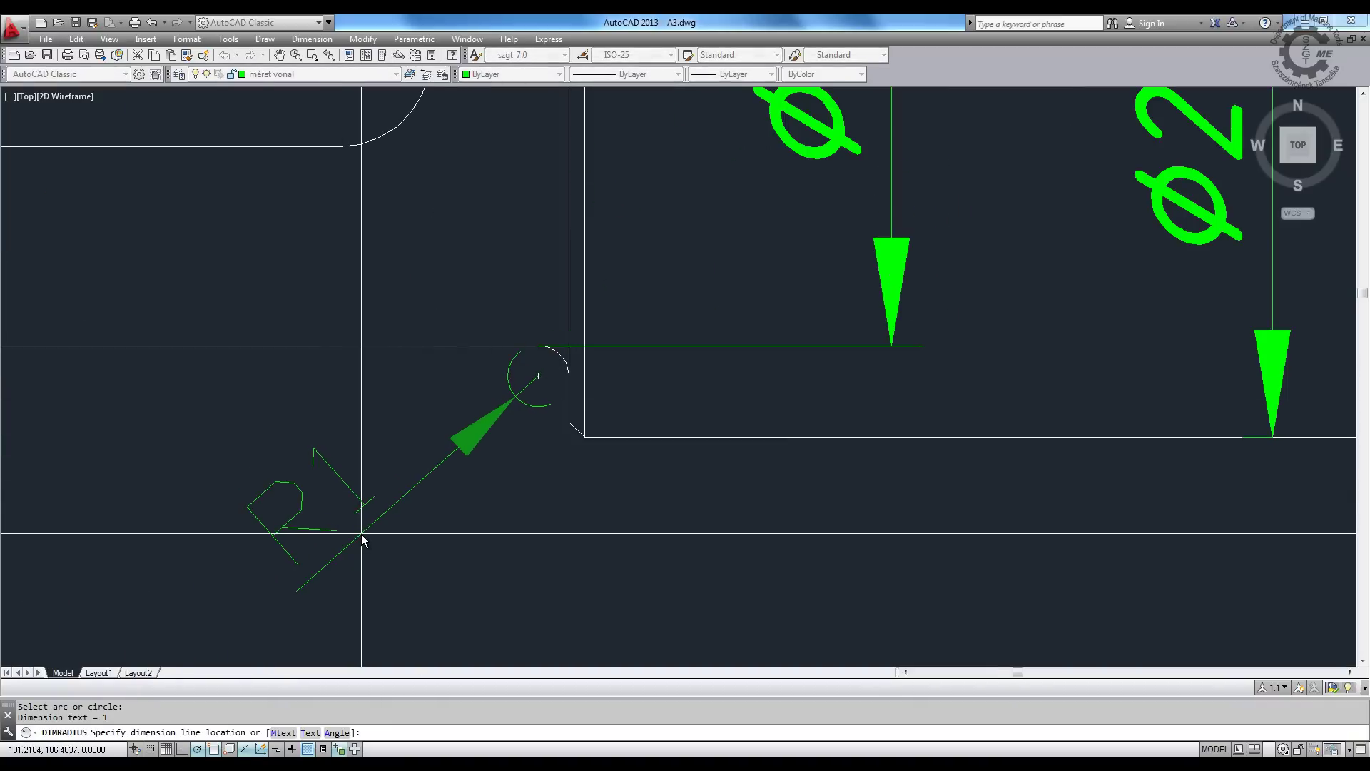
left_click(362, 540)
scroll(564, 357, "down", 2)
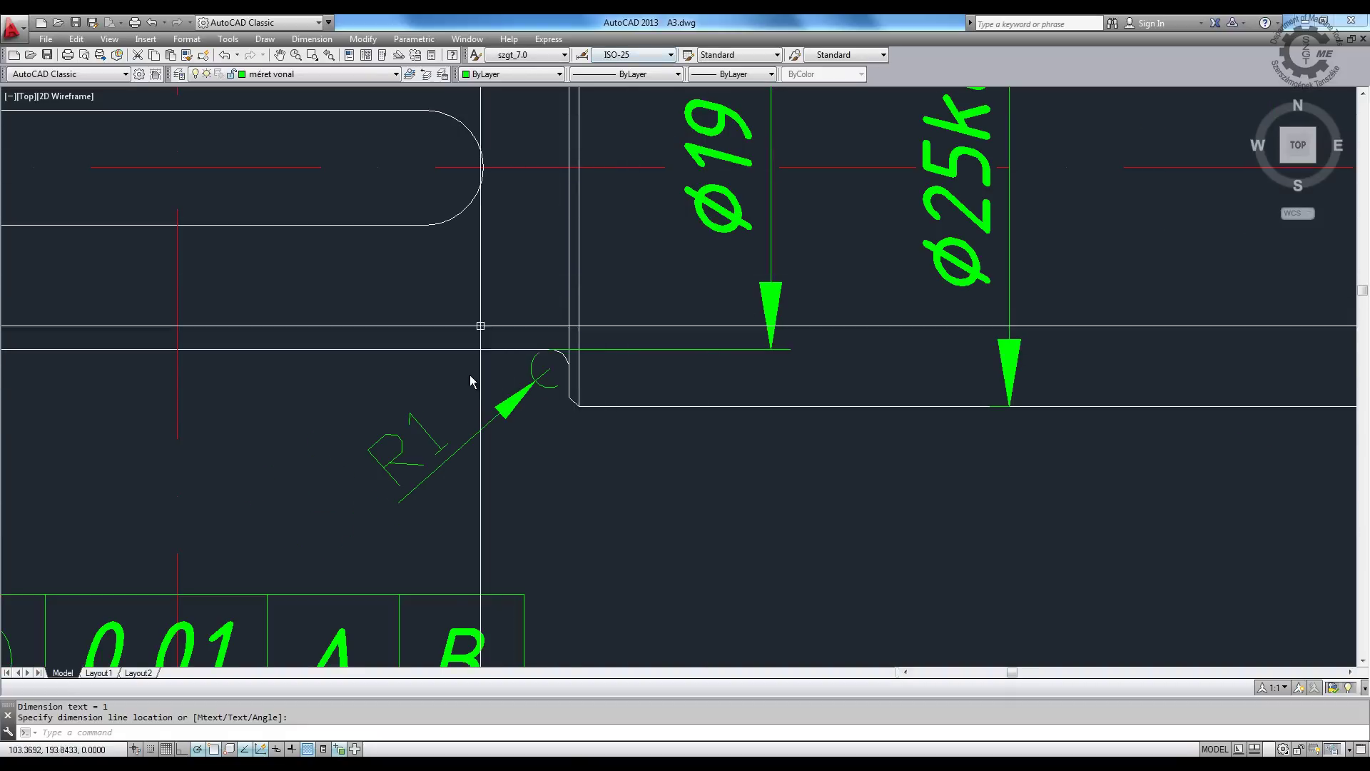
- Apply the szgt_3.5_ISO dimension style to the R1 dimension
left_click(484, 441)
left_click(477, 314)
left_click(634, 54)
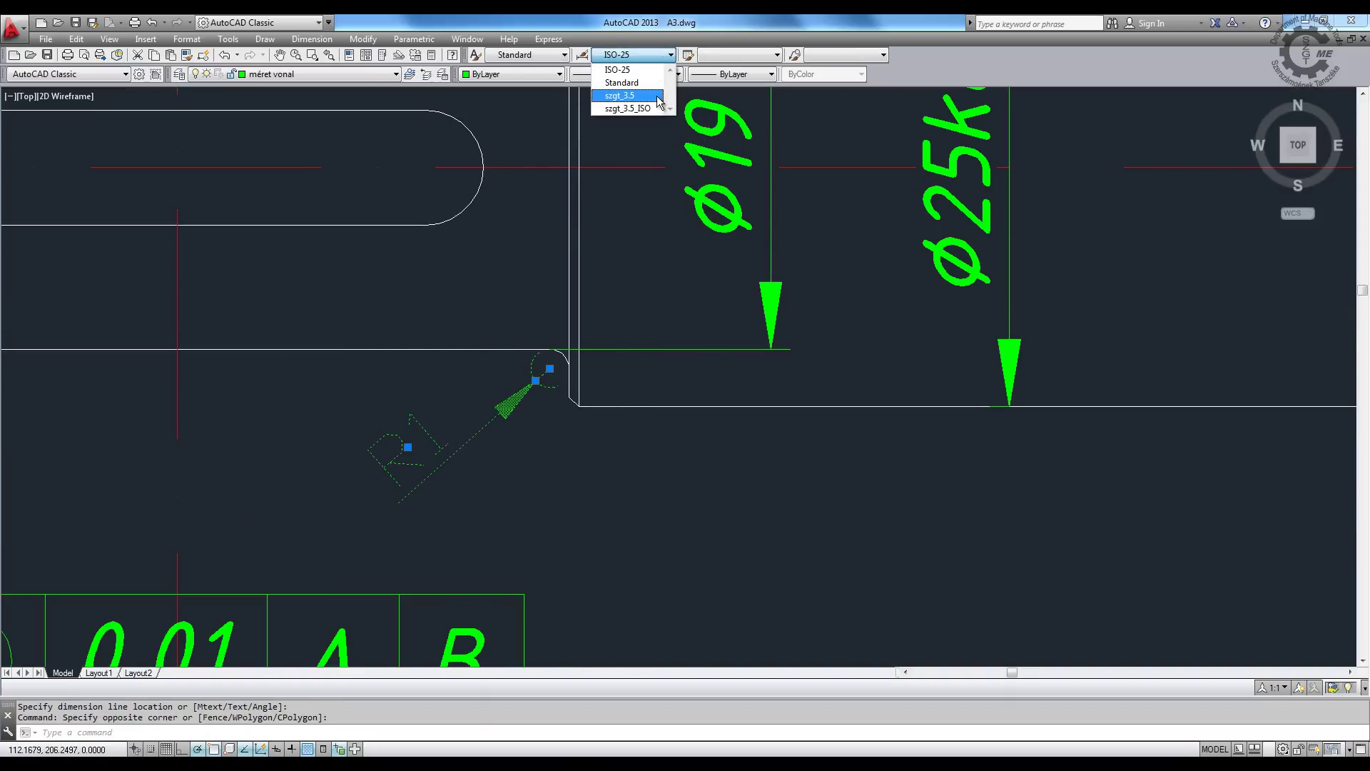
left_click(628, 108)
- Turn off R1's extension line and move its text below-left of the fillet
type("ch")
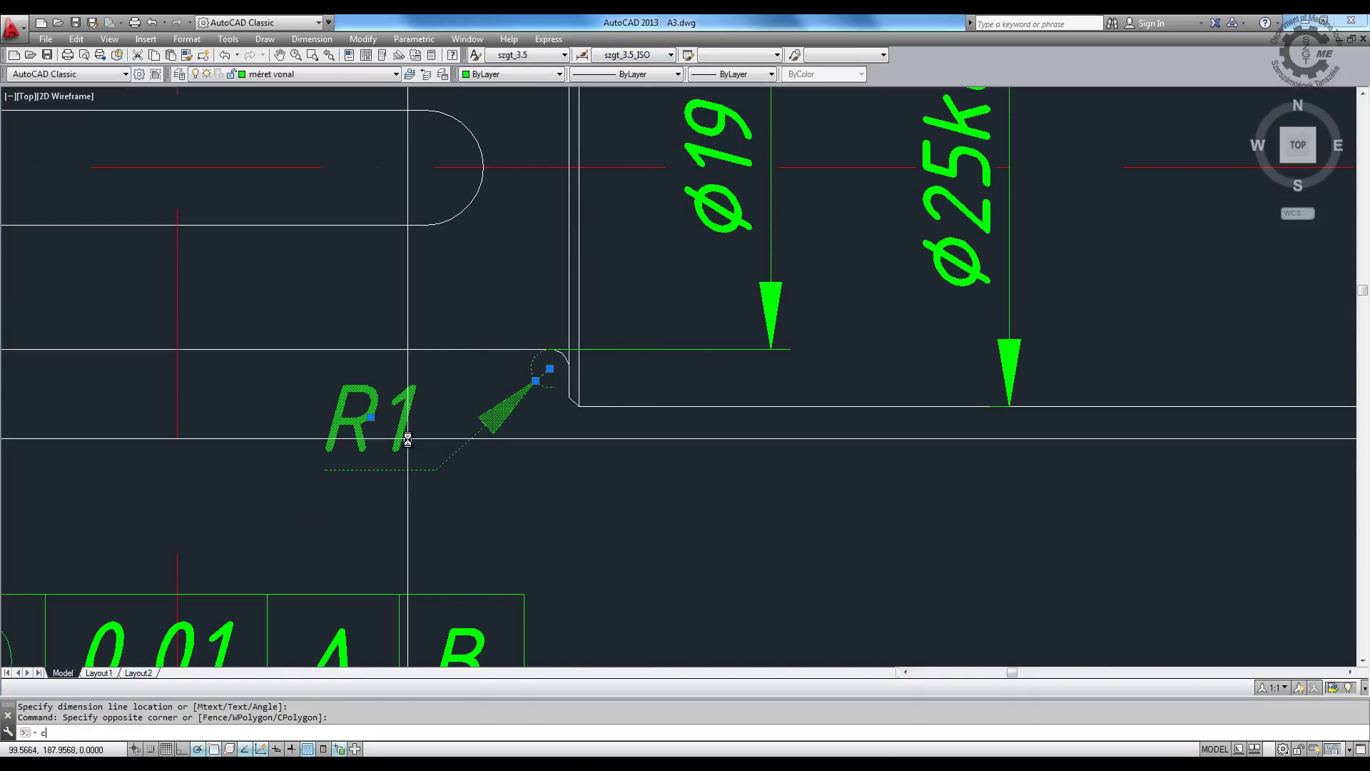
key("Return")
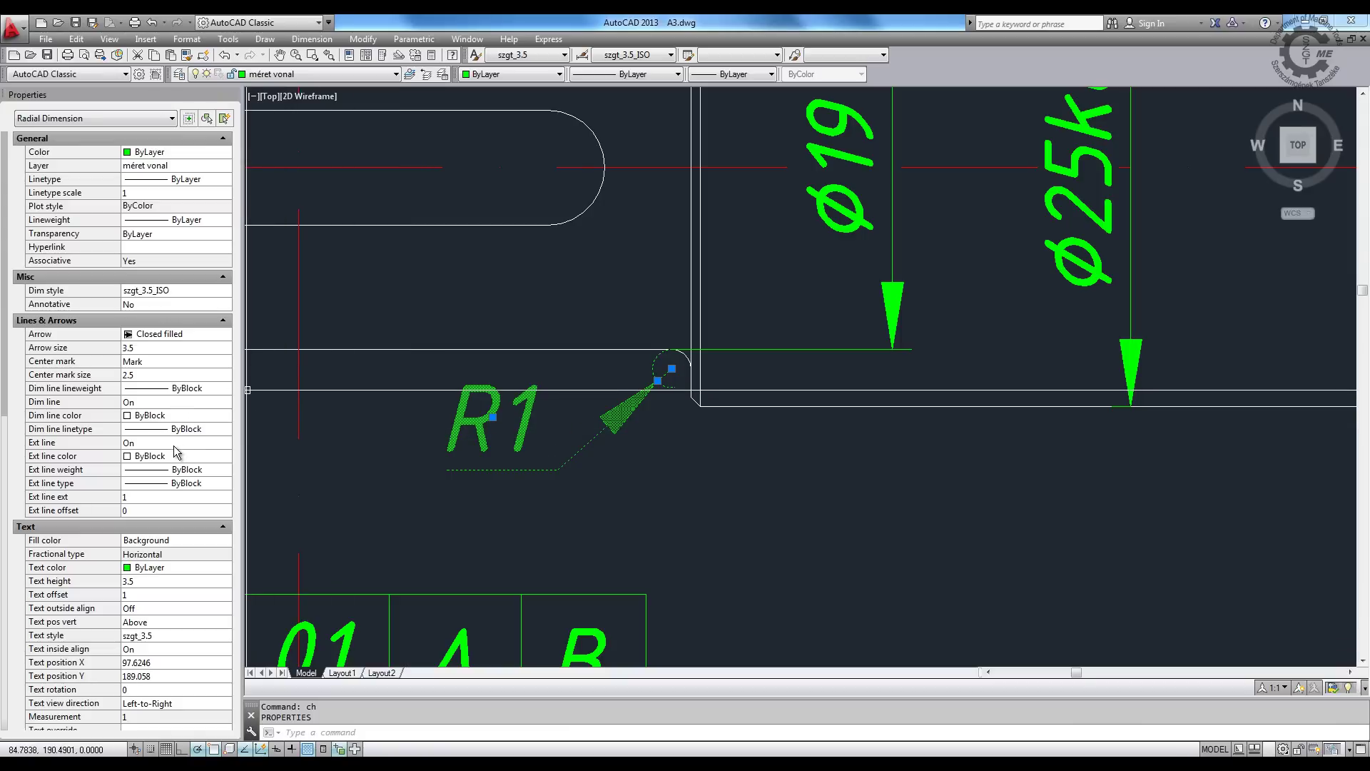
left_click(172, 467)
left_click(492, 416)
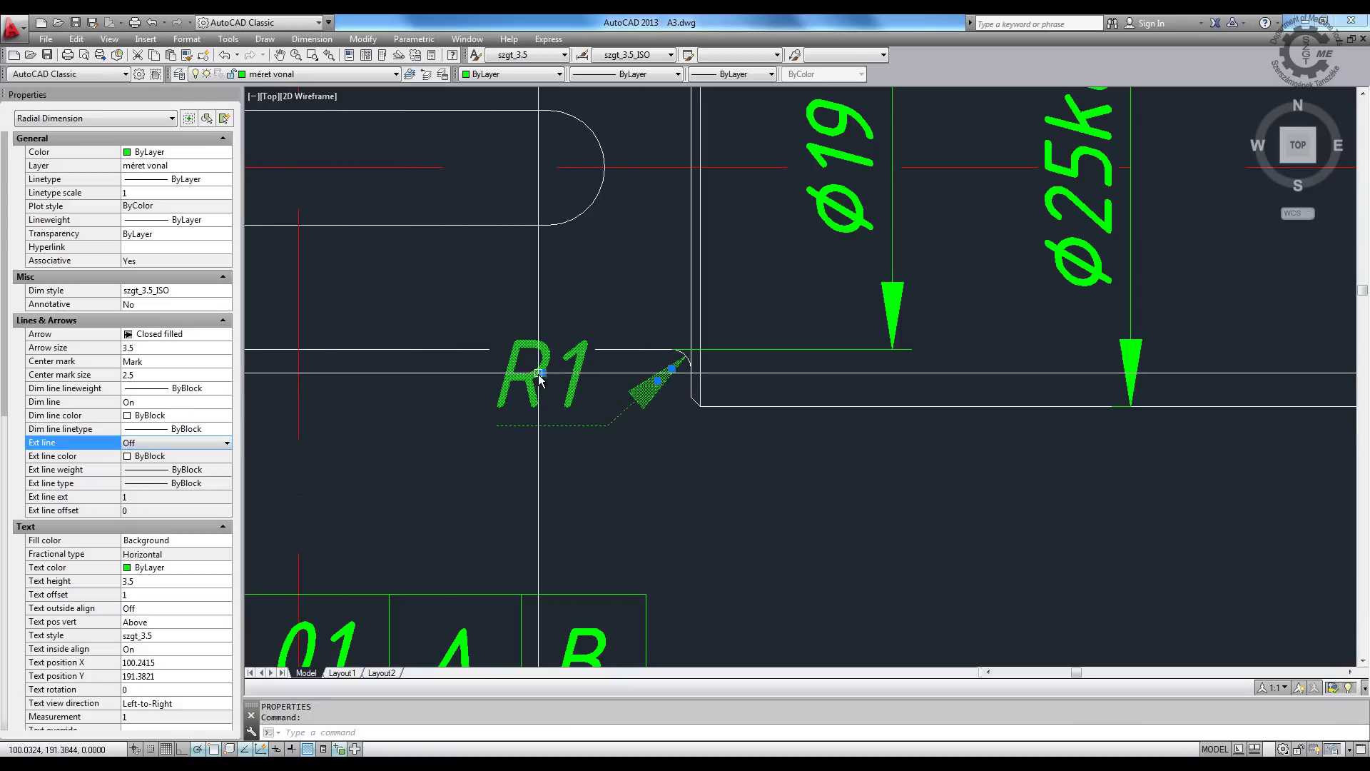
left_click(485, 534)
key("Escape")
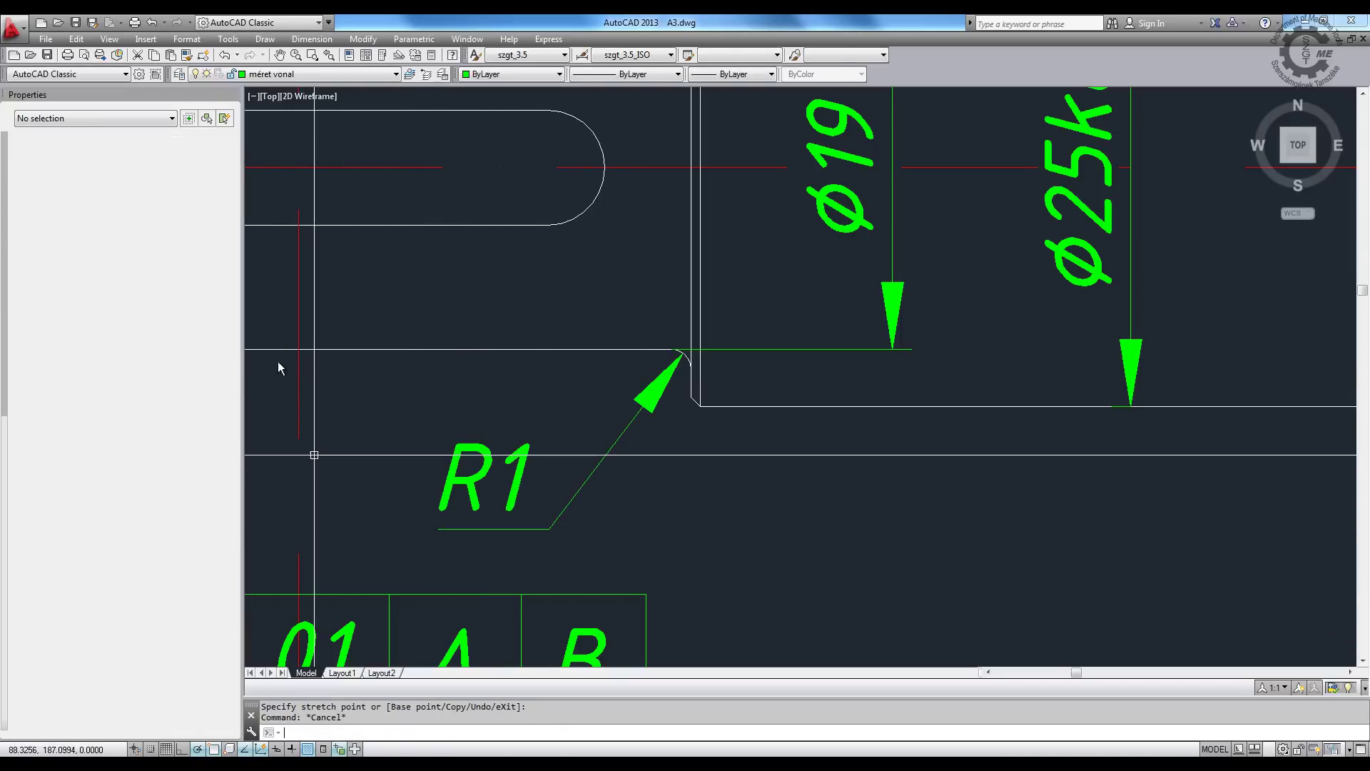
left_click(236, 93)
scroll(408, 235, "down", 2)
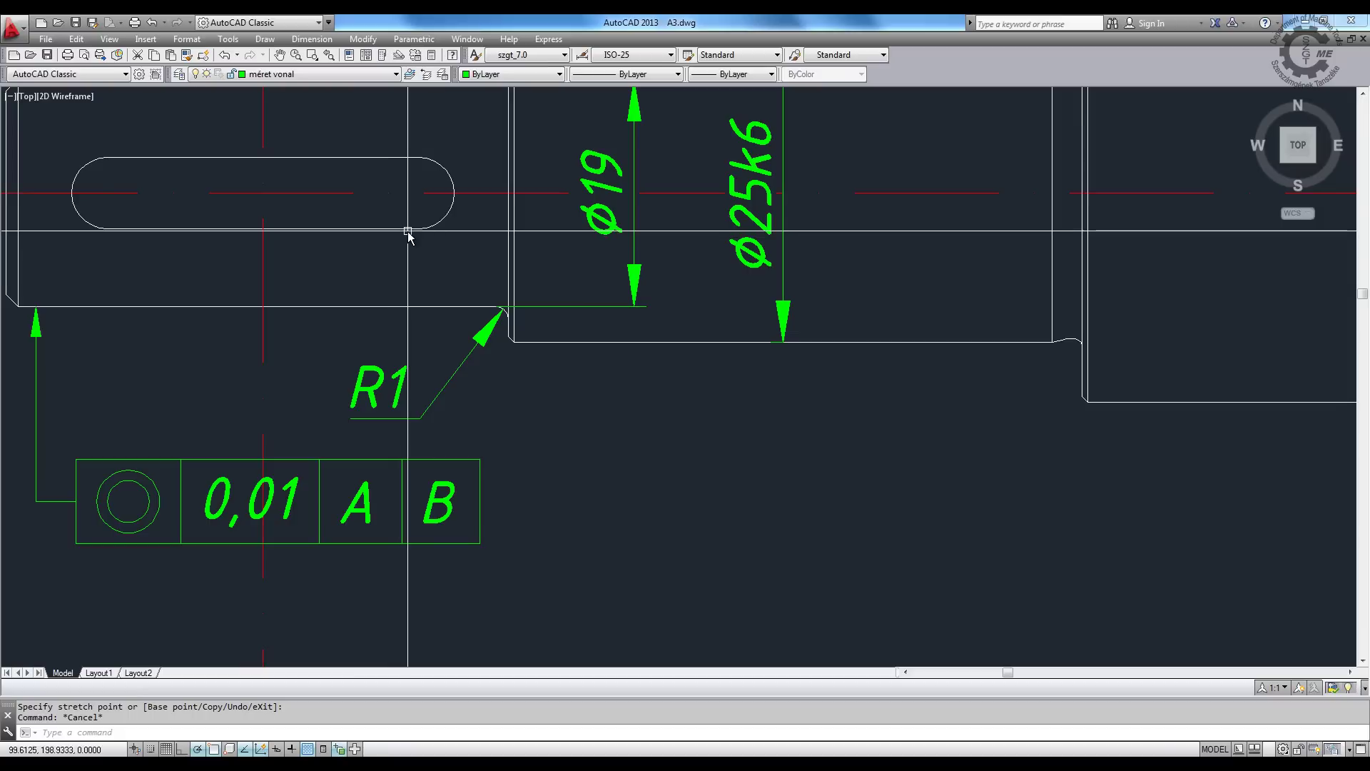
- Add a linear dimension reading 1 across the chamfer at the shaft's left end
middle_click_drag(408, 235, 832, 174)
scroll(301, 338, "down", 3)
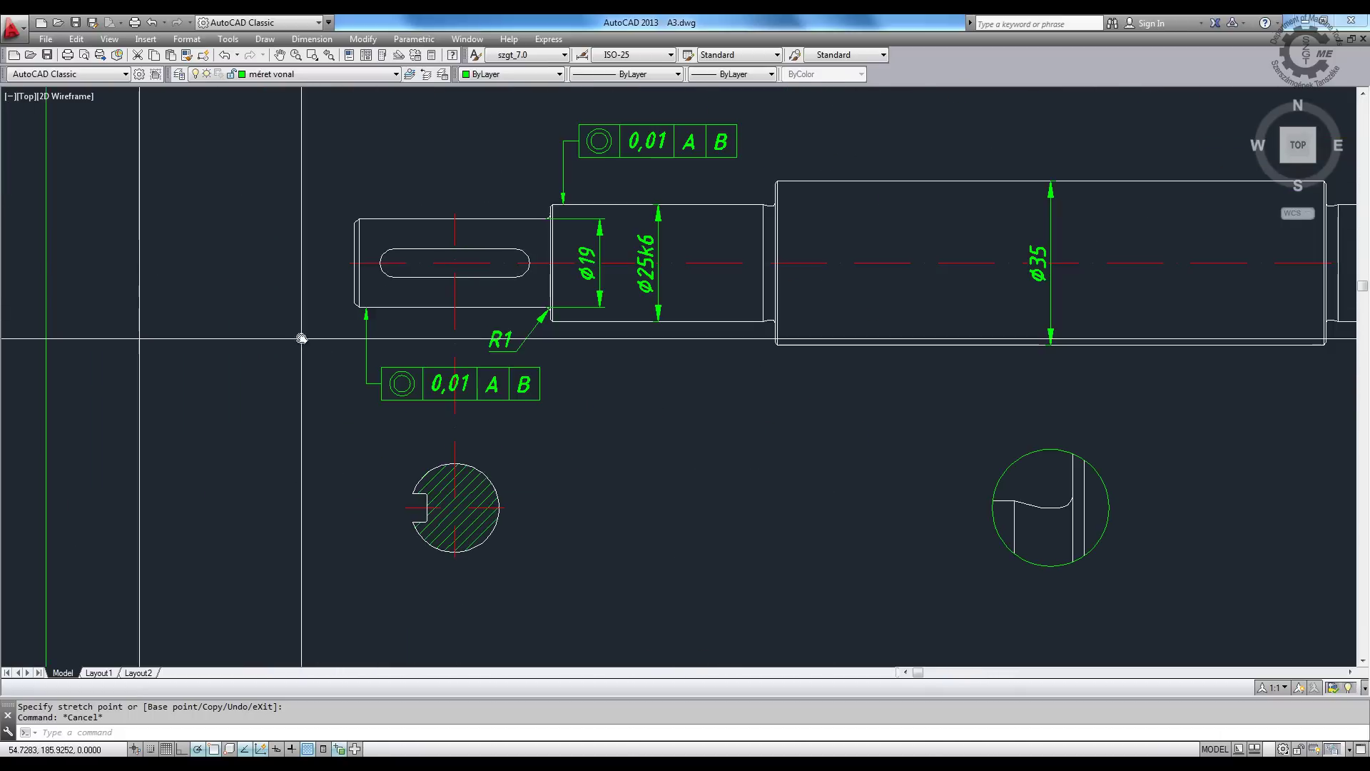
type("dli")
key("Return")
scroll(301, 339, "up", 5)
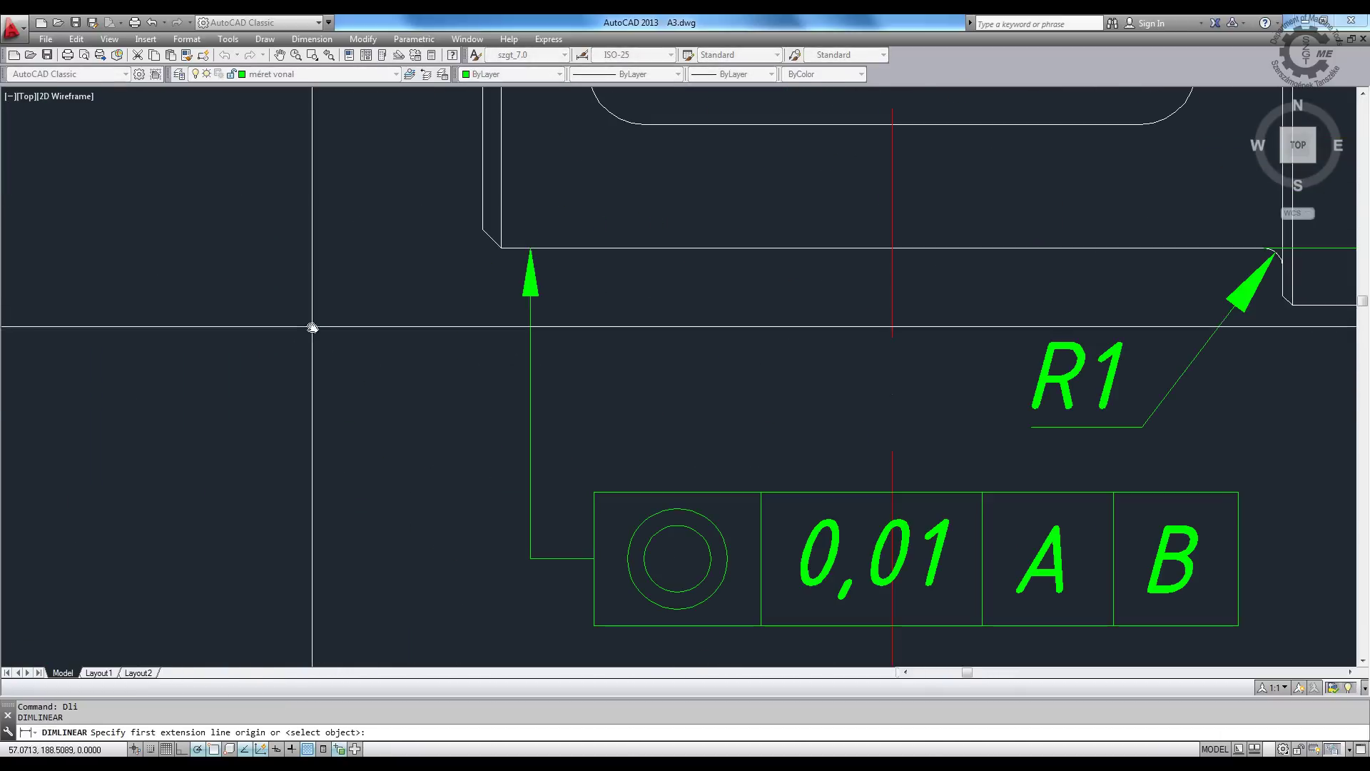
left_click(498, 248)
scroll(467, 244, "down", 5)
scroll(467, 244, "down", 3)
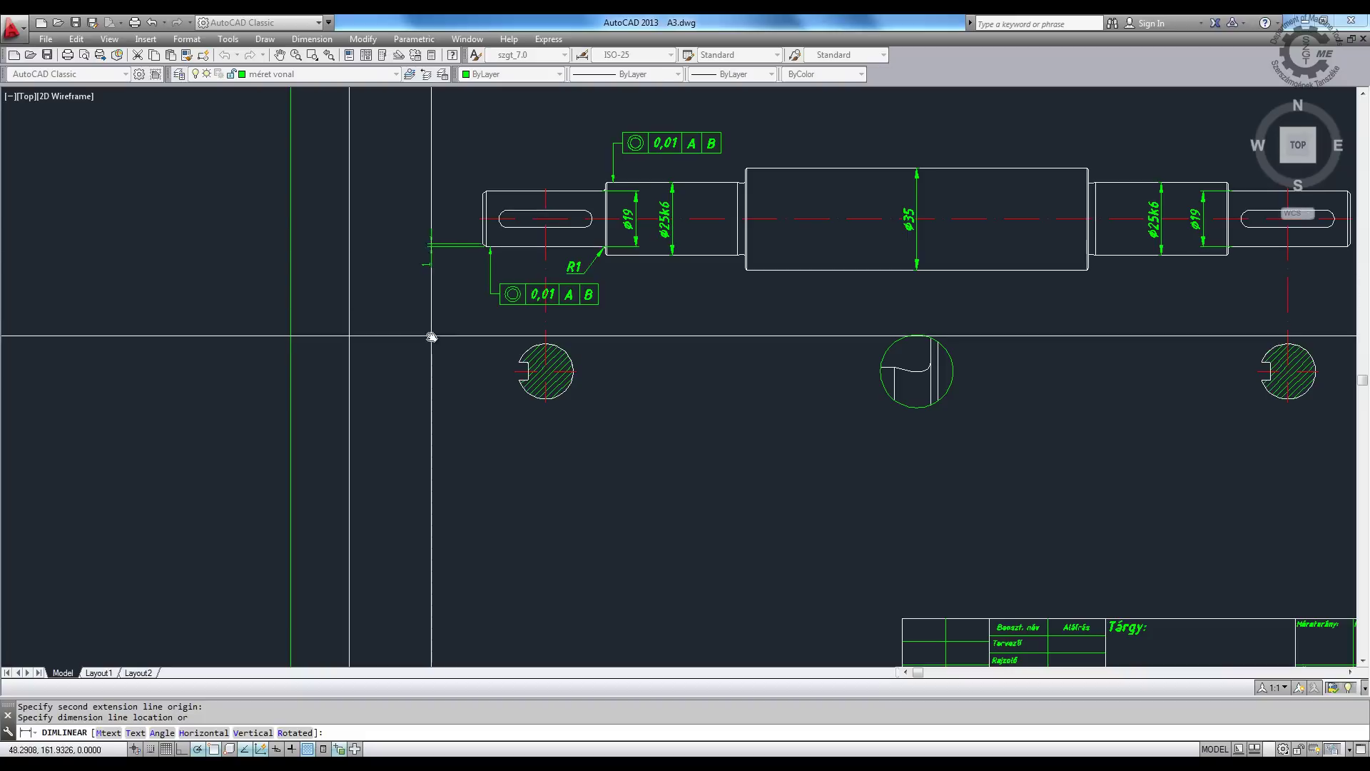
scroll(501, 207, "up", 6)
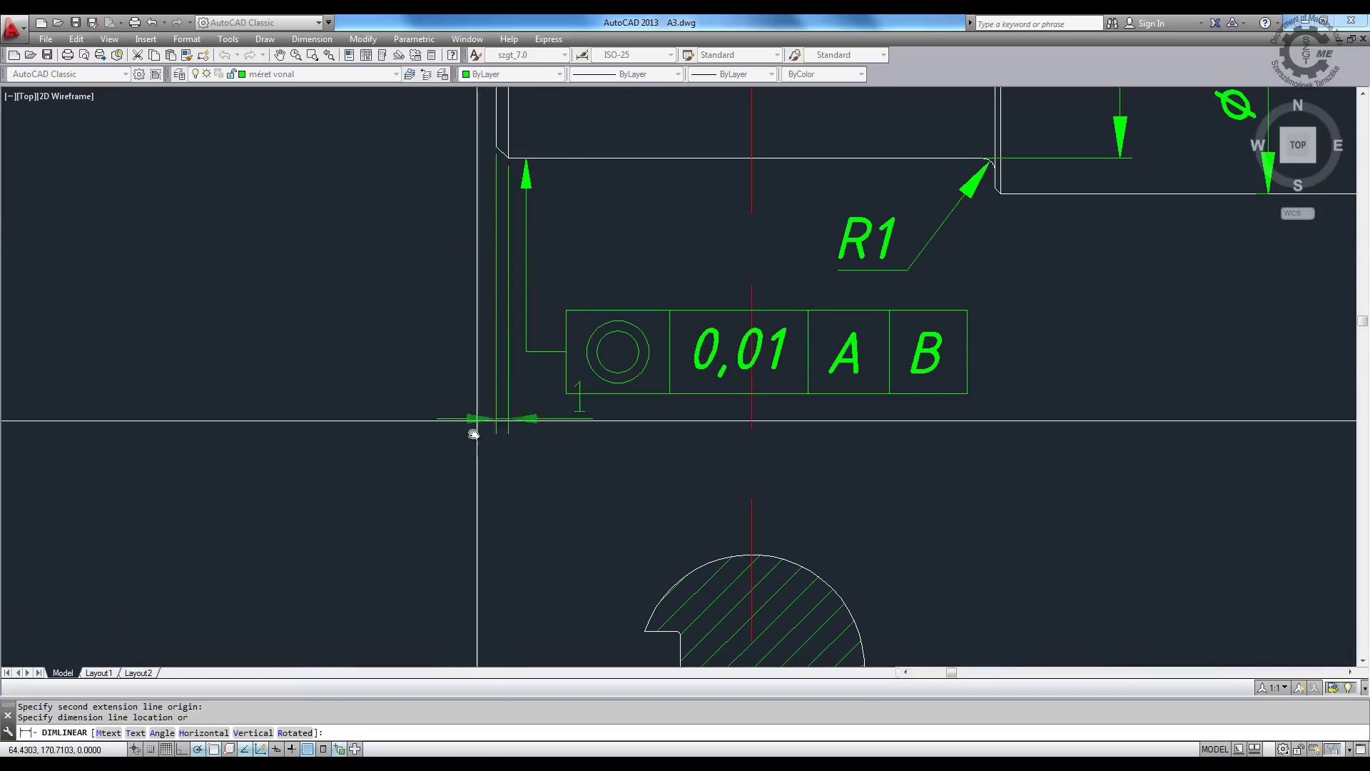
left_click(526, 351)
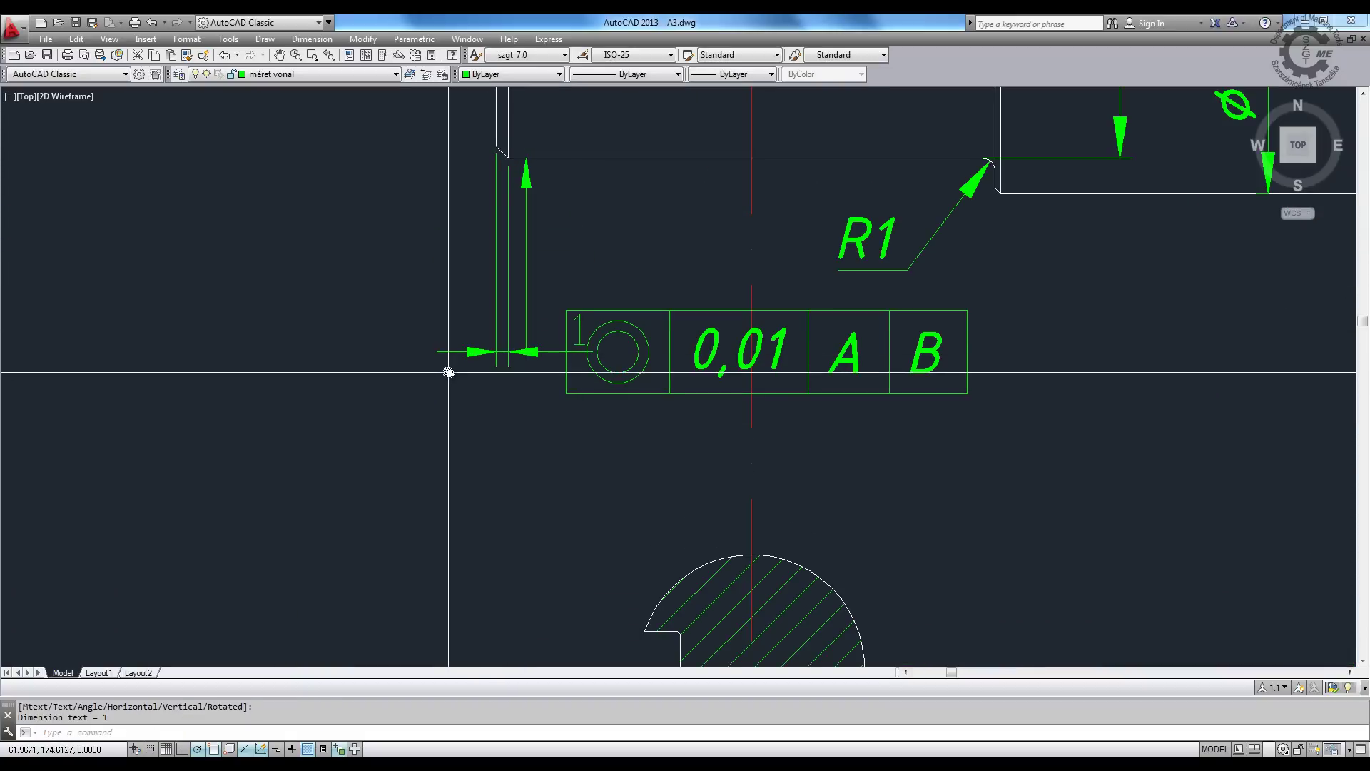
- Restyle the 1 dimension to szgt_3.5_ISO and move its text left of the arrows
left_click(498, 317)
left_click(634, 55)
left_click(620, 111)
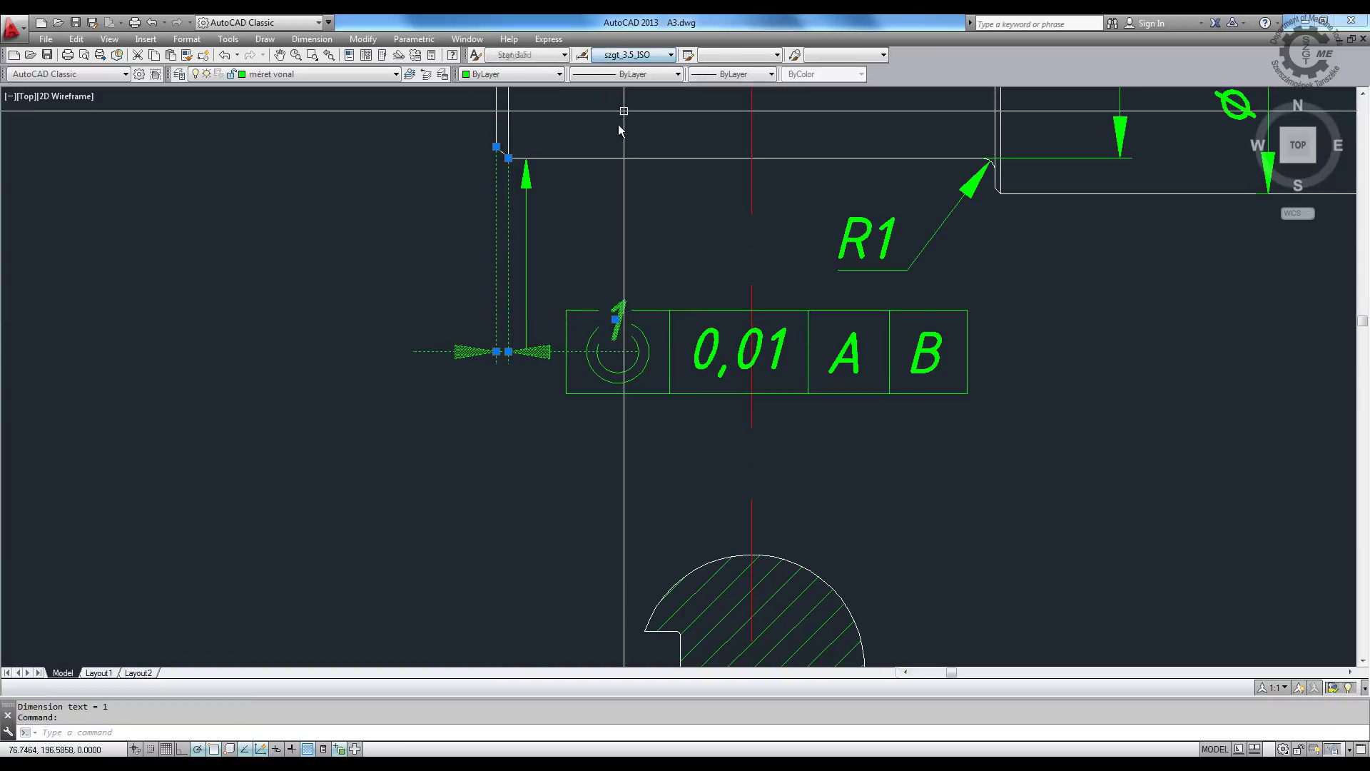
key("Escape")
key("Escape")
left_click(634, 55)
left_click(642, 107)
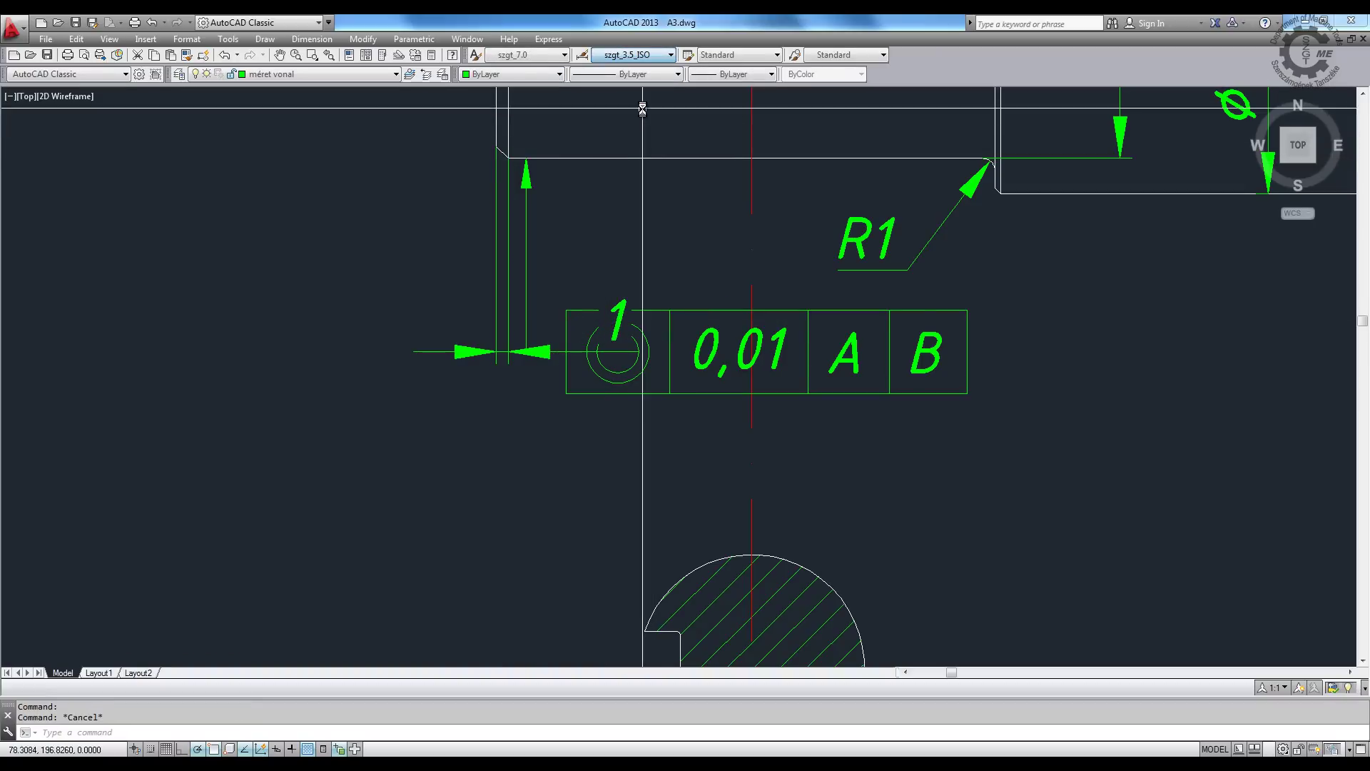
left_click(621, 327)
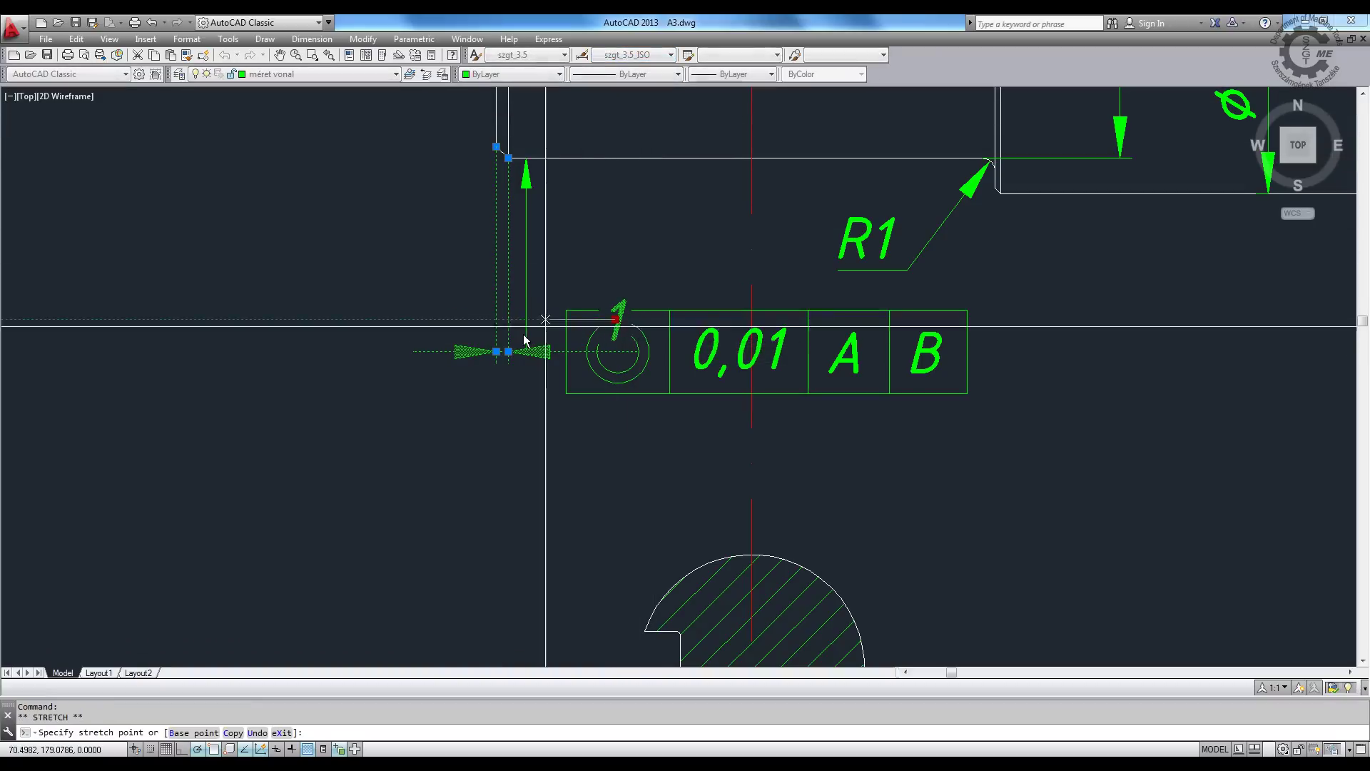
left_click(390, 351)
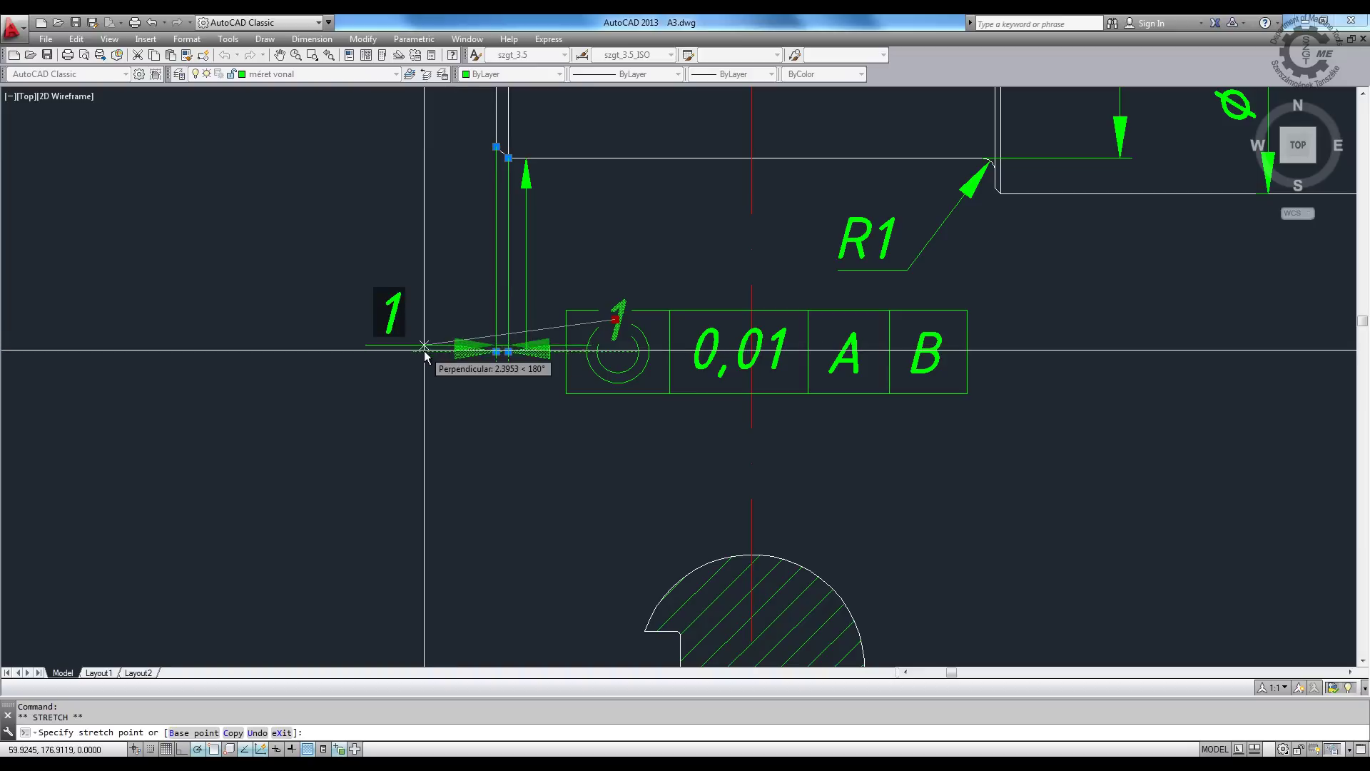
- Append x45° to the chamfer dimension text so it reads 1x45°
type("ed")
key("Return")
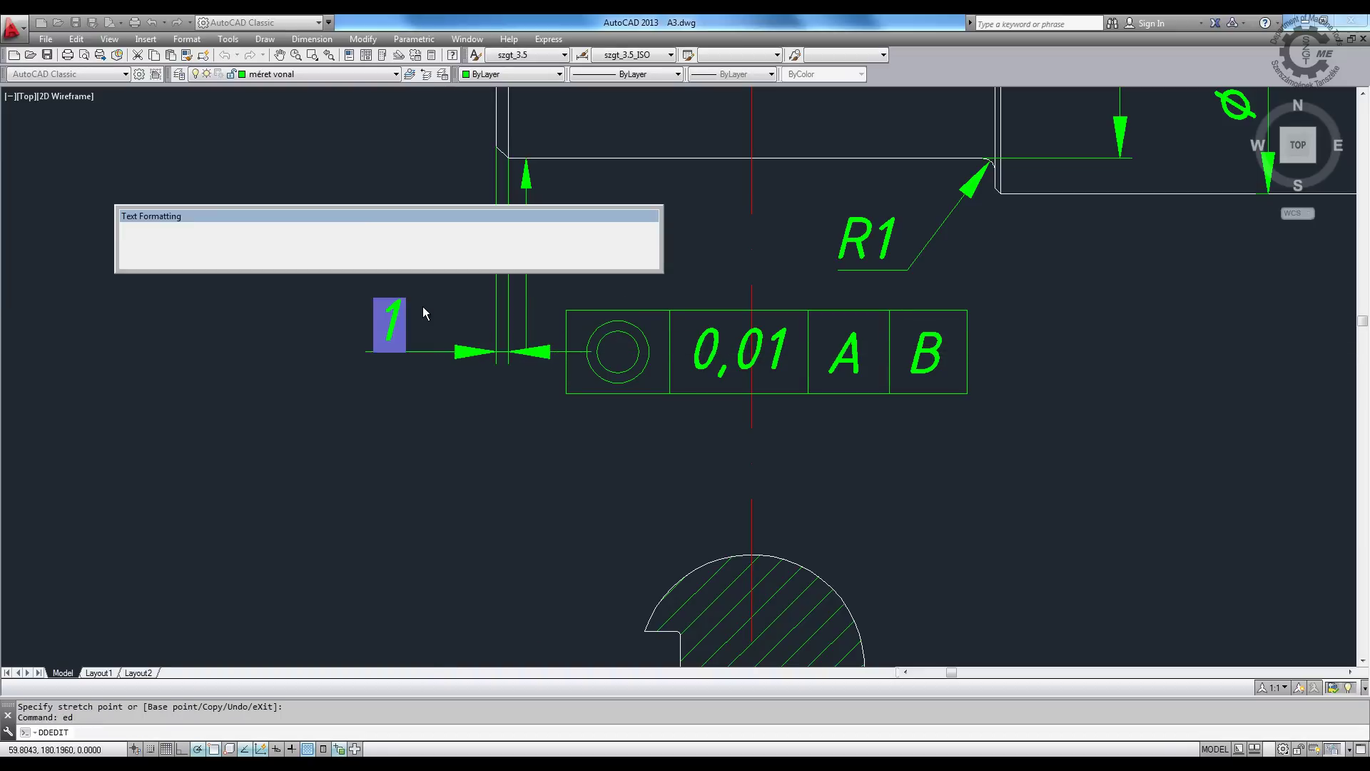
type("x")
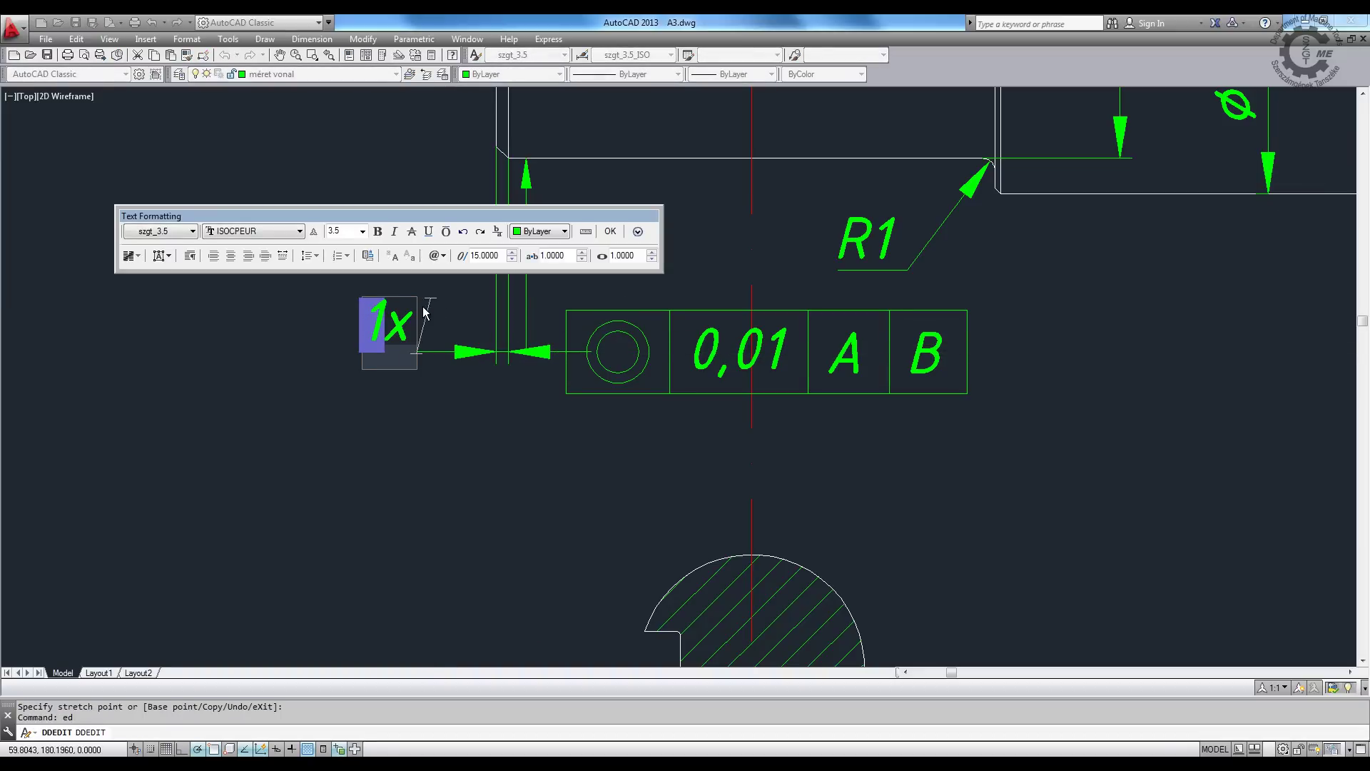
type("45")
type("%d")
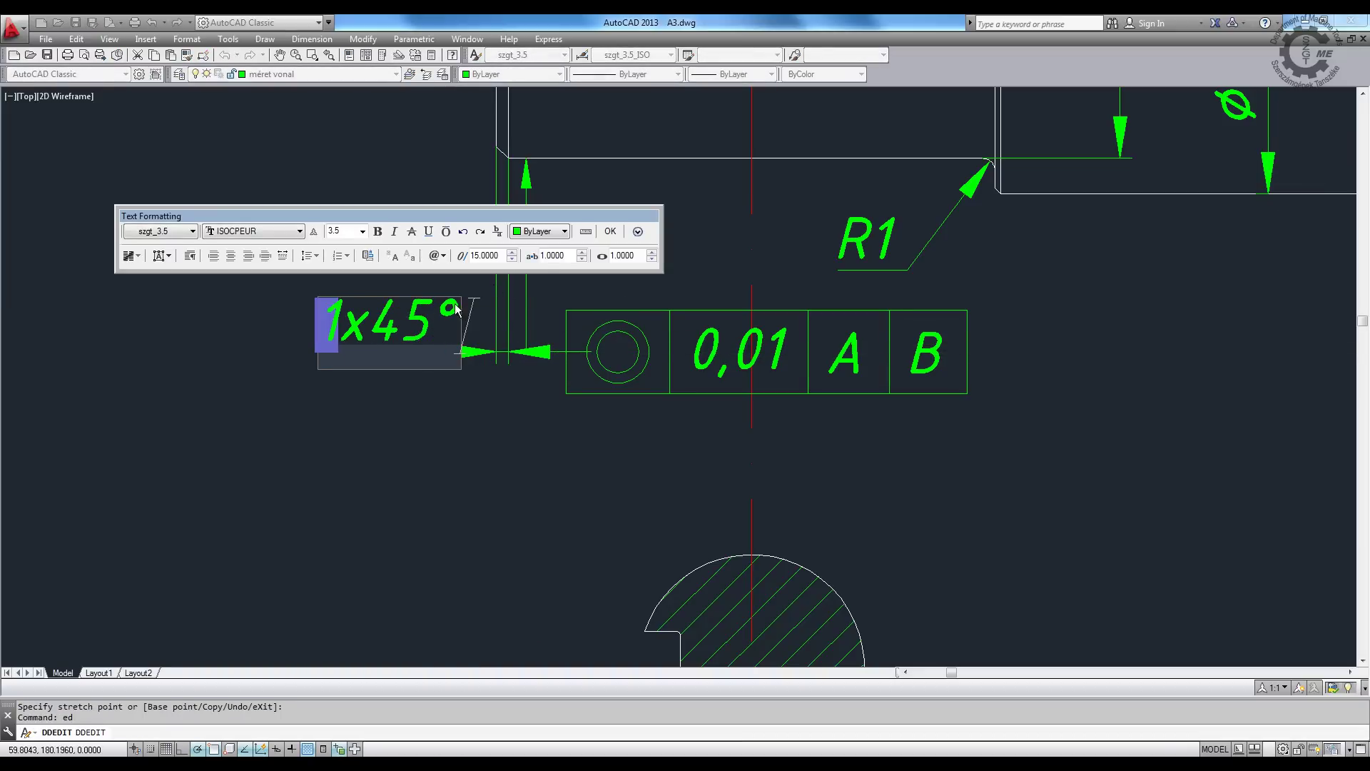
left_click(614, 230)
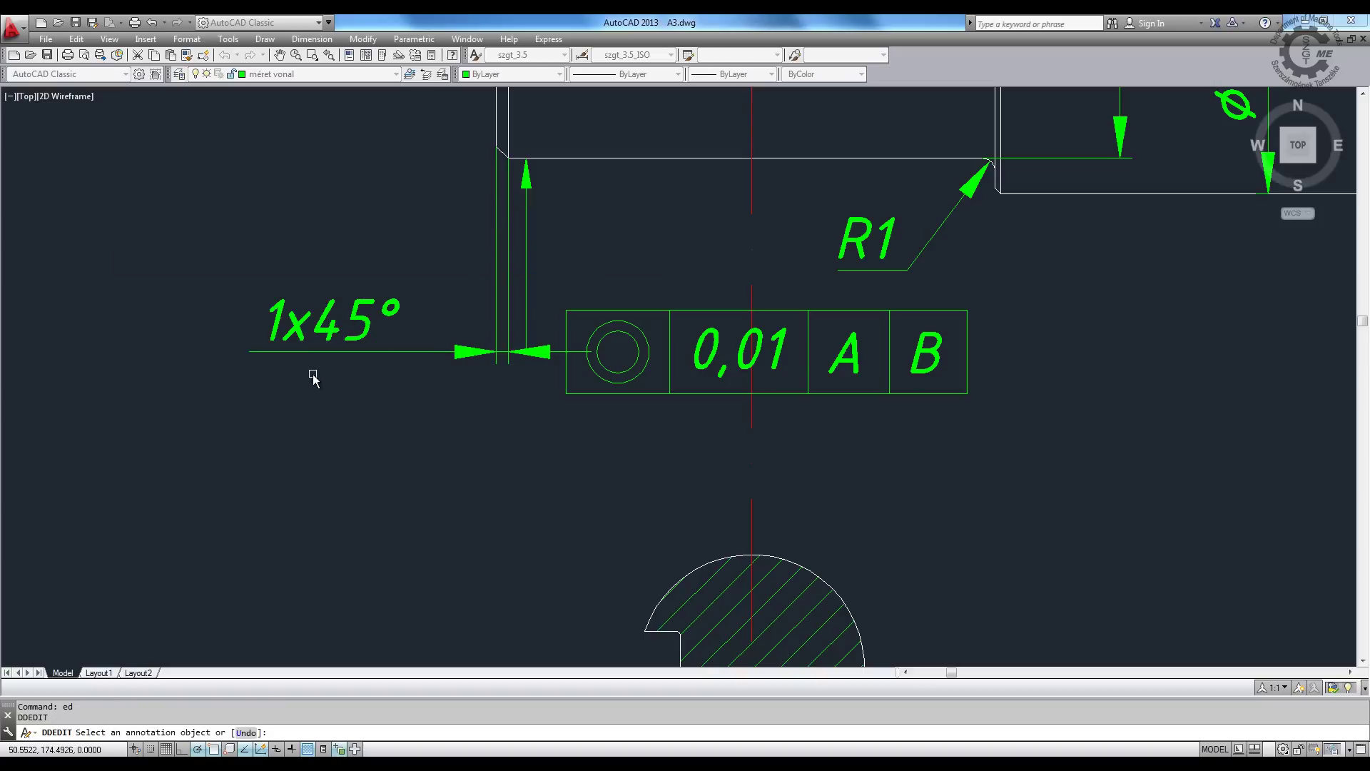
key("Return")
left_click(446, 351)
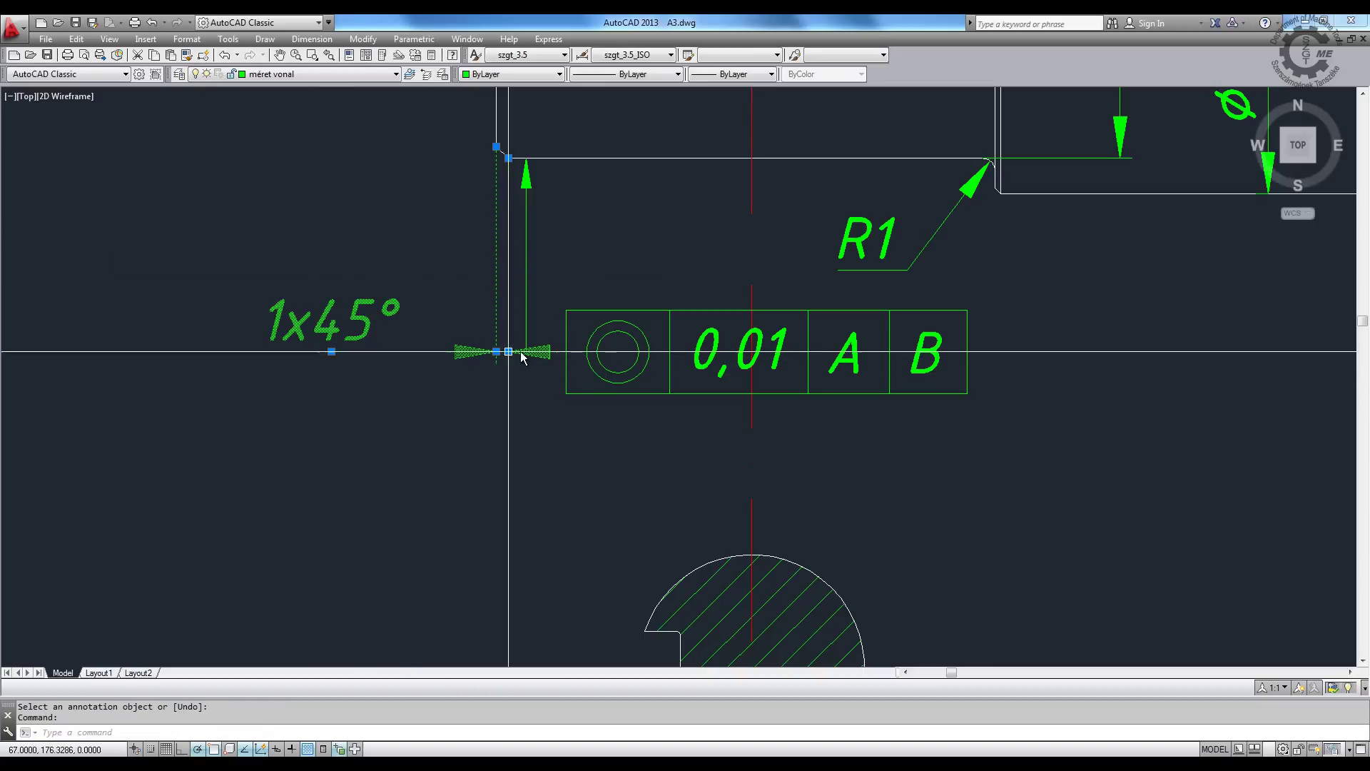
left_click(509, 352)
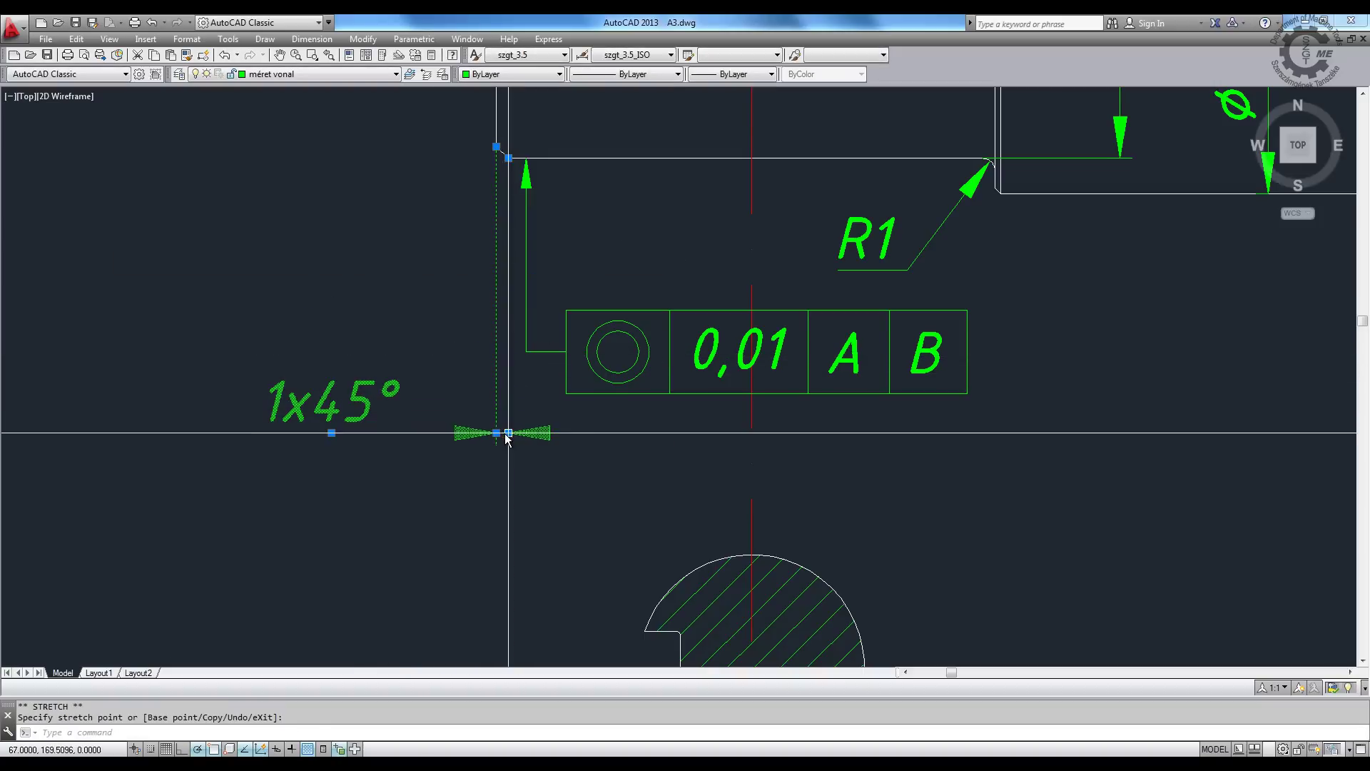
key("Escape")
scroll(413, 464, "down", 4)
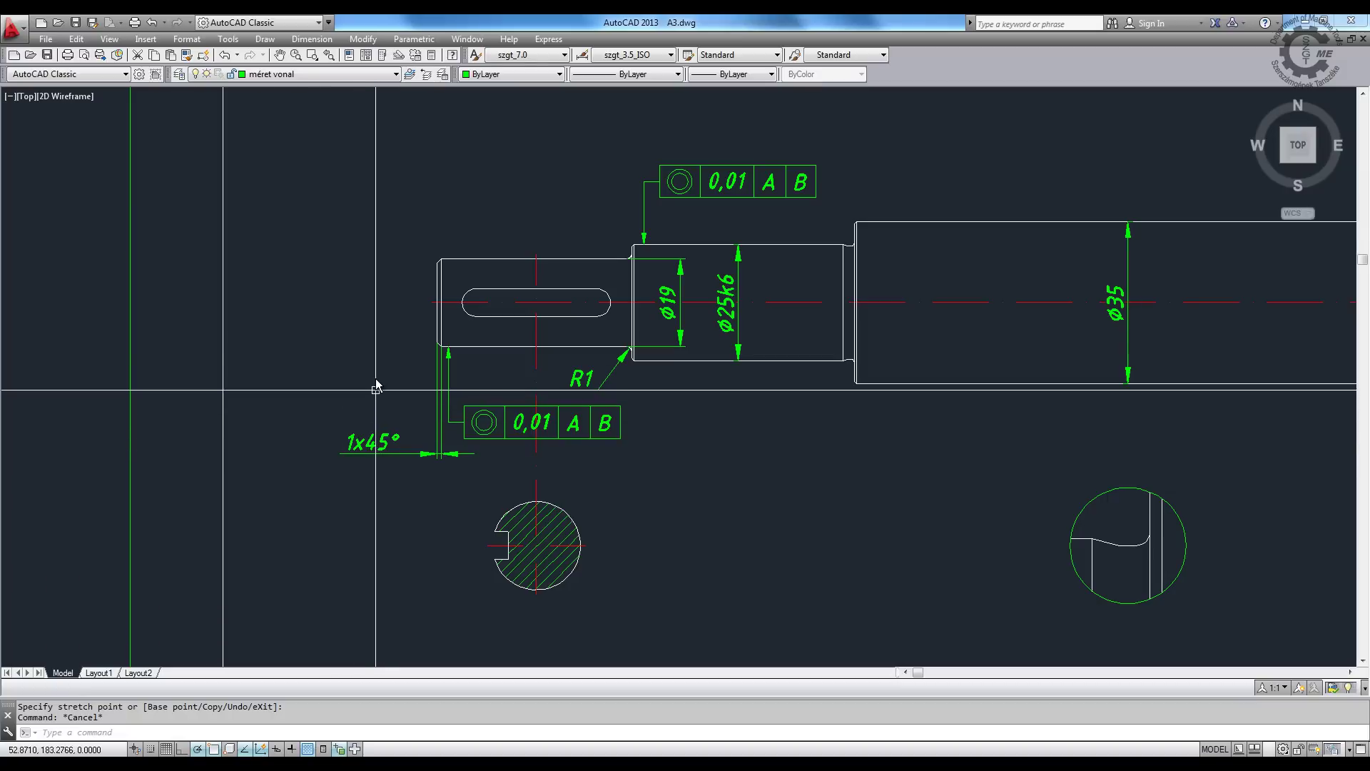
middle_click_drag(346, 353, 227, 440)
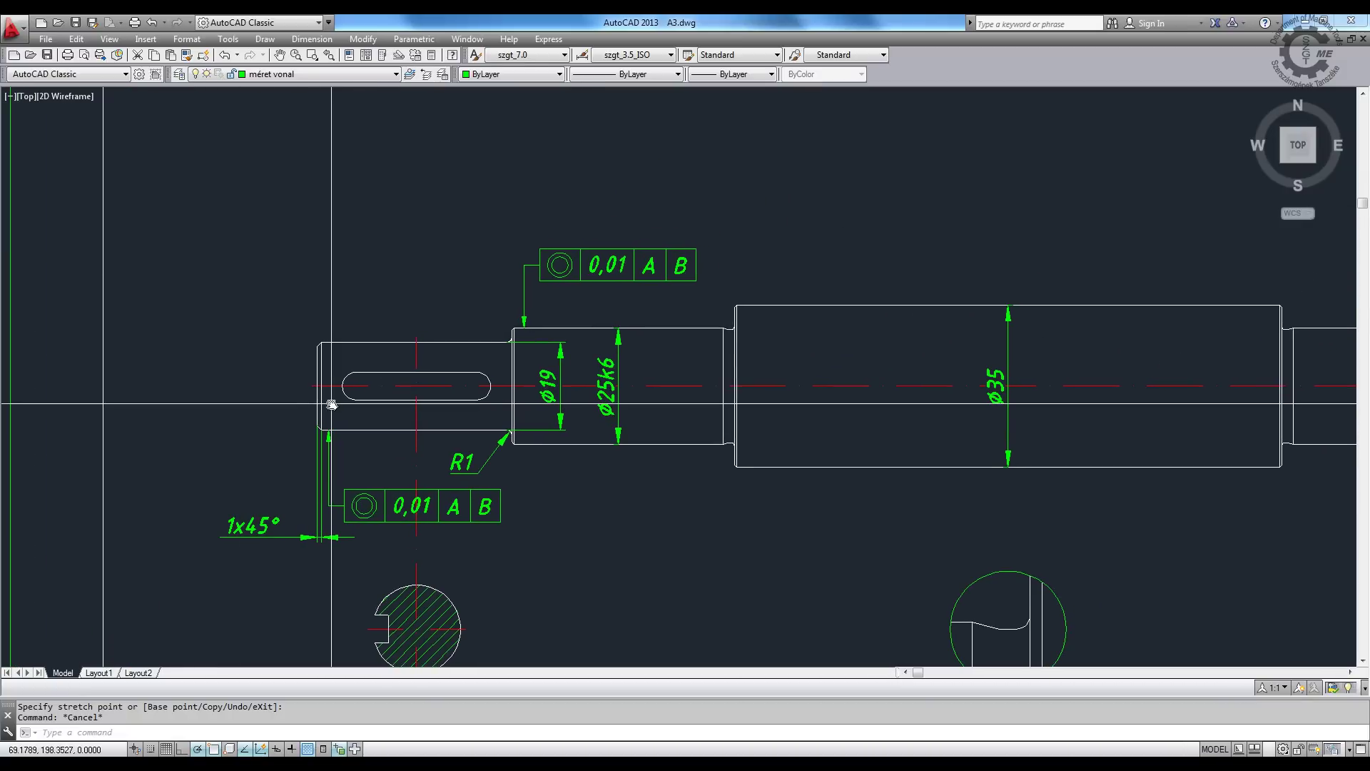
- Break the left vertical centre line on either side of the lower 0,01 A B frame
type("Br")
key("Return")
scroll(380, 468, "up", 4)
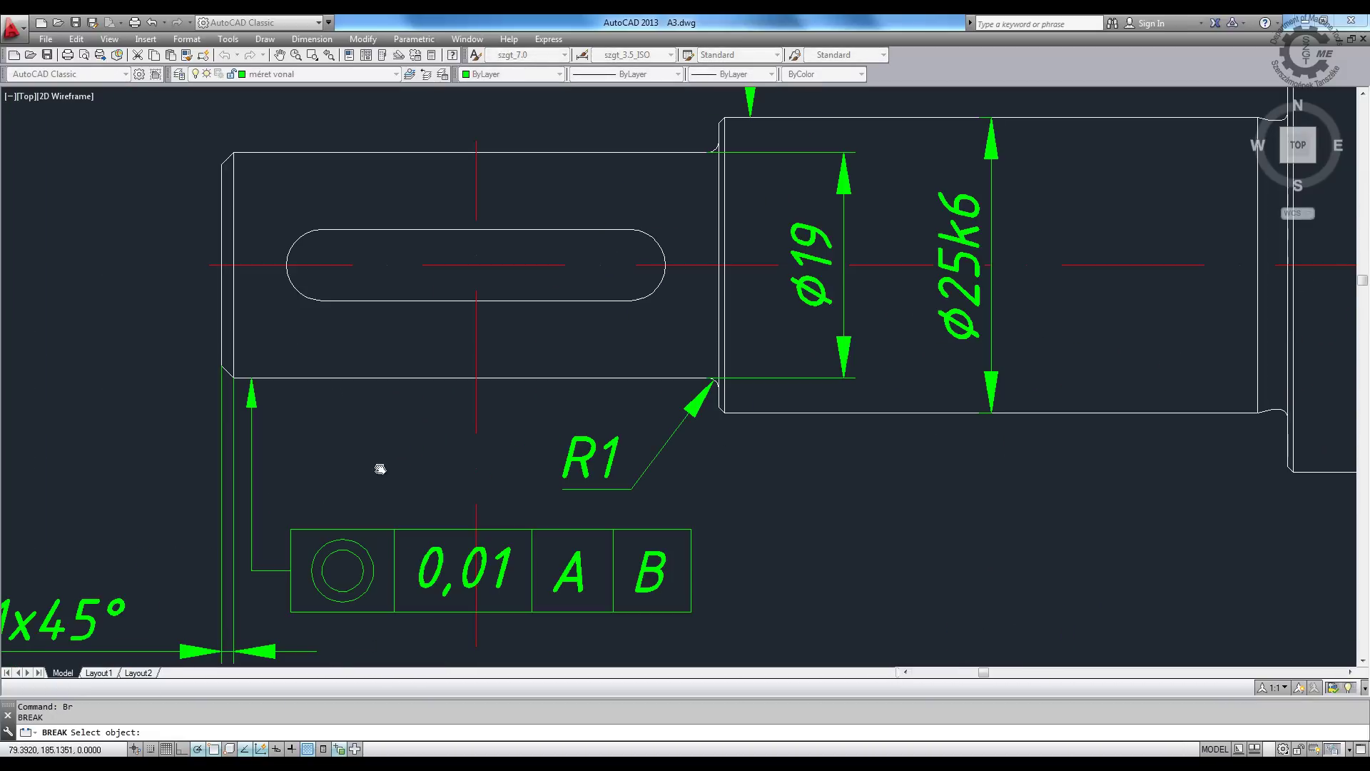
scroll(415, 445, "down", 2)
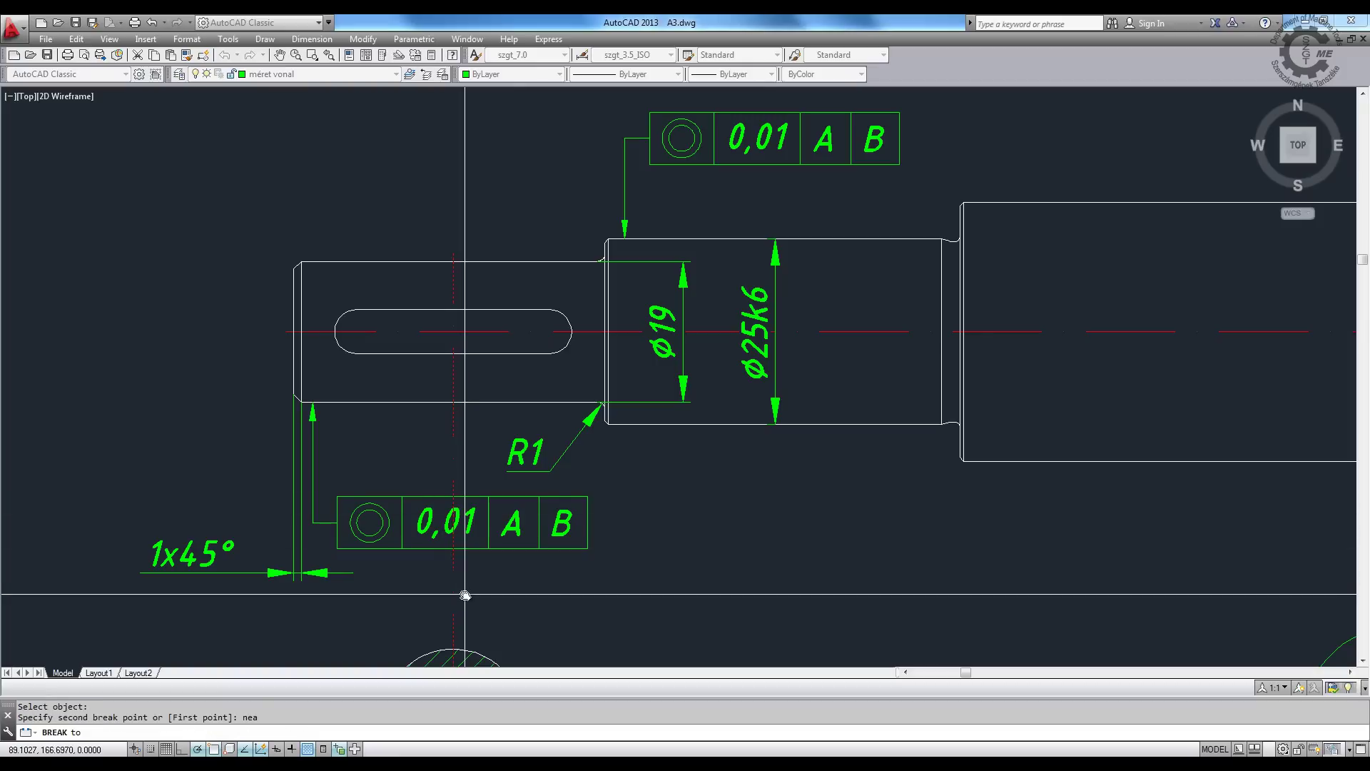
left_click(454, 560)
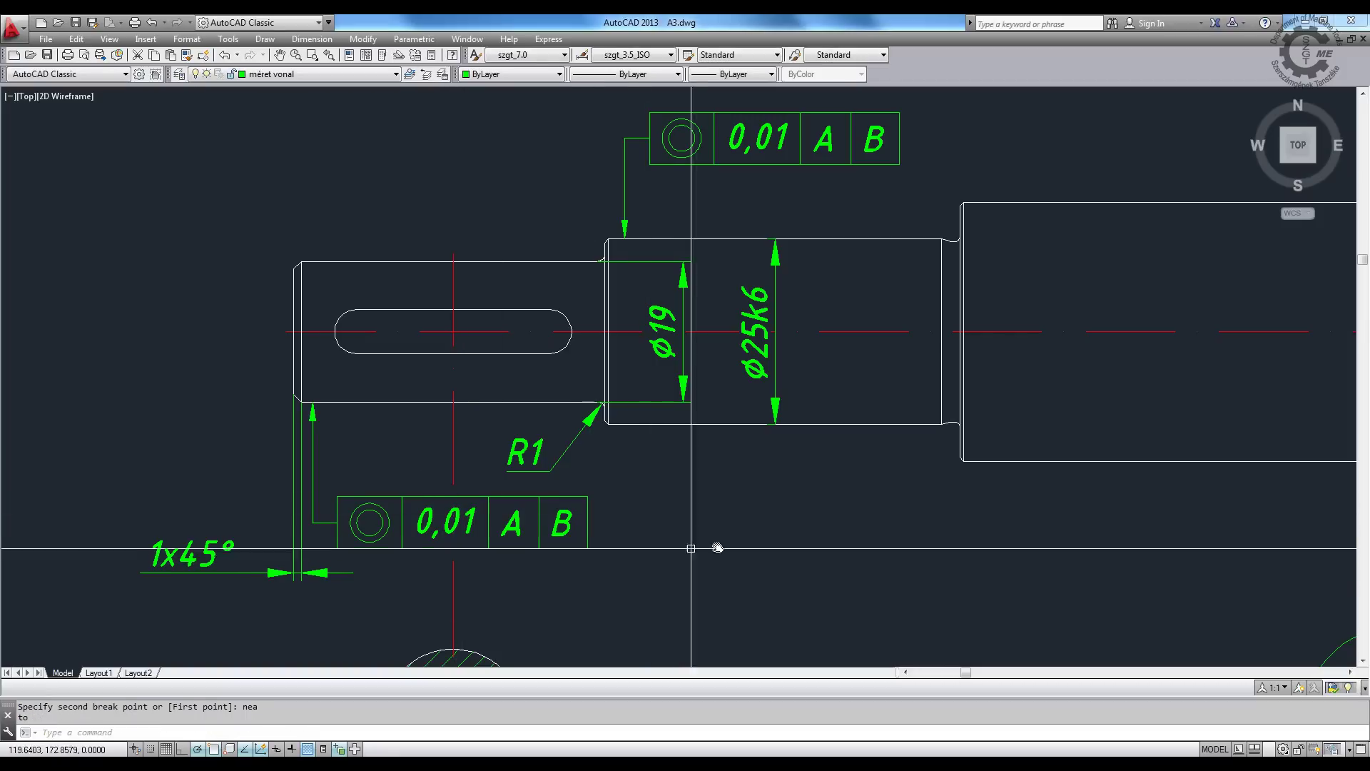
middle_click_drag(704, 545, 474, 514)
scroll(474, 514, "down", 2)
middle_click_drag(764, 474, 518, 469)
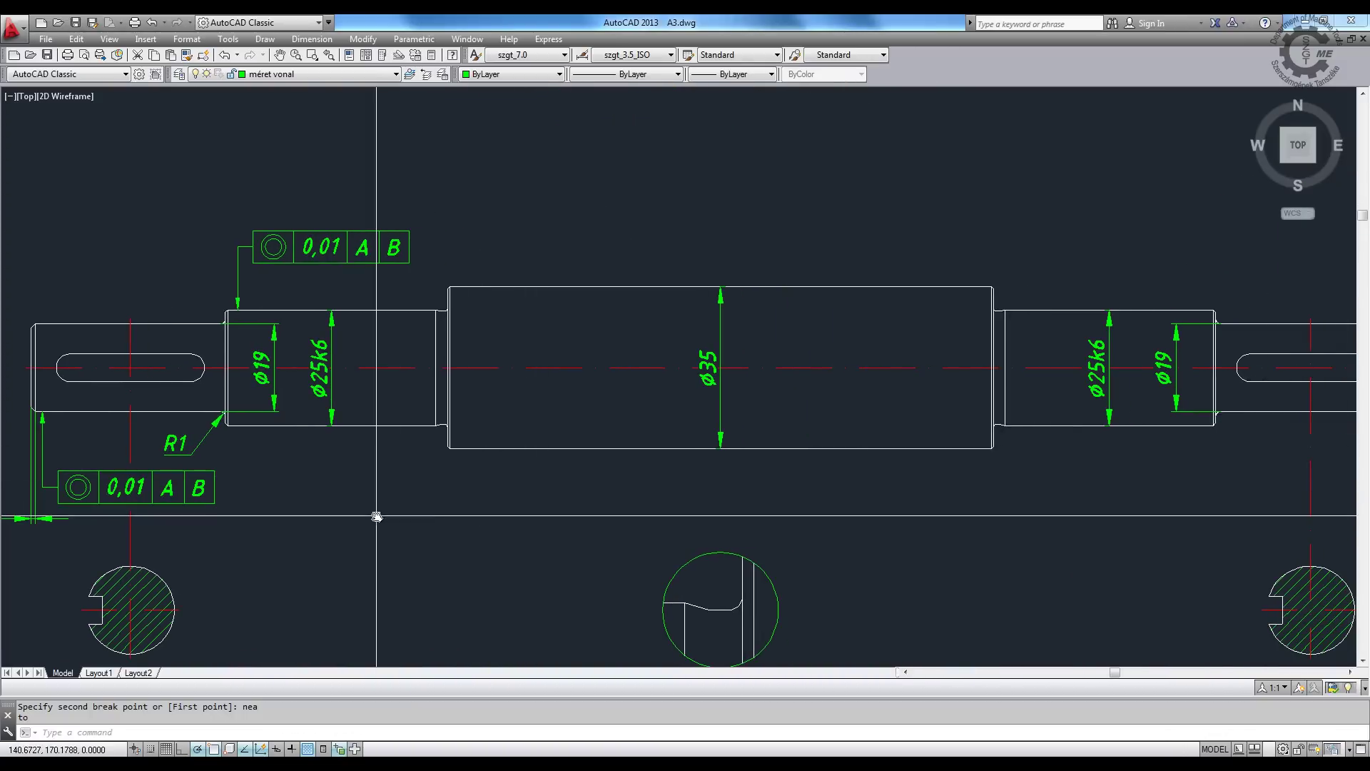
middle_click_drag(332, 517, 674, 454)
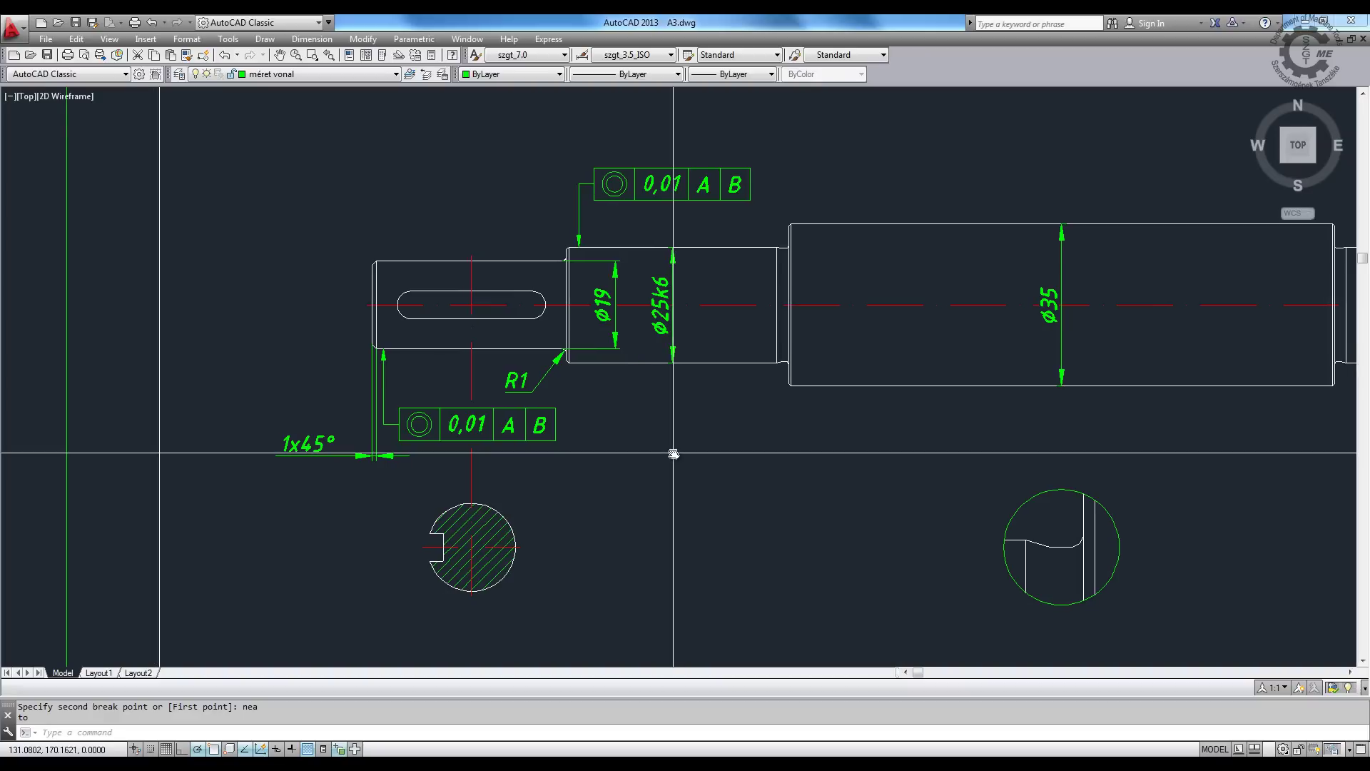
- Dimension the first 0,5 shoulder chamfer, placing it below the shaft
type("i")
key("Return")
scroll(673, 454, "up", 3)
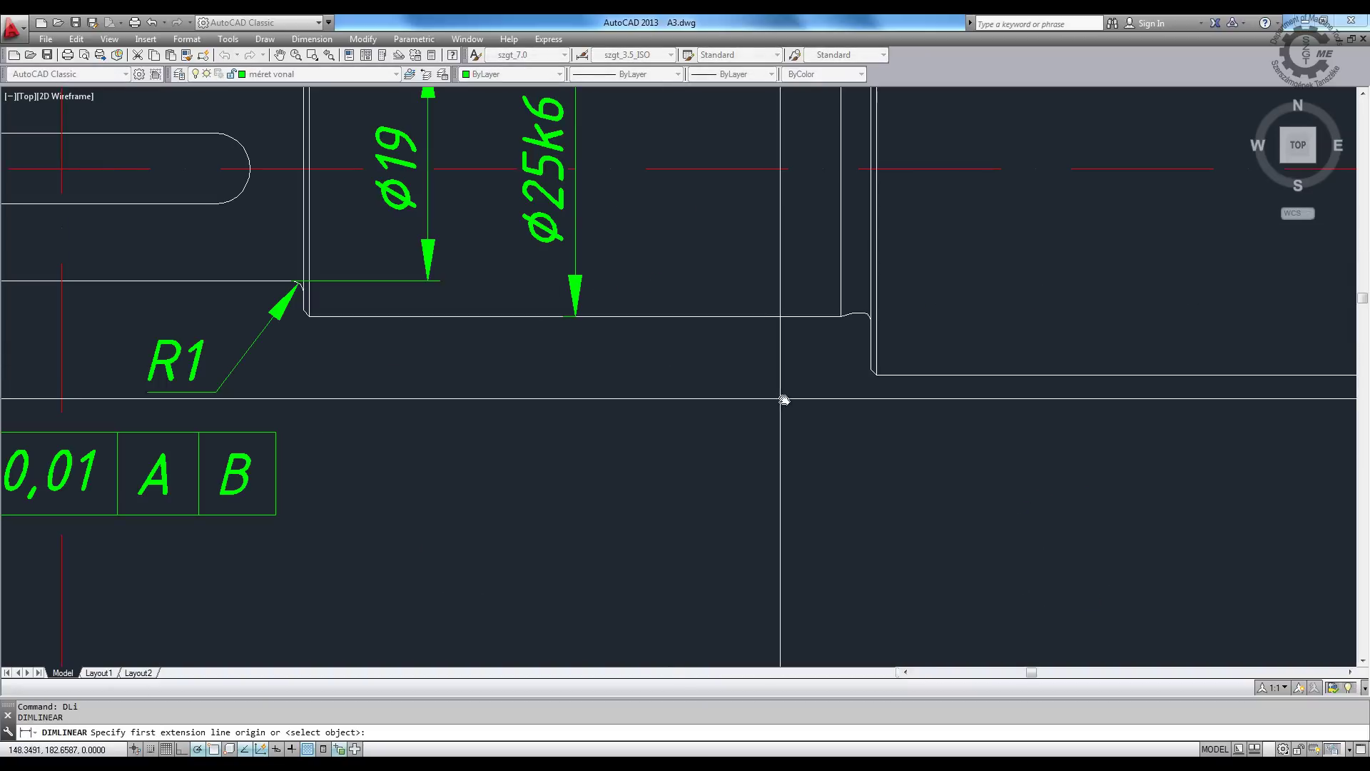
left_click(868, 372)
scroll(876, 375, "down", 3)
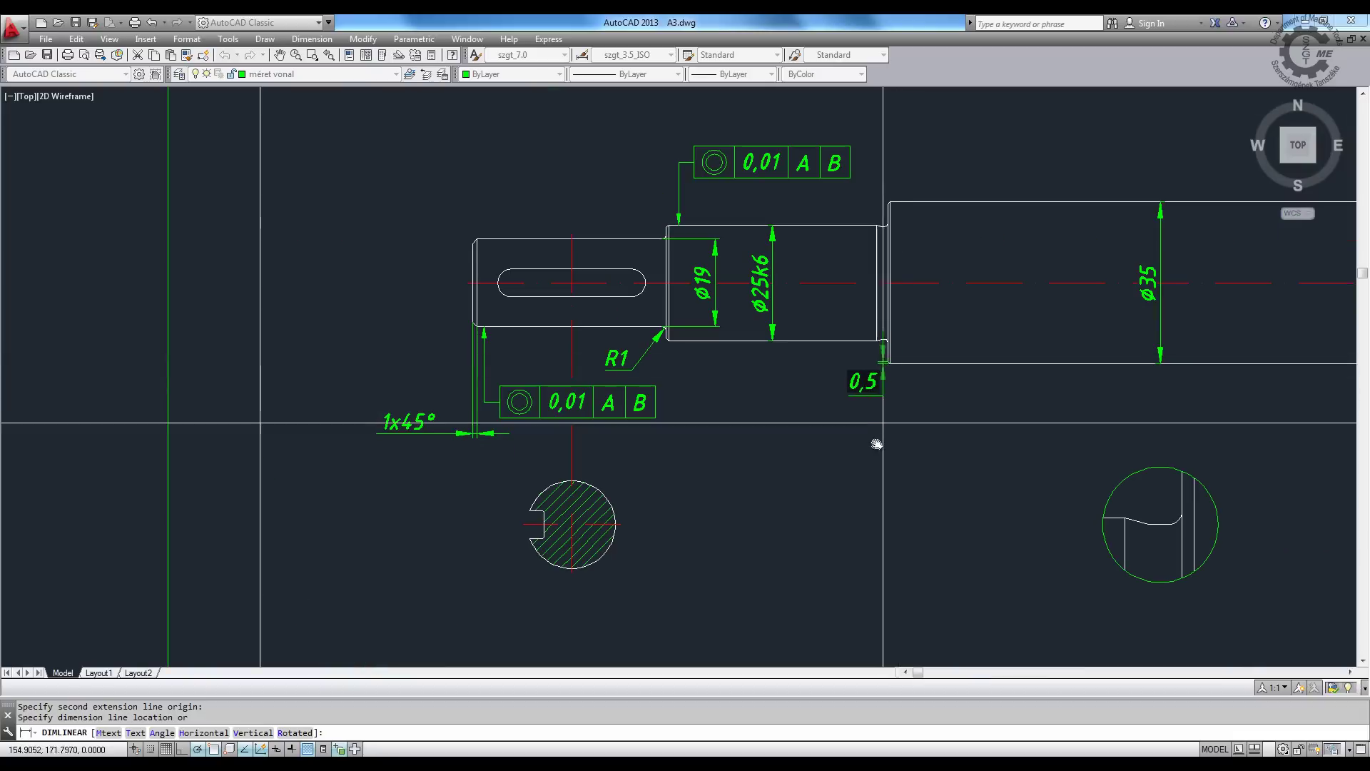
scroll(863, 378, "up", 4)
scroll(842, 530, "down", 4)
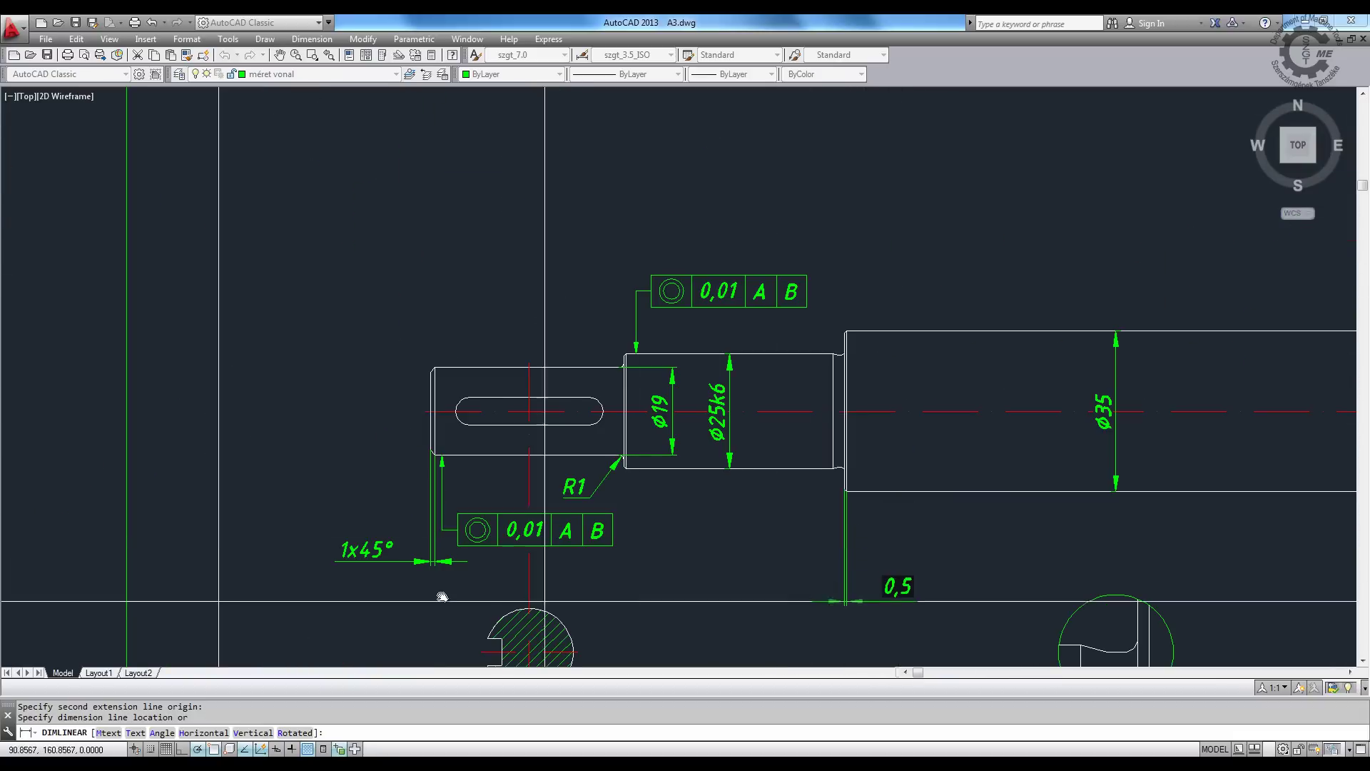
left_click(471, 560)
scroll(1032, 522, "down", 3)
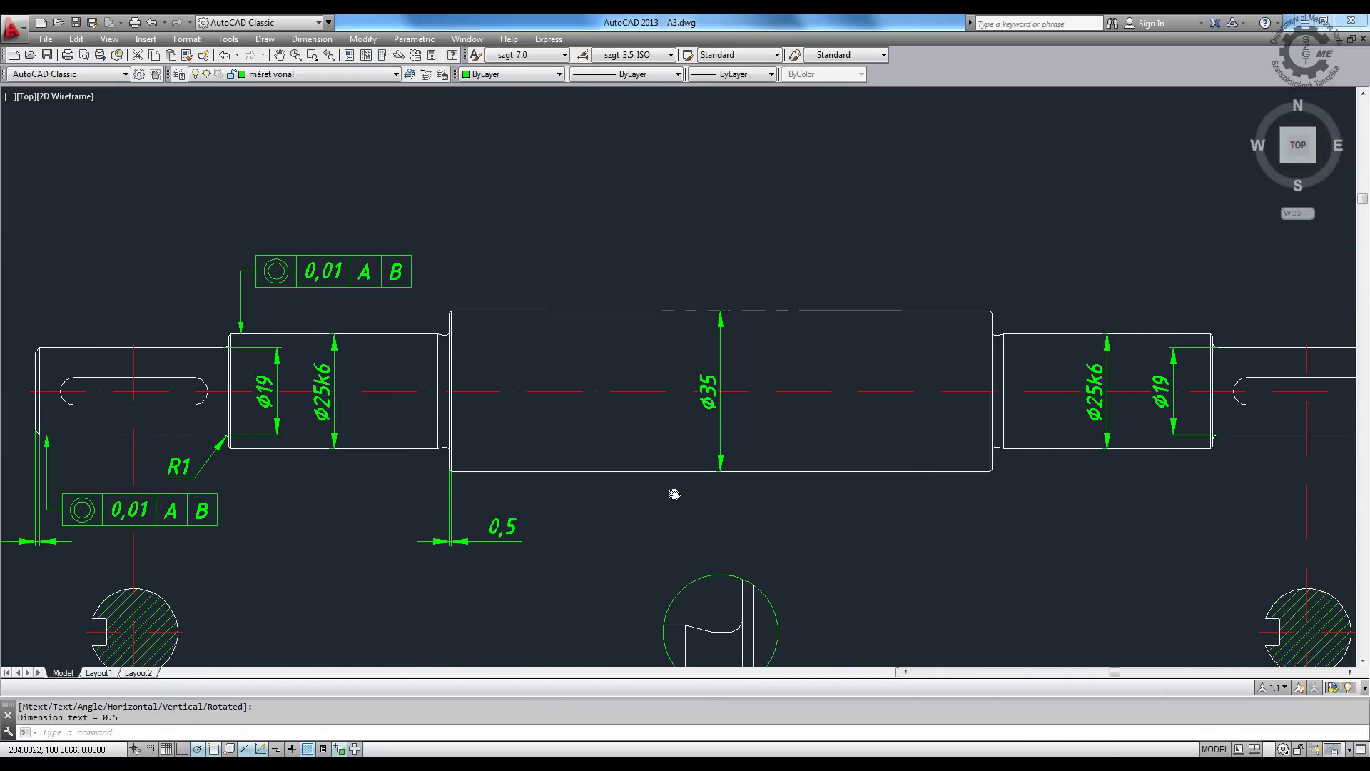
- Dimension the 0,5 chamfer at the right shoulder
key("Return")
scroll(994, 464, "up", 6)
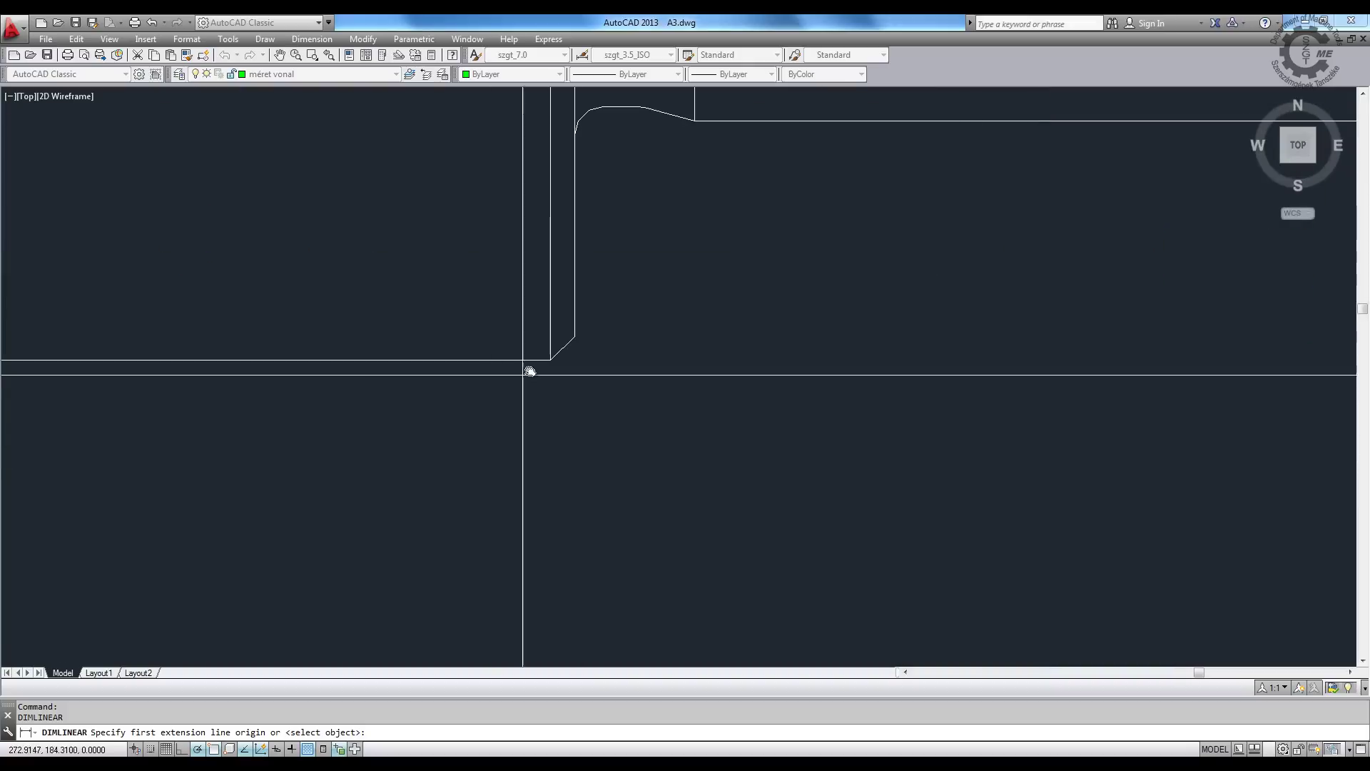
left_click(551, 358)
scroll(557, 356, "down", 3)
scroll(606, 526, "down", 3)
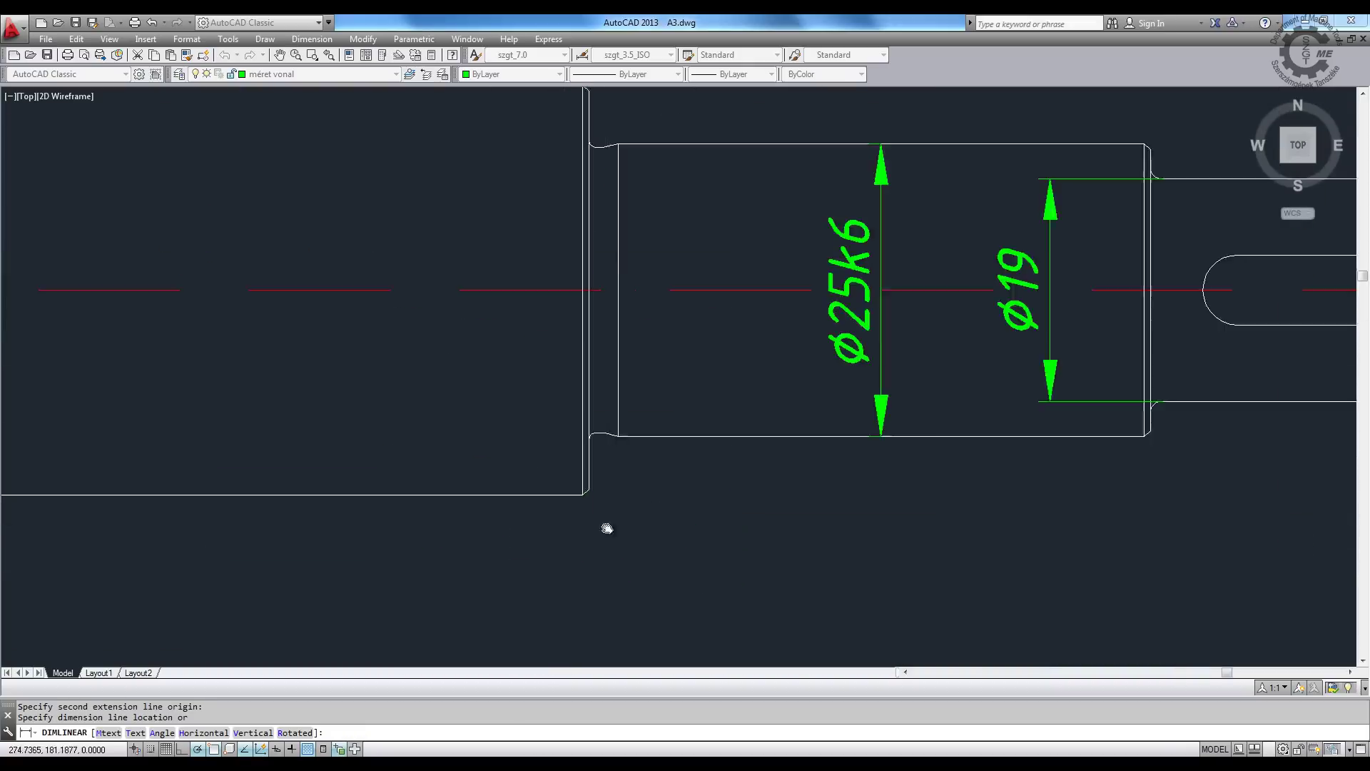
scroll(640, 498, "up", 3)
scroll(615, 514, "up", 2)
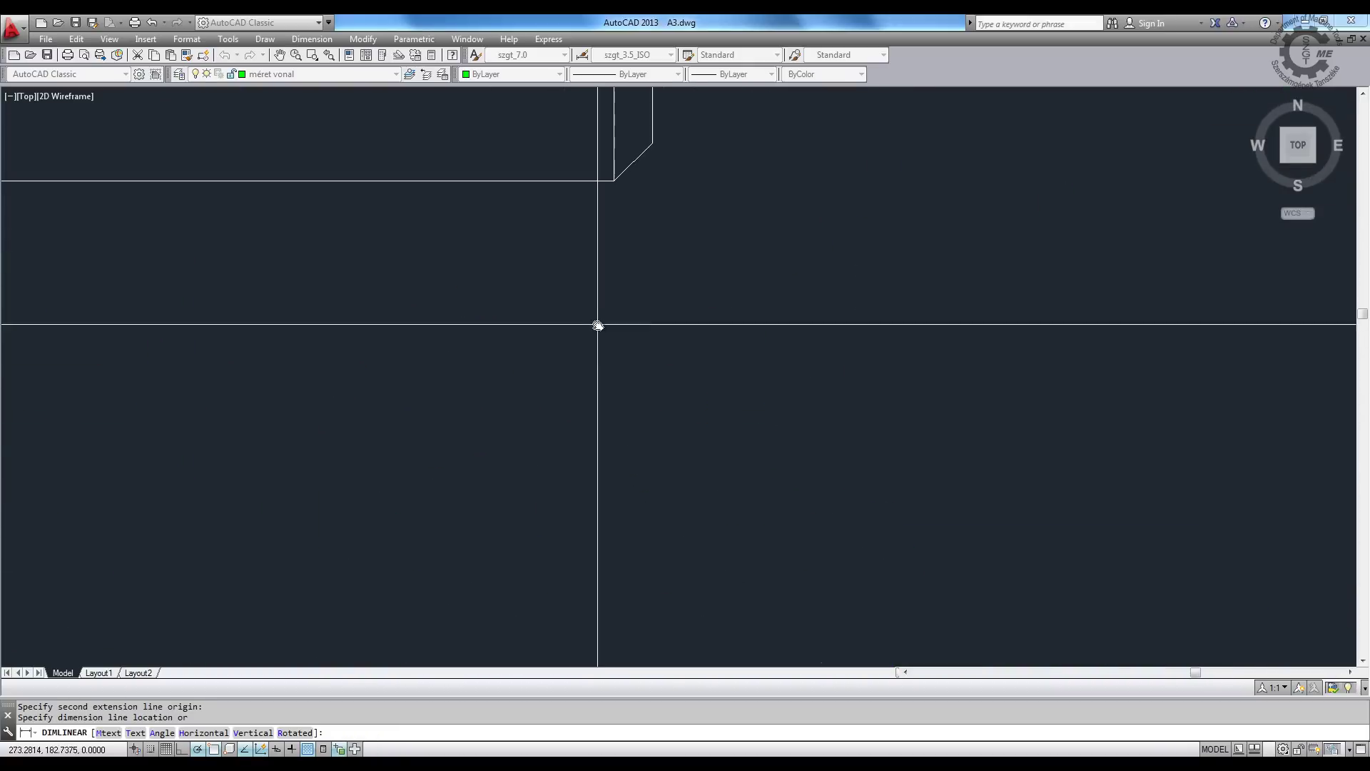
scroll(599, 325, "down", 2)
scroll(564, 564, "down", 5)
mouse_move(550, 587)
middle_mouse_down()
mouse_move(666, 459)
mouse_move(794, 419)
middle_mouse_up()
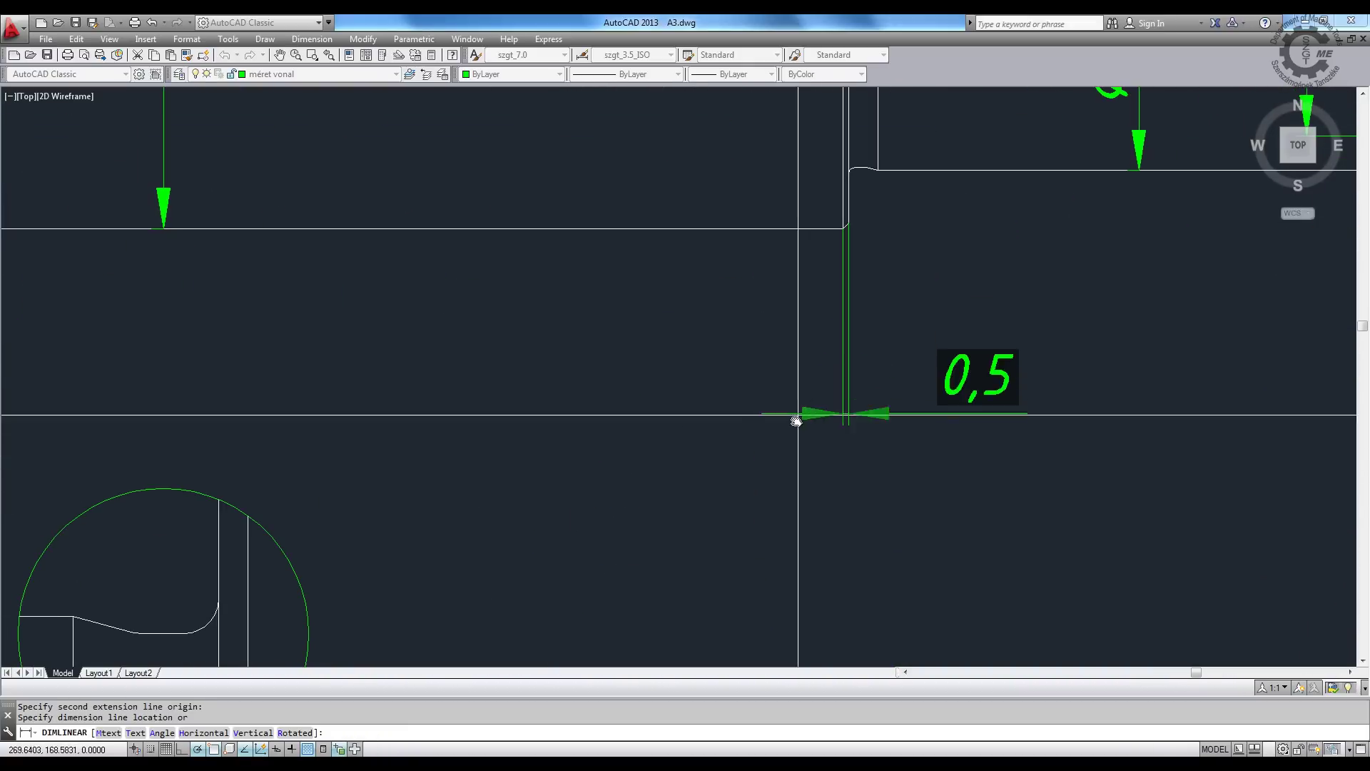
scroll(642, 435, "down", 5)
left_click(839, 421)
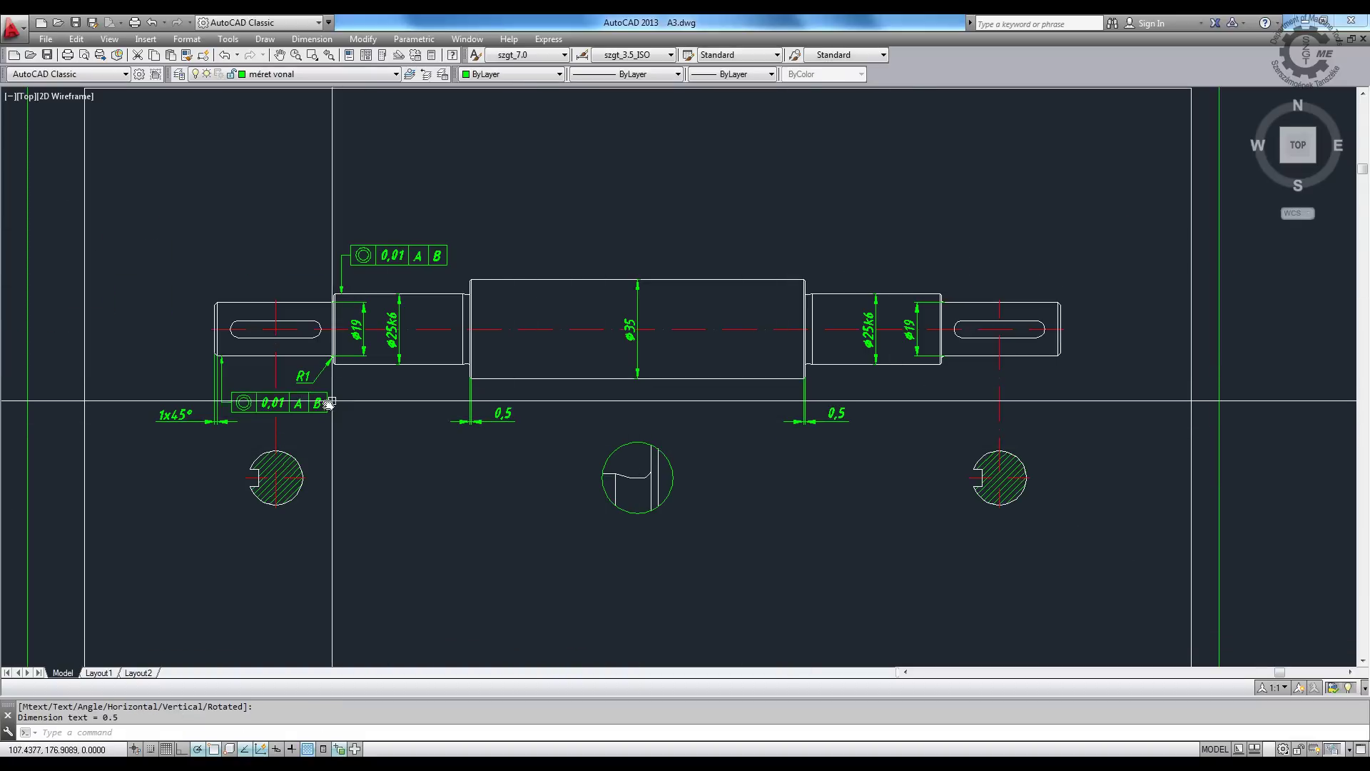
scroll(336, 389, "up", 4)
- Add two more 0,5 chamfer dimensions, including one at the Ø25 shoulder corner
key("Return")
scroll(353, 214, "up", 5)
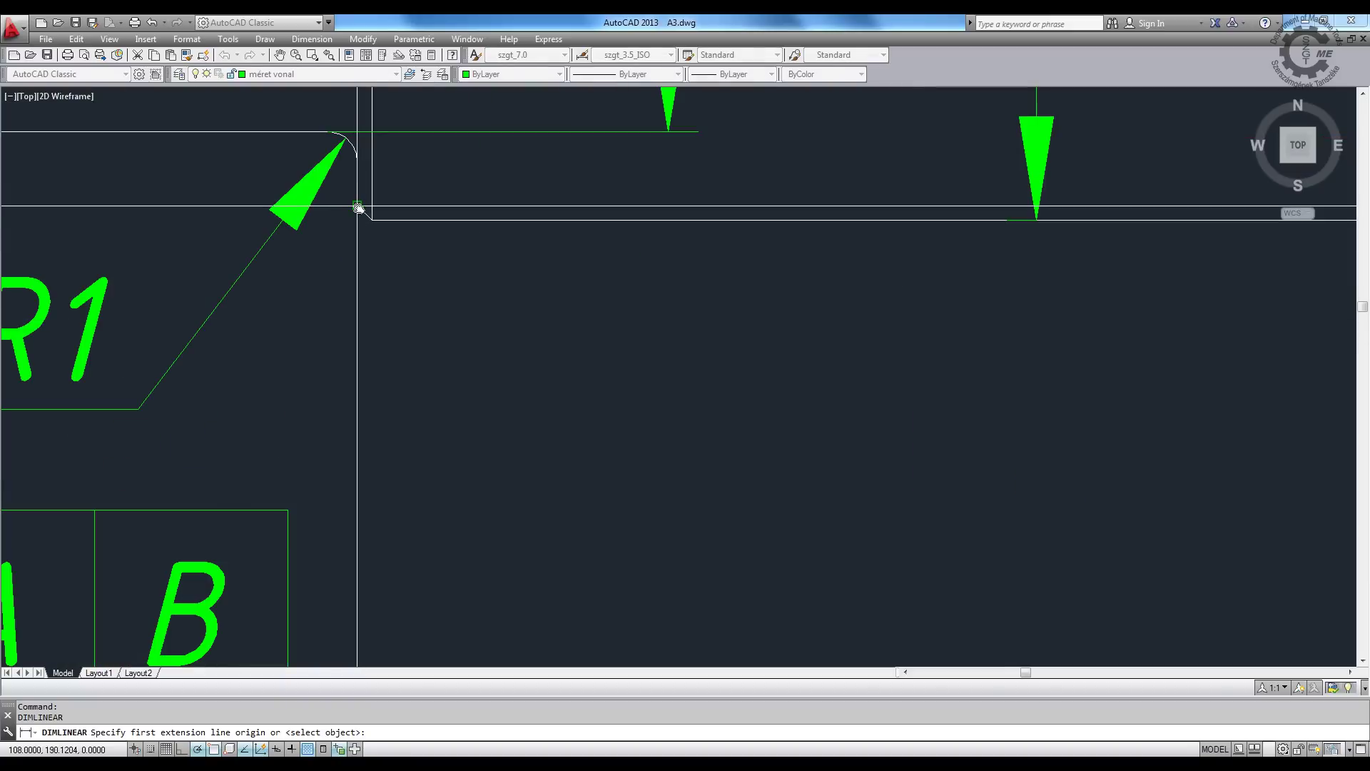
left_click(357, 207)
left_click(371, 220)
scroll(494, 518, "down", 4)
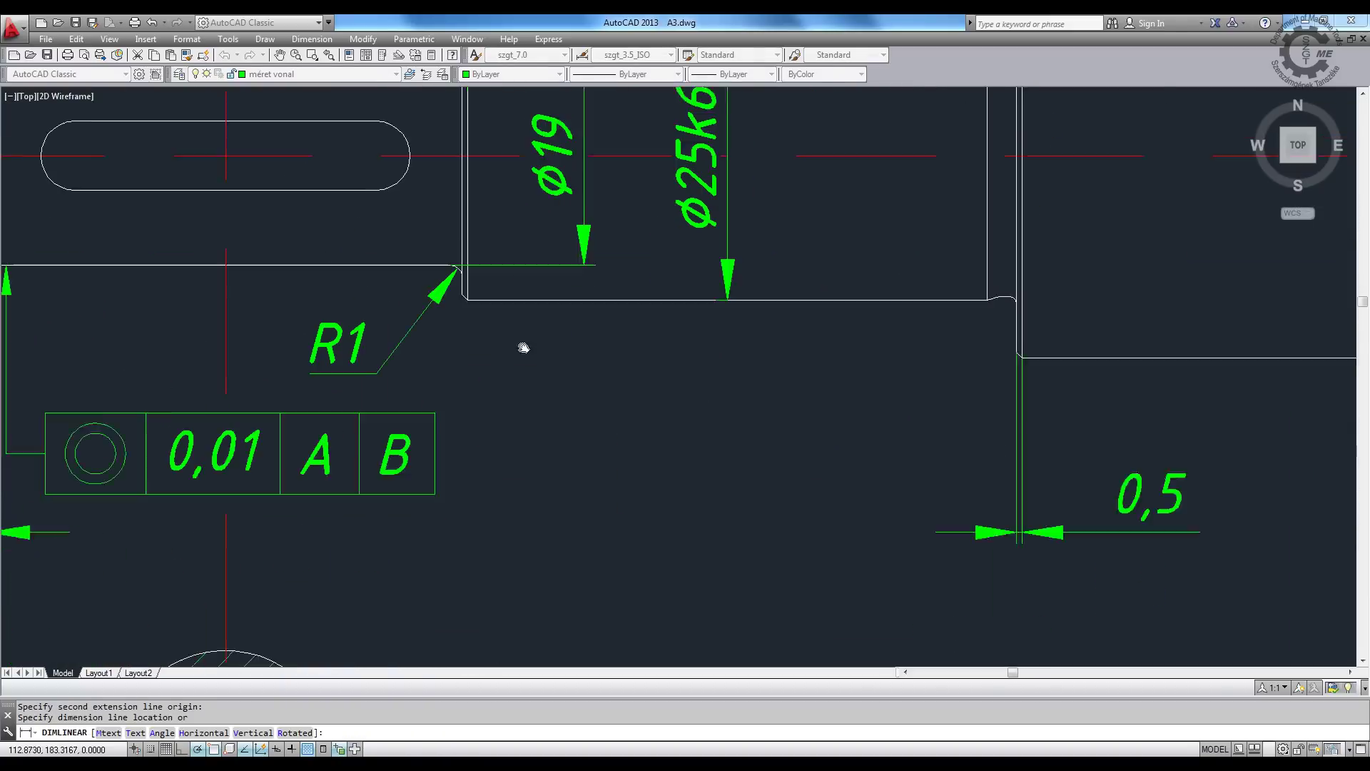
left_click(966, 448)
scroll(1145, 395, "down", 4)
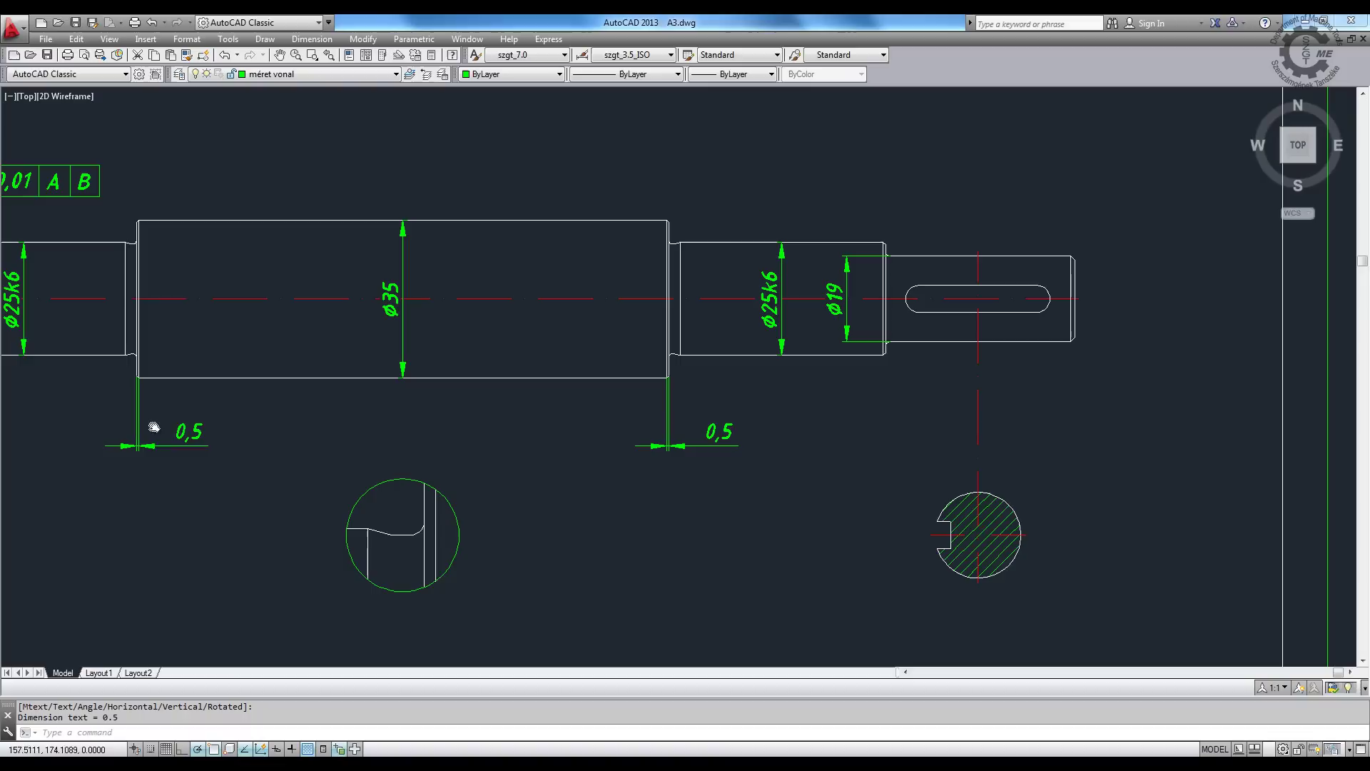
scroll(963, 406, "up", 3)
key("Return")
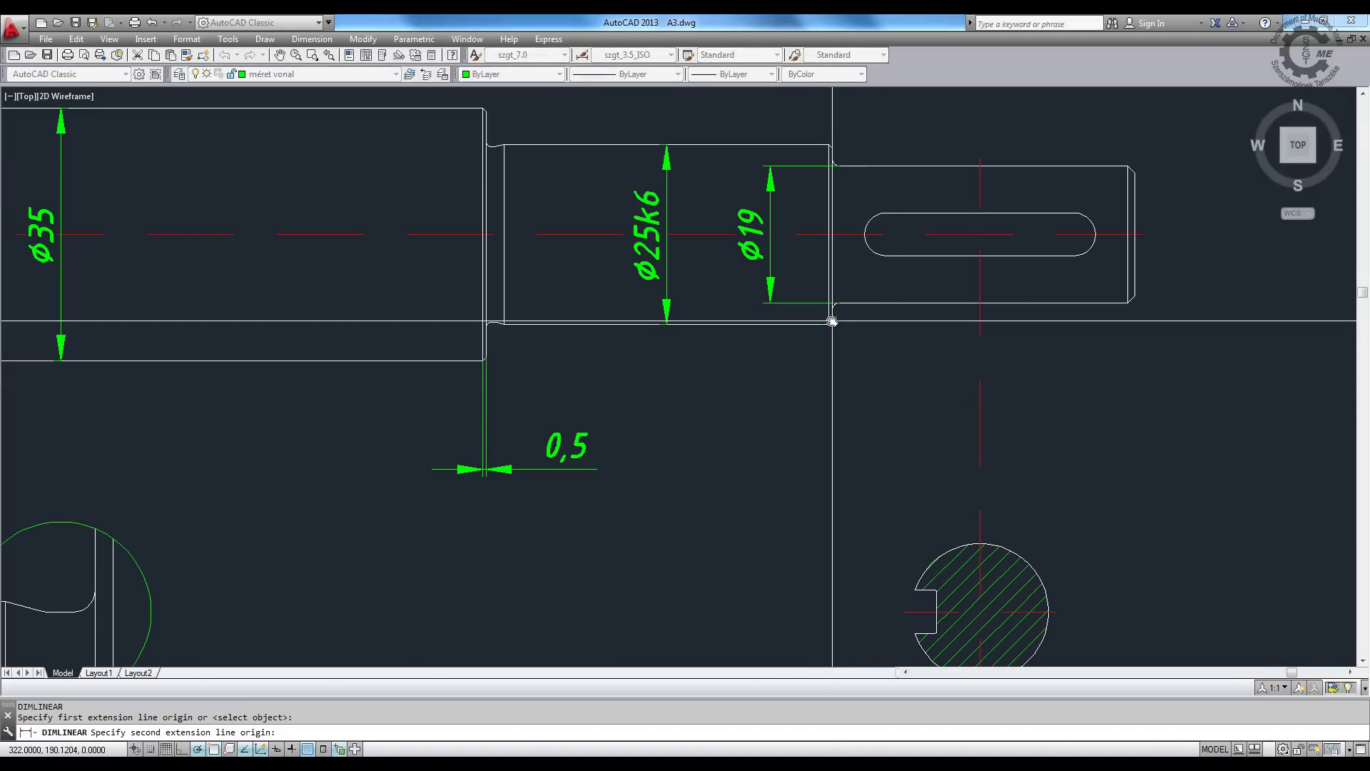
left_click(831, 322)
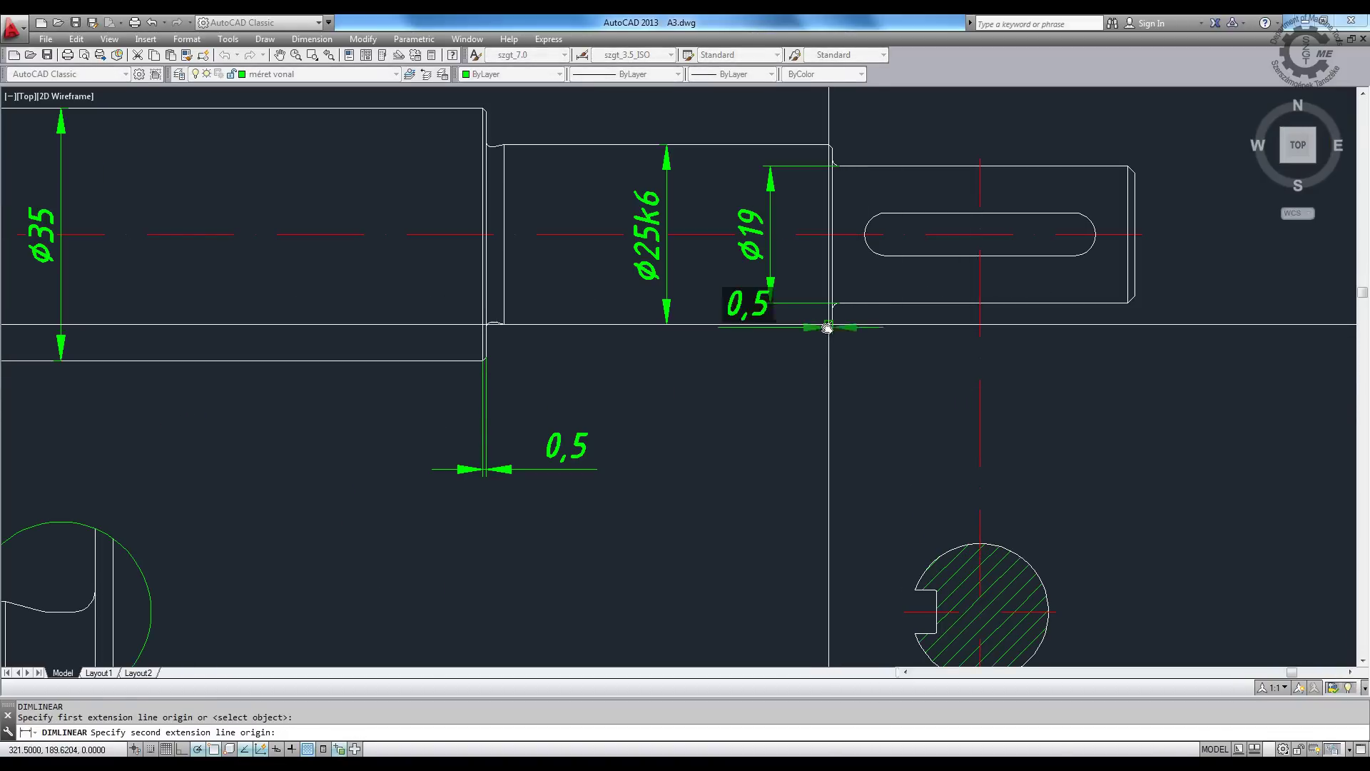
left_click(598, 469)
- Dimension the 1 chamfer at the shaft's keyed right end below the shaft
key("Return")
left_click(1134, 297)
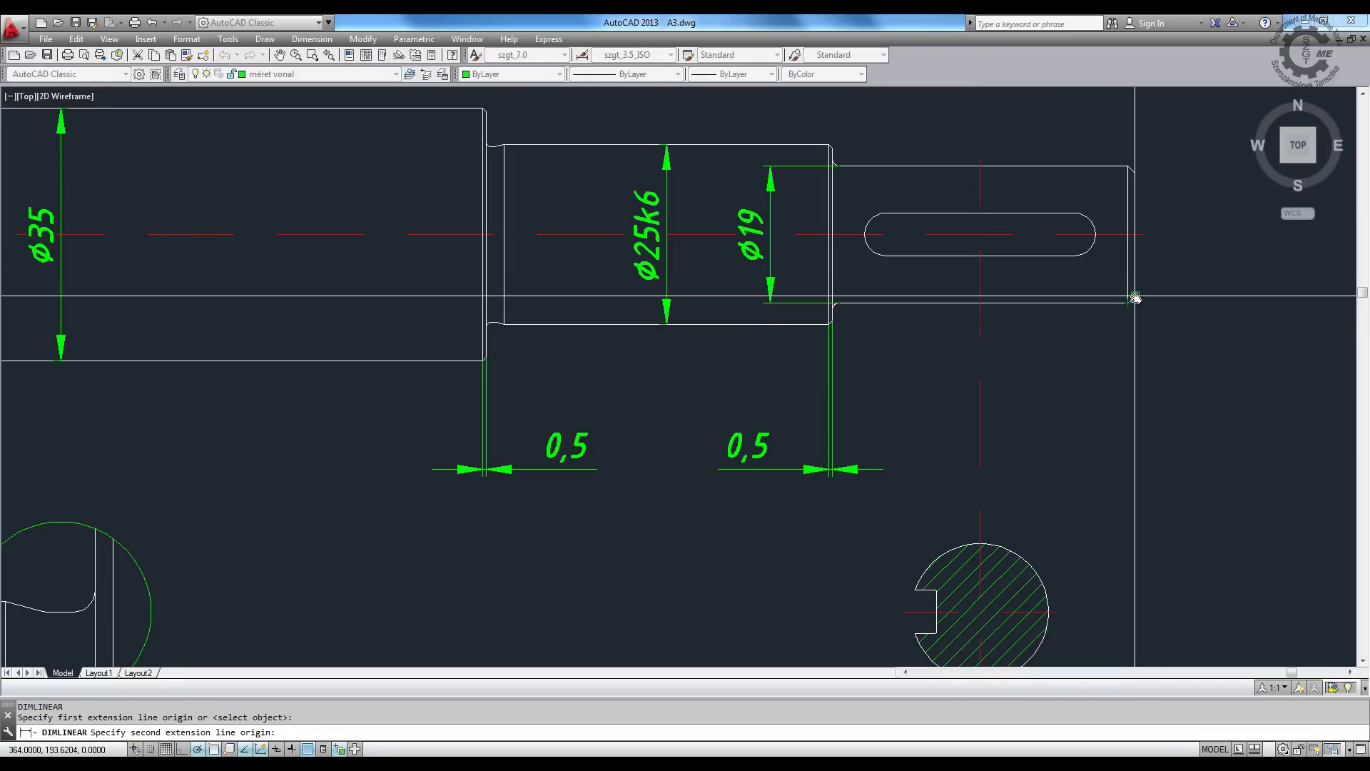
left_click(1135, 303)
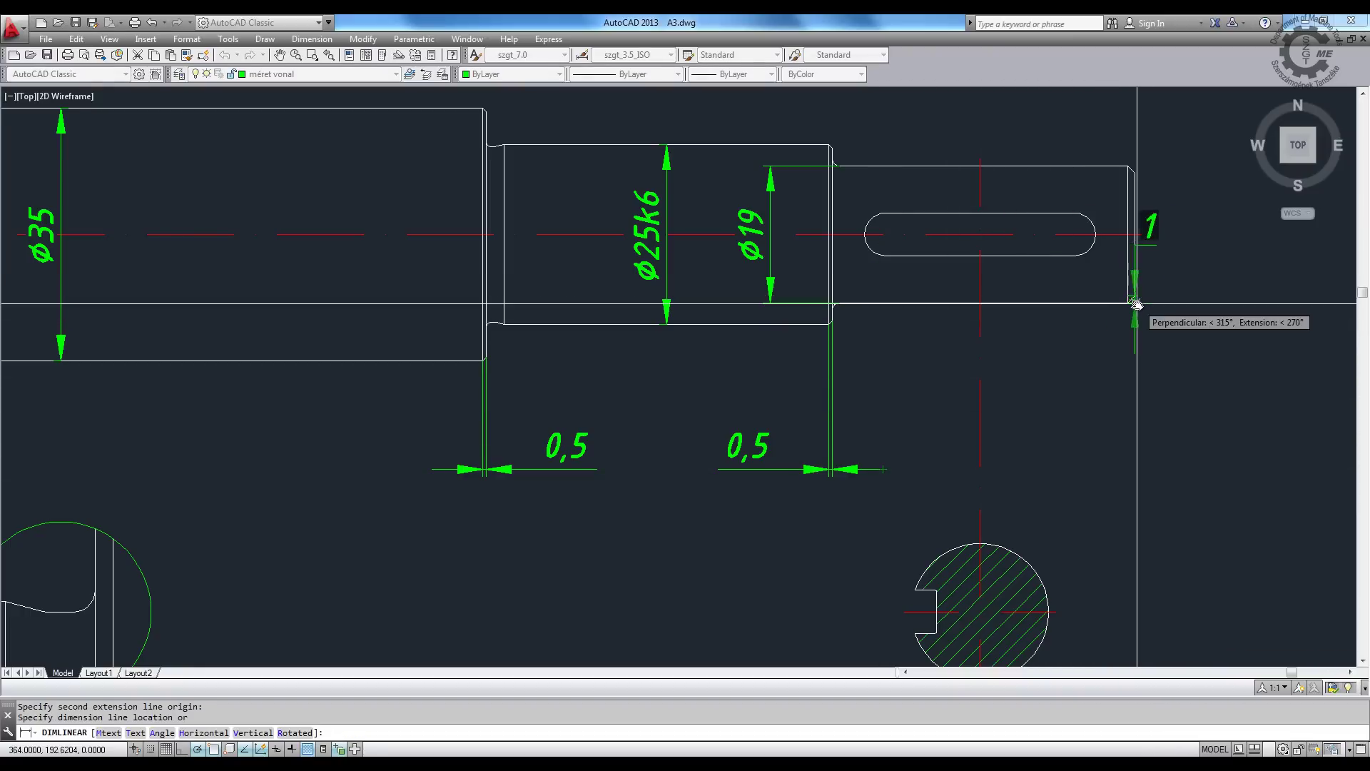
scroll(1135, 303, "up", 5)
scroll(1113, 357, "down", 8)
left_click(942, 455)
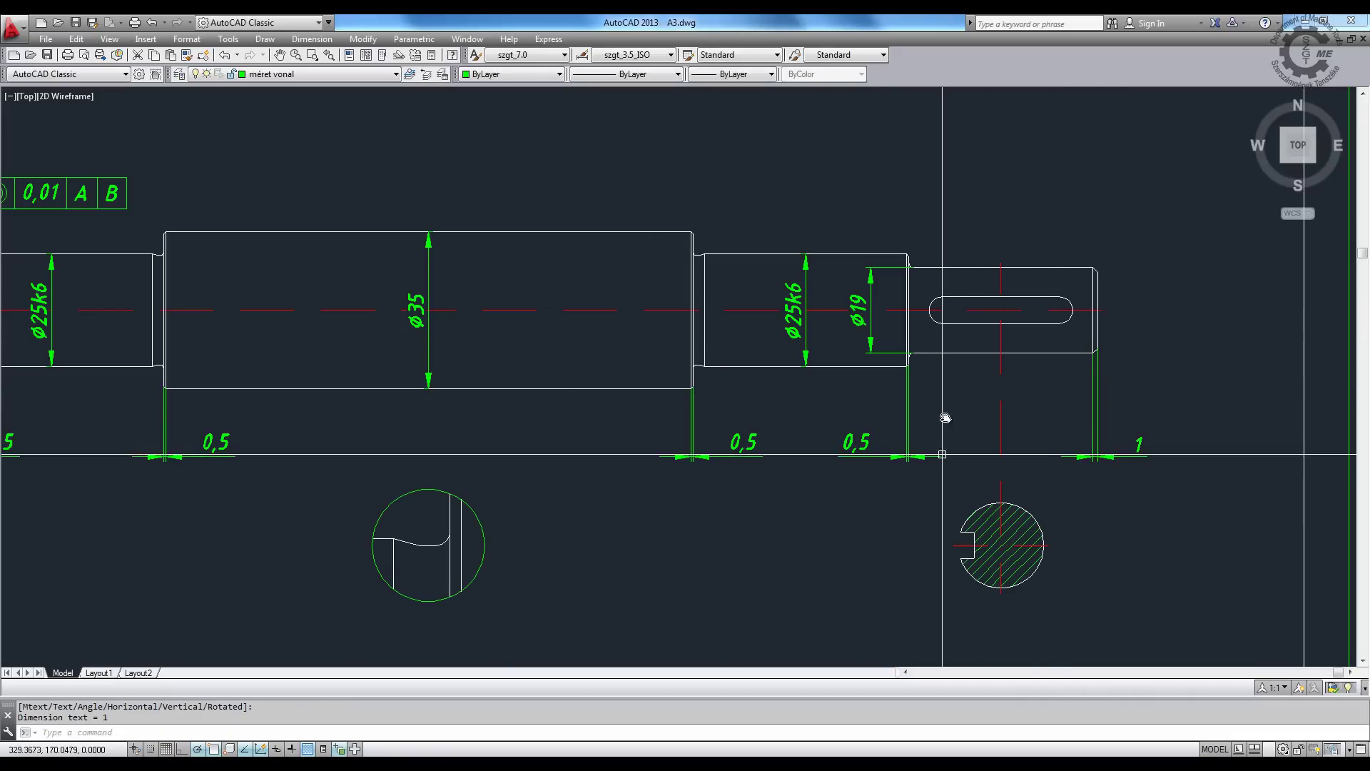
- Edit the first 0,5 chamfer dimension with ED to read 0,5x45° and copy the x45° suffix
middle_click_drag(157, 408, 667, 349)
type("ed")
key("Return")
left_click(509, 385)
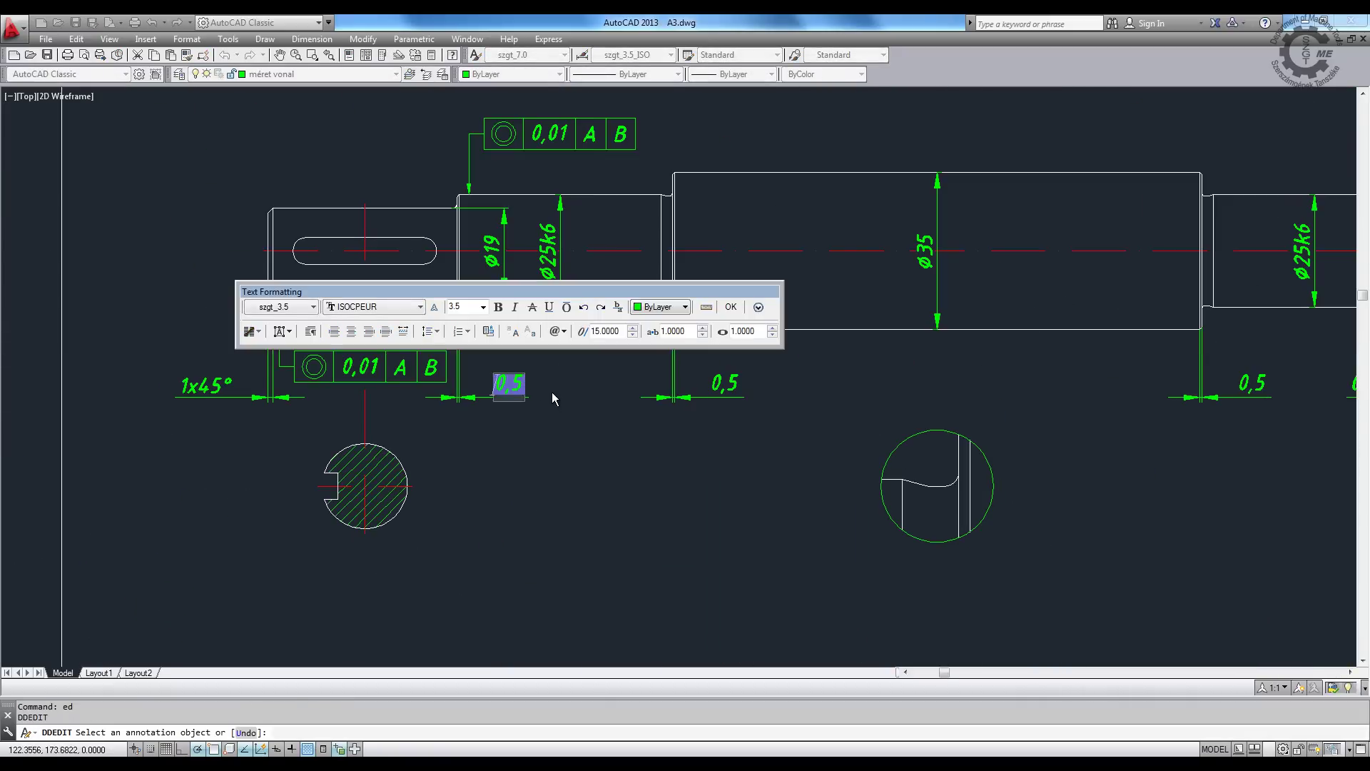
type("x45")
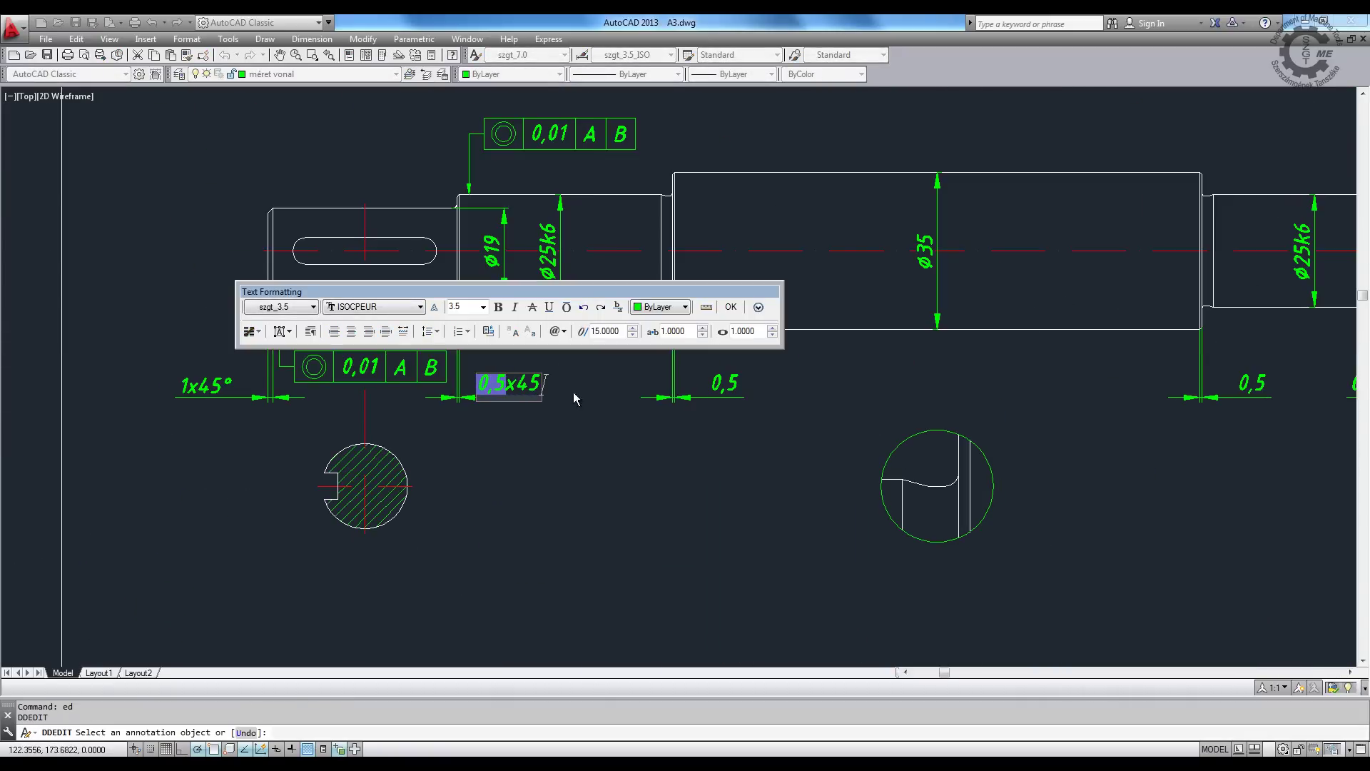
left_click(759, 314)
mouse_move(789, 340)
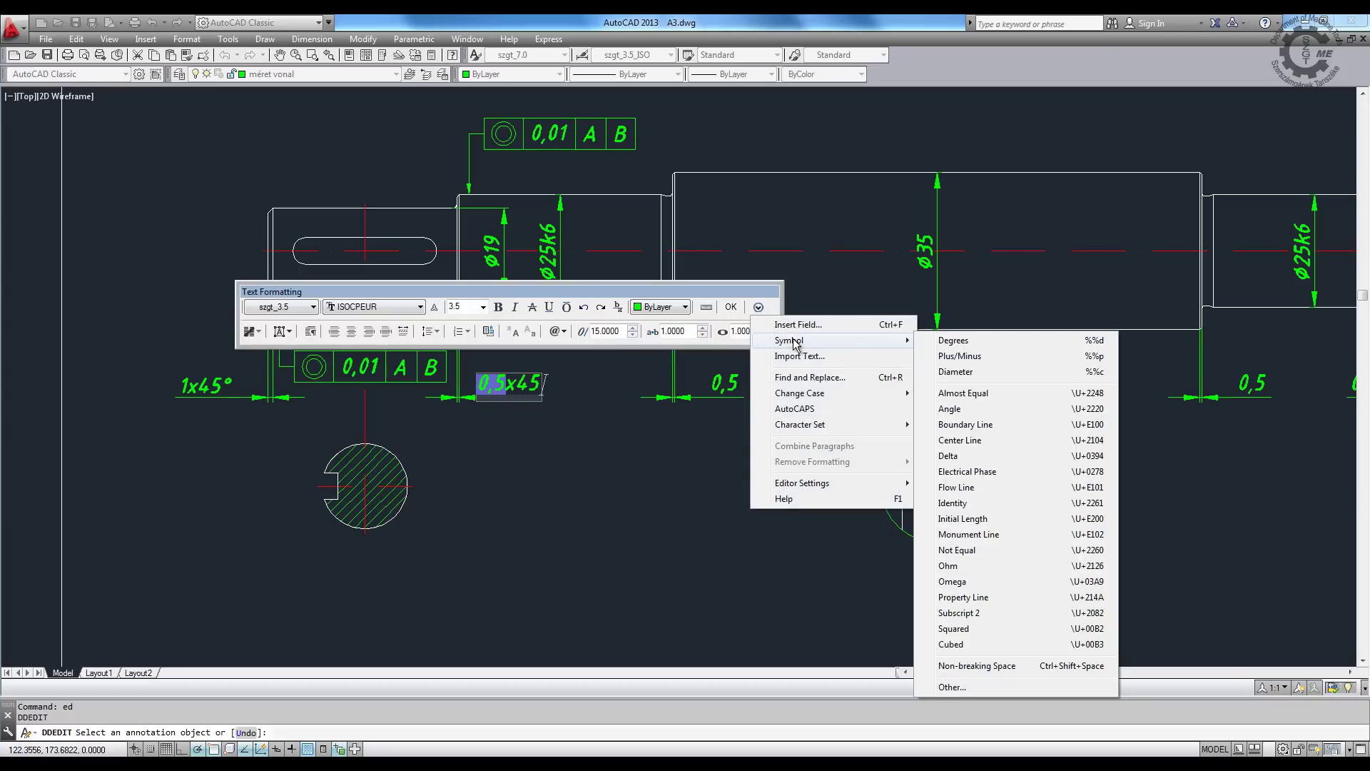
left_click(947, 341)
key("ctrl+c")
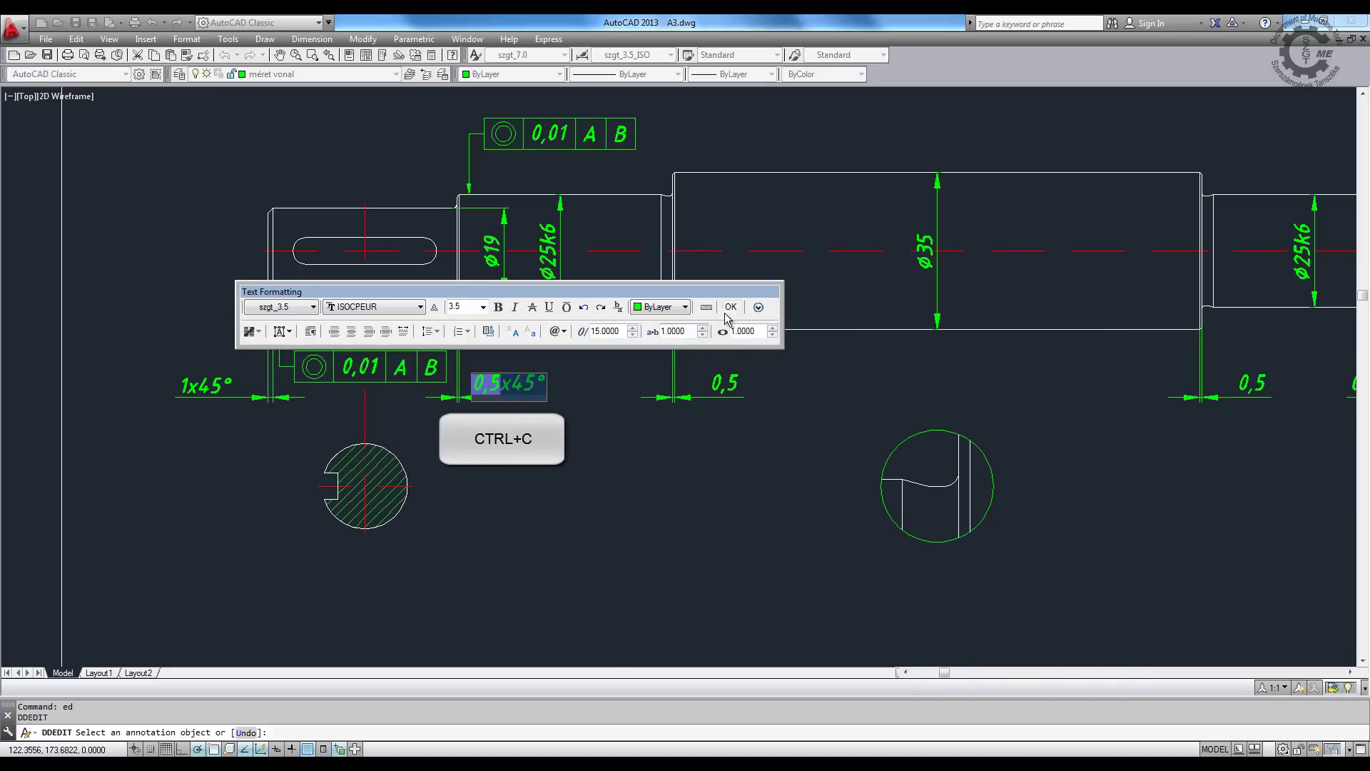
- Paste x45° into the next two 0,5 chamfer dimensions on the left side
left_click(727, 376)
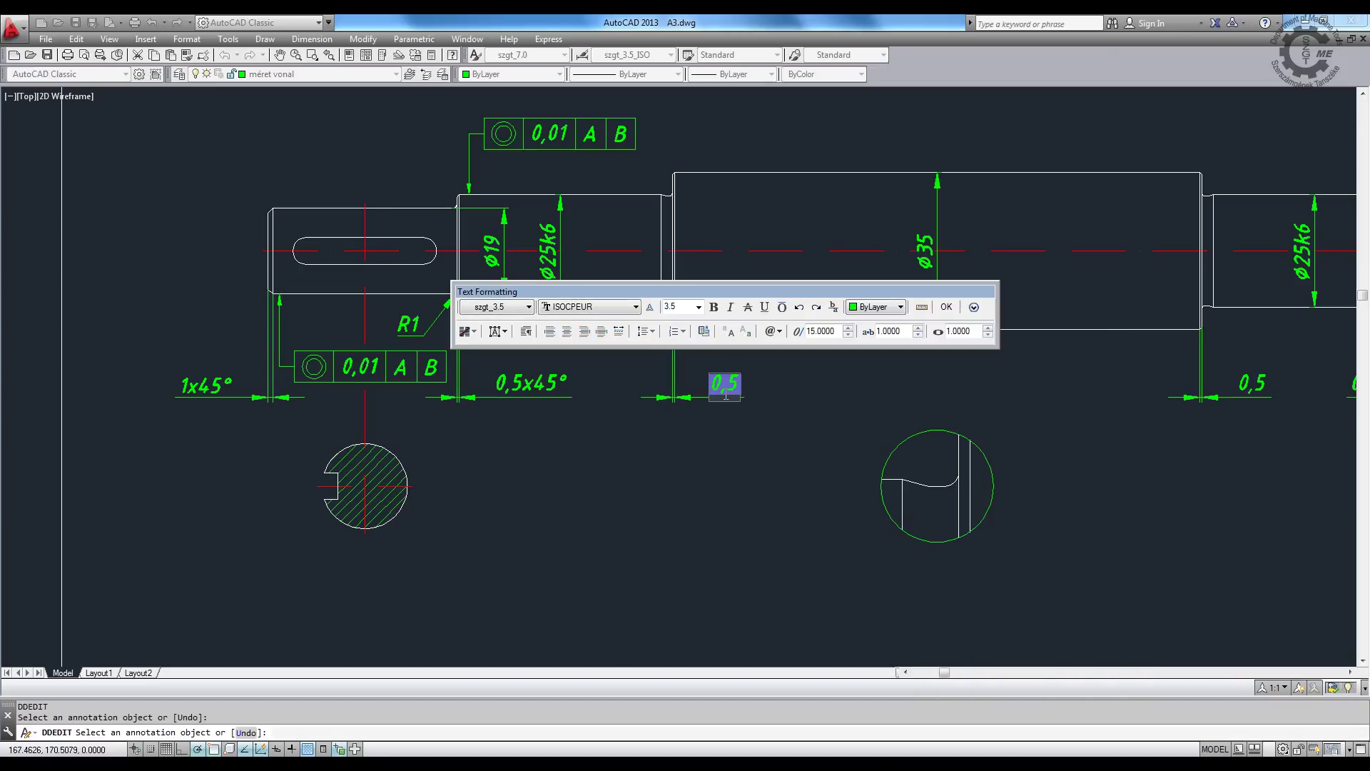
key("ctrl+v")
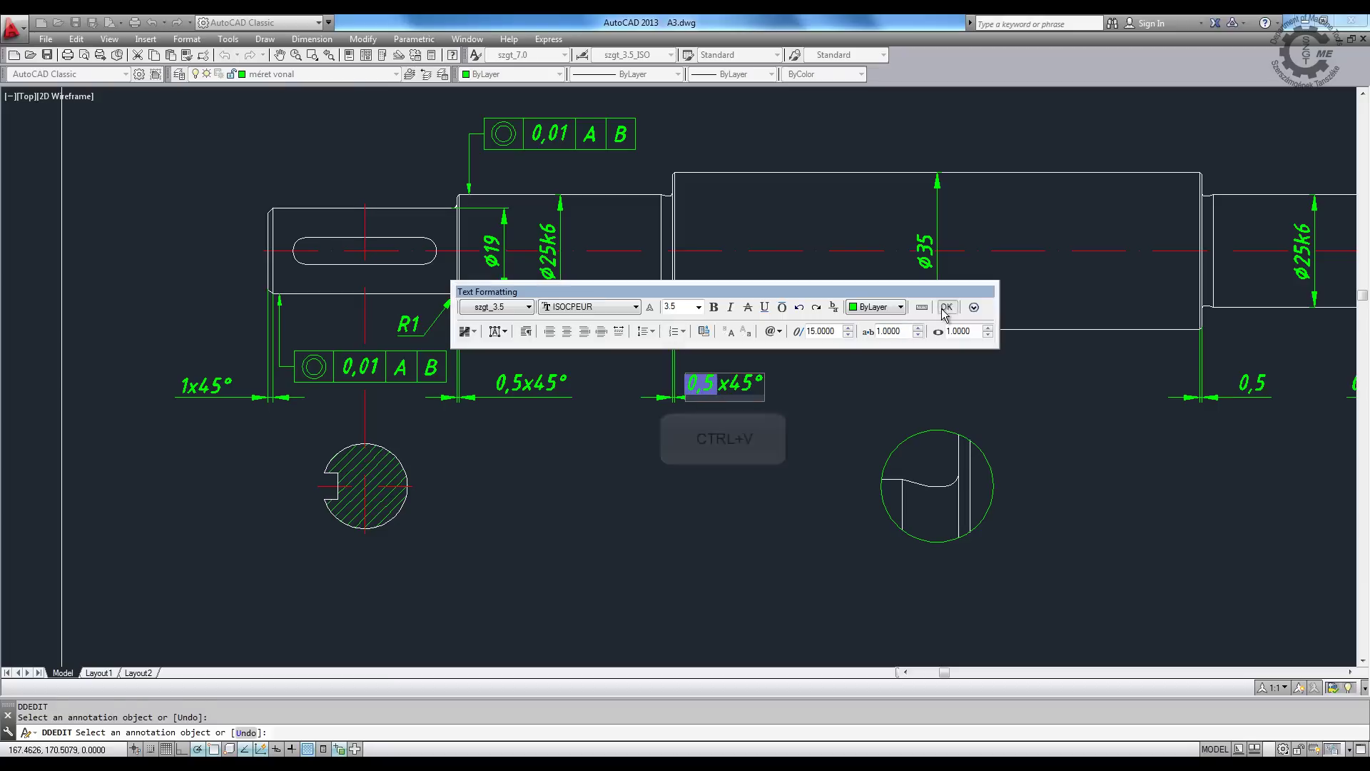
left_click(946, 307)
left_click(1254, 391)
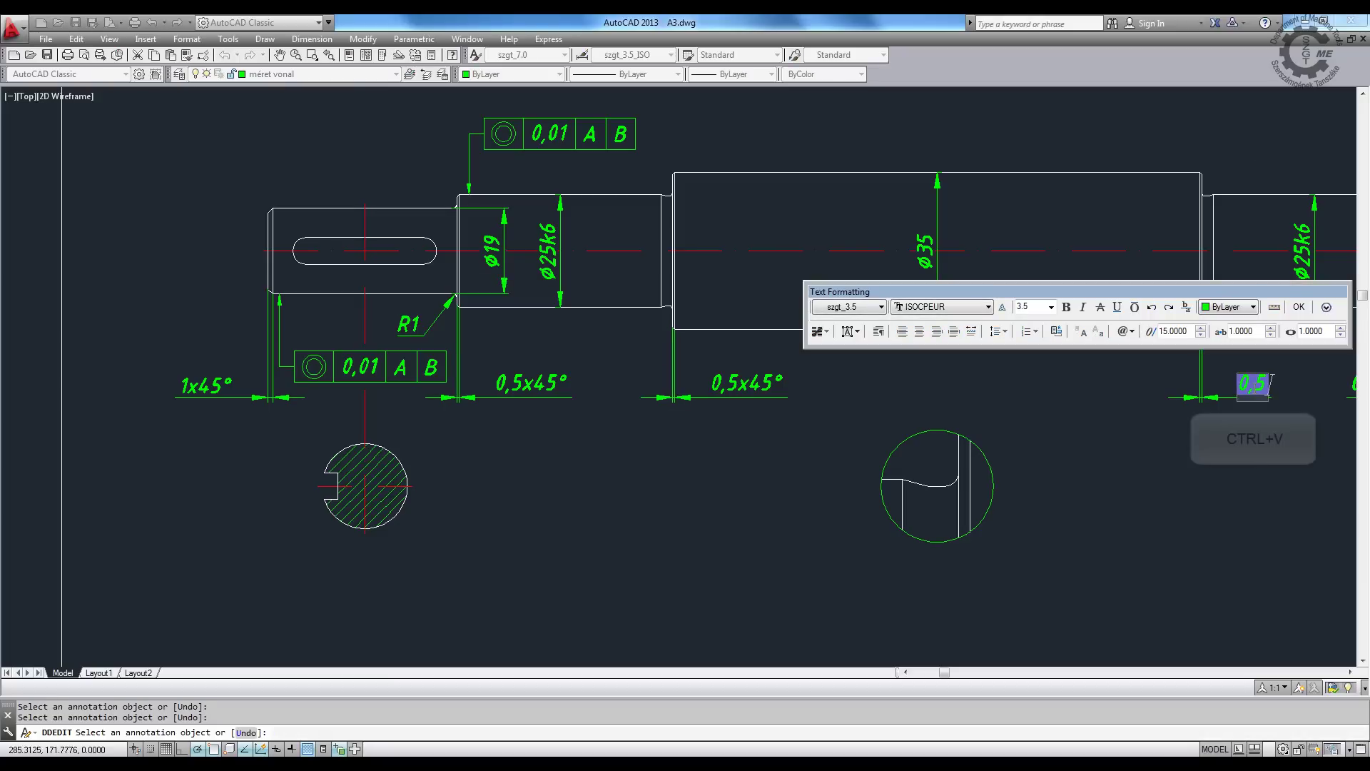
key("ctrl+v")
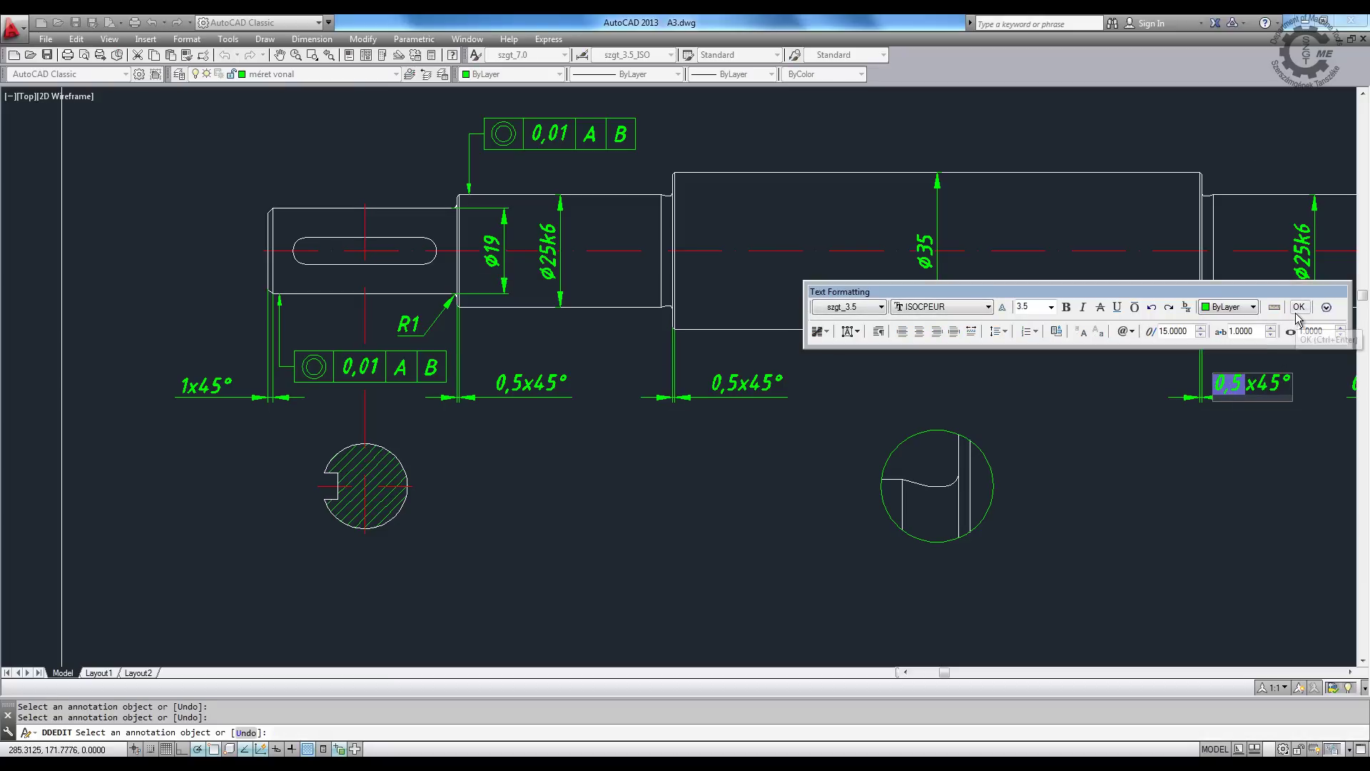
left_click(1296, 315)
- Make the right shoulder chamfer read 0,5x45° and the shaft-end chamfer 1x45°
mouse_move(1217, 358)
middle_mouse_down()
mouse_move(928, 346)
mouse_move(255, 375)
middle_mouse_up()
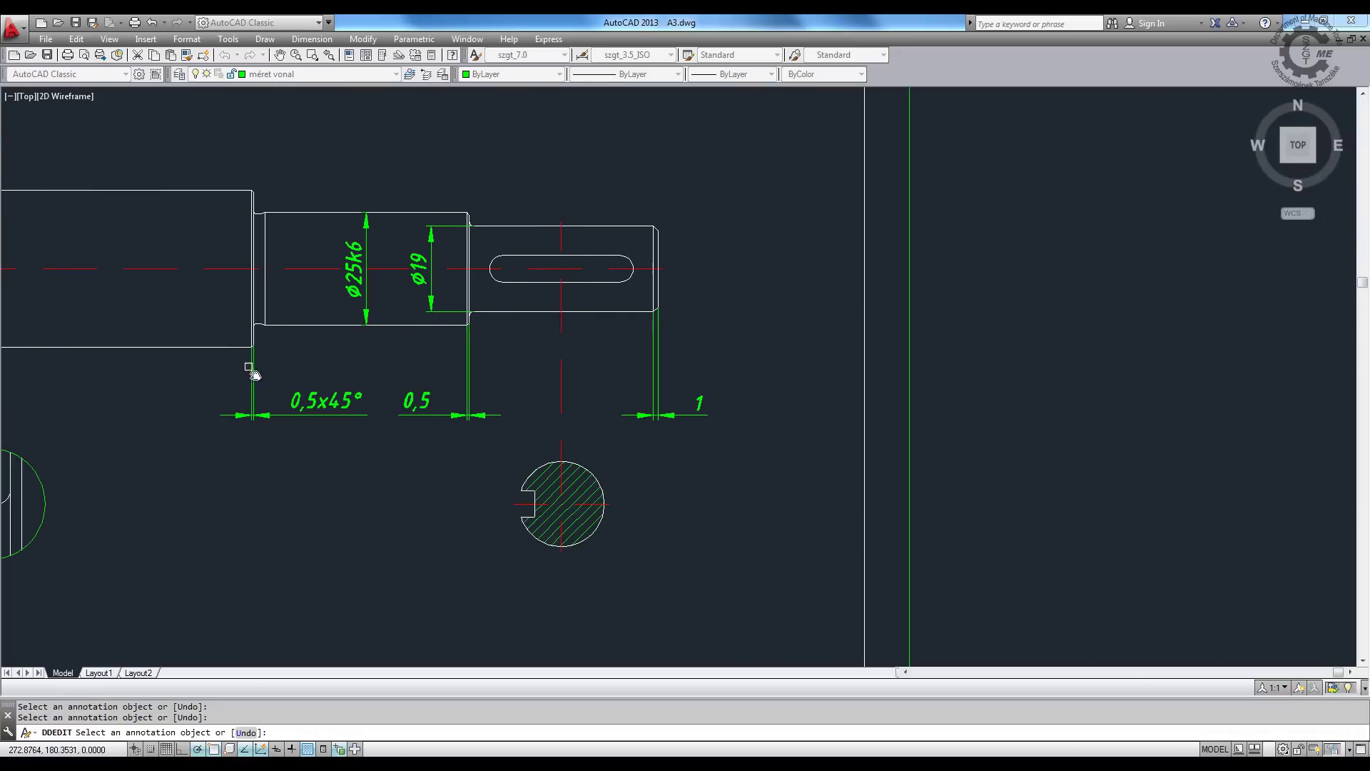
left_click(425, 403)
key("ctrl+v")
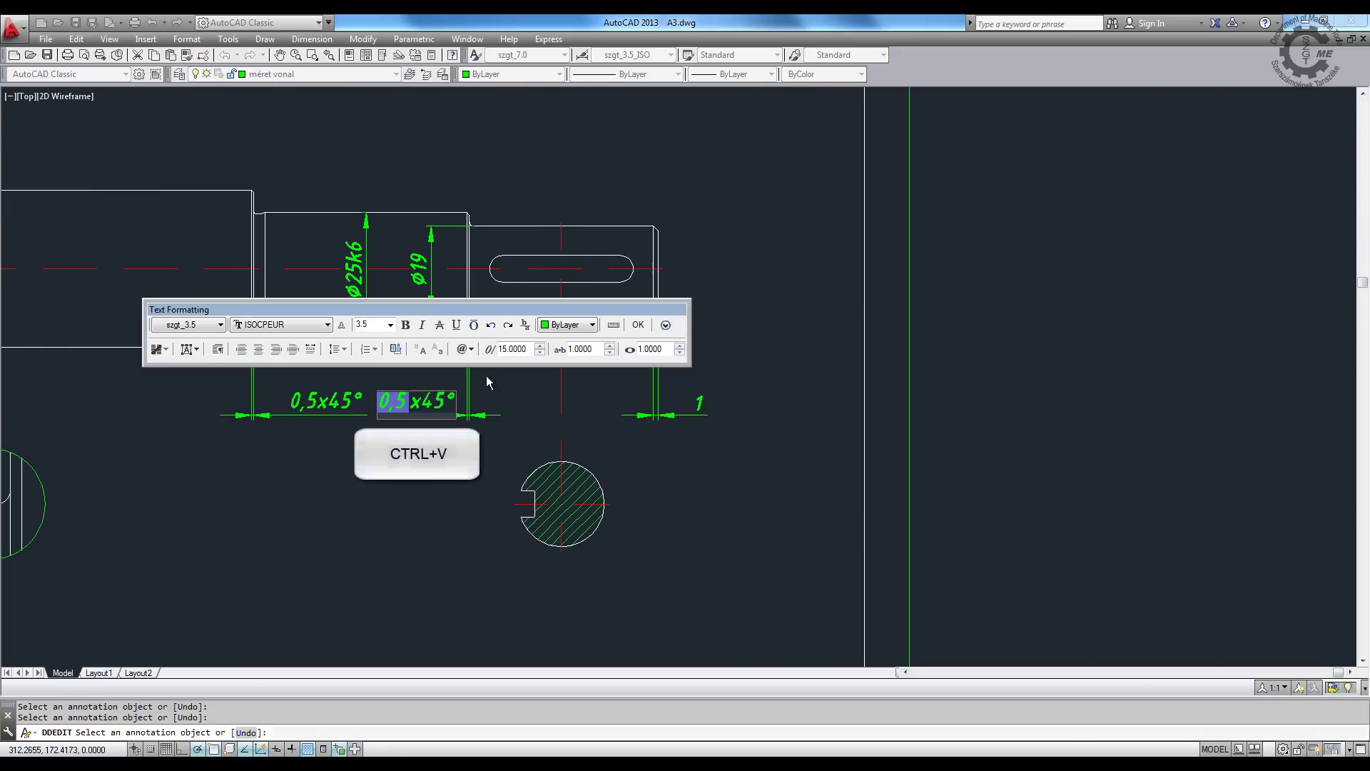
left_click(638, 326)
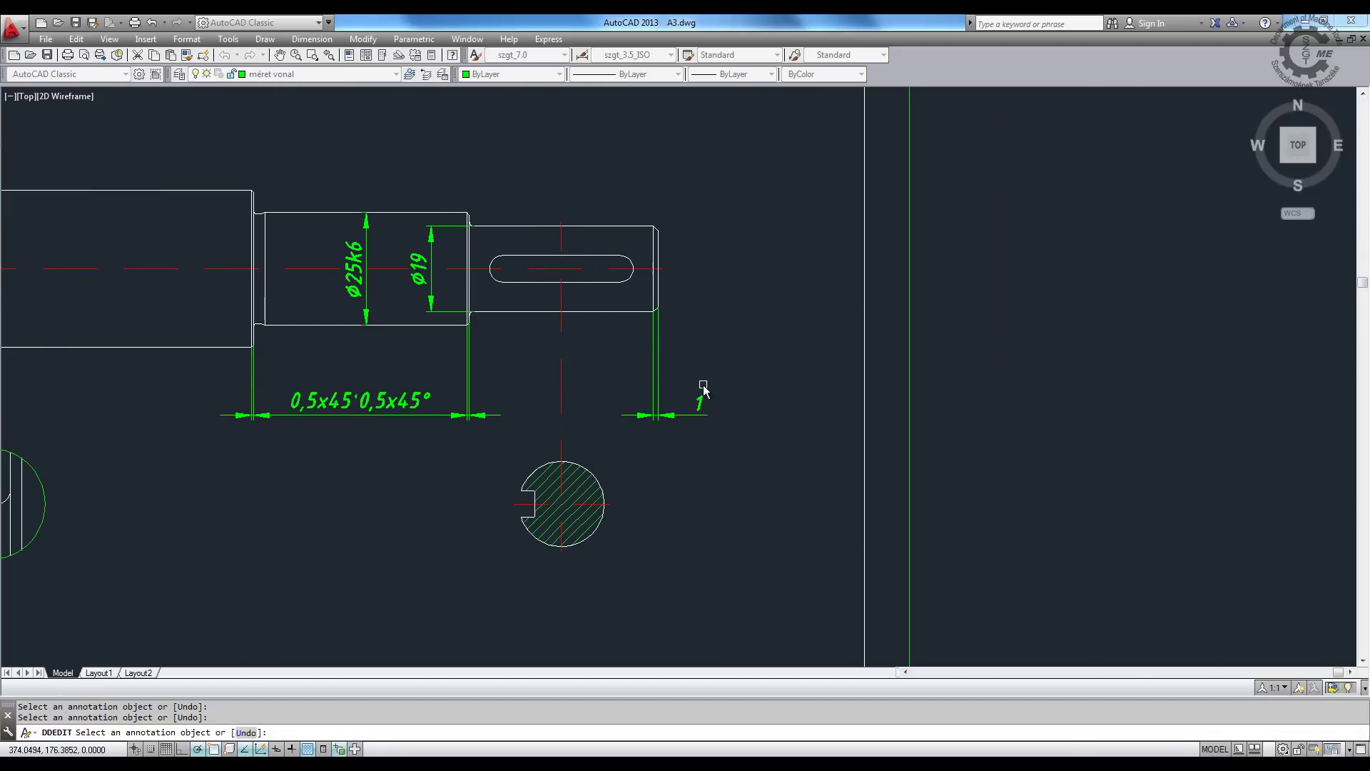
left_click(702, 408)
key("ctrl+v")
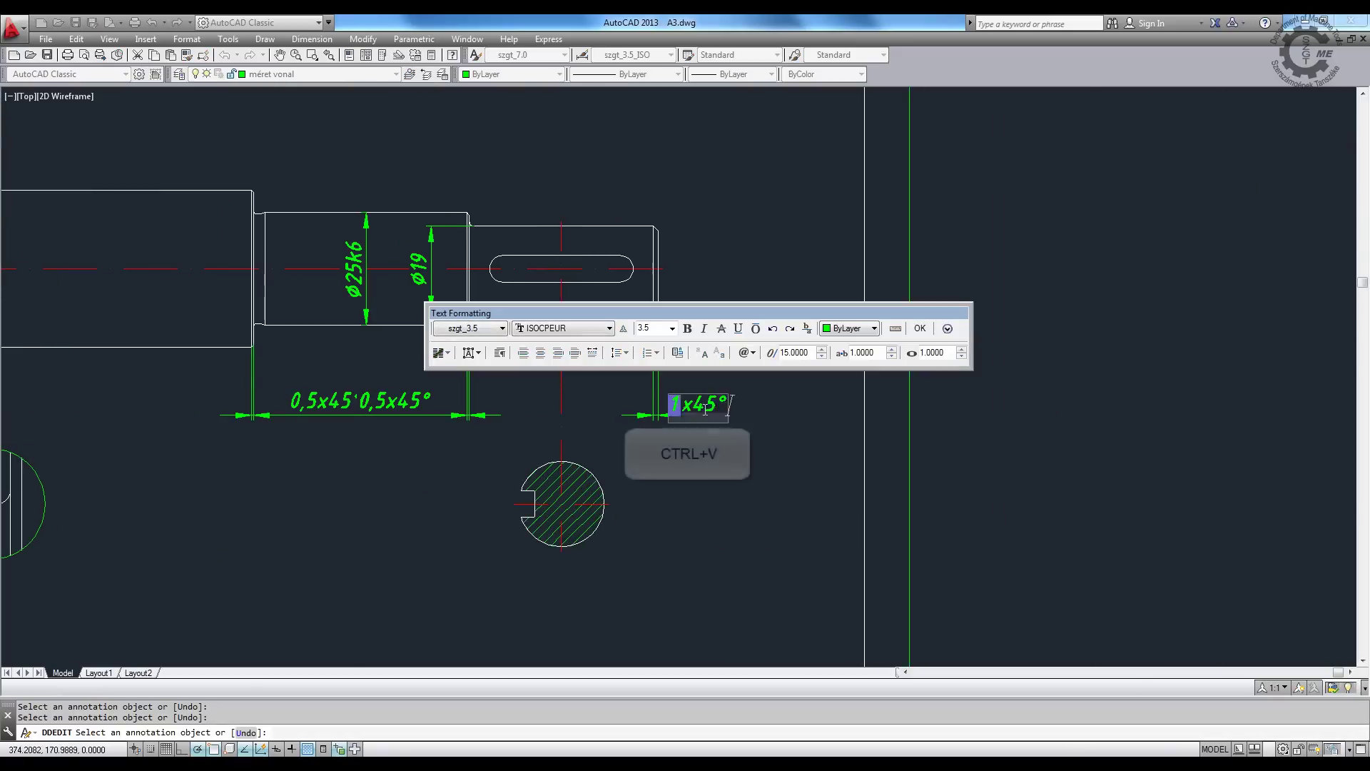
left_click(920, 333)
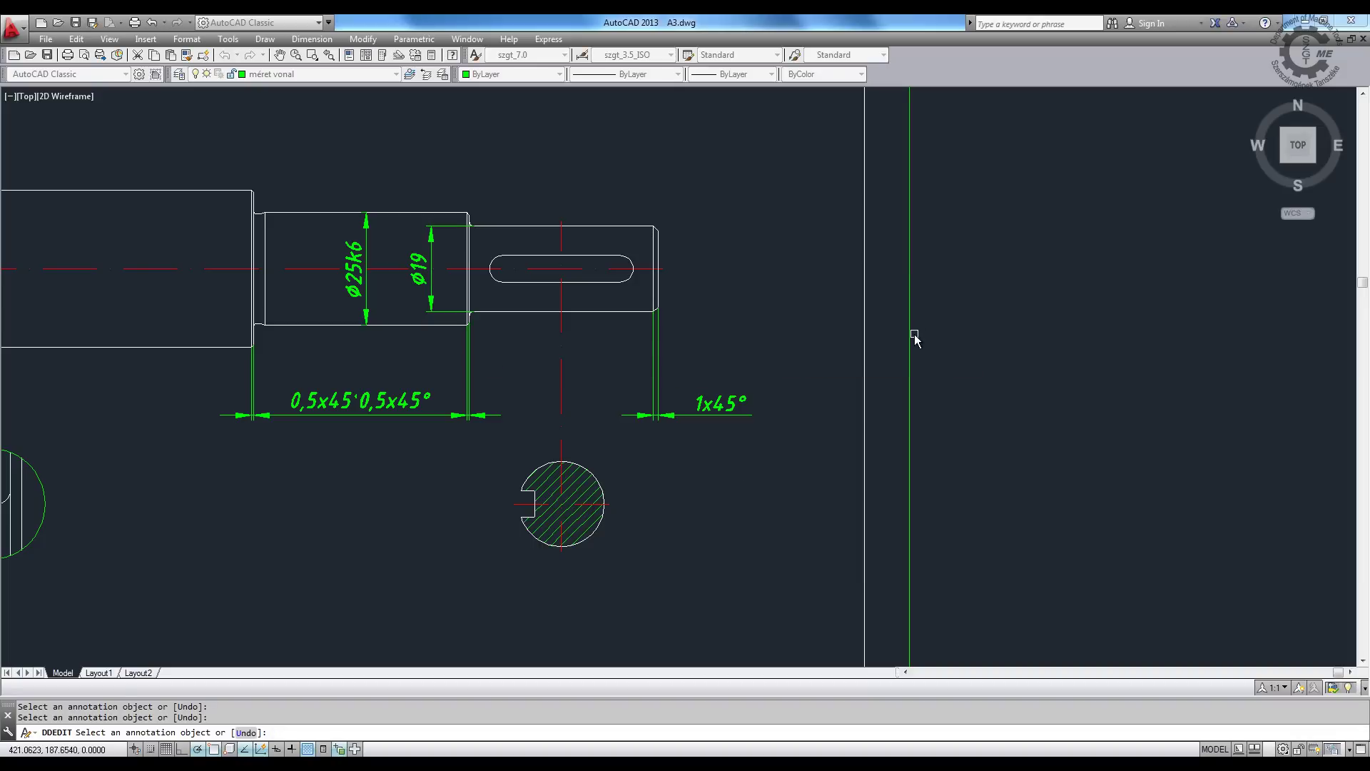
key("Escape")
left_click(329, 398)
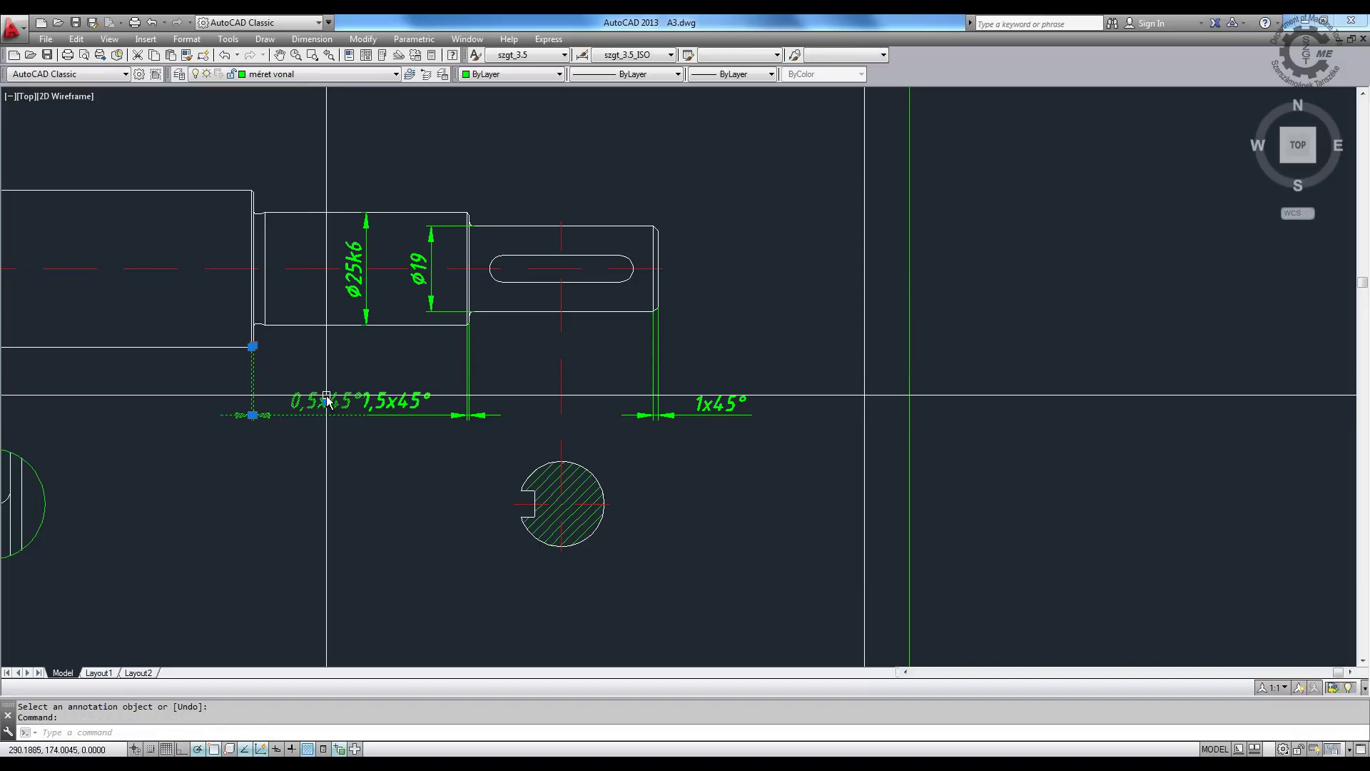
- Shift the overlapping 0,5x45° label left, clear of its neighbour, then check along the shaft
left_click(182, 403)
key("Escape")
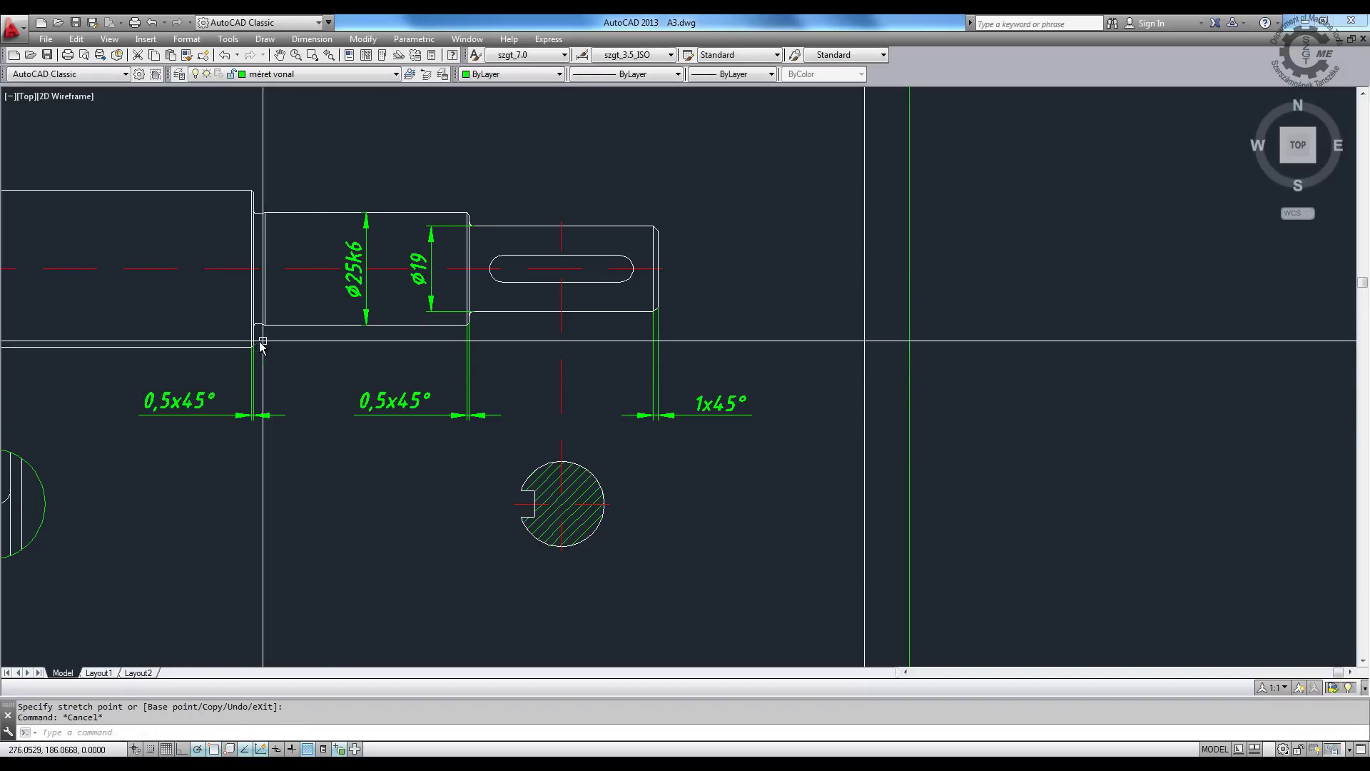
middle_click_drag(270, 346, 687, 346)
middle_click_drag(459, 339, 802, 350)
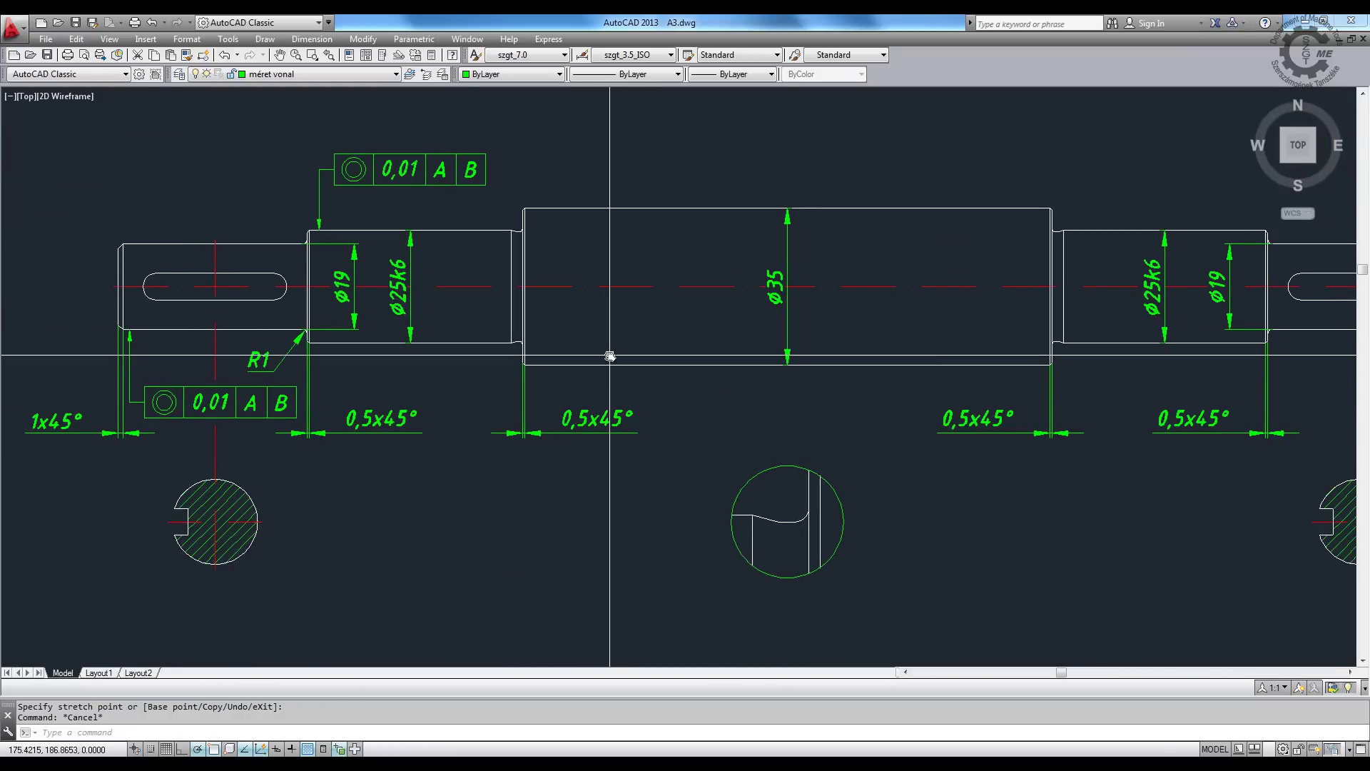
middle_click_drag(722, 348, 236, 348)
scroll(848, 362, "up", 2)
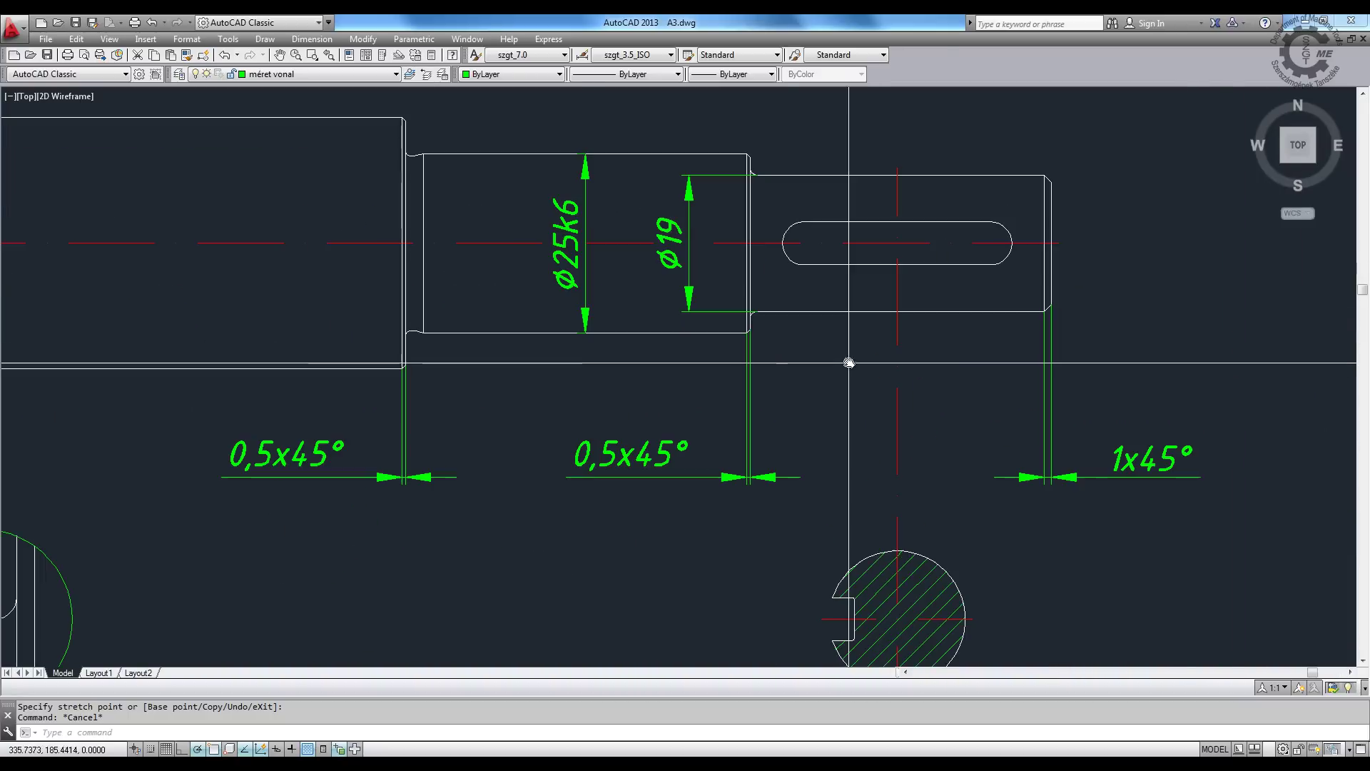
- Add an R1 radius dimension to the right shoulder fillet with its extension line turned off
type("DRa")
key("Return")
scroll(835, 354, "up", 2)
scroll(511, 190, "up", 4)
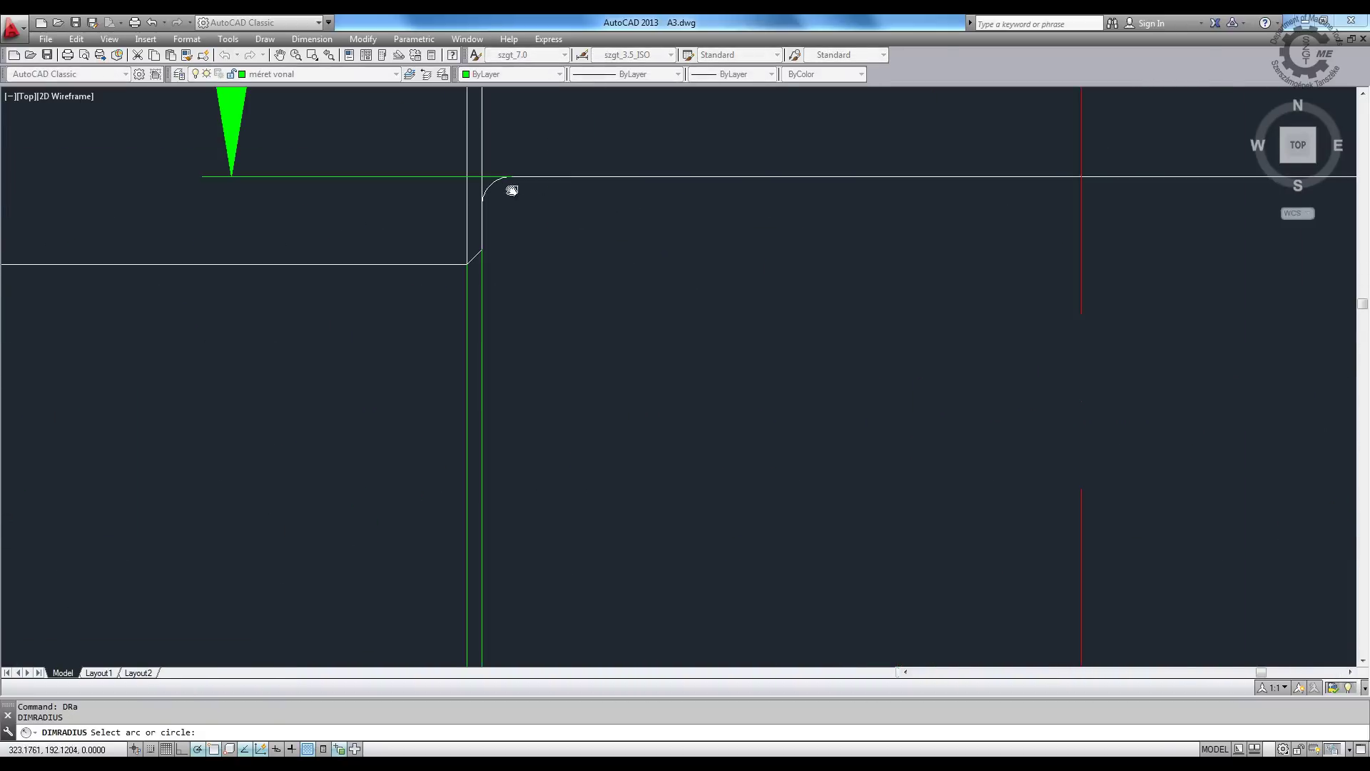
left_click(494, 185)
scroll(494, 184, "down", 3)
scroll(734, 239, "down", 3)
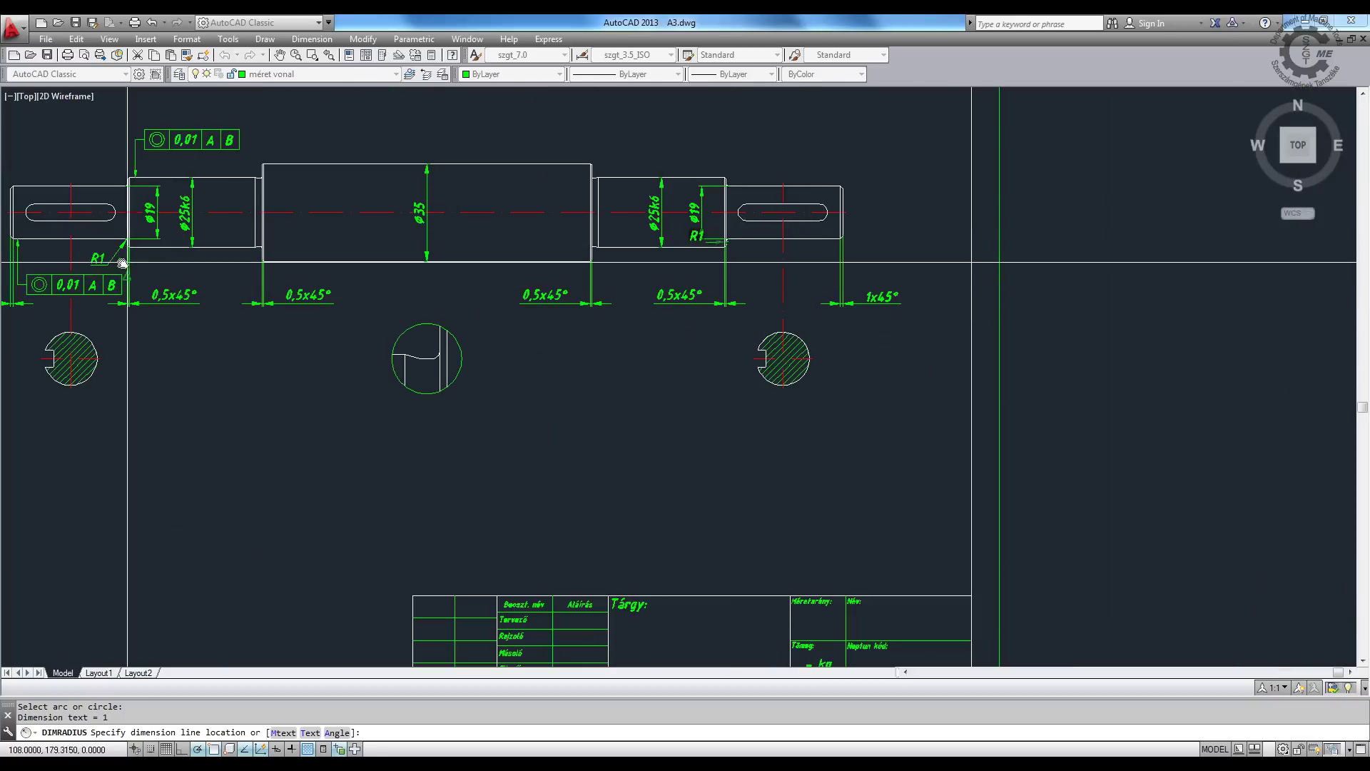
scroll(738, 268, "up", 2)
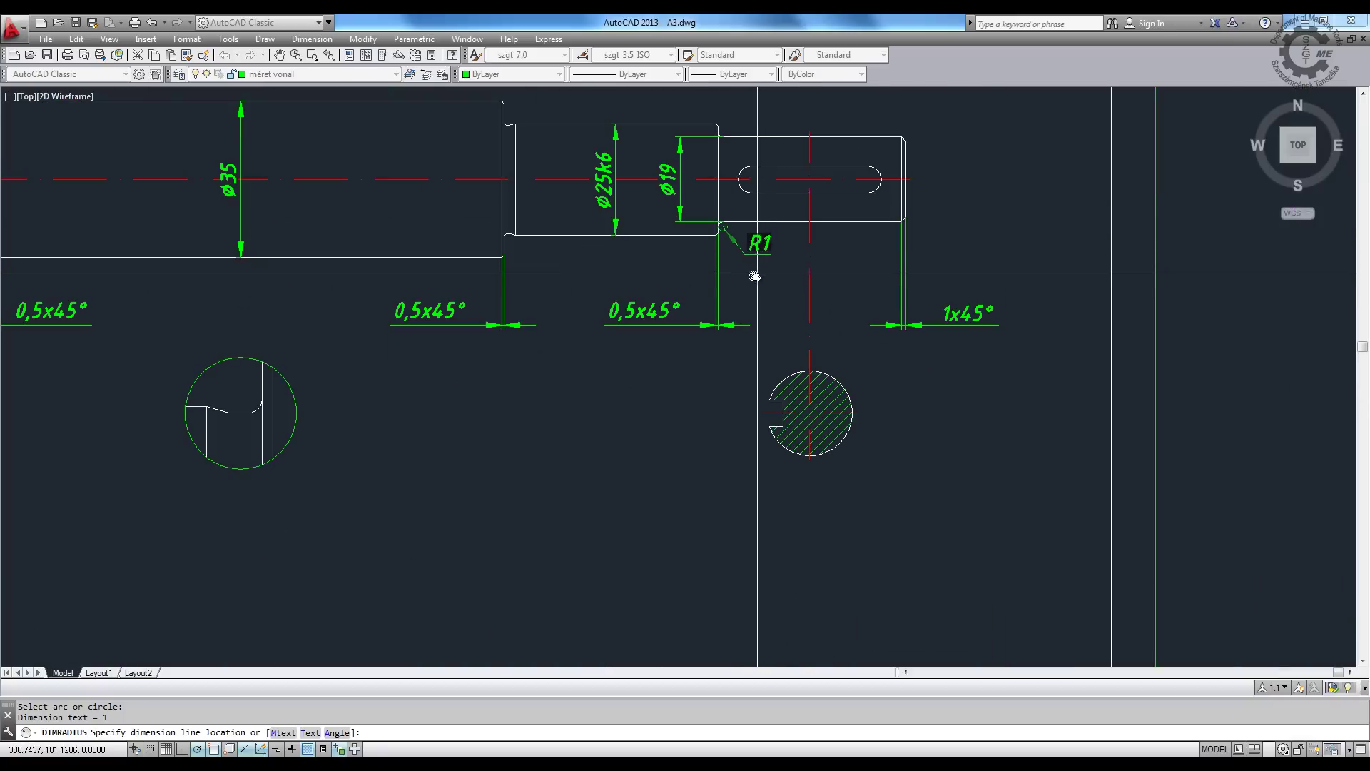
scroll(753, 260, "up", 4)
left_click(740, 214)
key("ctrl+1")
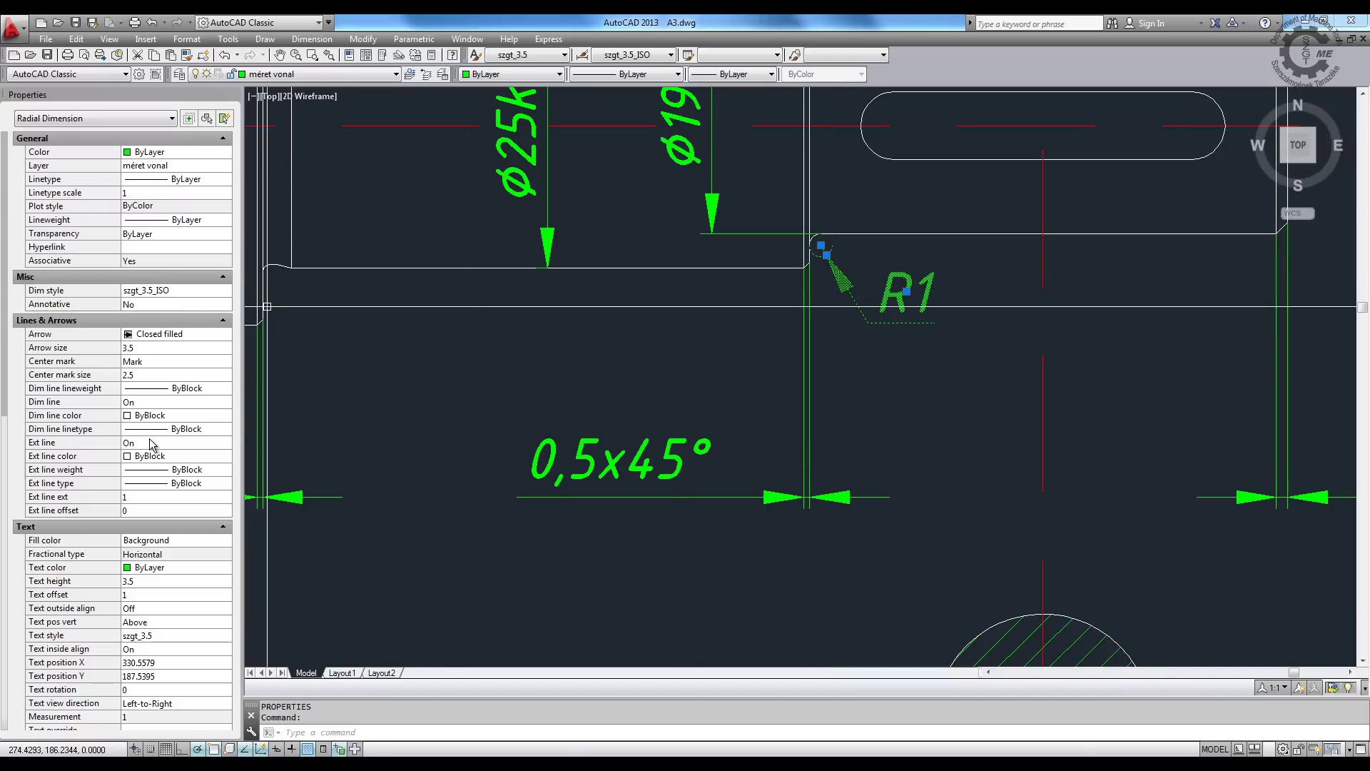
left_click(148, 467)
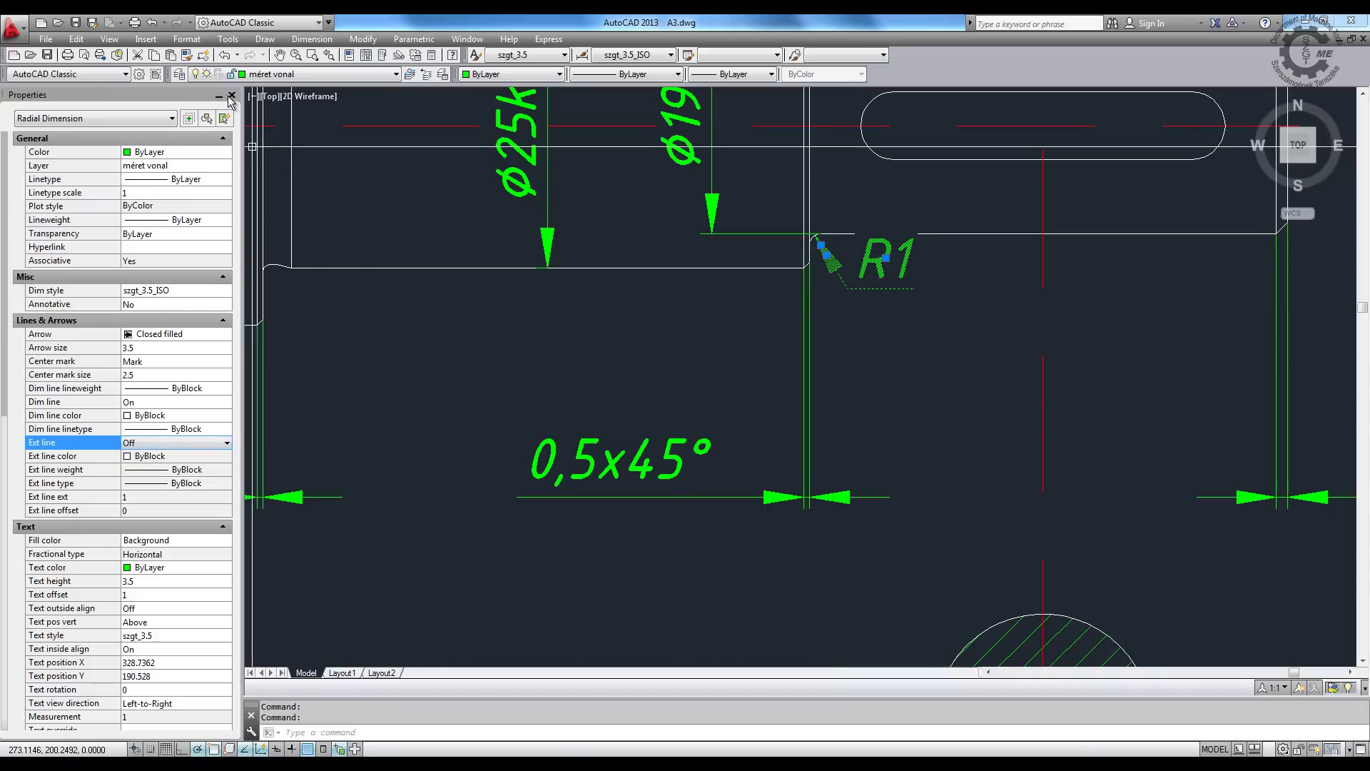
key("ctrl+1")
- Move the R1 label below the right shoulder edge using its text grip
left_click(790, 279)
left_click(787, 288)
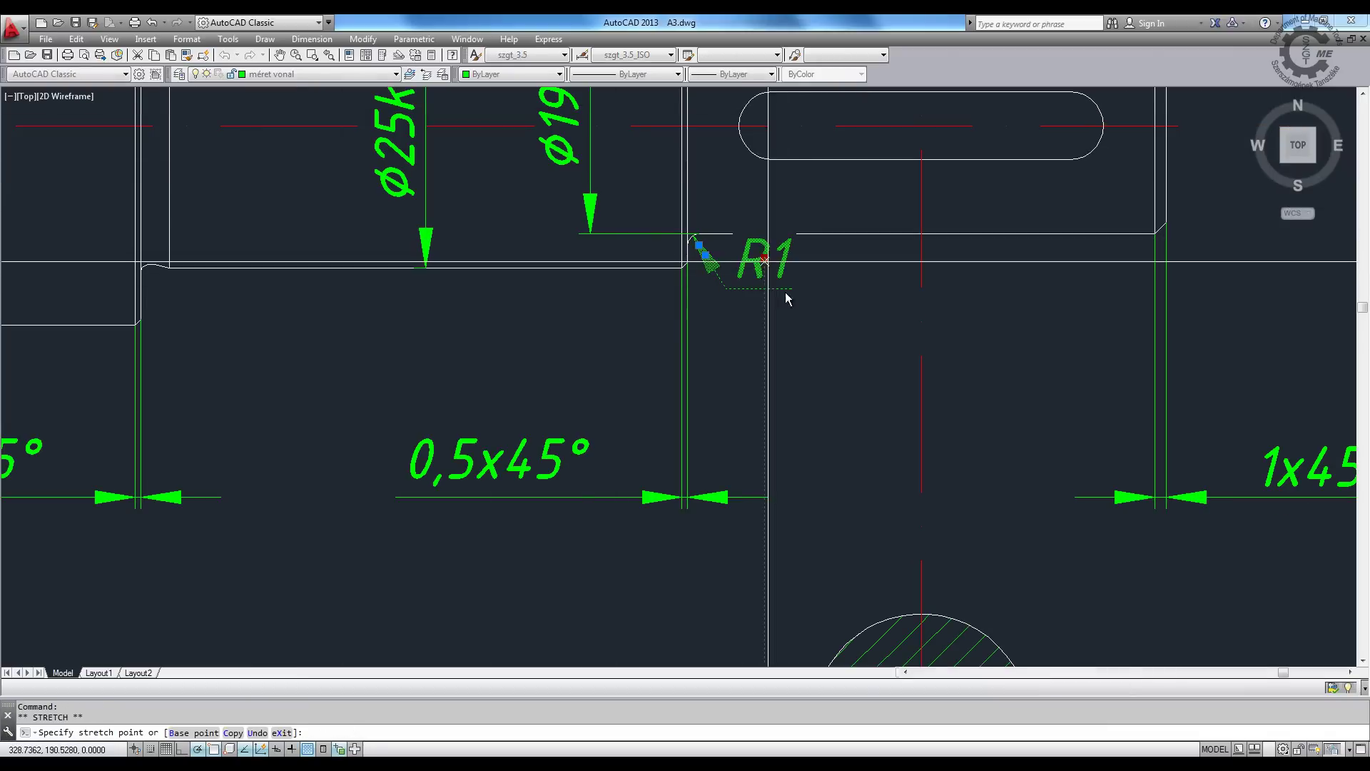
scroll(871, 307, "down", 4)
scroll(1174, 309, "up", 2)
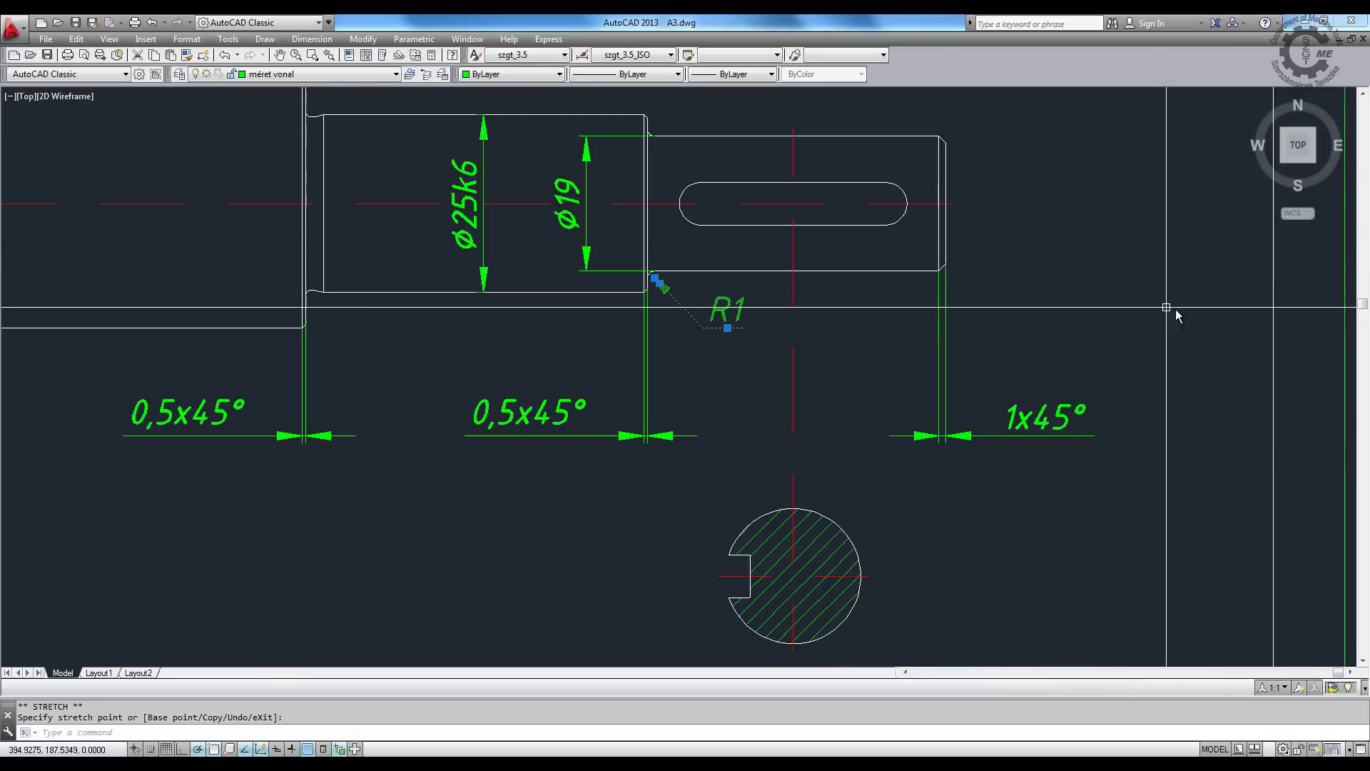
scroll(1193, 309, "down", 4)
scroll(1081, 308, "up", 3)
scroll(1081, 308, "down", 2)
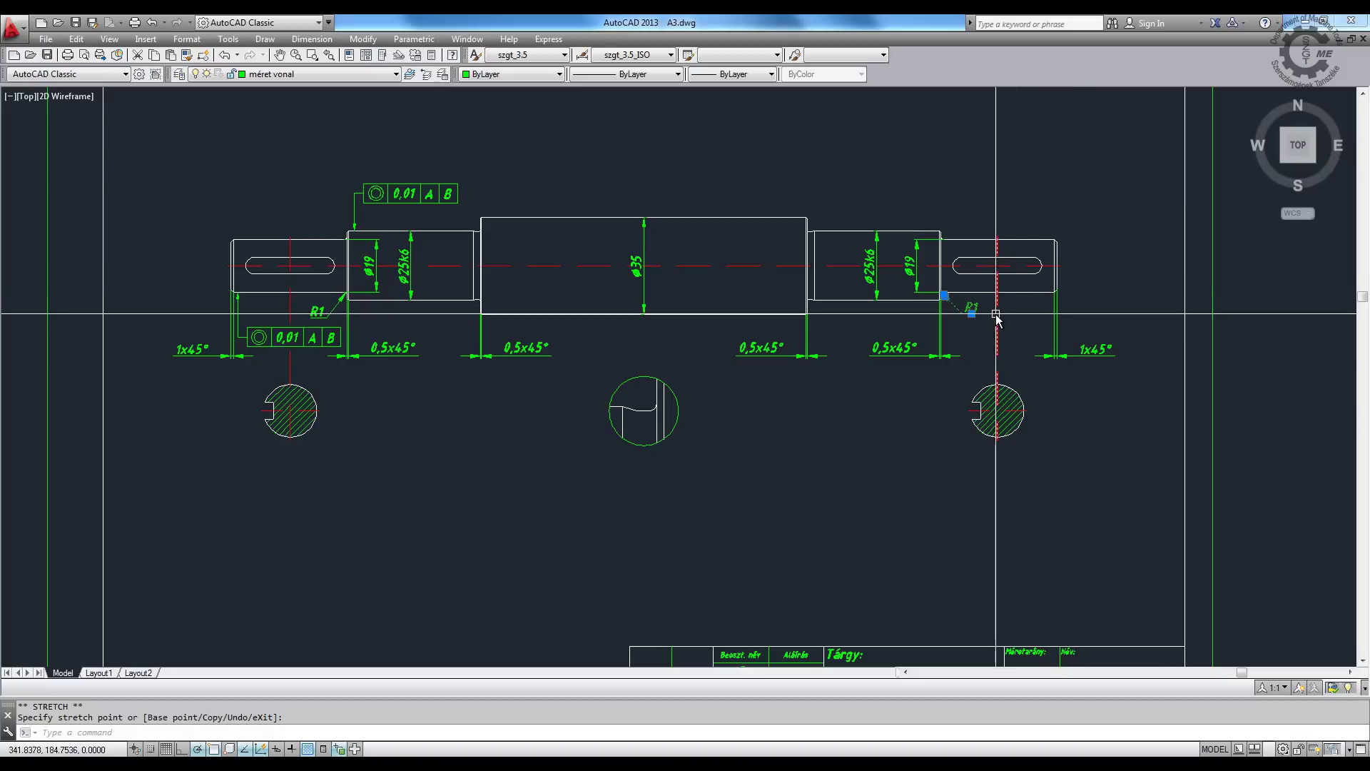
left_click(972, 313)
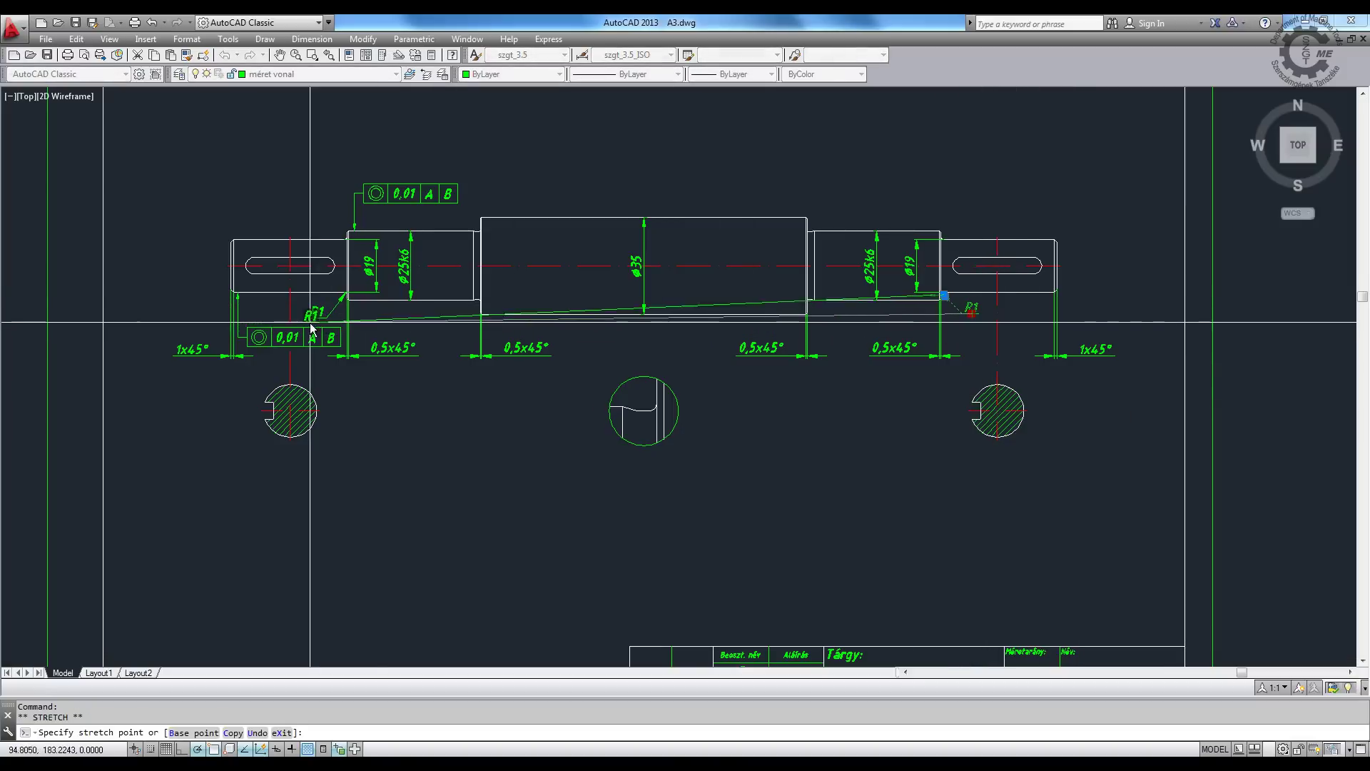
left_click(971, 318)
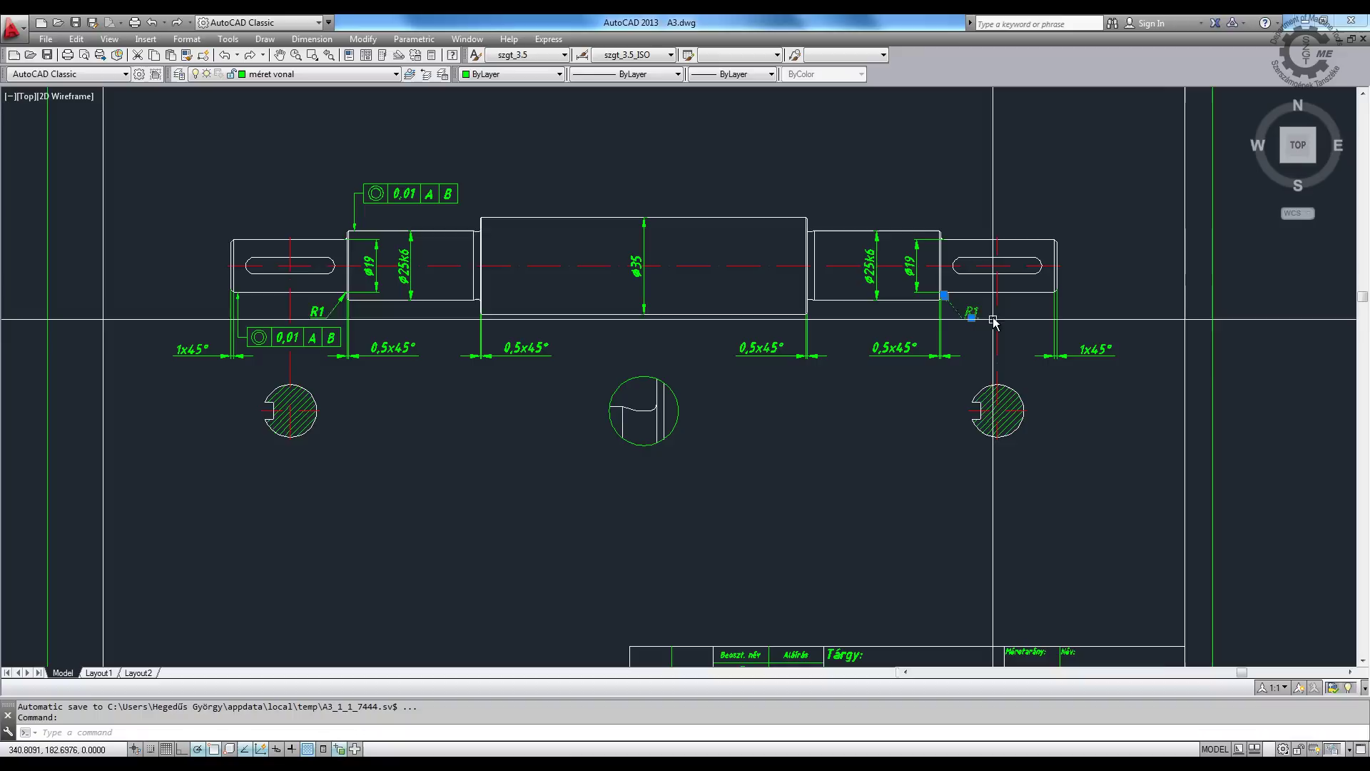
scroll(985, 301, "up", 4)
key("Escape")
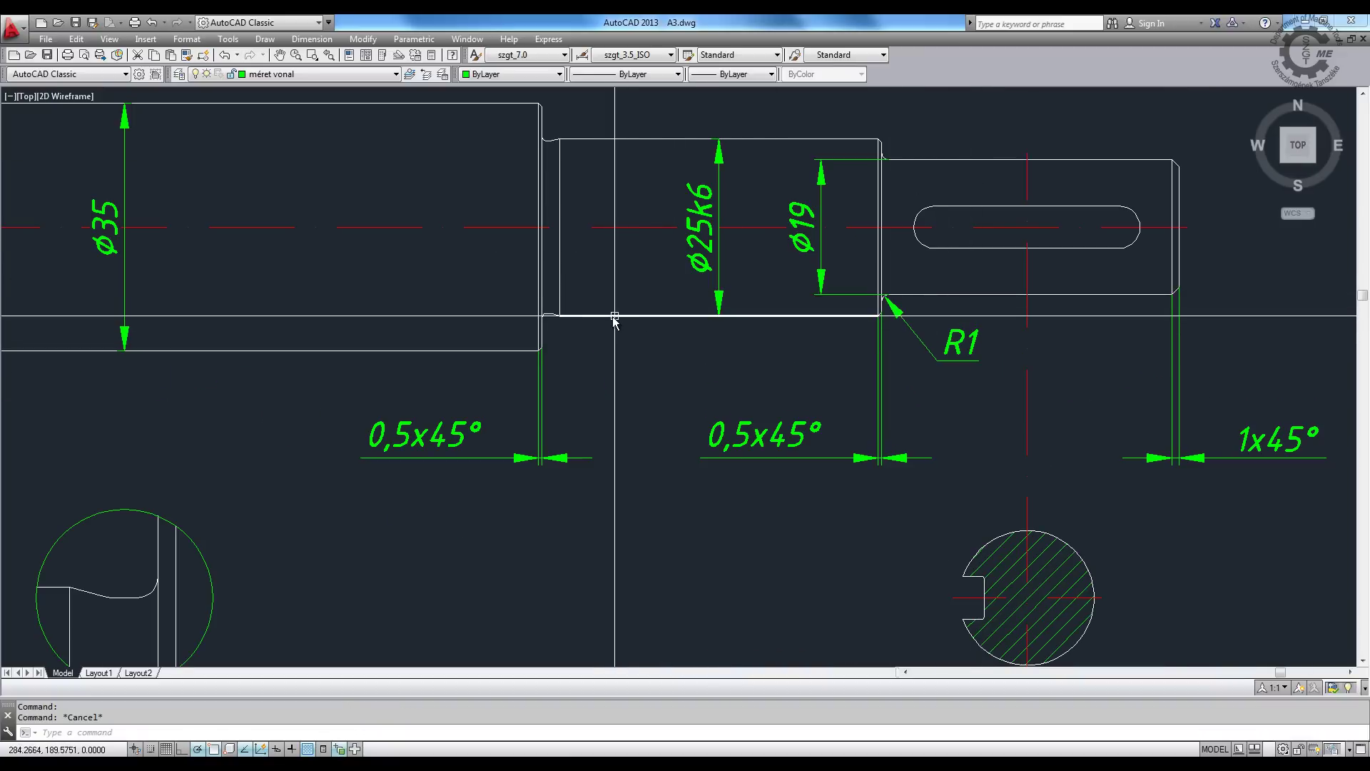
- Zoom and pan to the left ø25k6 journal and its upper tolerance frame
scroll(531, 304, "down", 3)
scroll(532, 303, "down", 2)
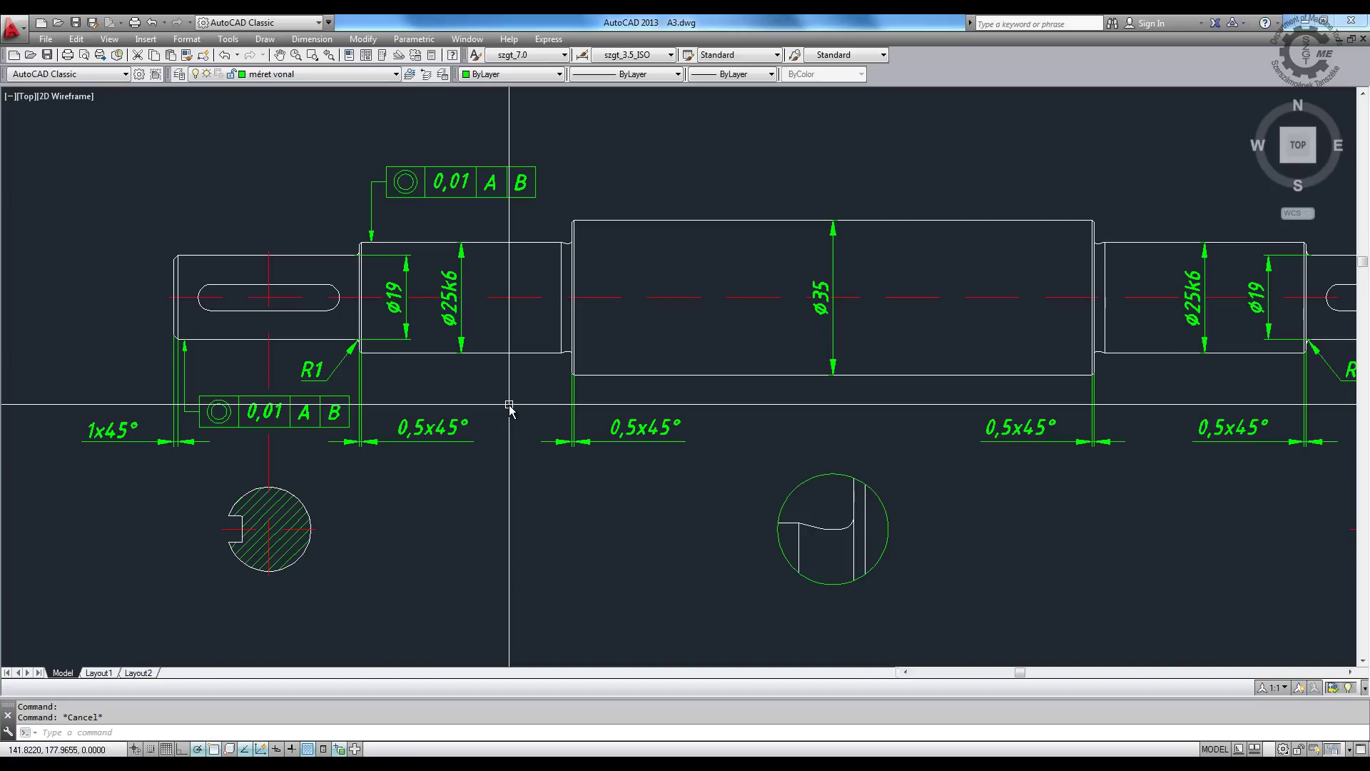
middle_click_drag(454, 361, 444, 509)
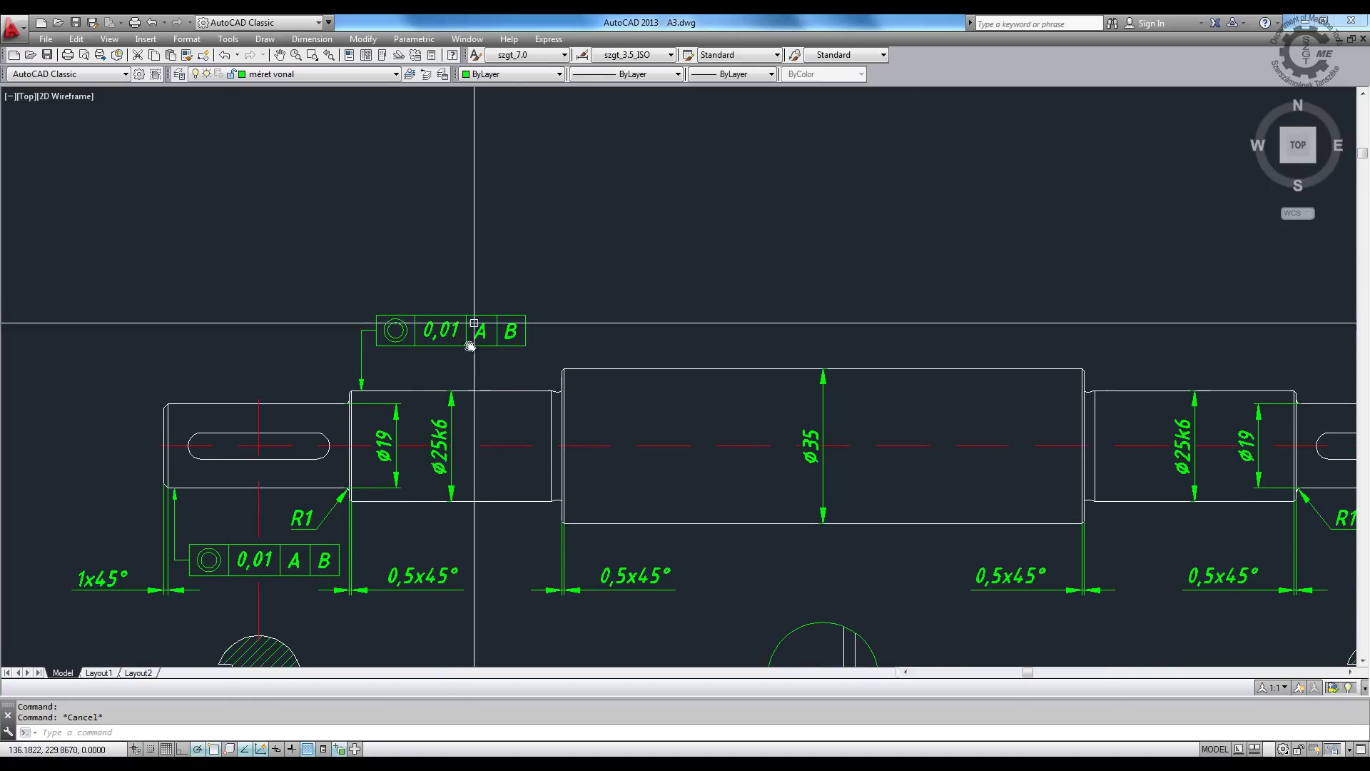
scroll(476, 350, "up", 4)
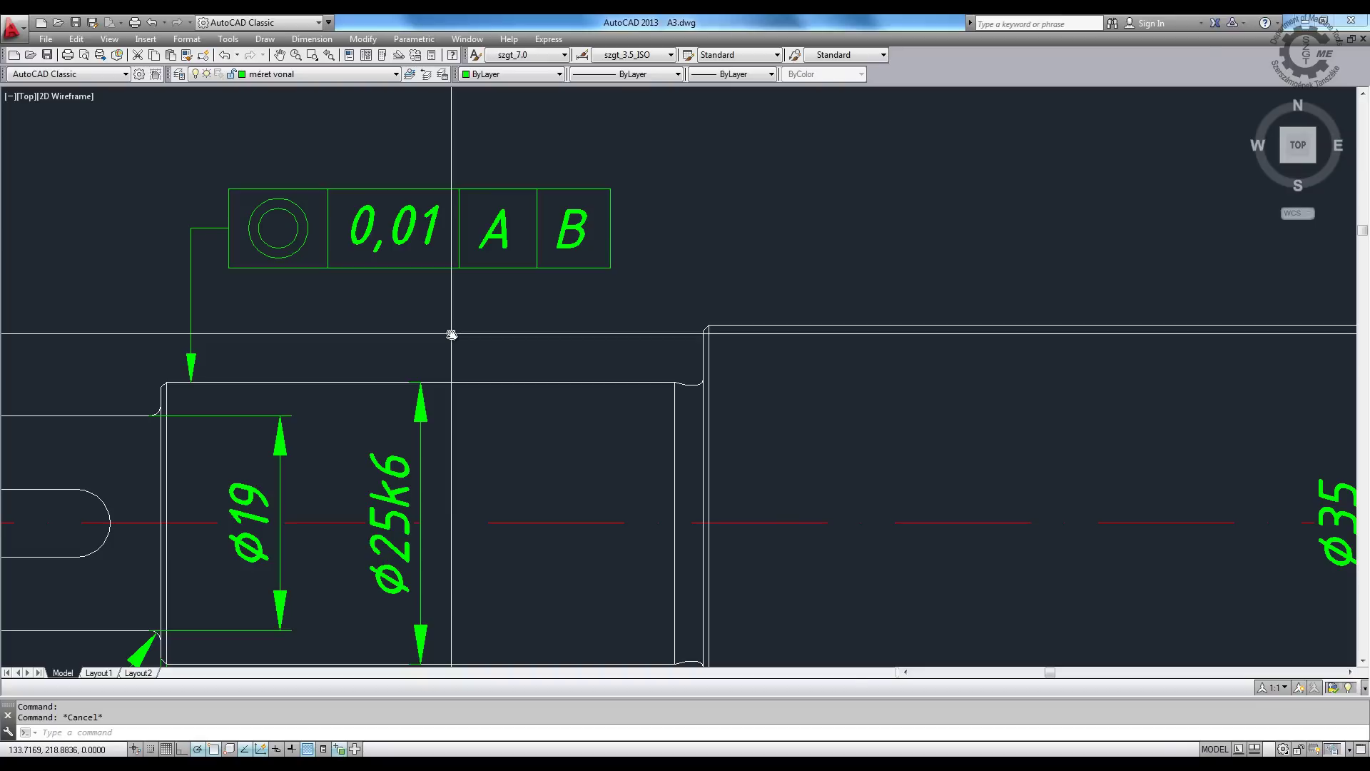
type("op")
- Turn on polar tracking with a 30° increment angle in Drafting Settings
key("Return")
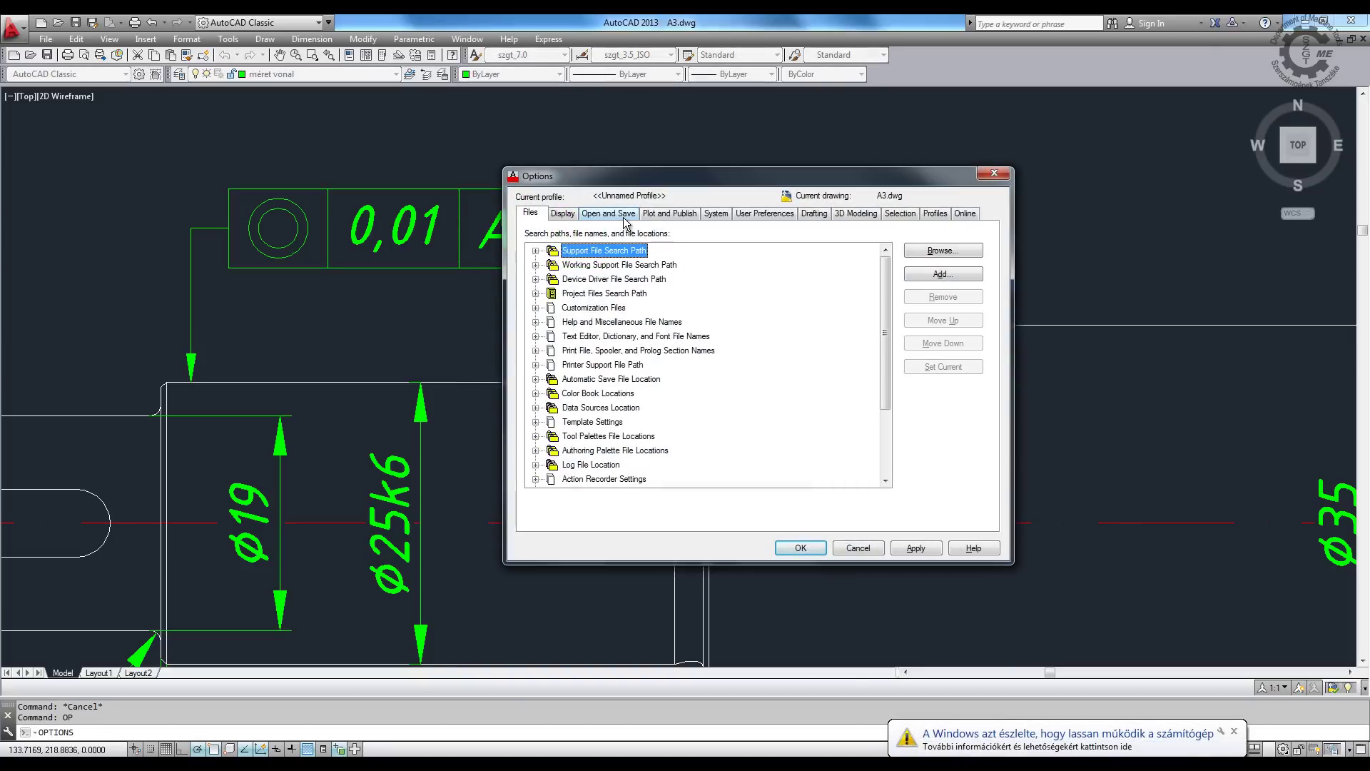
key("Escape")
type("os")
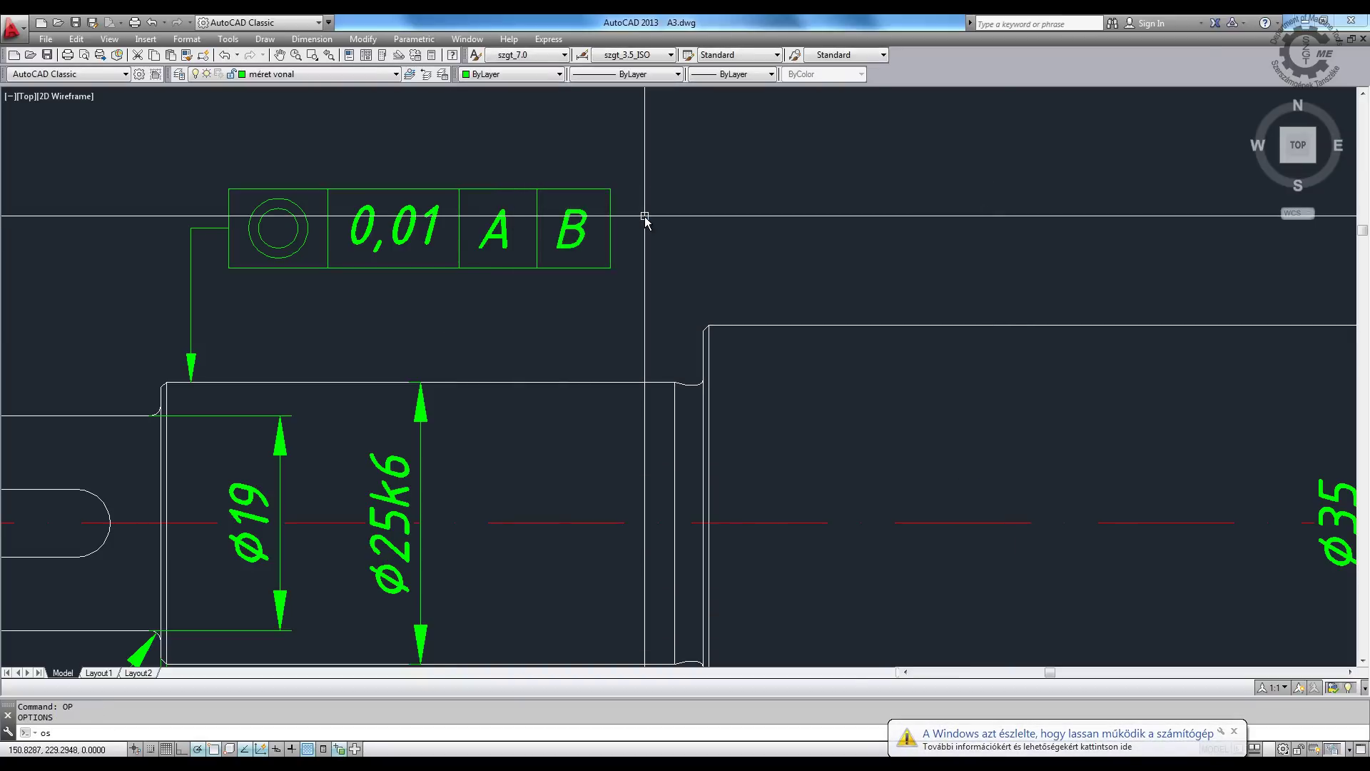
key("Return")
left_click(294, 144)
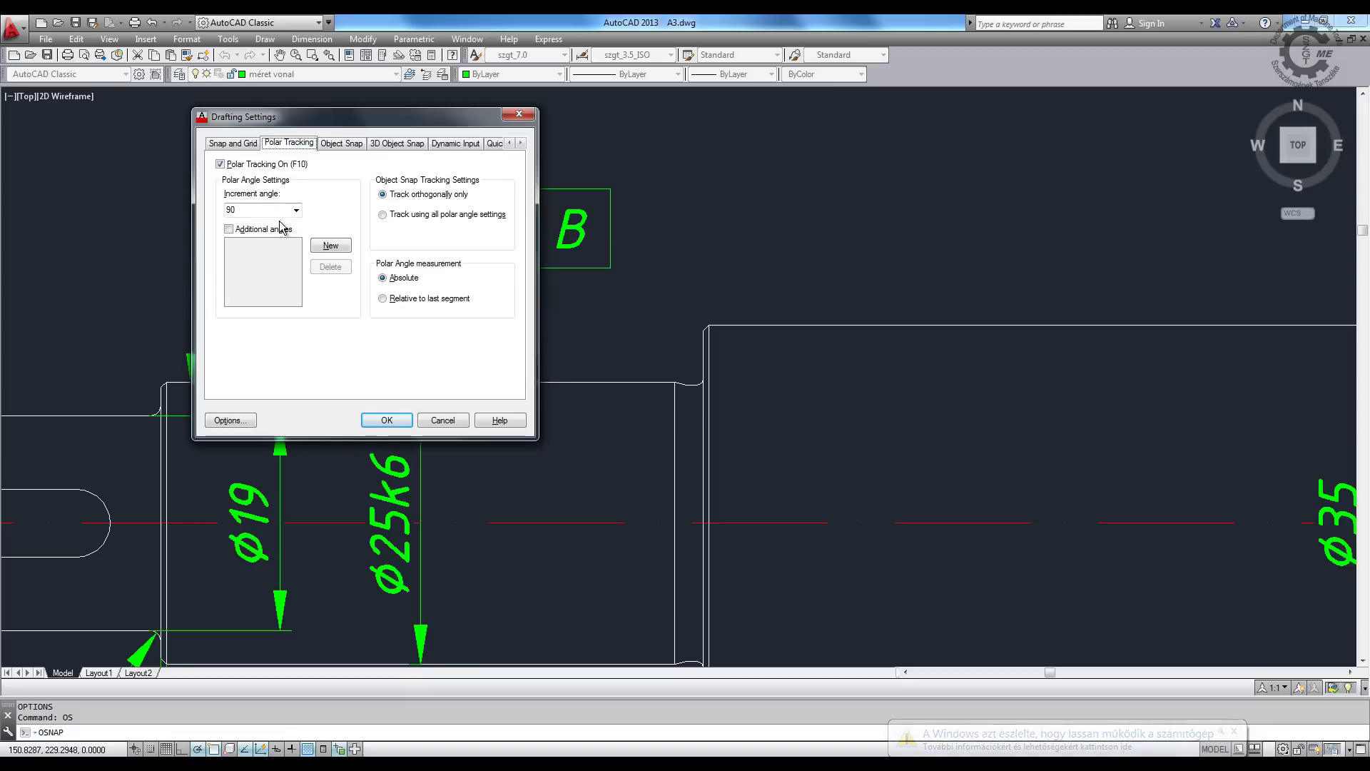
left_click(384, 421)
key("Return")
- Offset the ø25k6 journal's top edge upward by 7 as a helper line
type("7")
key("Return")
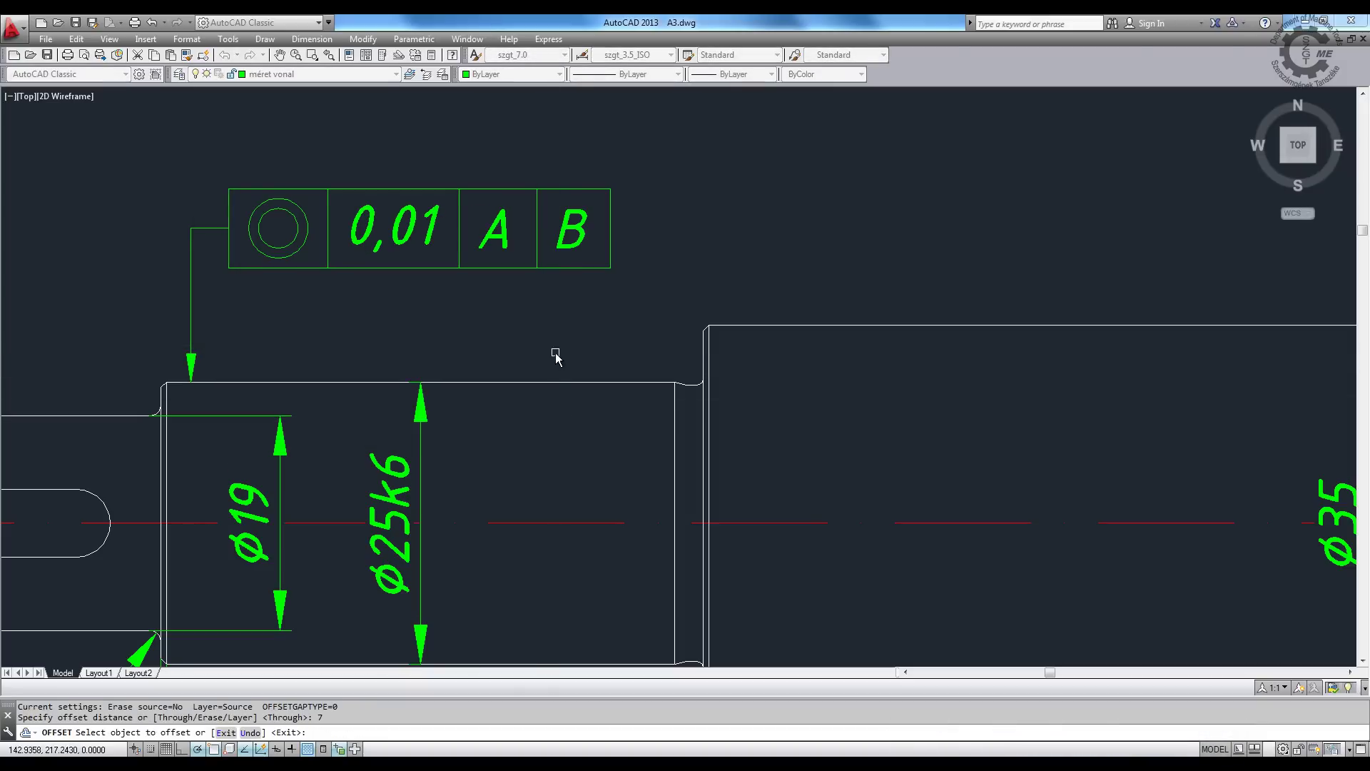
left_click(554, 383)
key("Return")
left_click(498, 317)
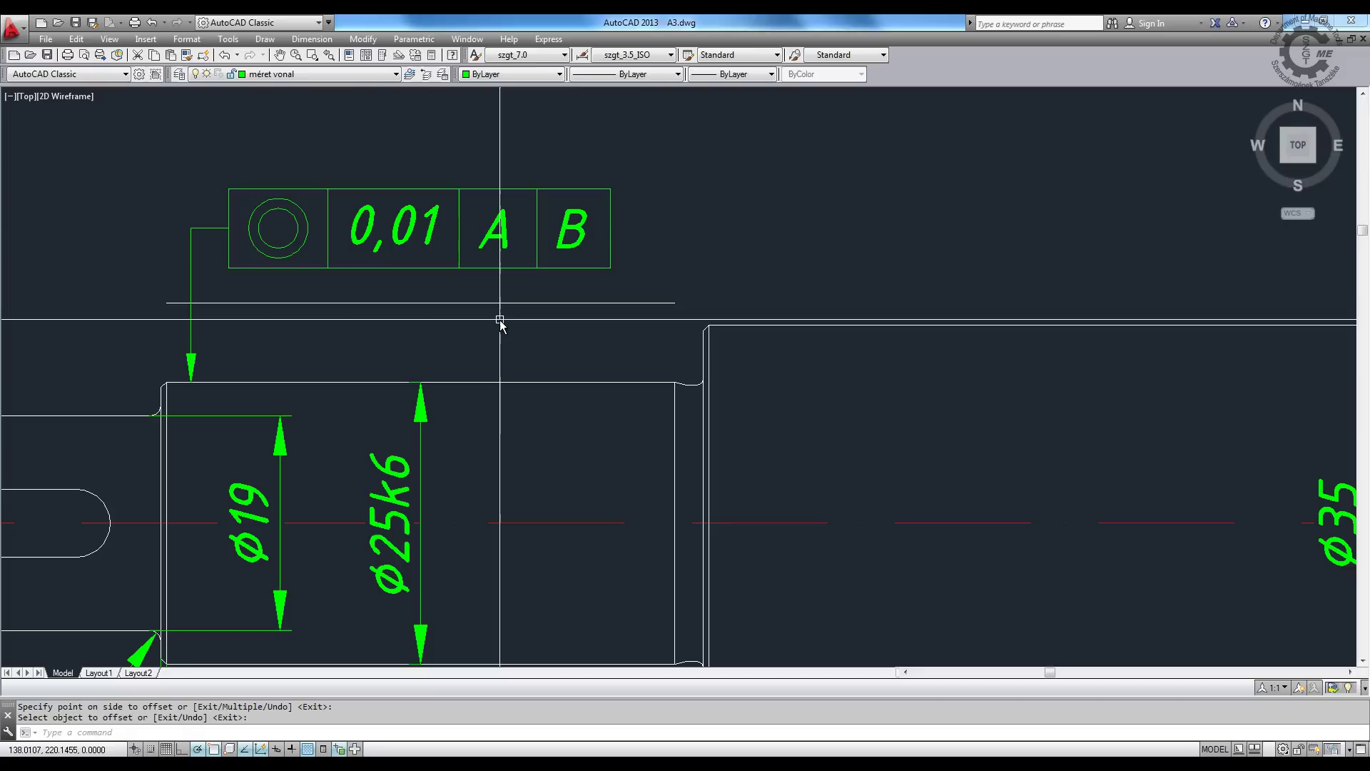
- Draw the two 60° legs of the roughness check mark on the journal's top edge
key("Return")
type("l")
key("Return")
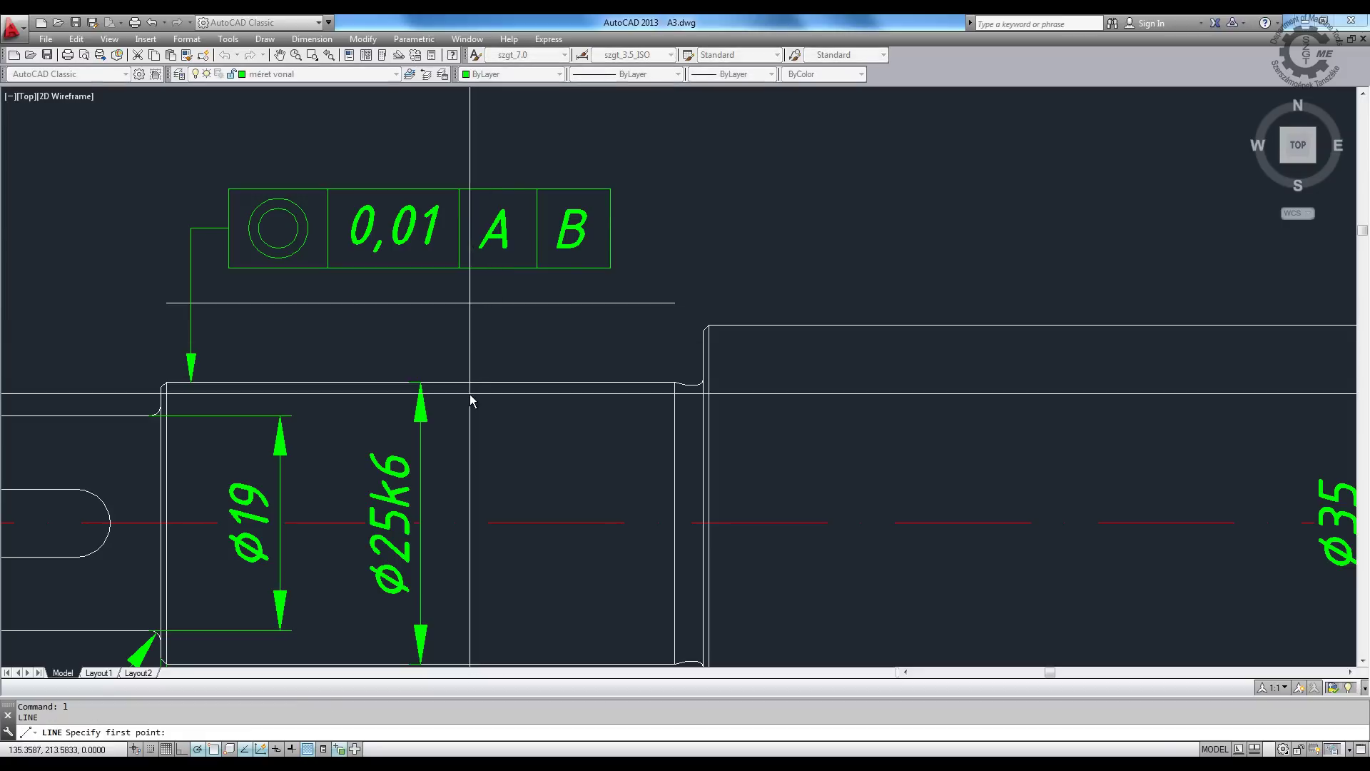
key("Return")
left_click(510, 383)
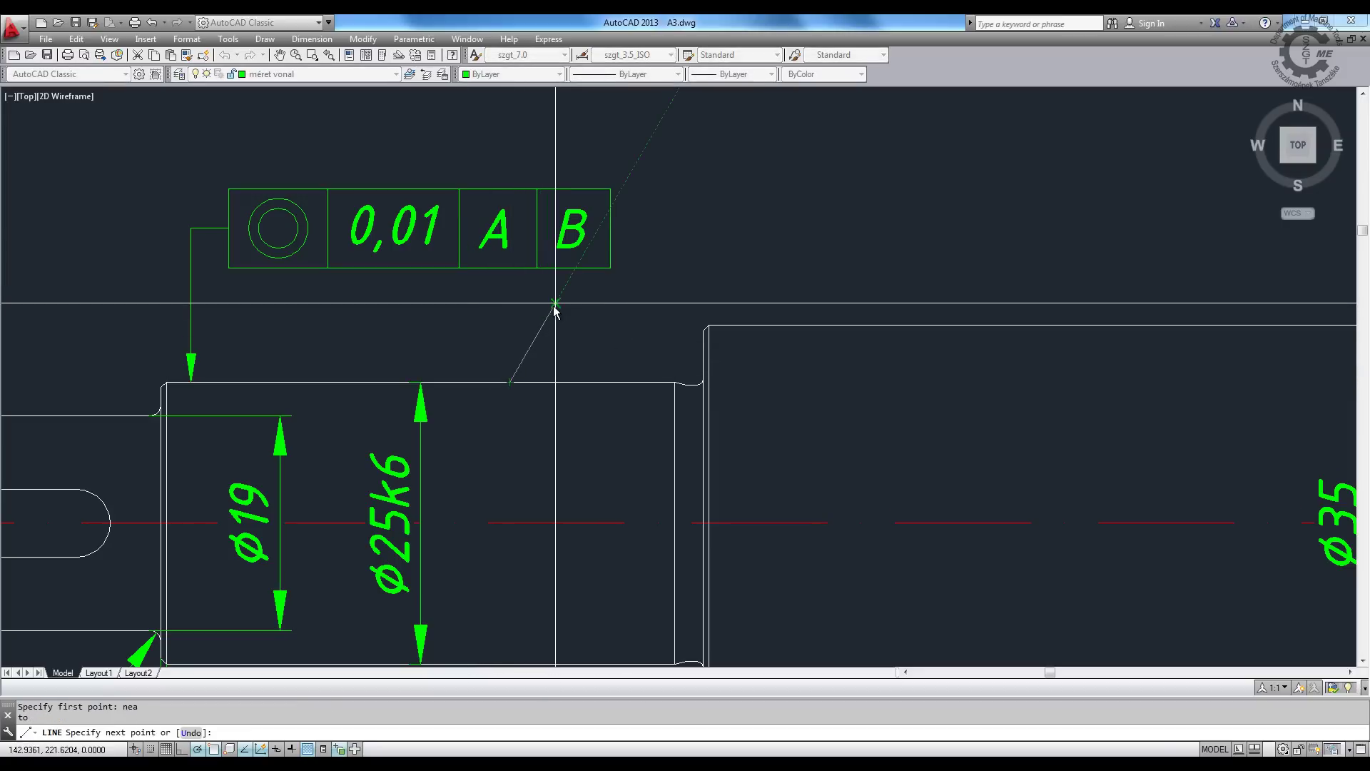
left_click(555, 303)
key("Return")
key("Return")
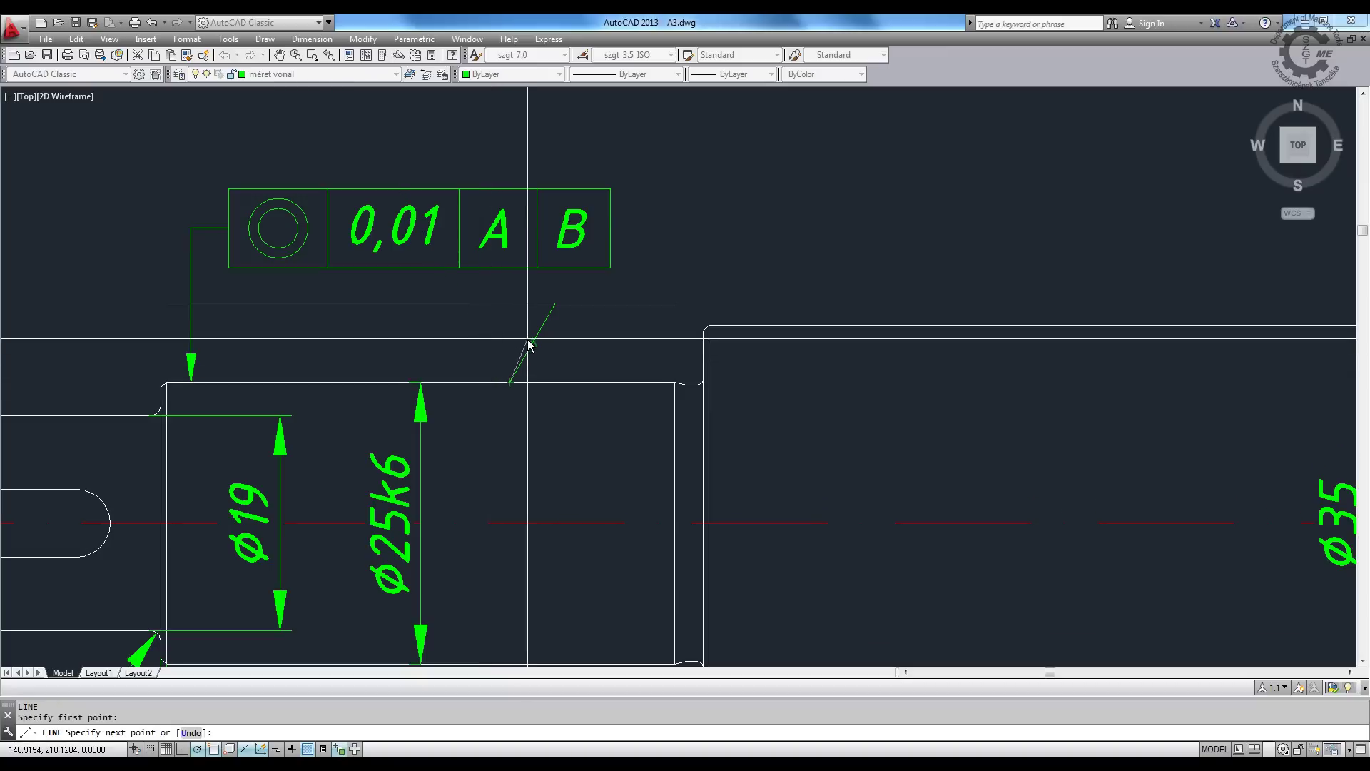
left_click(486, 342)
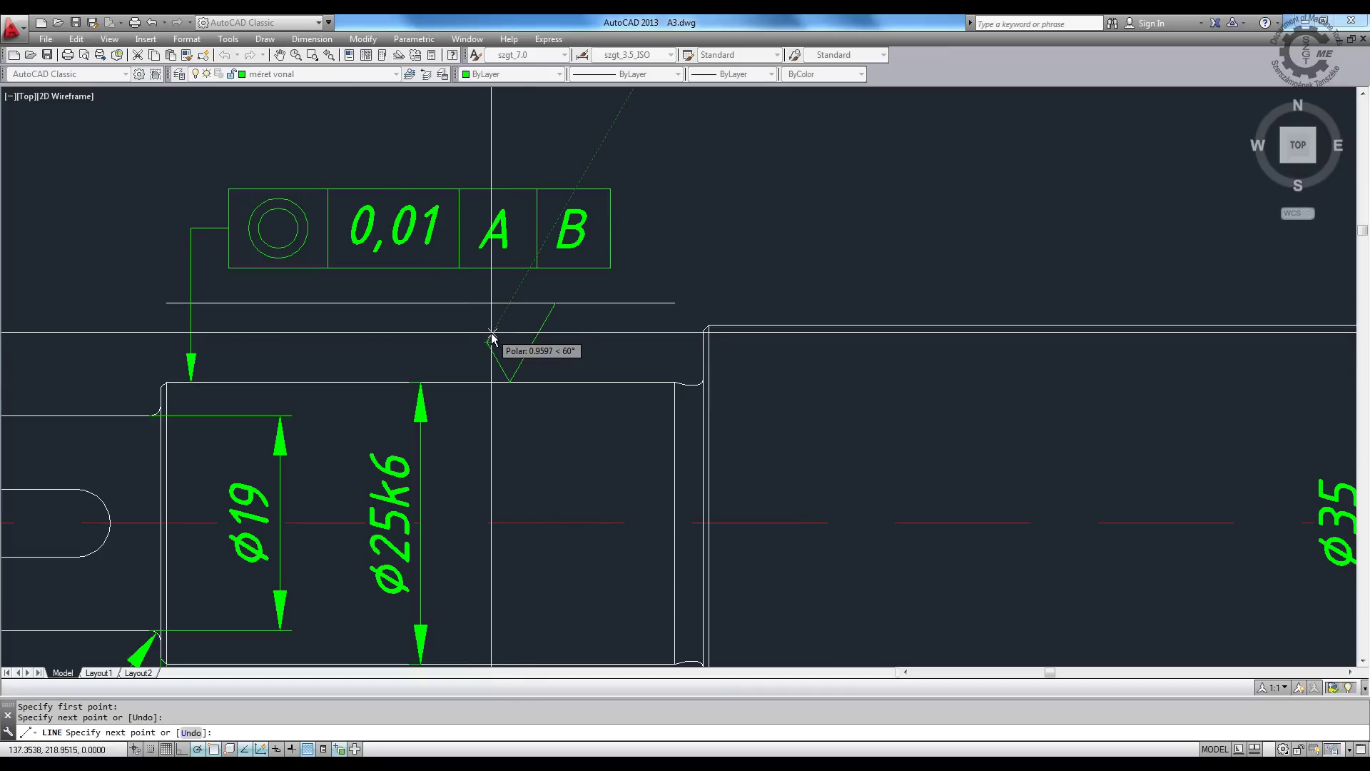
key("Return")
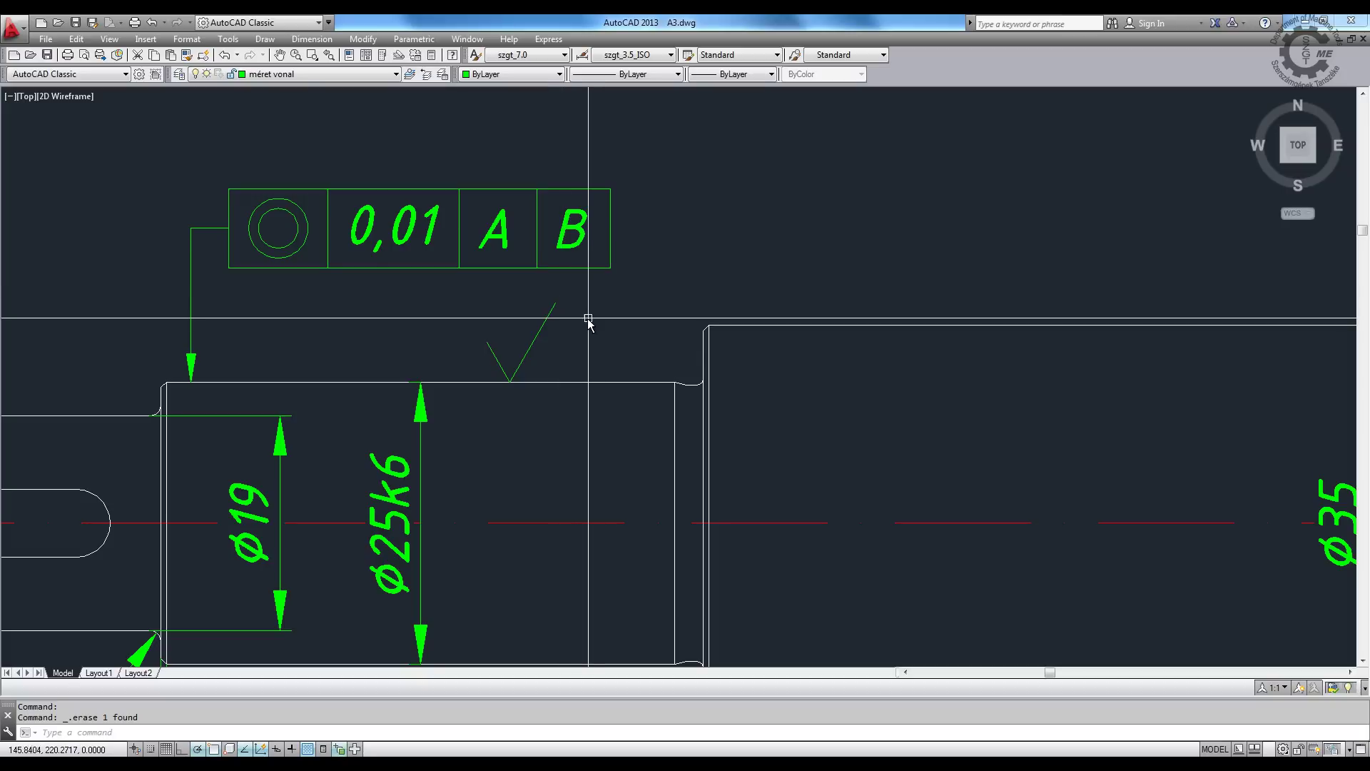
type("mt")
key("Return")
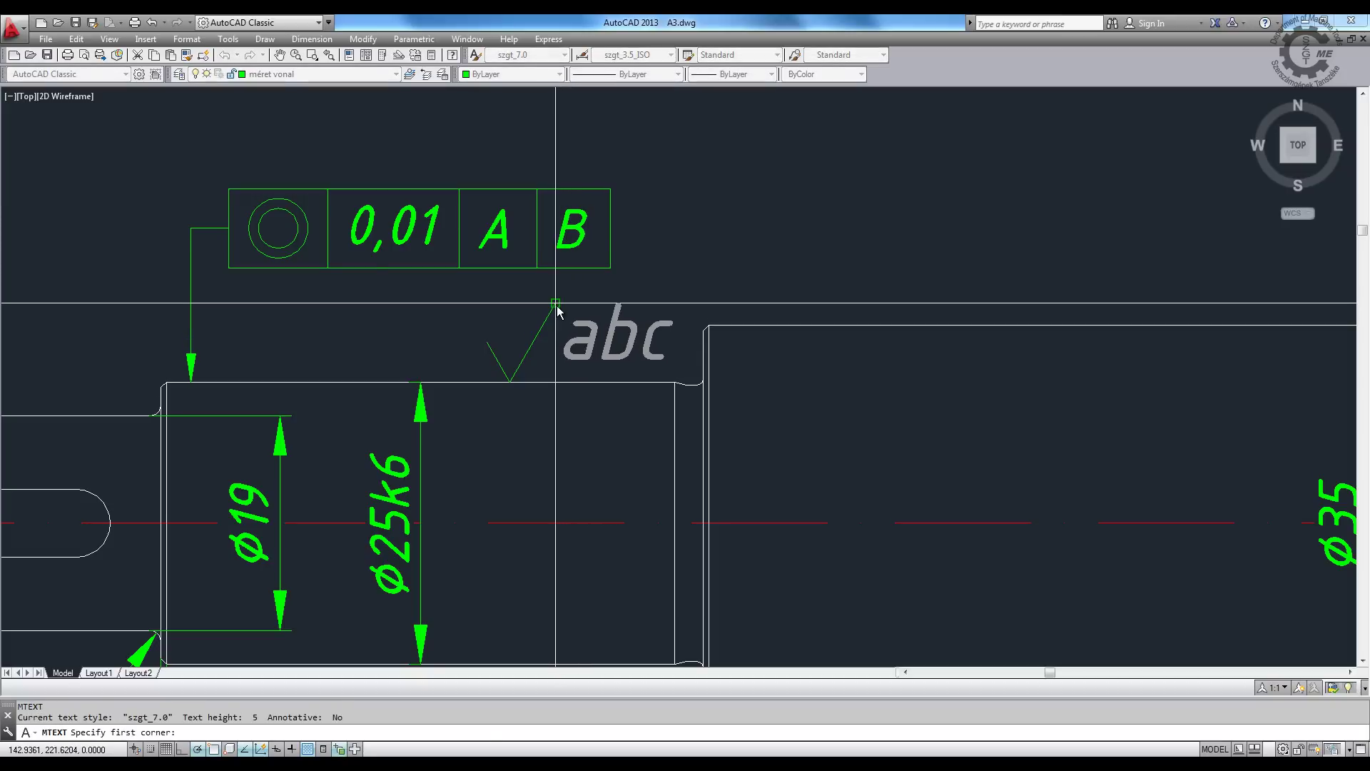
- Write middle-left justified Ra0,32 text beside the check mark
left_click(556, 305)
left_click(682, 362)
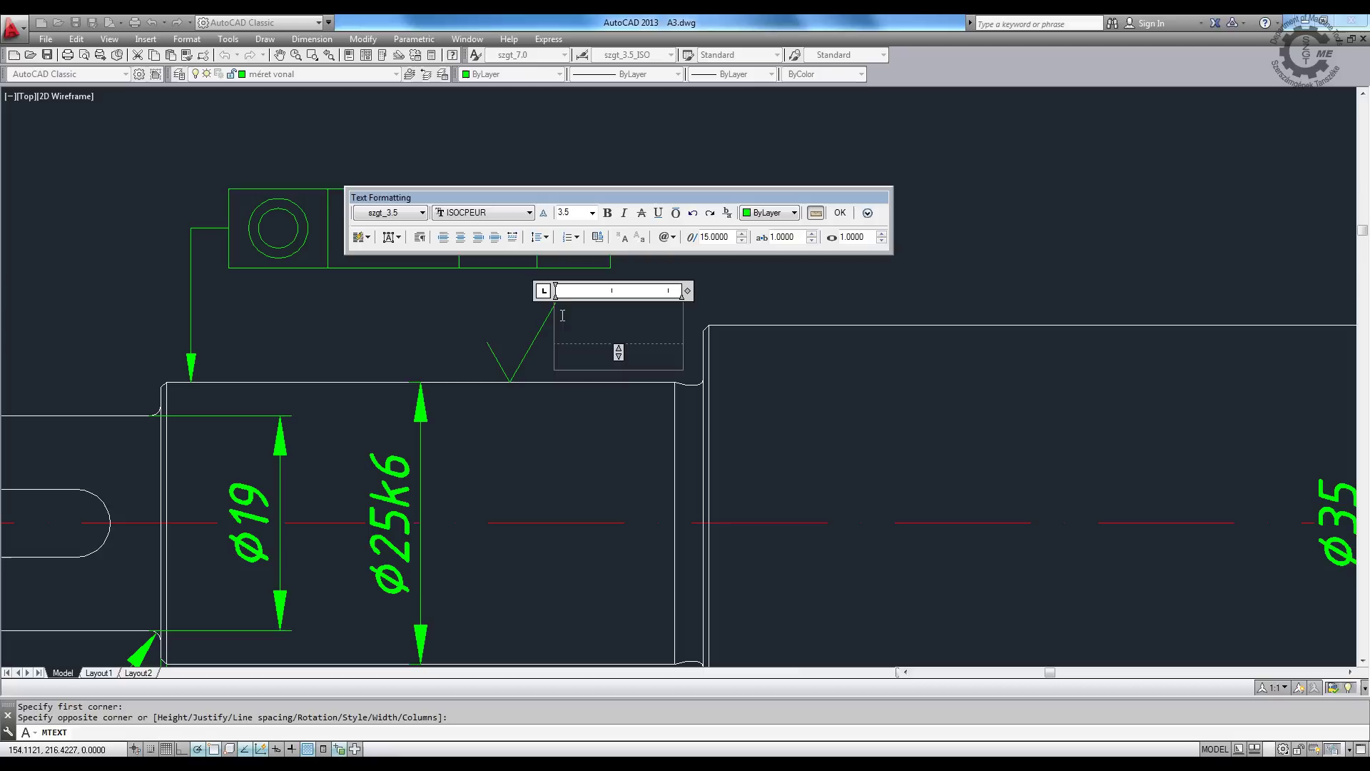
left_click(398, 237)
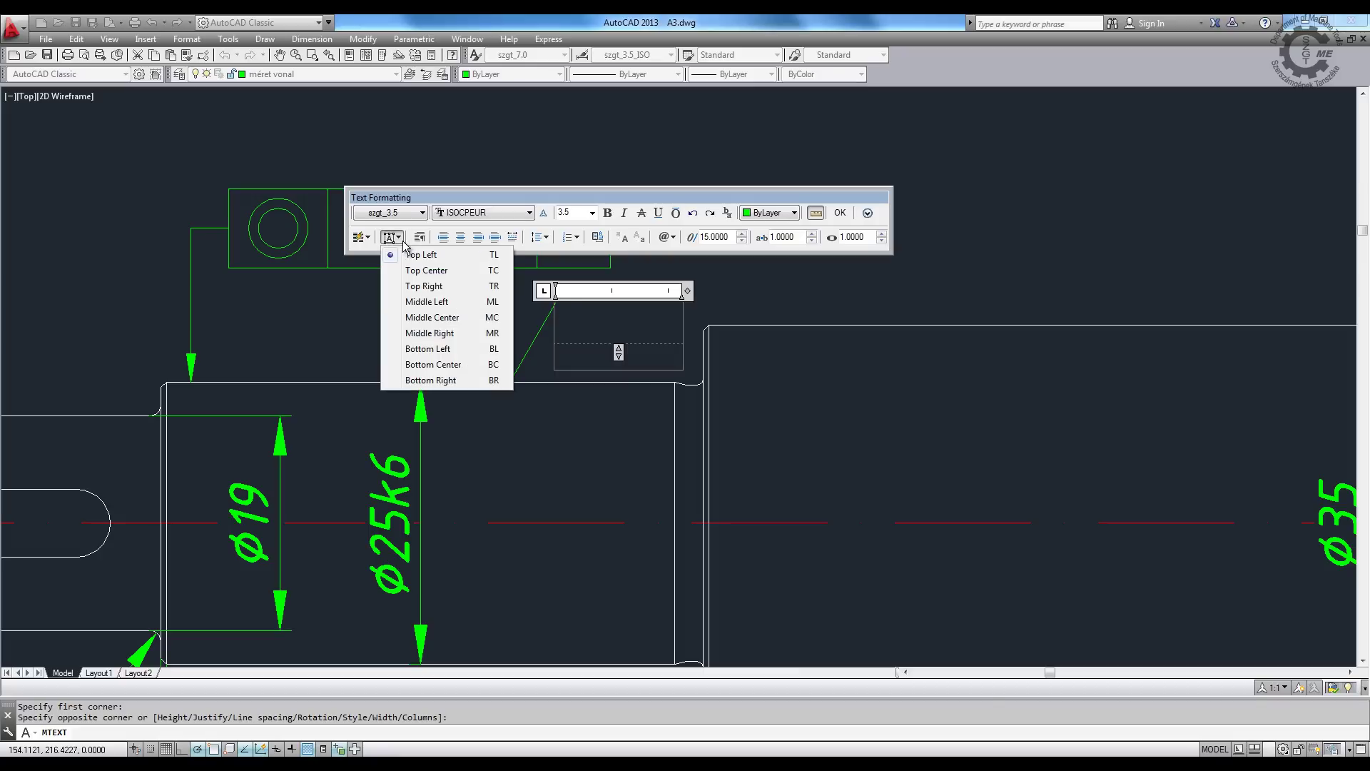
left_click(413, 302)
type("Ra")
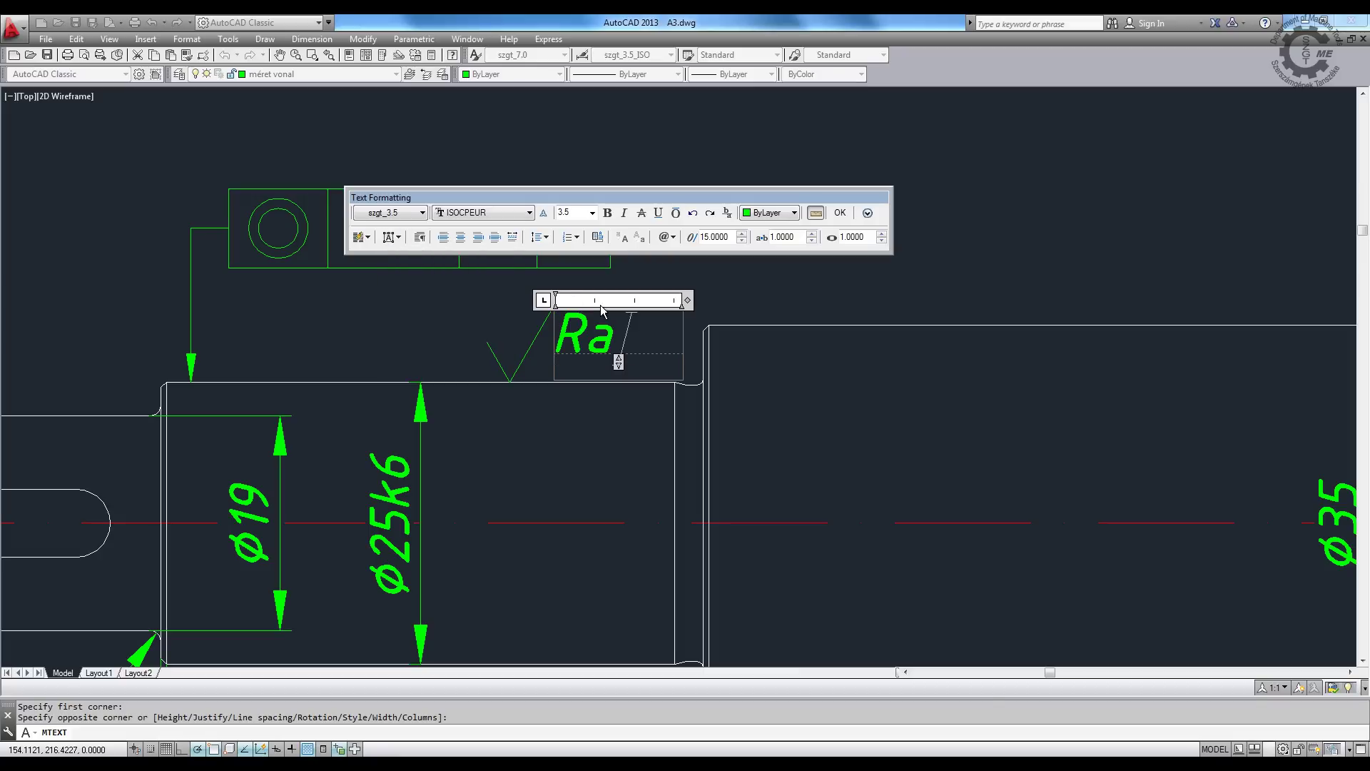
type("0,32")
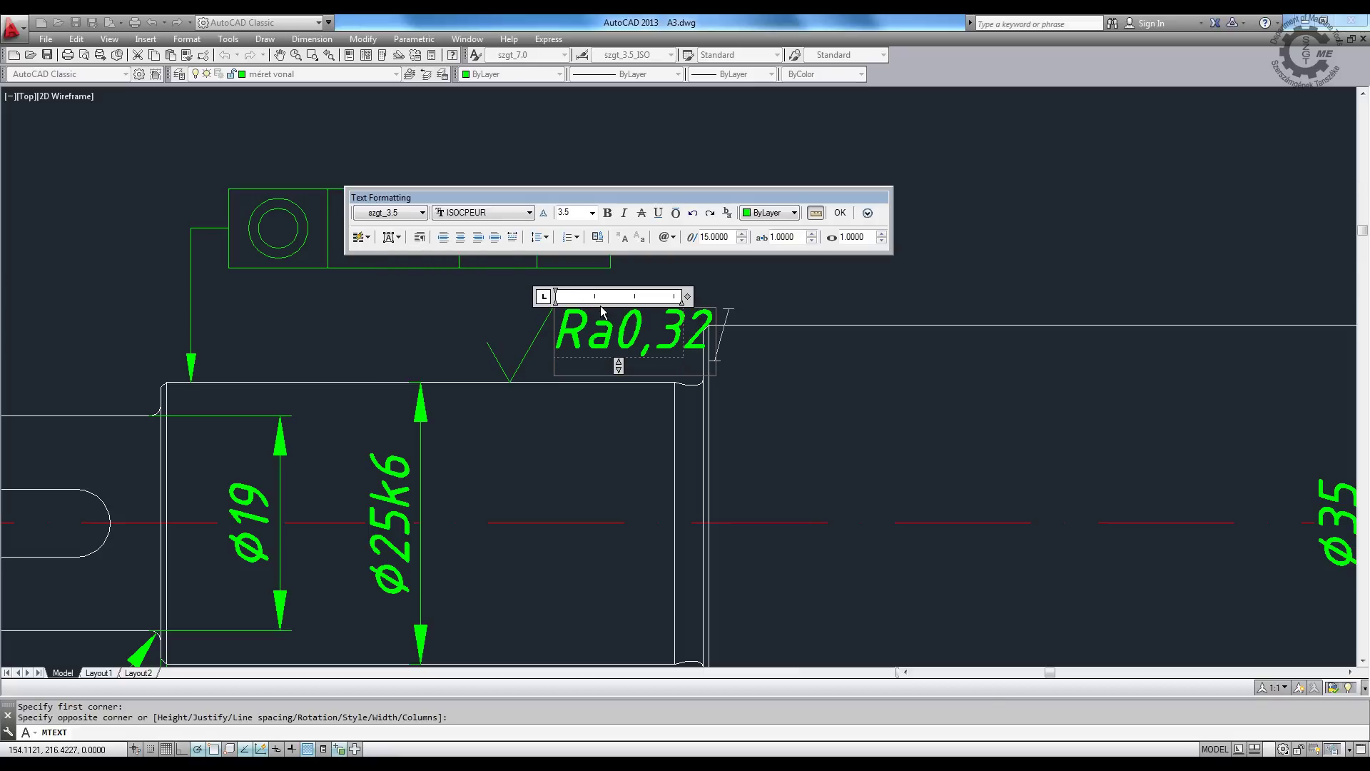
left_click(839, 214)
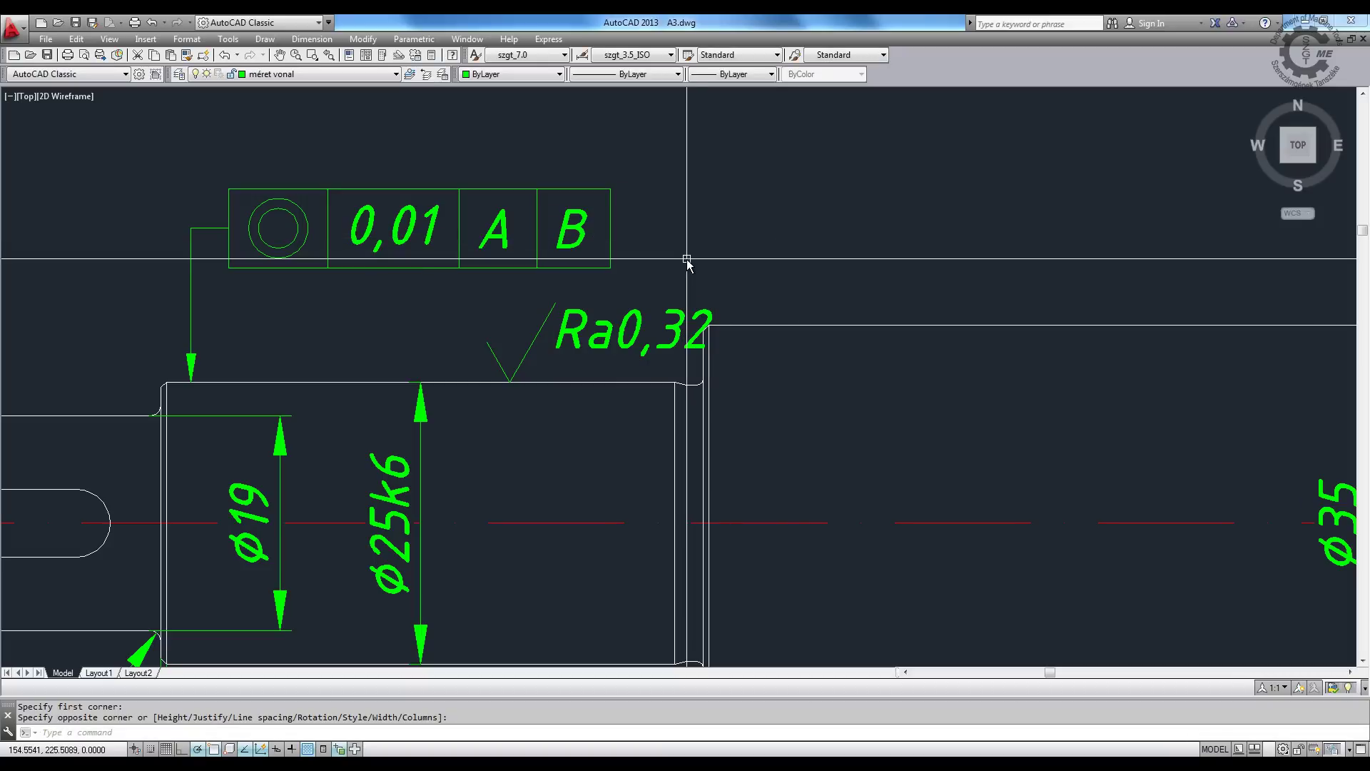
- Move the Ra0,32 text and check mark further left
type("m")
key("Return")
left_click_drag(638, 382, 446, 303)
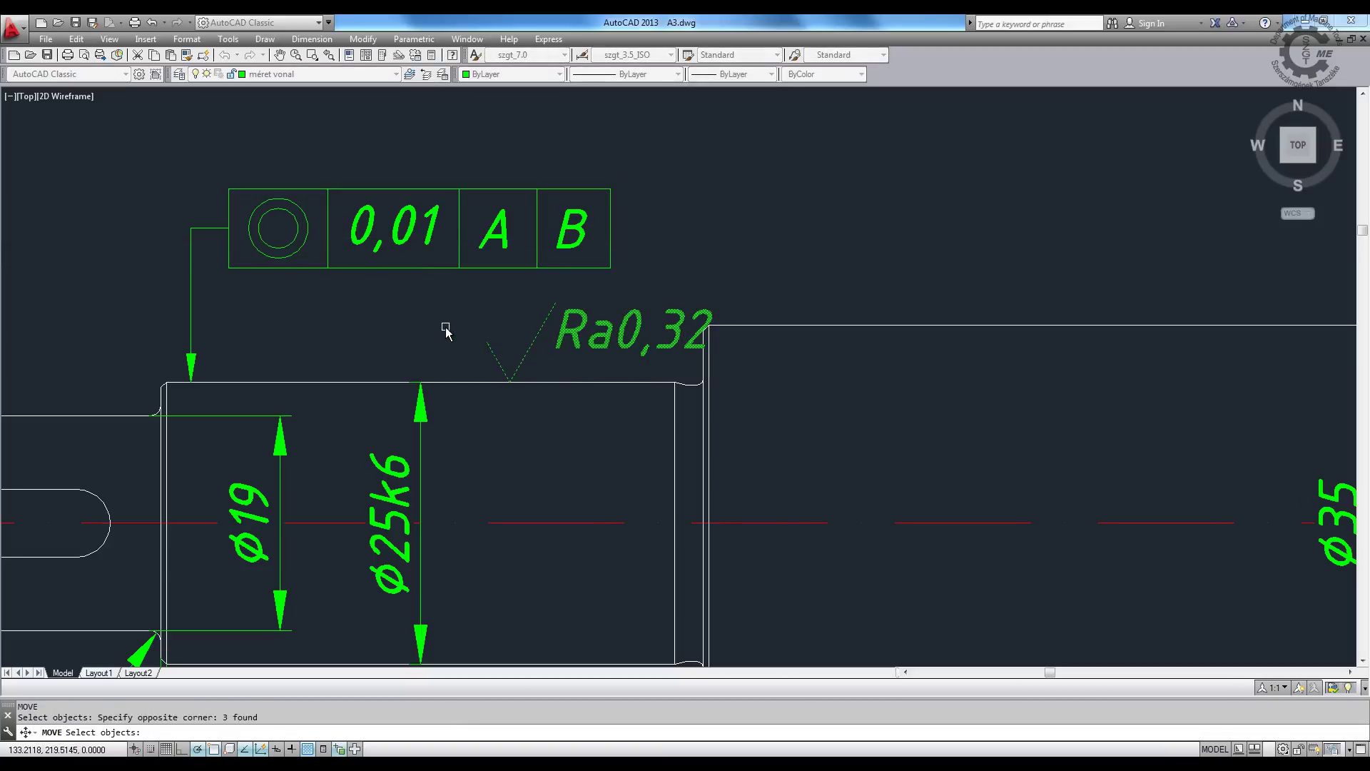
key("Return")
left_click(439, 324)
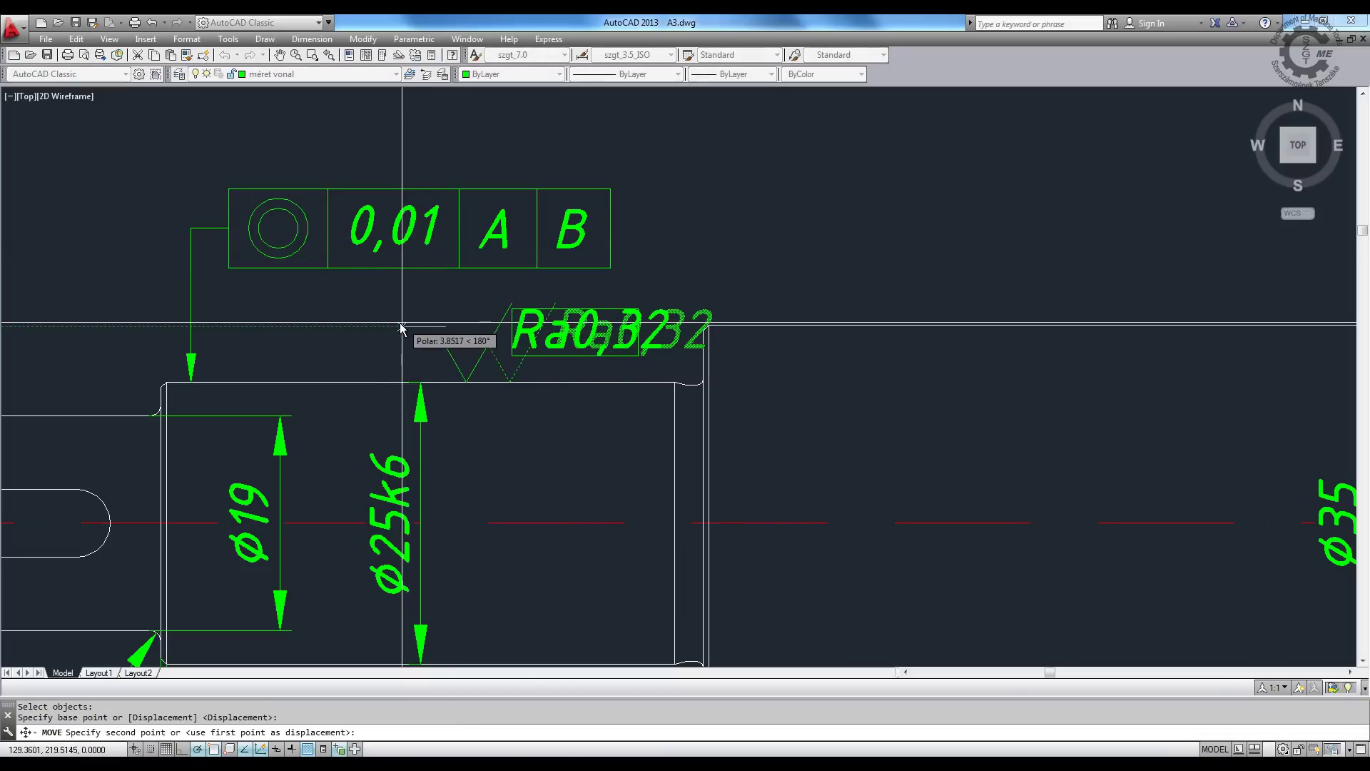
left_click(384, 325)
left_click(469, 306)
type("1")
key("Return")
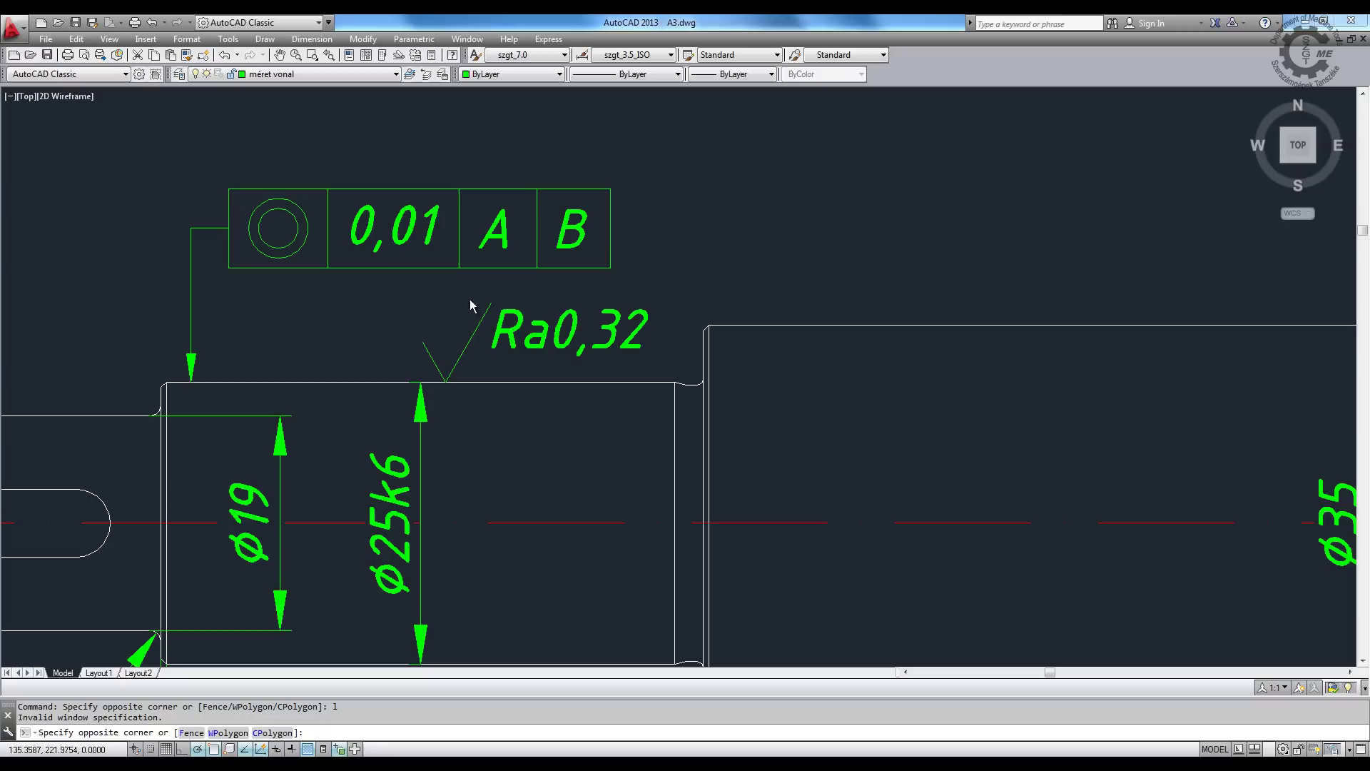
key("Escape")
- Draw a horizontal line from the check mark tip over the Ra0,32 text
type("l")
key("Return")
left_click(491, 304)
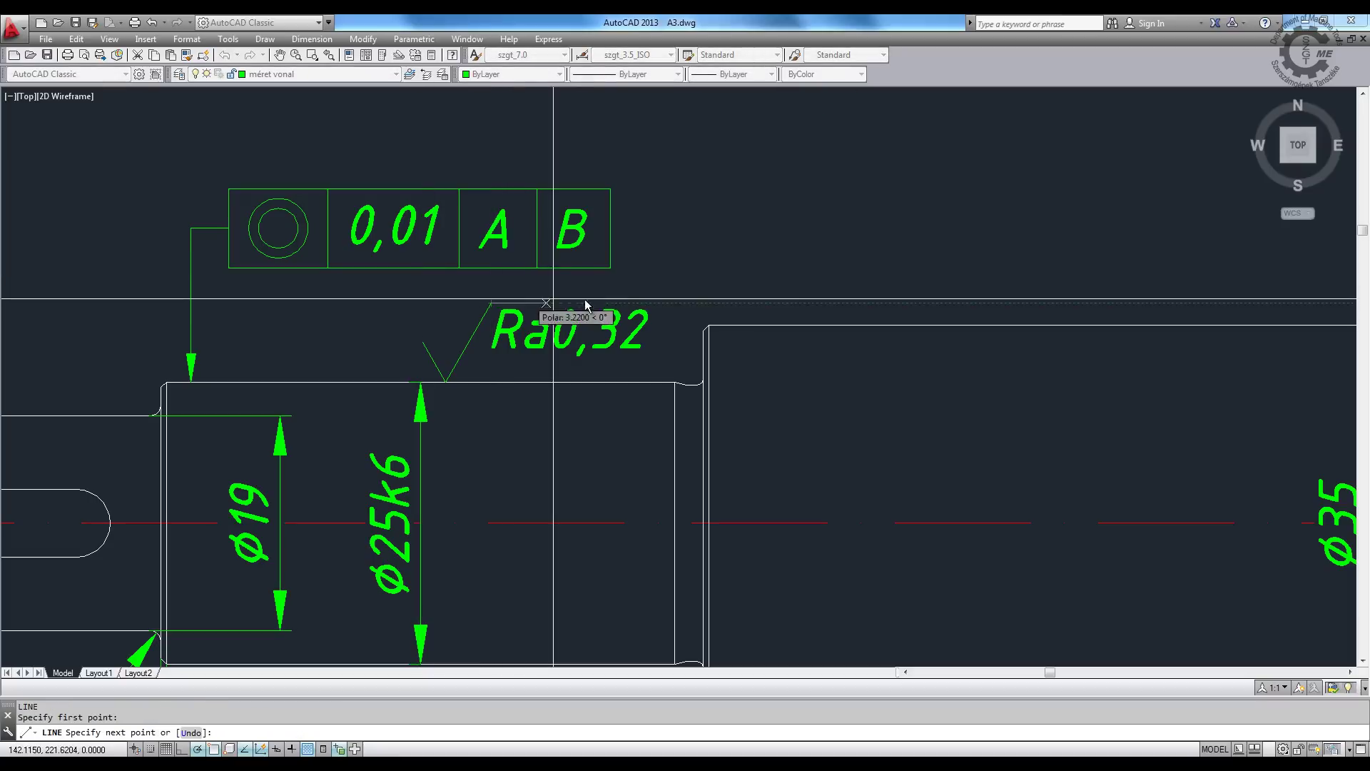
left_click(654, 303)
key("Return")
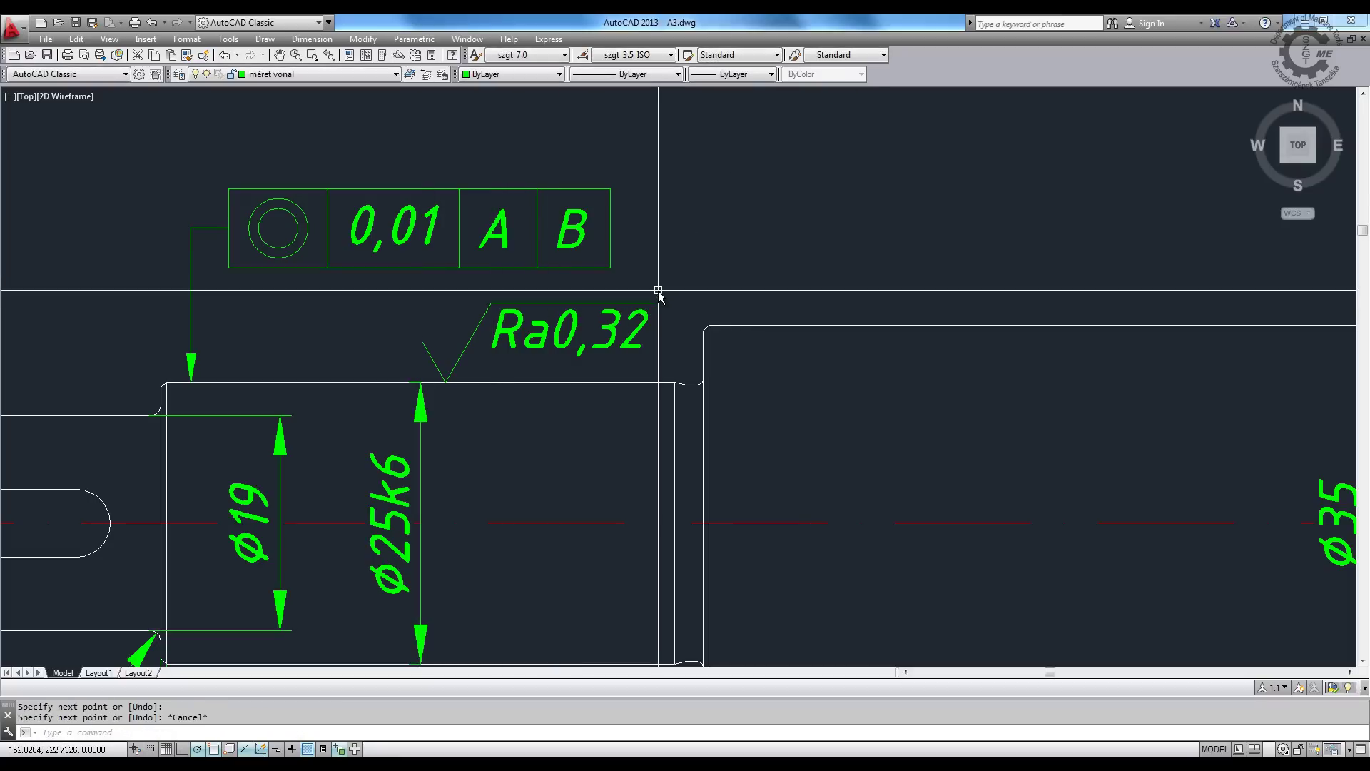
- Select the Ra0,32 roughness symbol for copying, retrying after a cancelled first attempt
type("co")
key("Return")
left_click(614, 371)
left_click(334, 304)
key("Return")
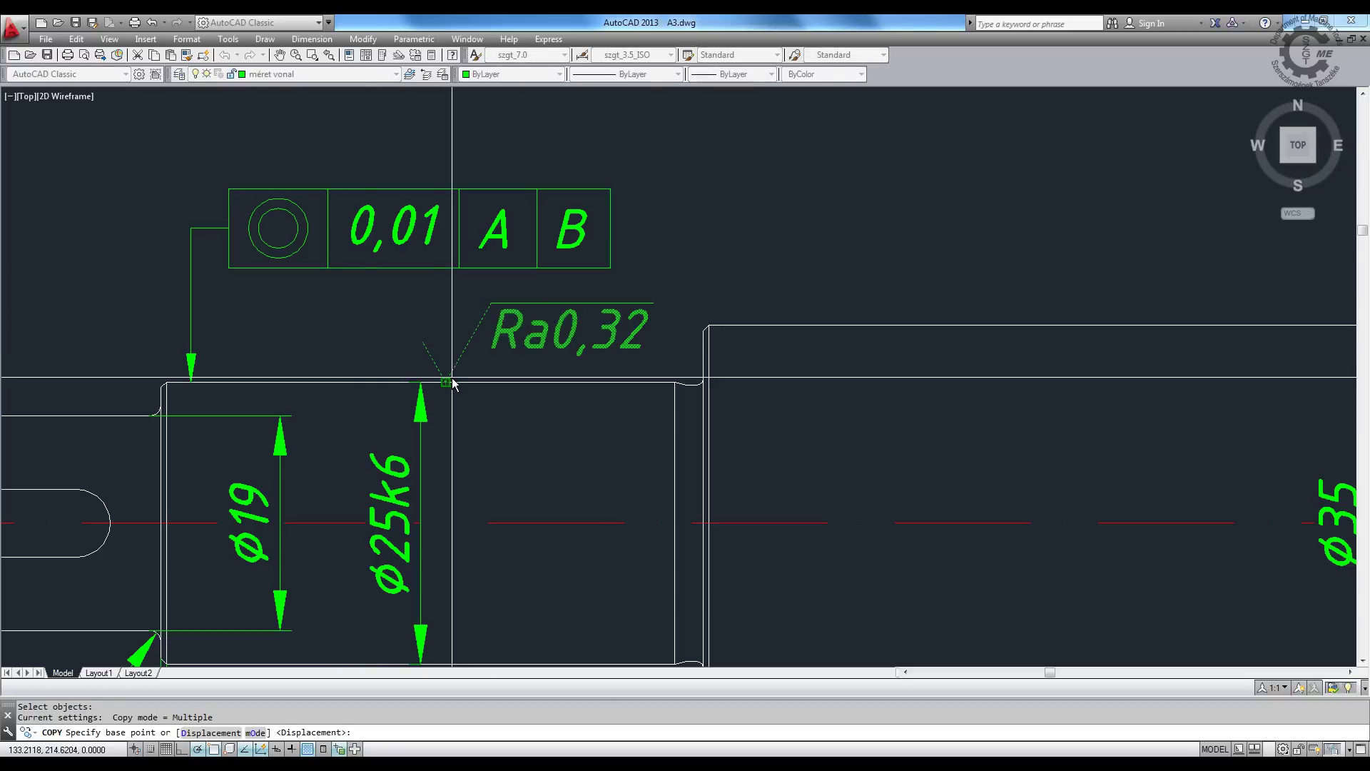
key("Escape")
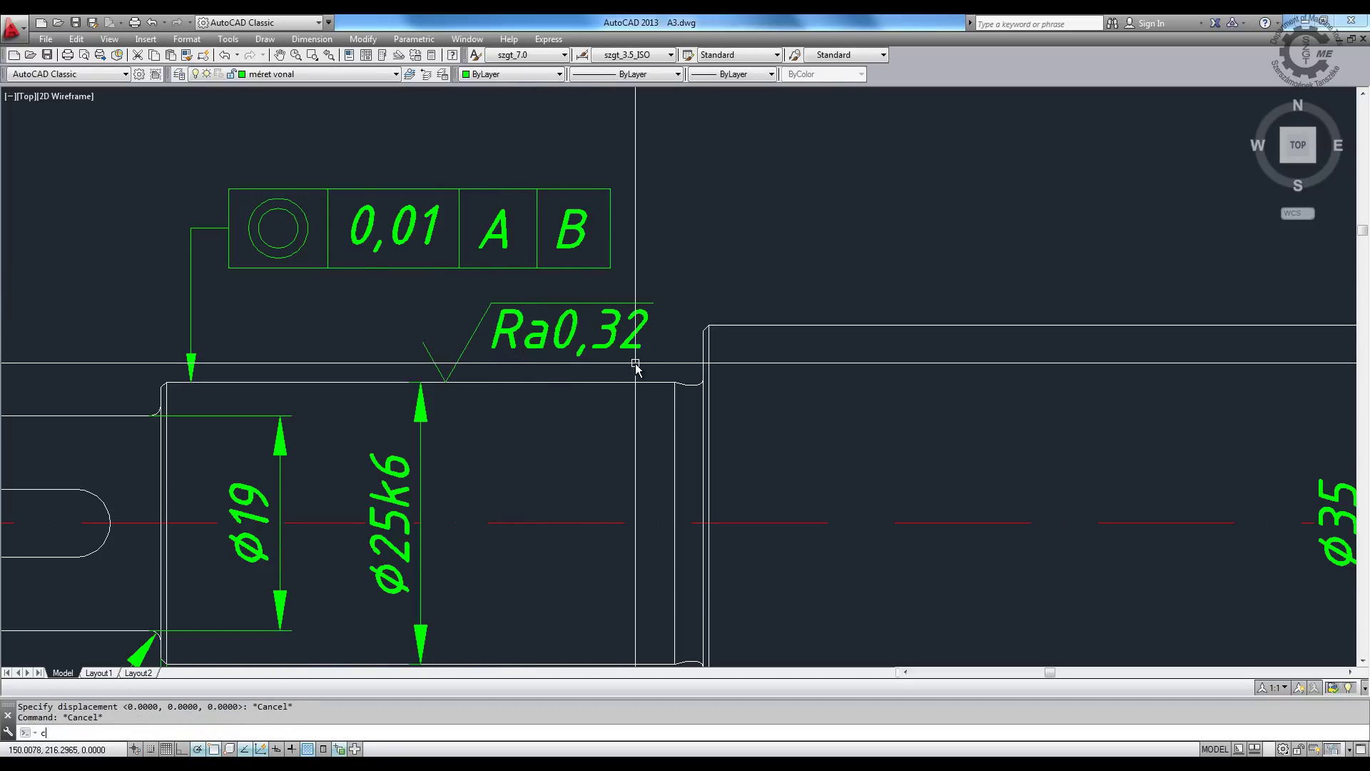
type("co")
key("Return")
left_click(662, 366)
left_click(458, 306)
key("Return")
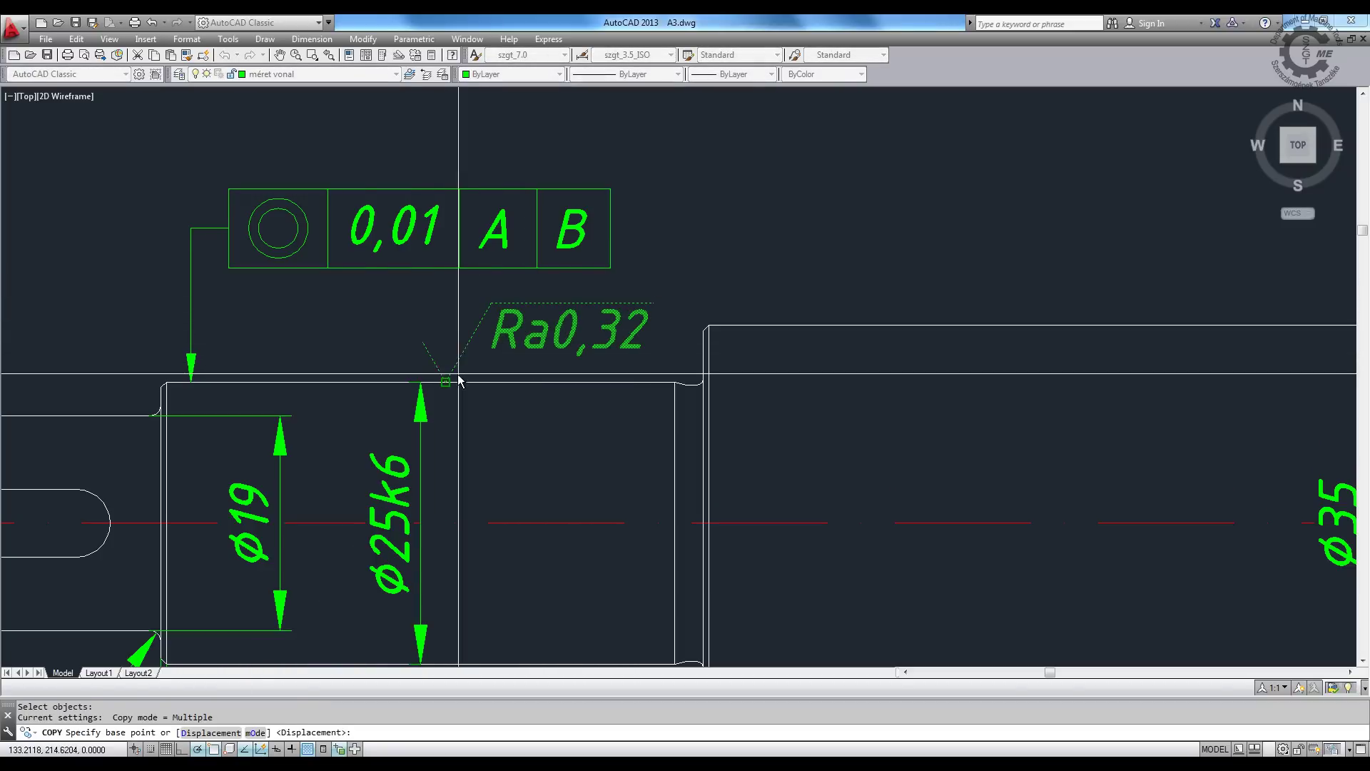
- Place the Ra0,32 copy on the Ø25k6 journal next to the shoulder
left_click(446, 381)
scroll(374, 386, "down", 3)
scroll(913, 357, "up", 2)
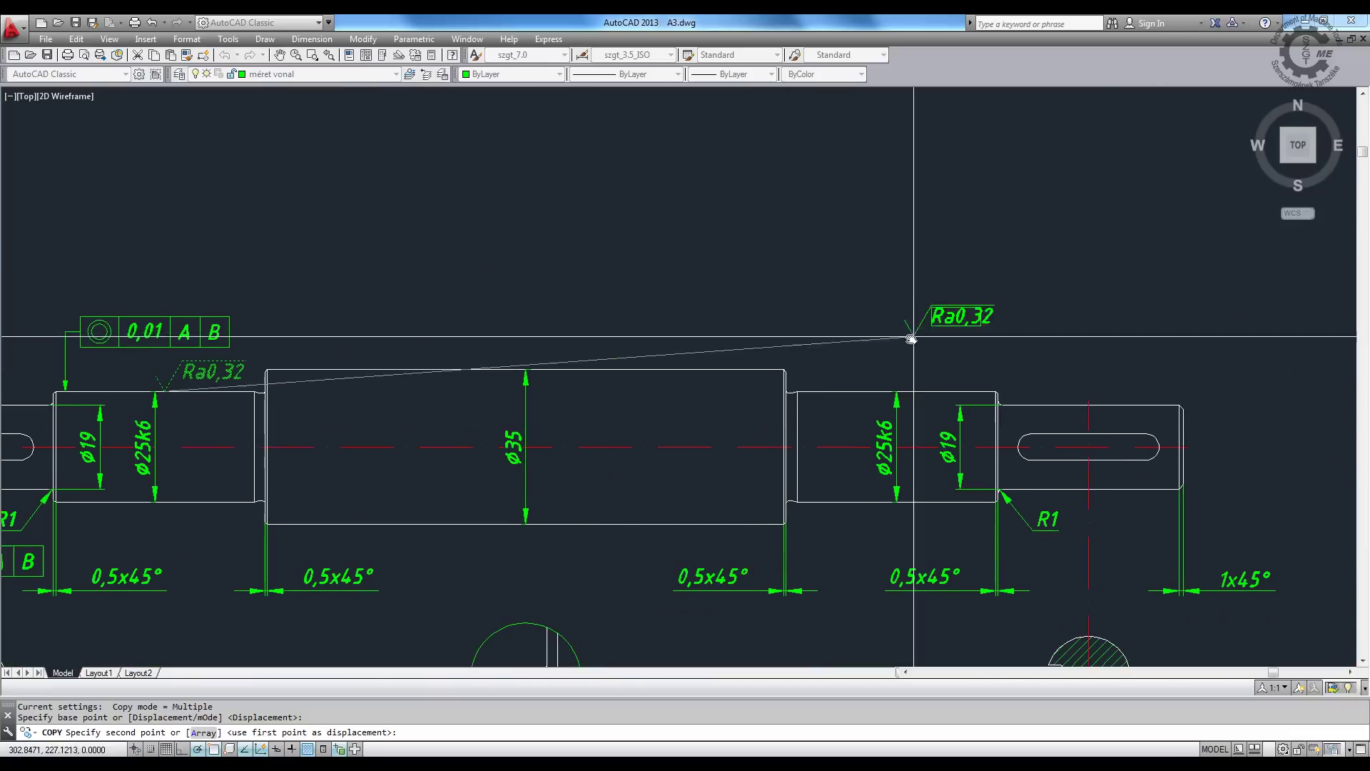
scroll(818, 389, "up", 3)
left_click(817, 389)
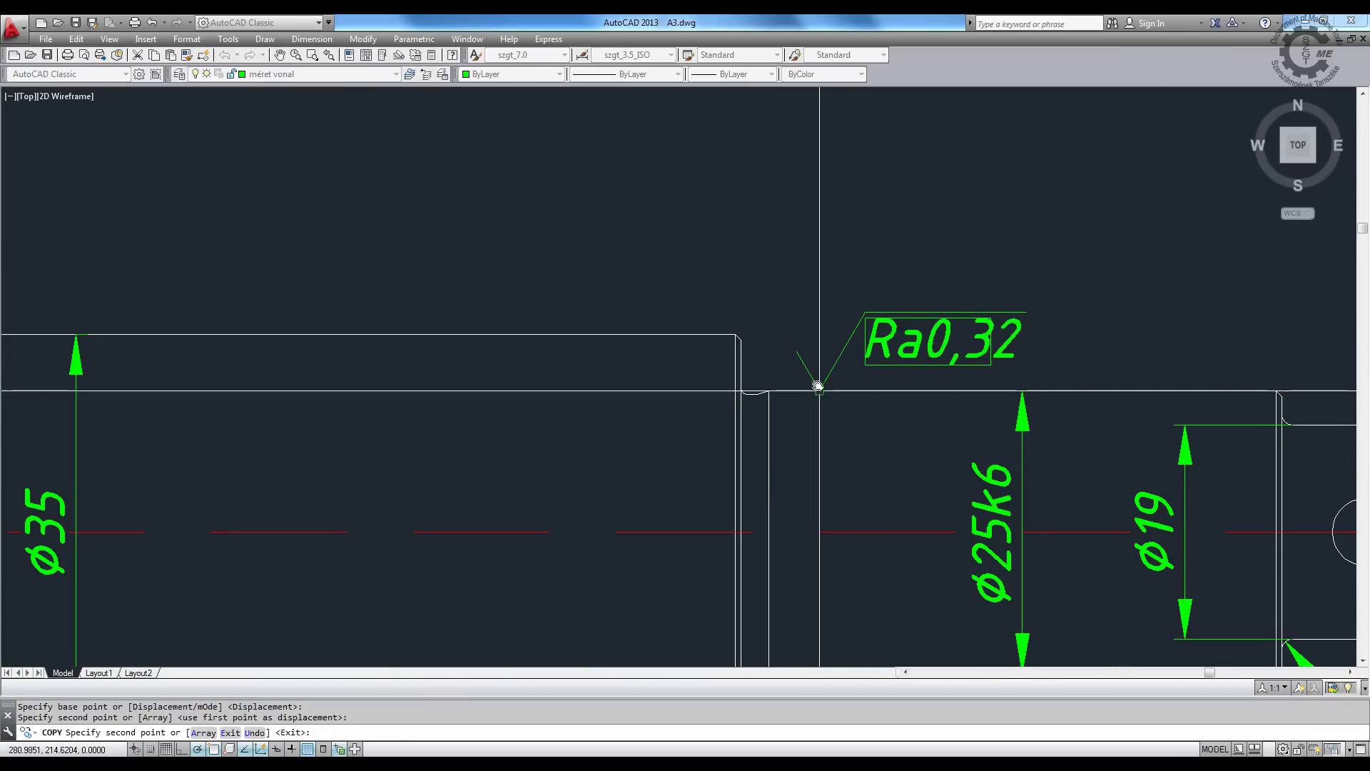
scroll(764, 306, "down", 1)
scroll(958, 368, "down", 3)
key("Escape")
scroll(606, 338, "up", 4)
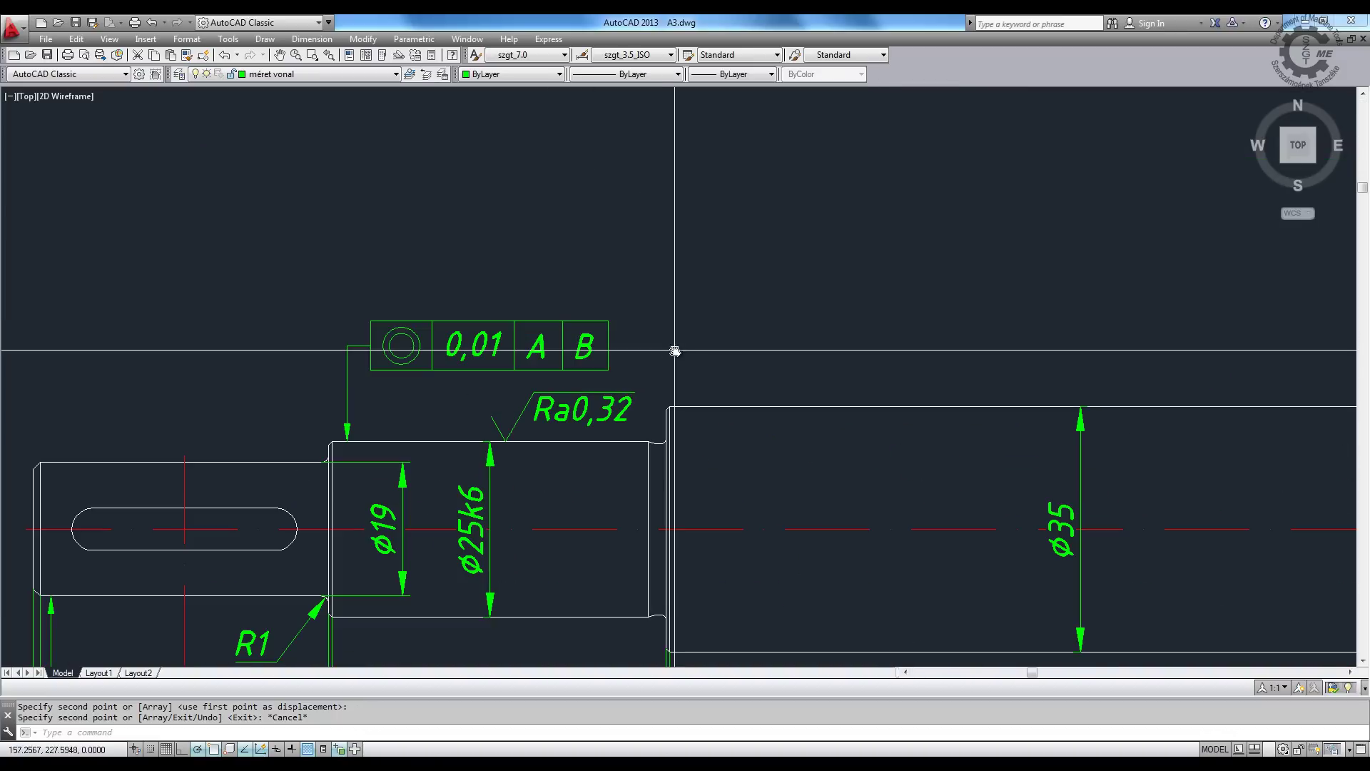
- Draw a leader from the undercut at the Ø35 shoulder, bending up and left above the shaft
type("le")
key("Return")
scroll(670, 361, "up", 2)
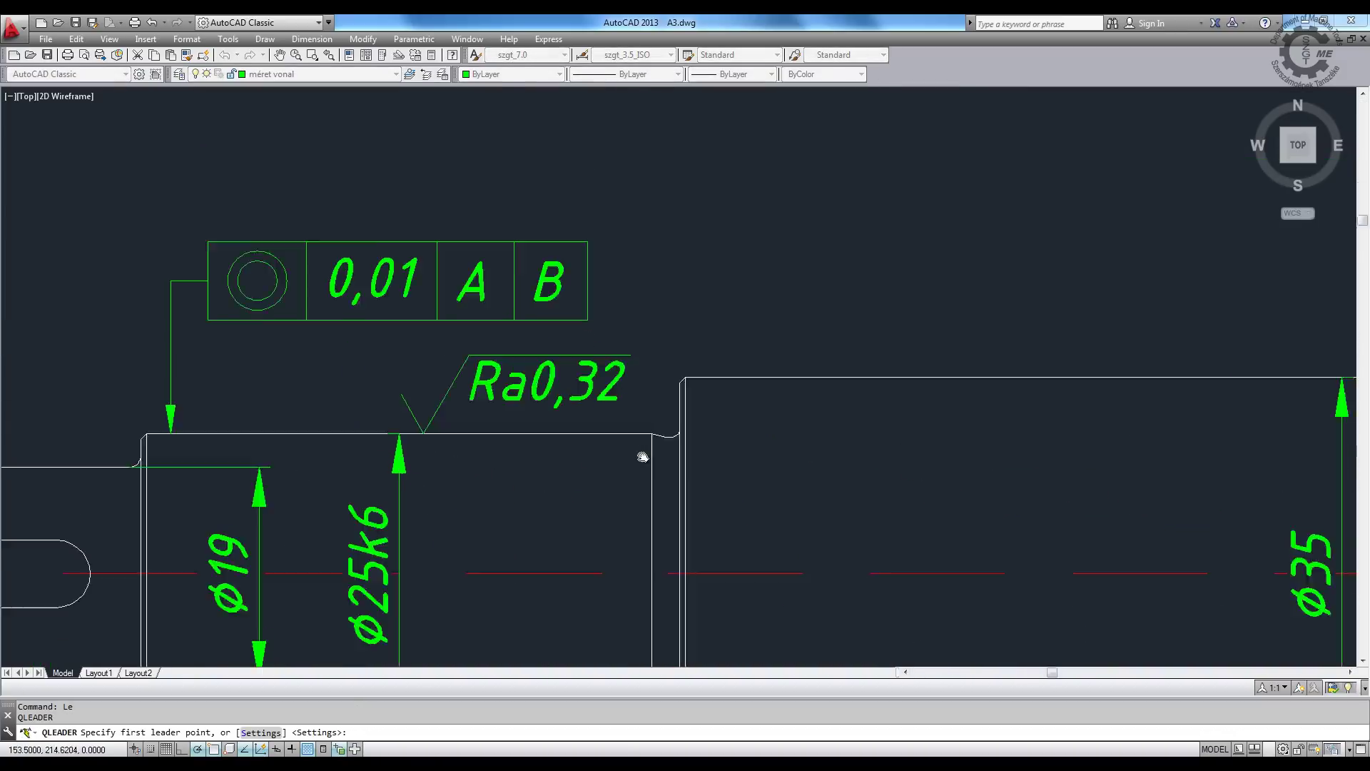
scroll(642, 453, "up", 4)
left_click(706, 414)
scroll(709, 356, "down", 3)
scroll(685, 299, "down", 2)
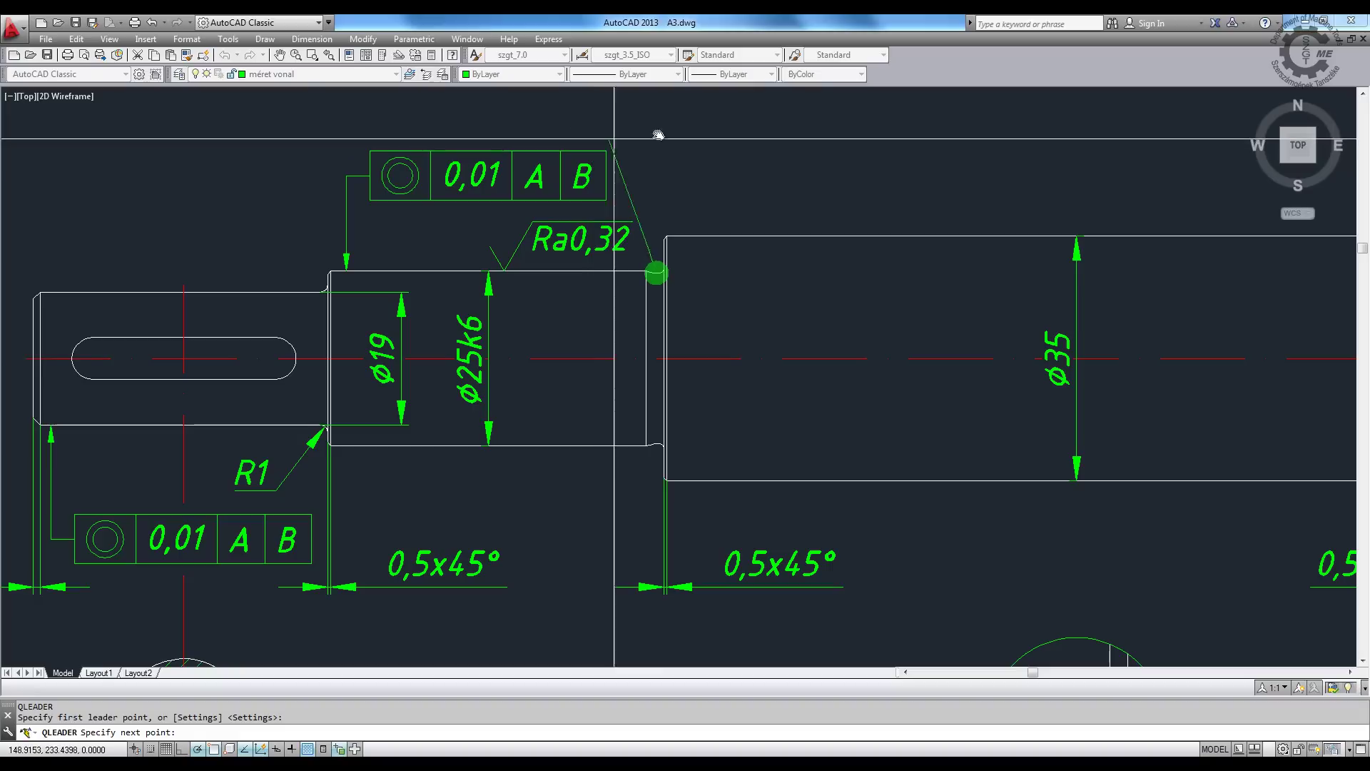
middle_click_drag(775, 280, 777, 268)
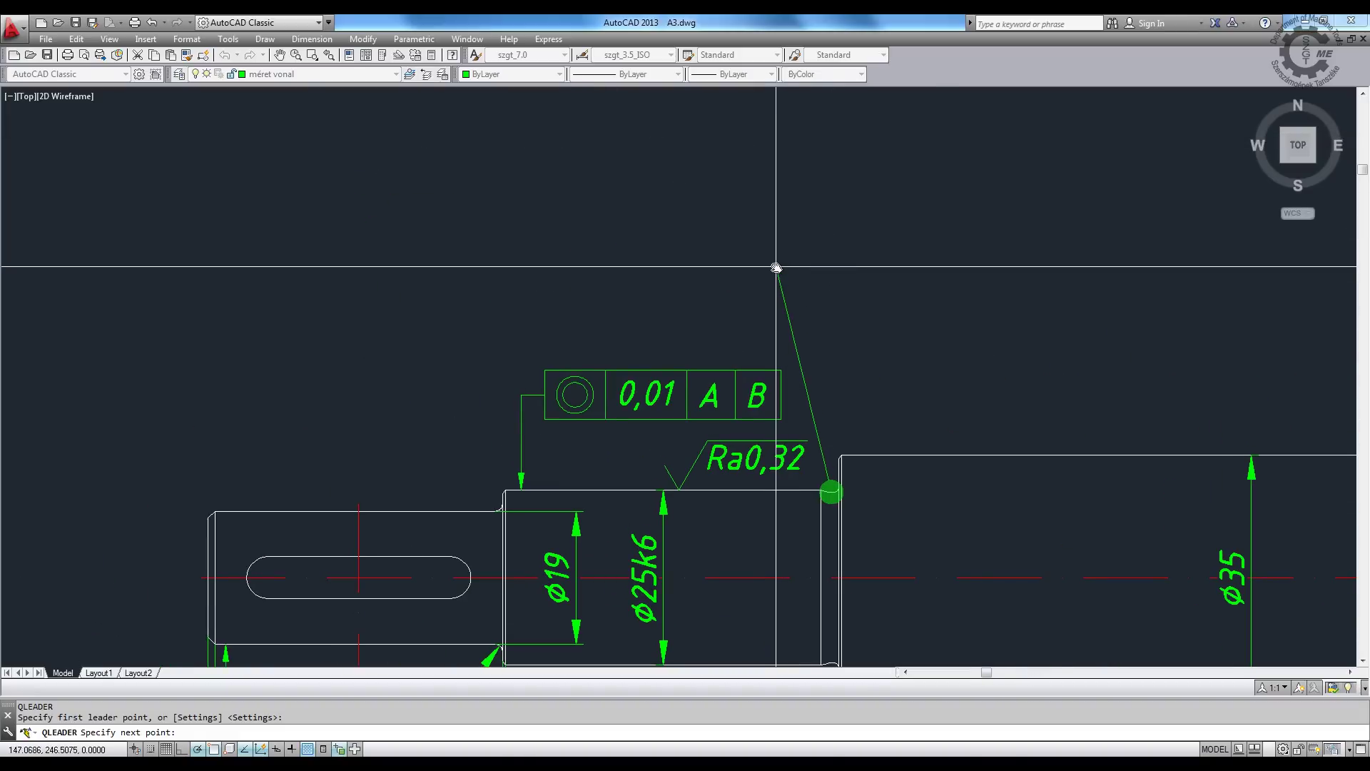
left_click(774, 266)
left_click(509, 266)
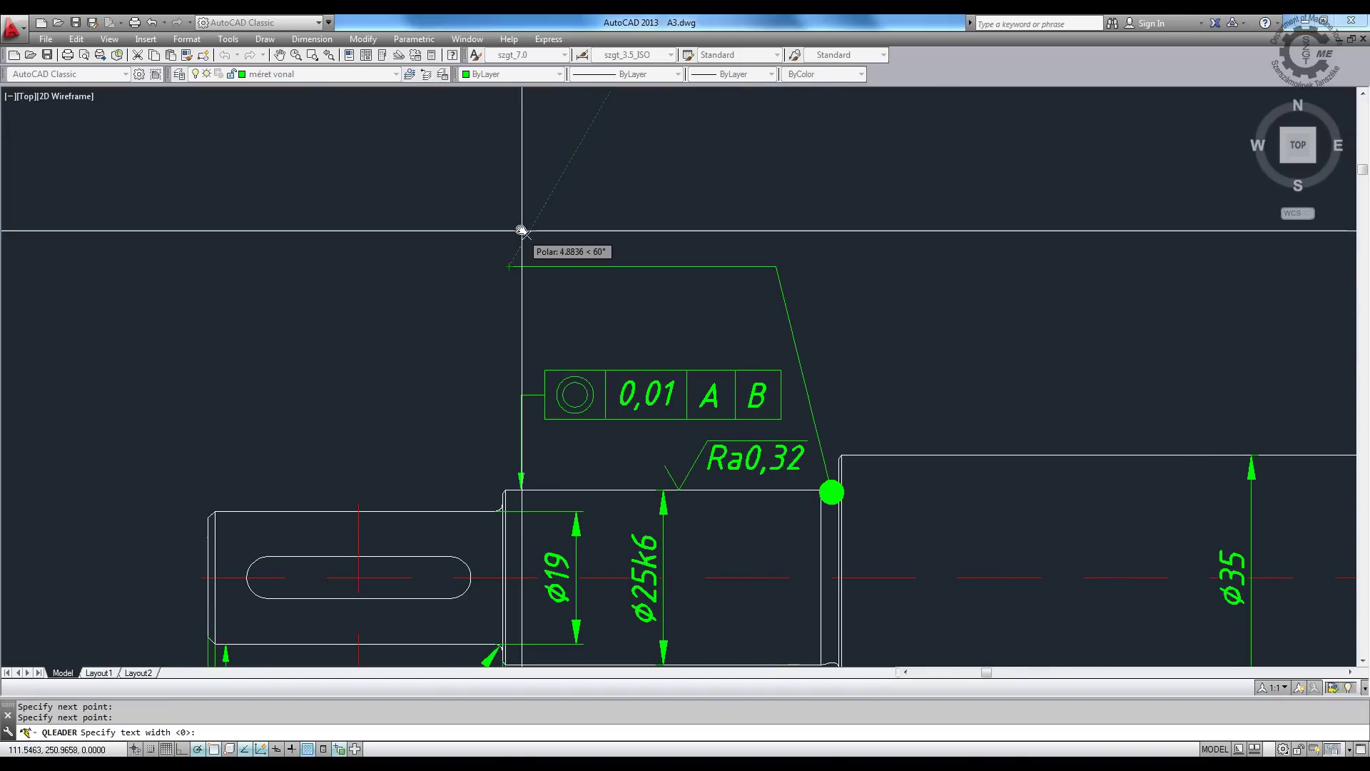
key("Escape")
- Label the leader end DIN 509-E in the szgt_3.5 text style
left_click(510, 267)
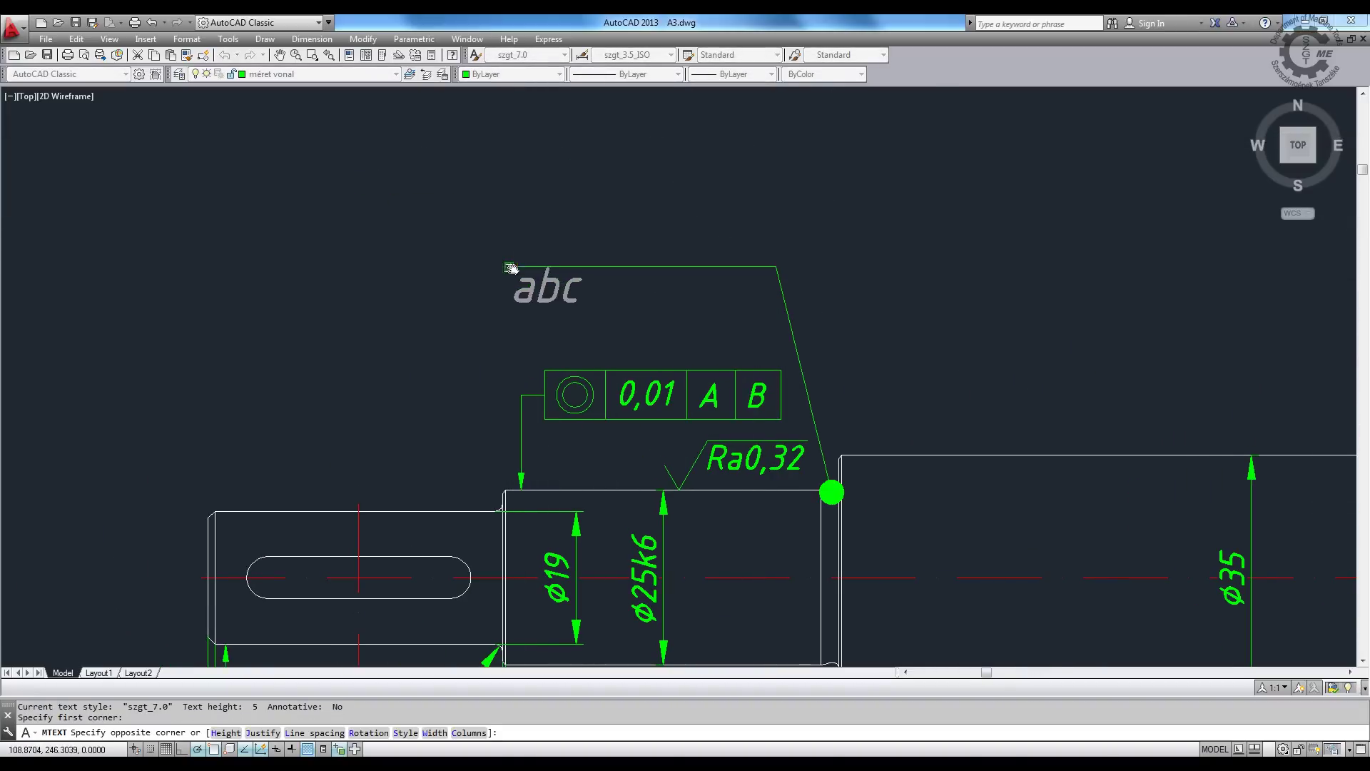
left_click(775, 236)
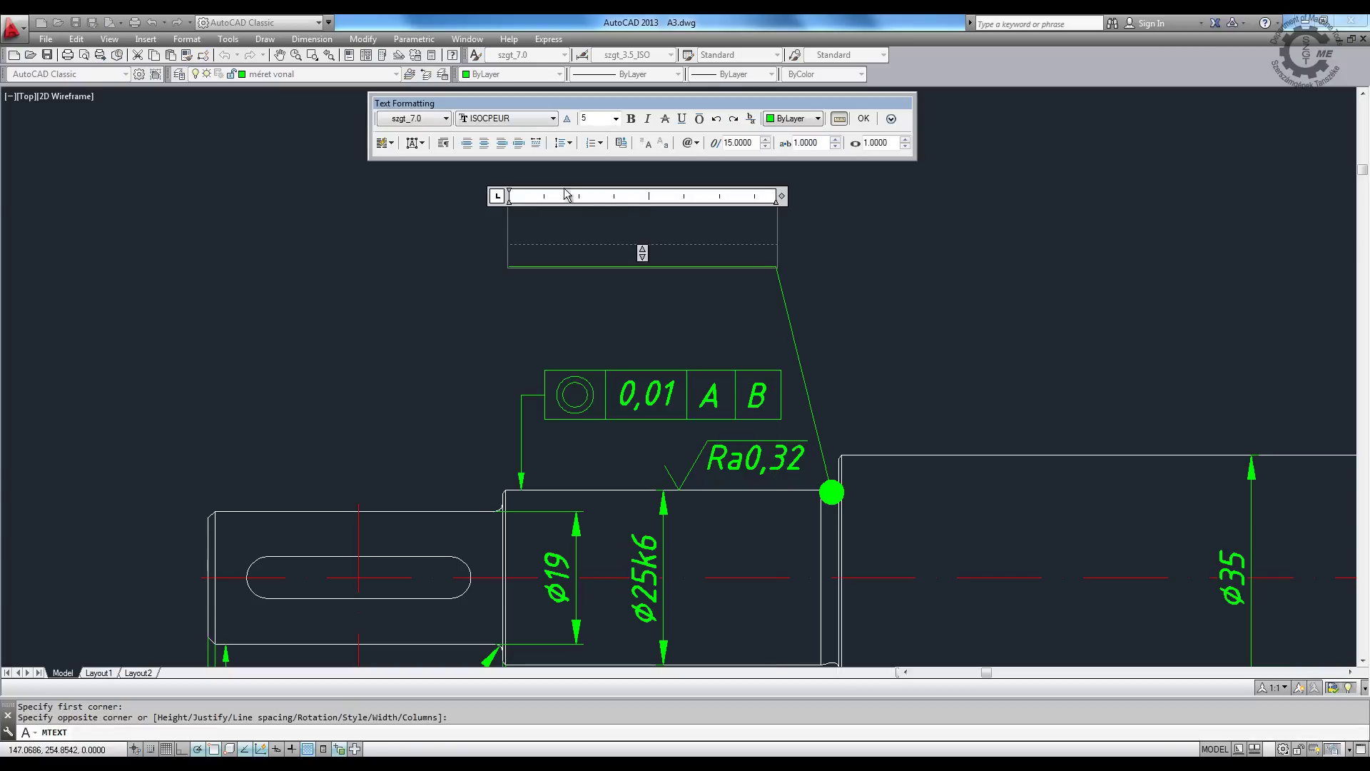
left_click(425, 170)
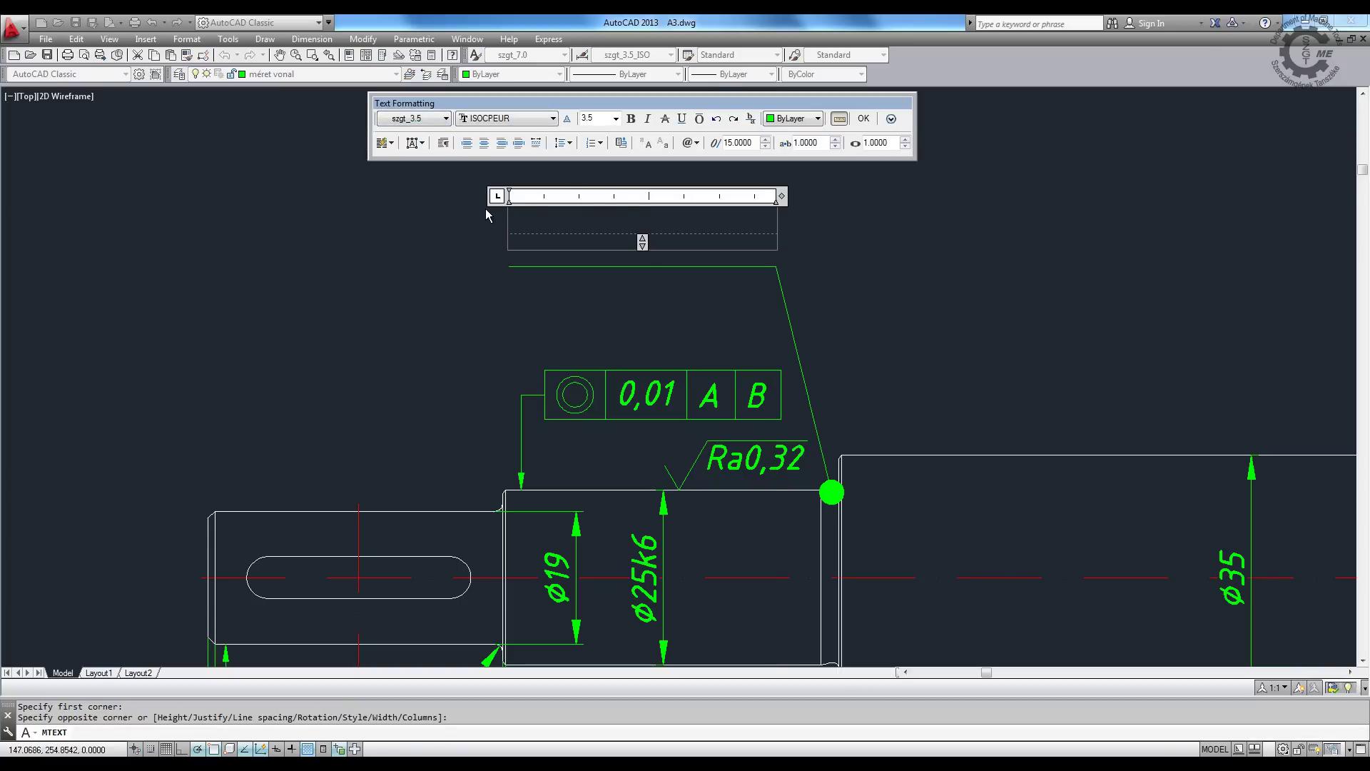
type("DIN")
type(" 500")
key("BackSpace")
type("9-")
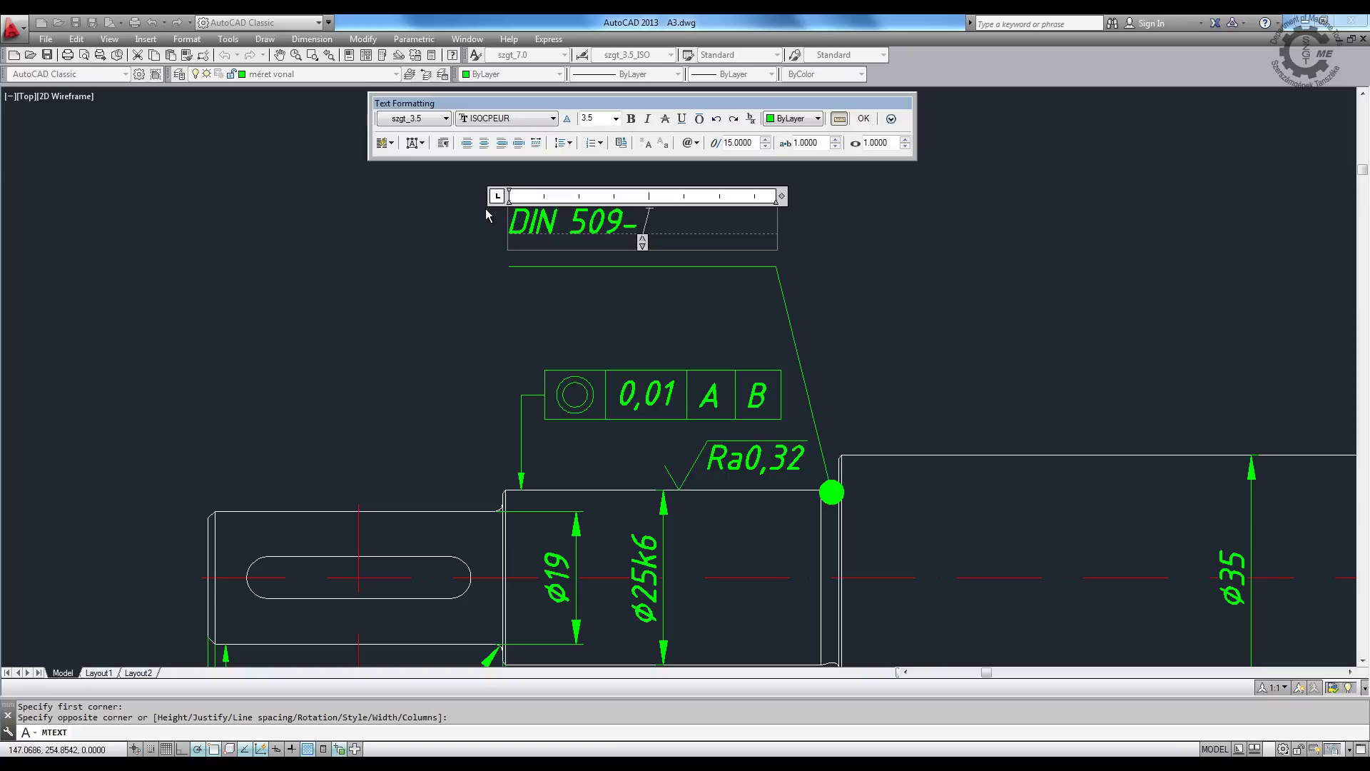
type("E")
left_click(863, 118)
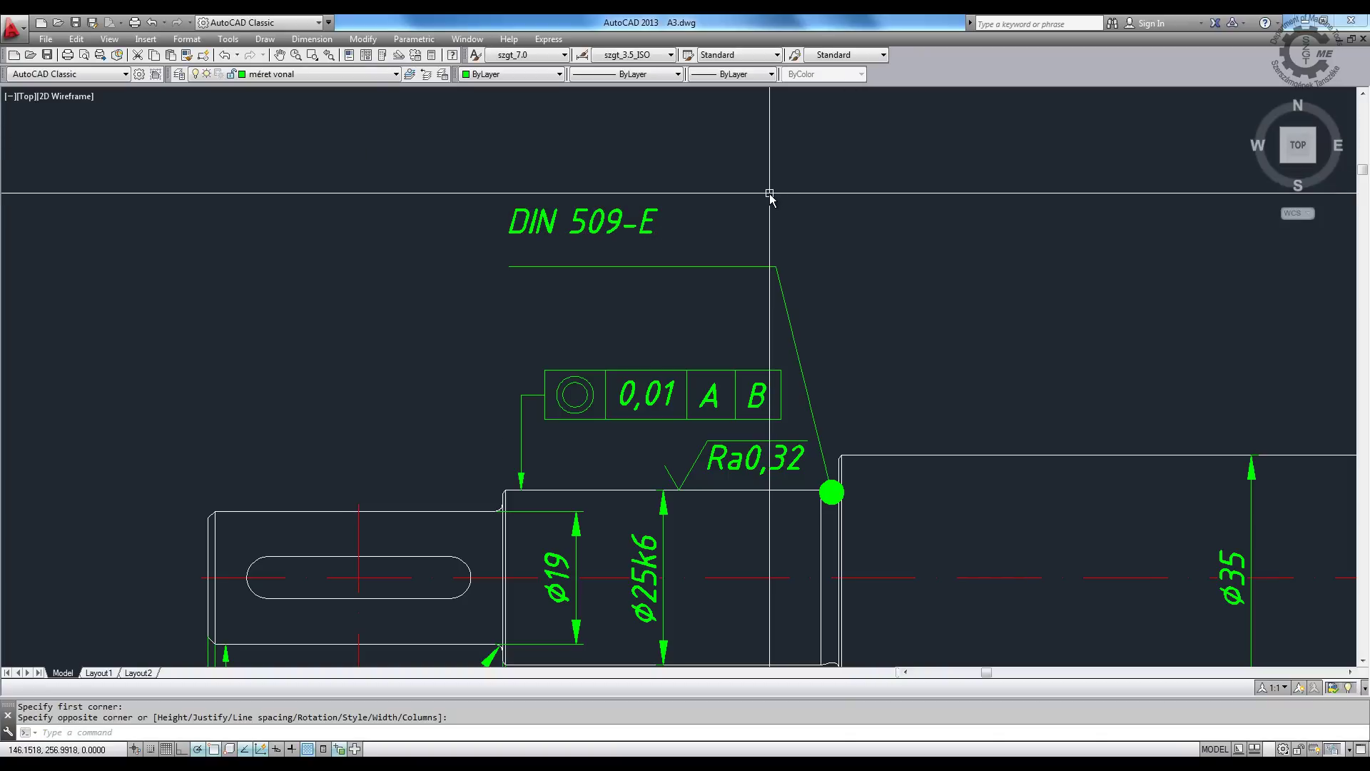
key("Tab")
type("k")
- Move the DIN 509-E text onto the leader's horizontal line and shorten the line to meet it
key("Return")
type("m")
key("Return")
left_click(742, 207)
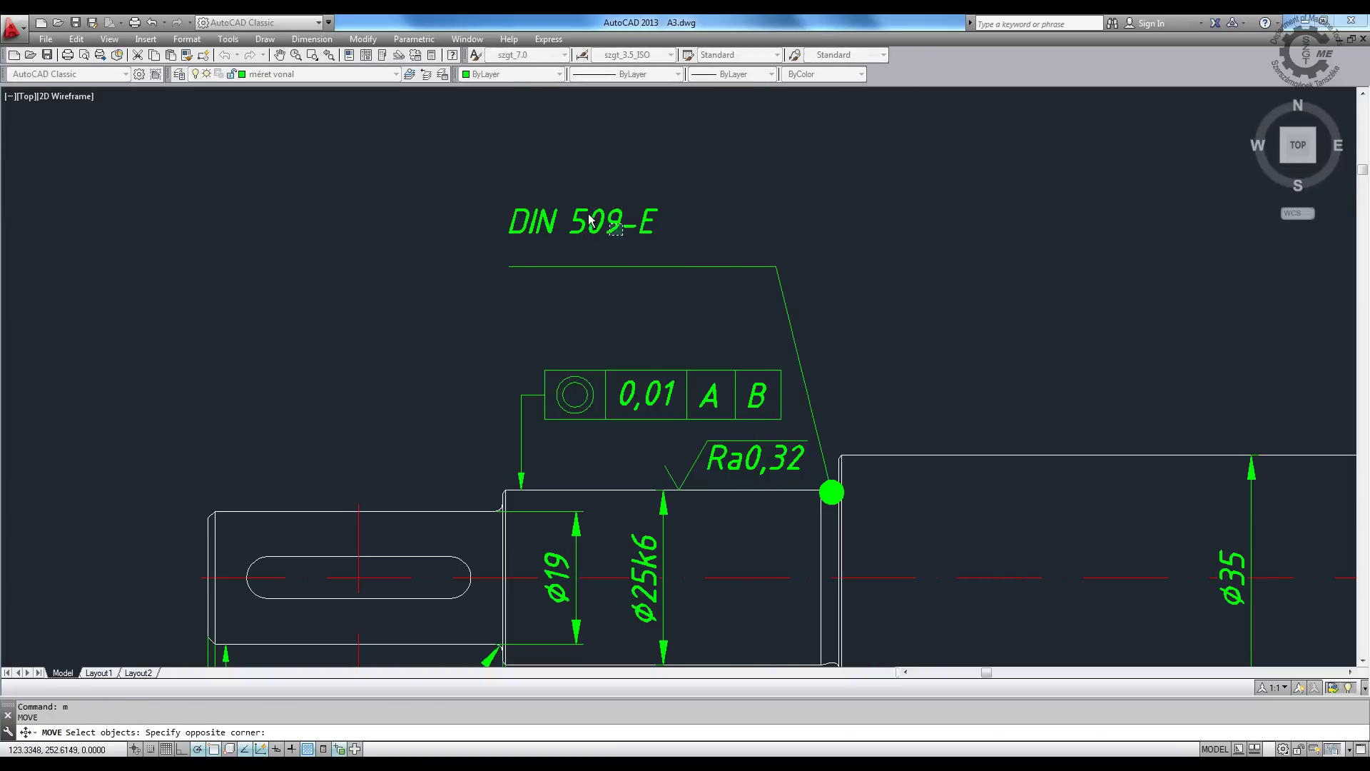
left_click(621, 239)
key("Return")
left_click(658, 238)
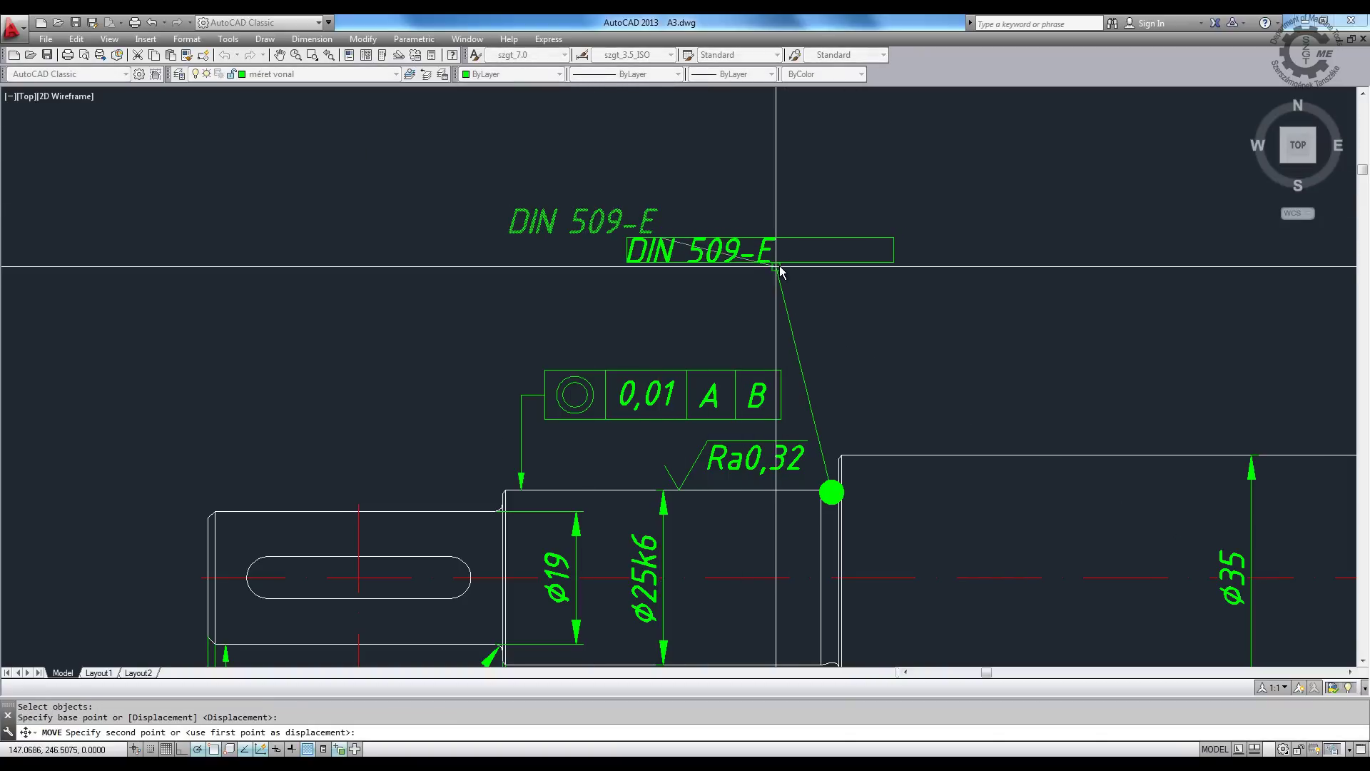
left_click(779, 265)
left_click(538, 266)
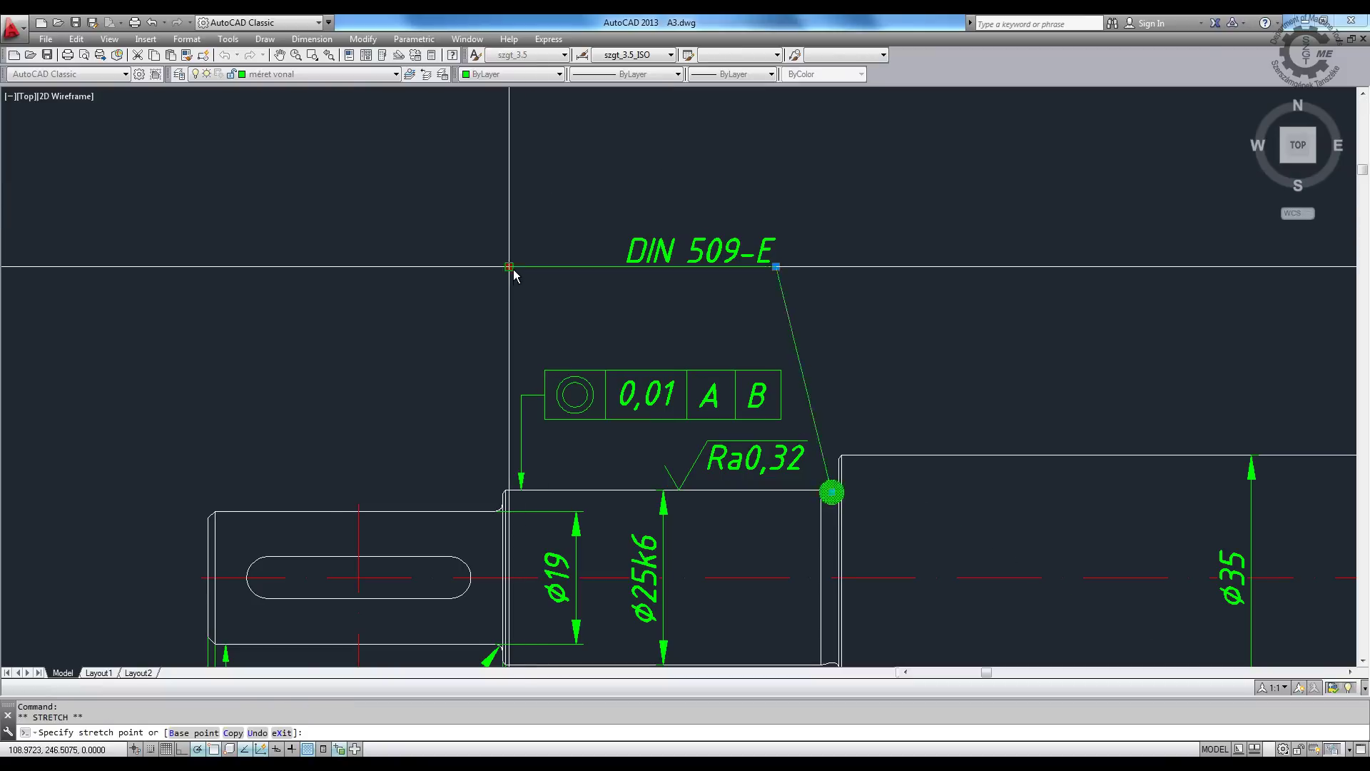
left_click(622, 267)
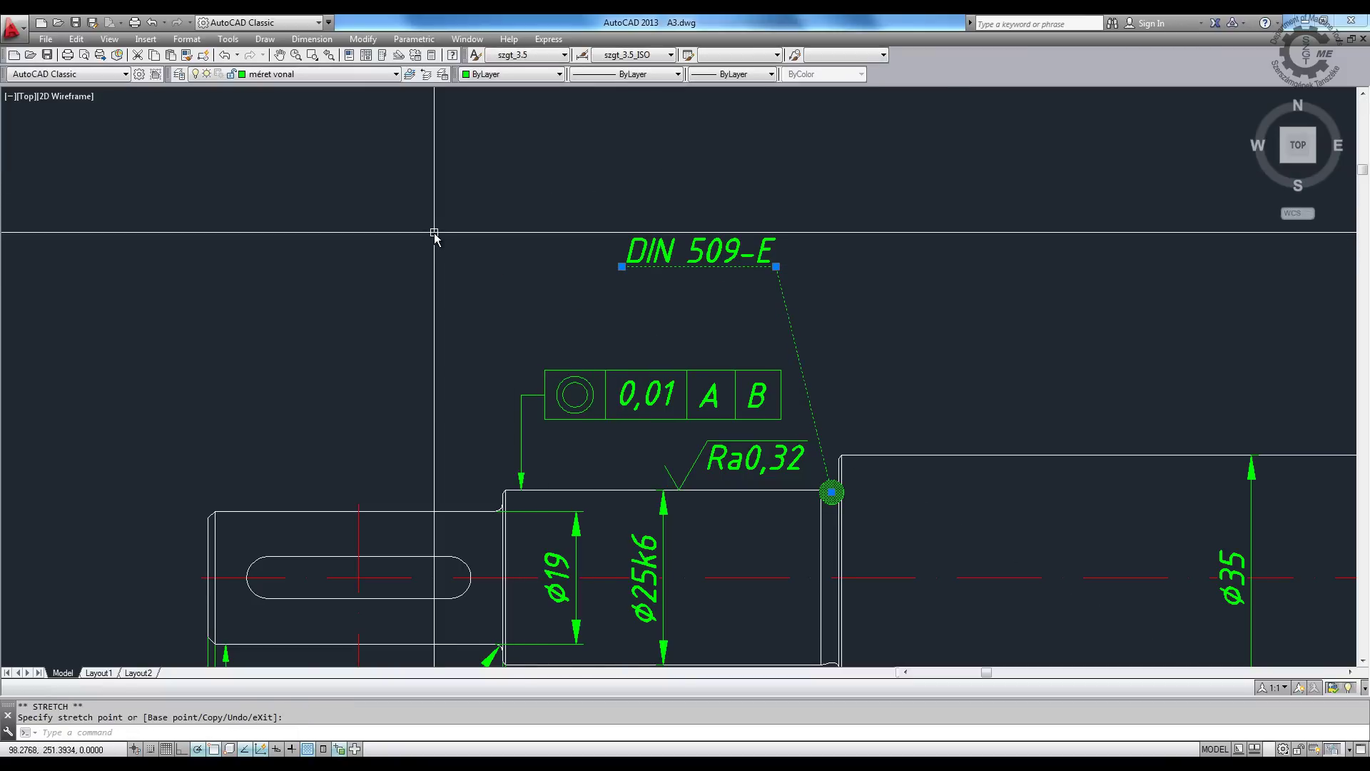
- Set the leader's arrowhead to Closed filled in Properties
type("ch")
key("Return")
left_click(179, 418)
left_click(226, 419)
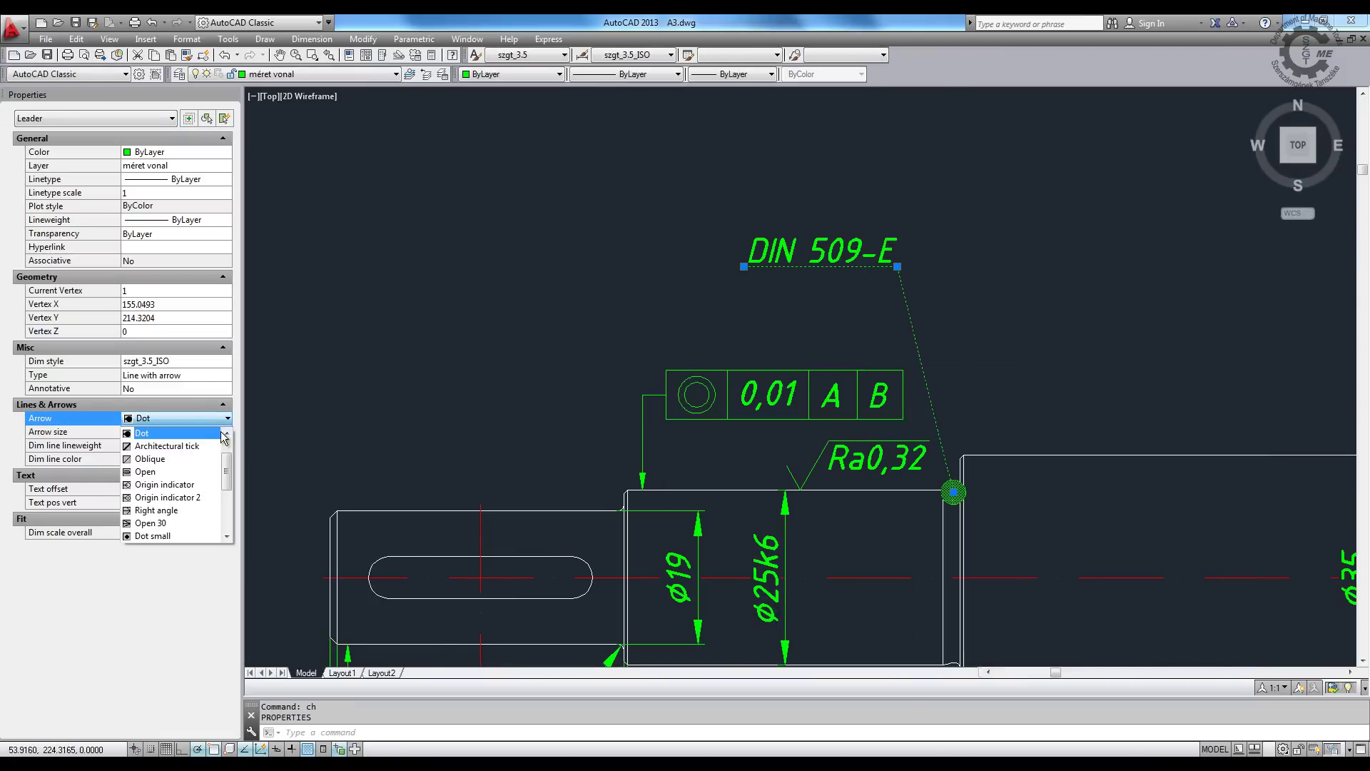
left_click(205, 433)
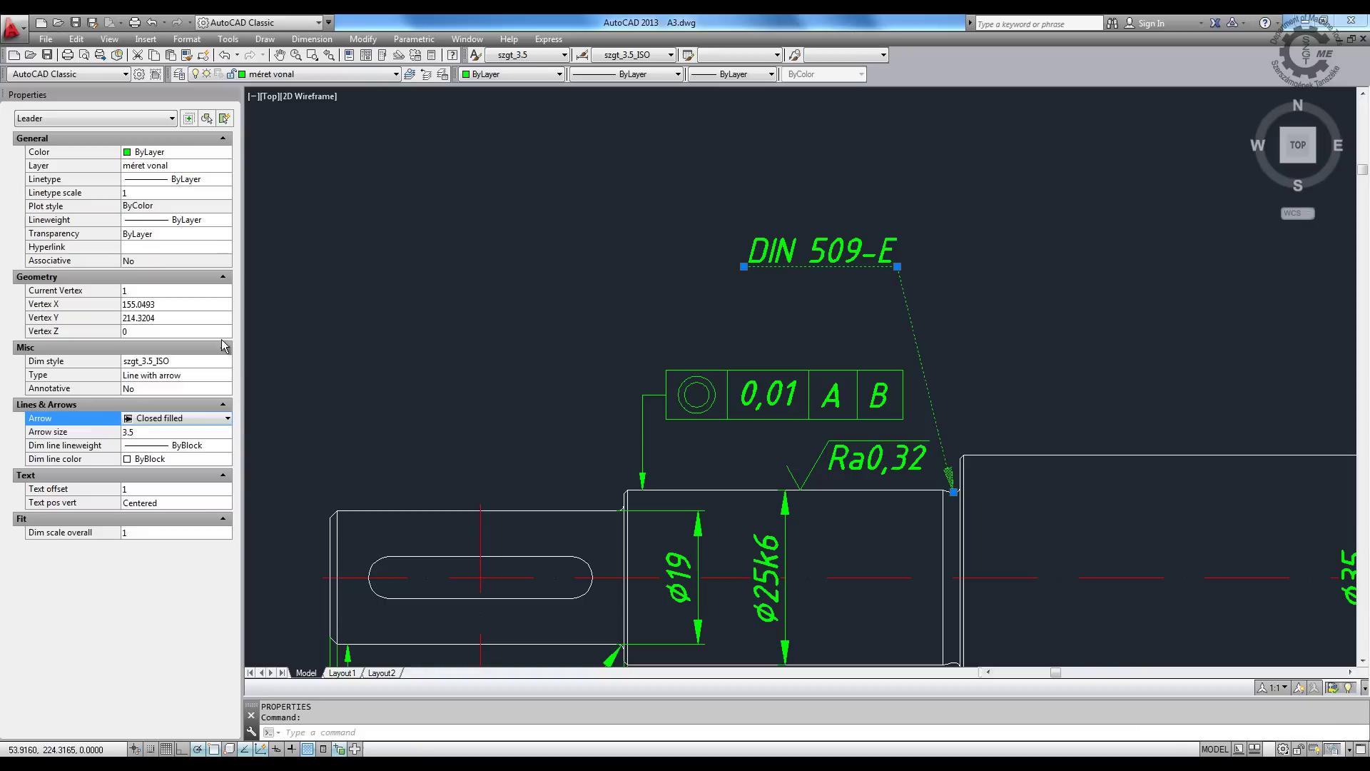
left_click(231, 101)
key("Escape")
scroll(289, 248, "down", 2)
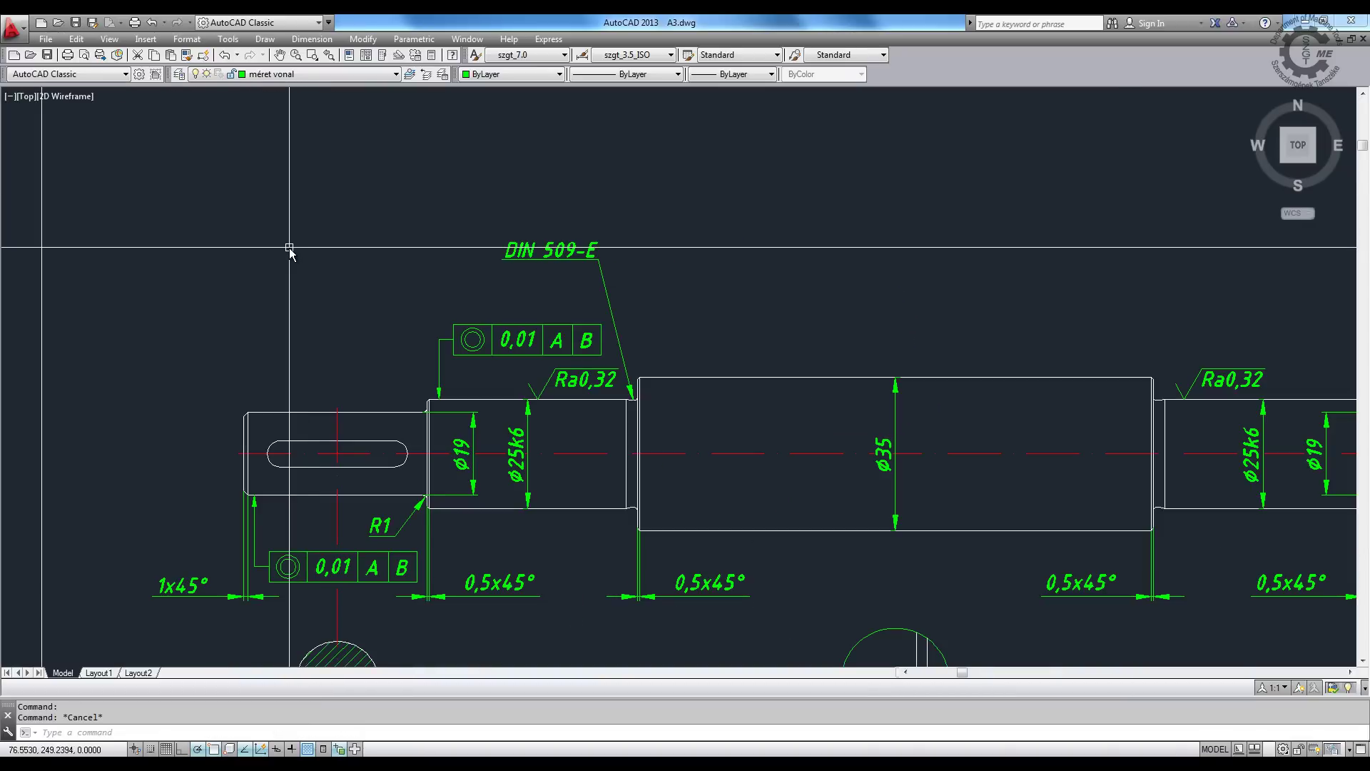
scroll(582, 246, "up", 4)
- Move the DIN 509-E text lower onto the leader using the Nearest snap
key("m")
key("Return")
left_click(359, 212)
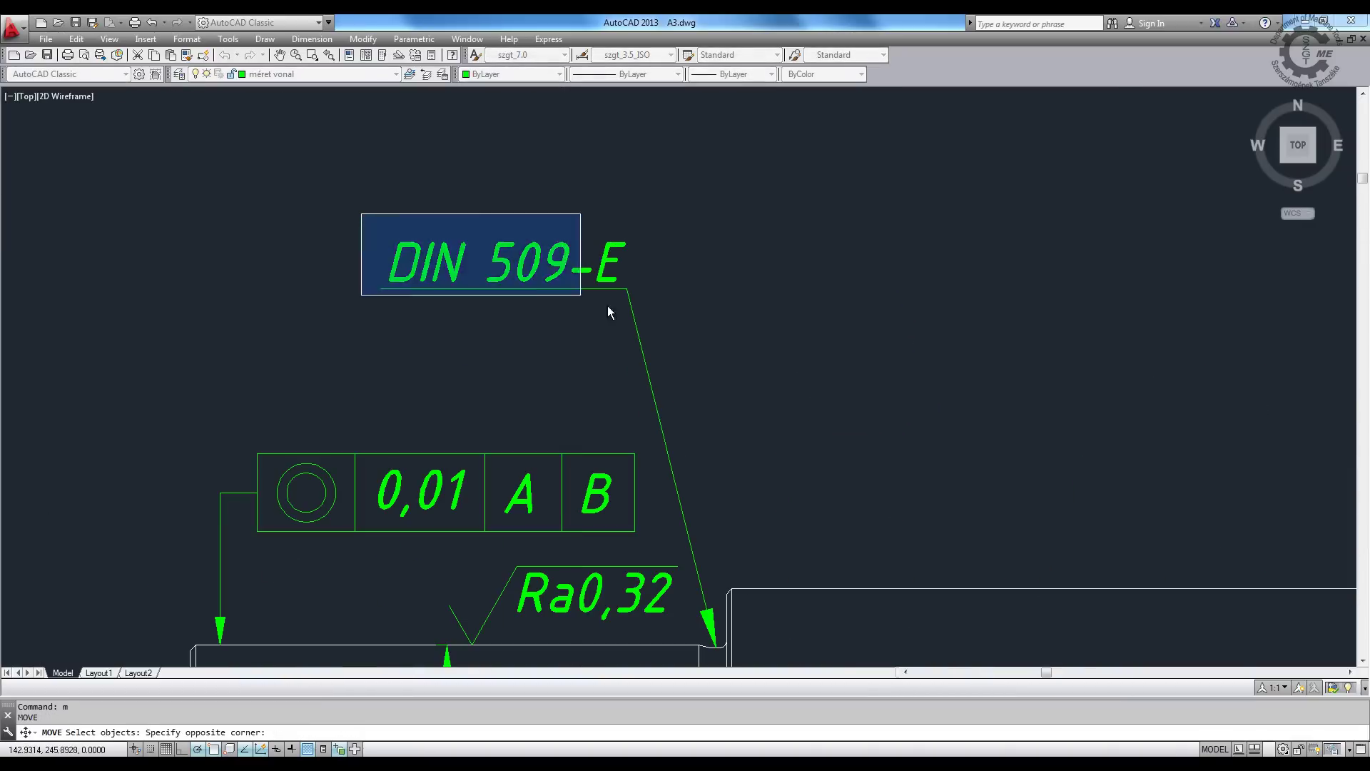
left_click(647, 323)
key("Return")
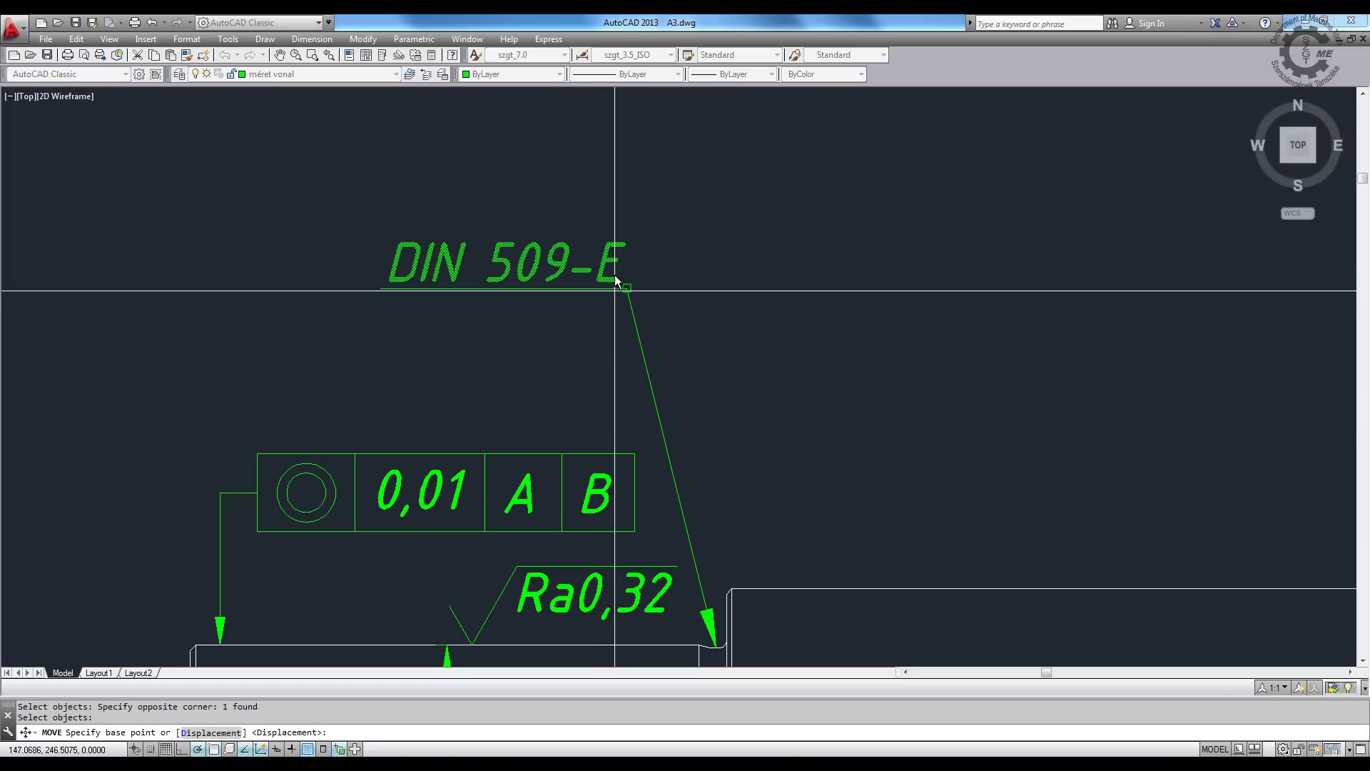
left_click(625, 289)
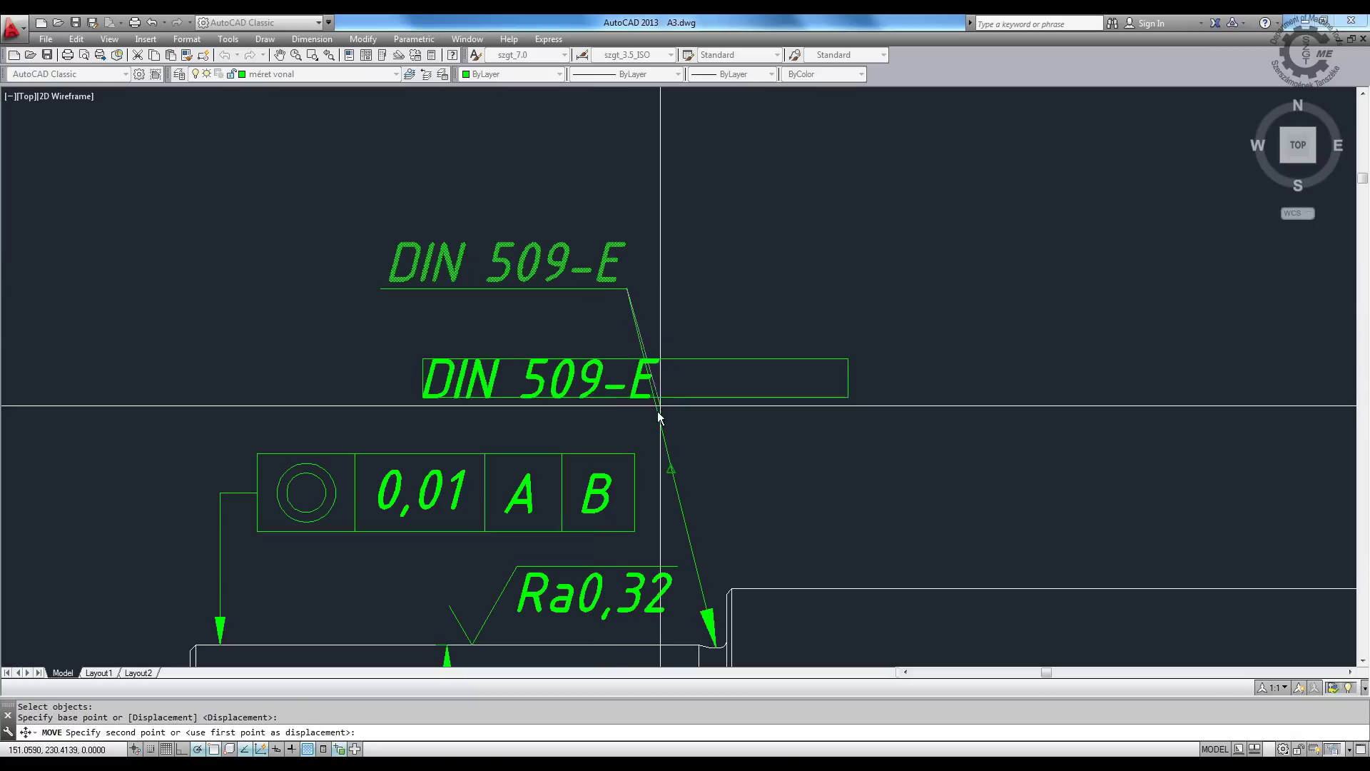
type("nea")
key("Return")
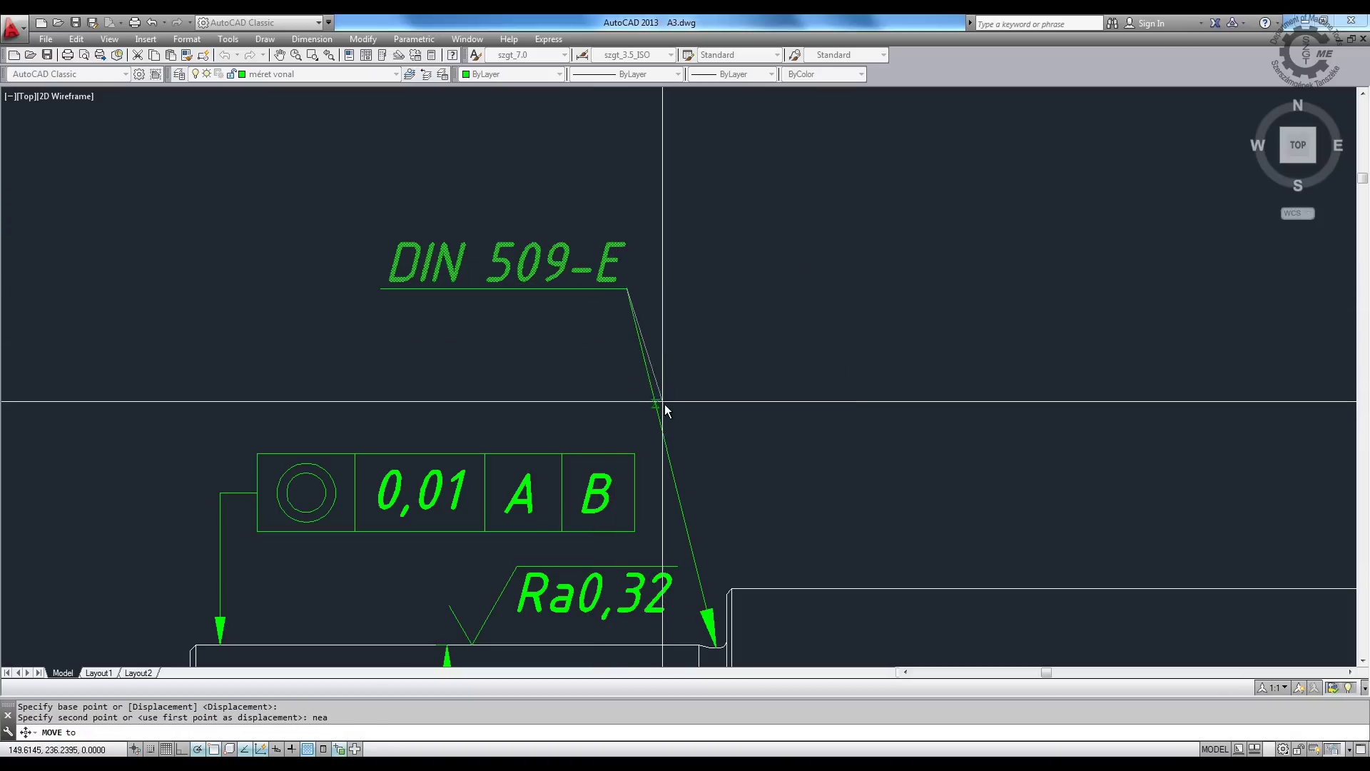
left_click(657, 415)
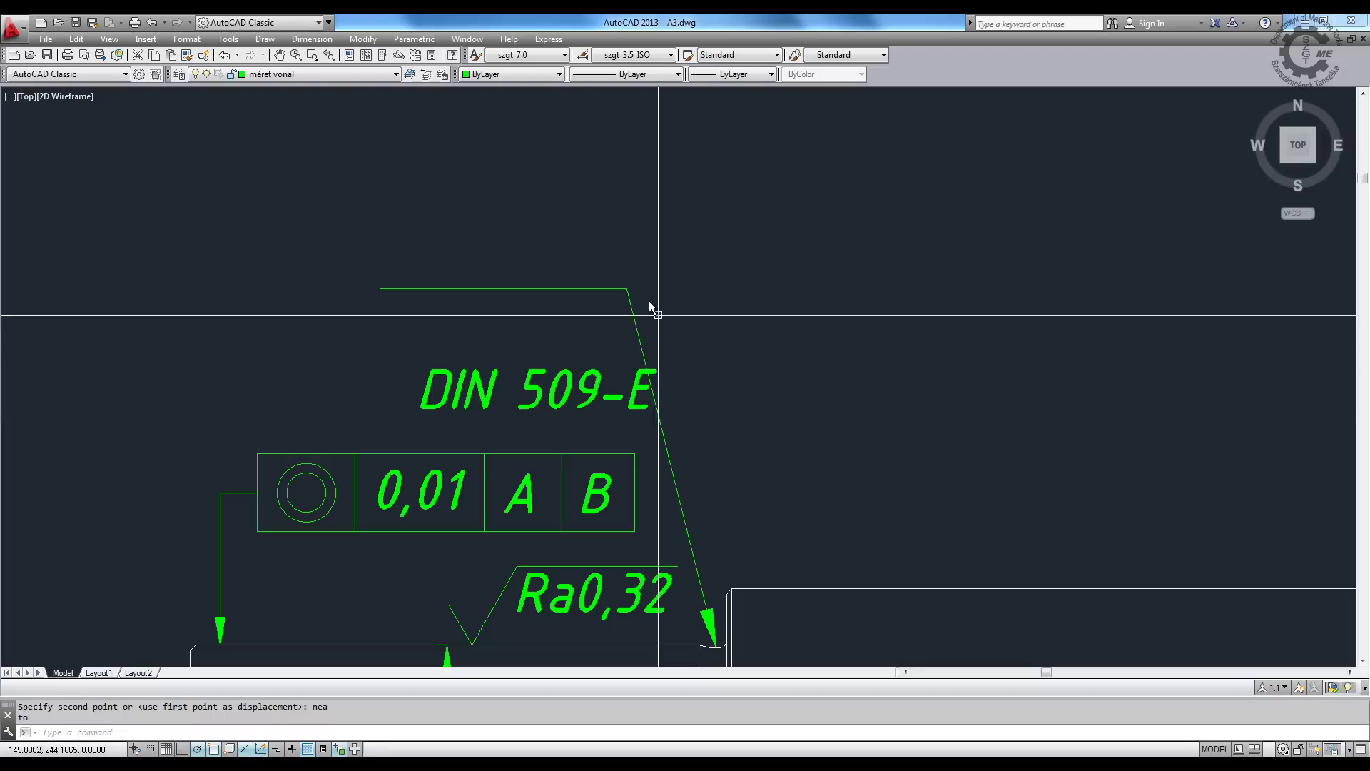
- Stretch the leader's bend and left end to the text's bottom corners
left_click(603, 289)
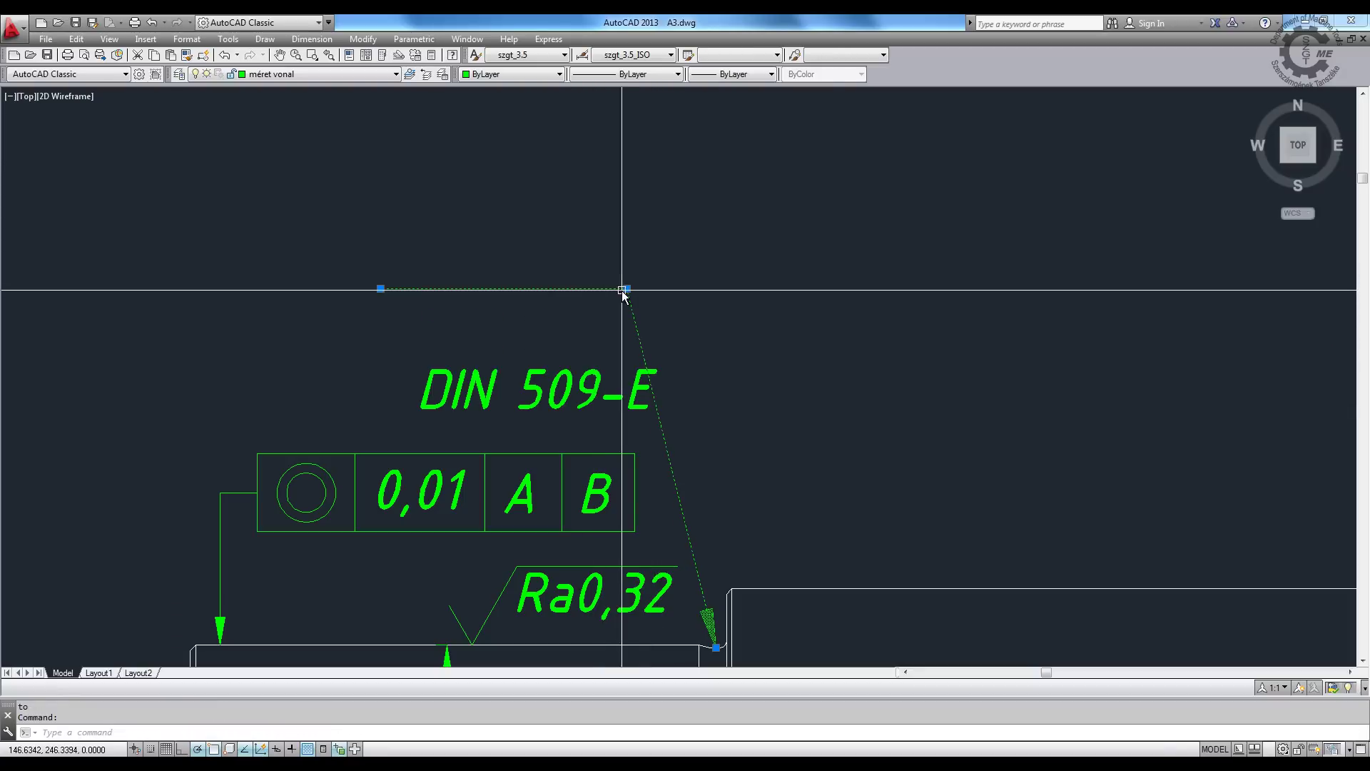
left_click(657, 413)
left_click(380, 288)
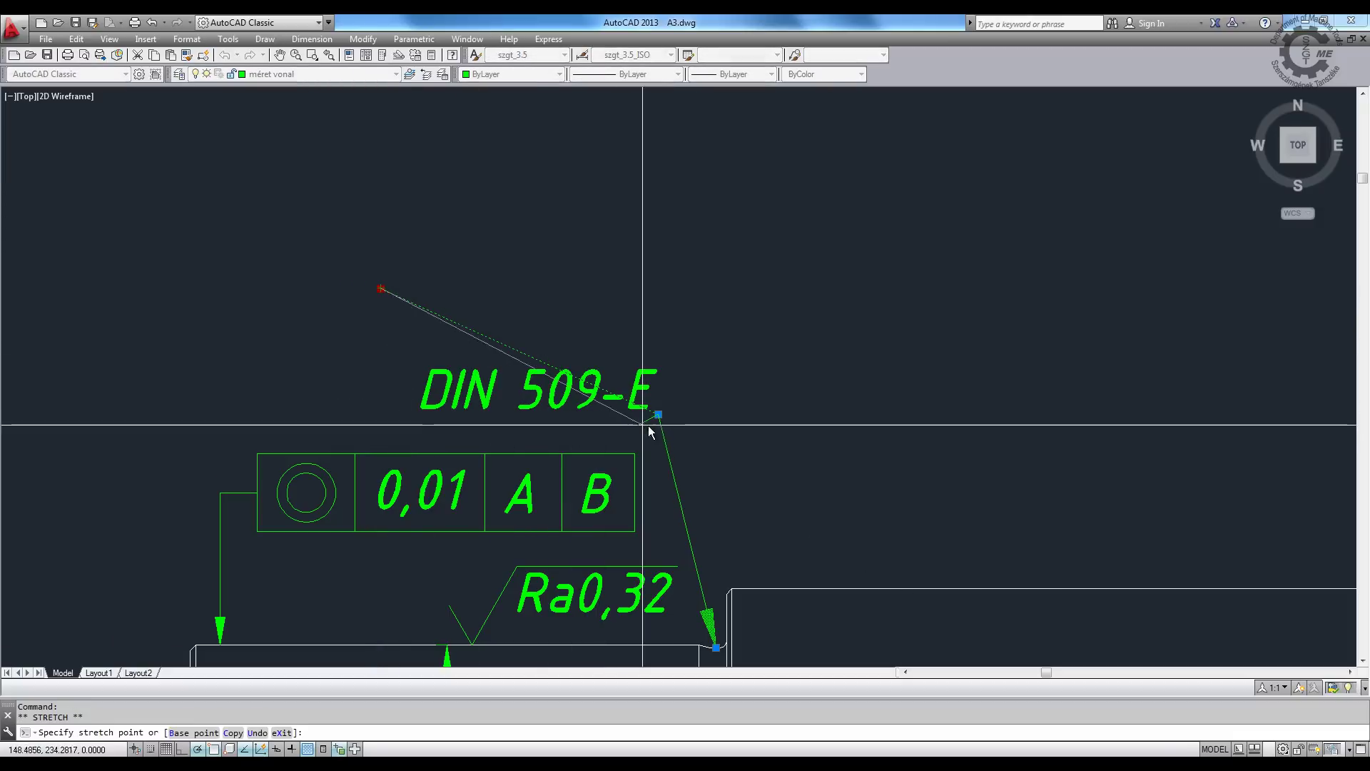
left_click(417, 414)
key("Escape")
scroll(457, 297, "down", 3)
scroll(396, 294, "up", 1)
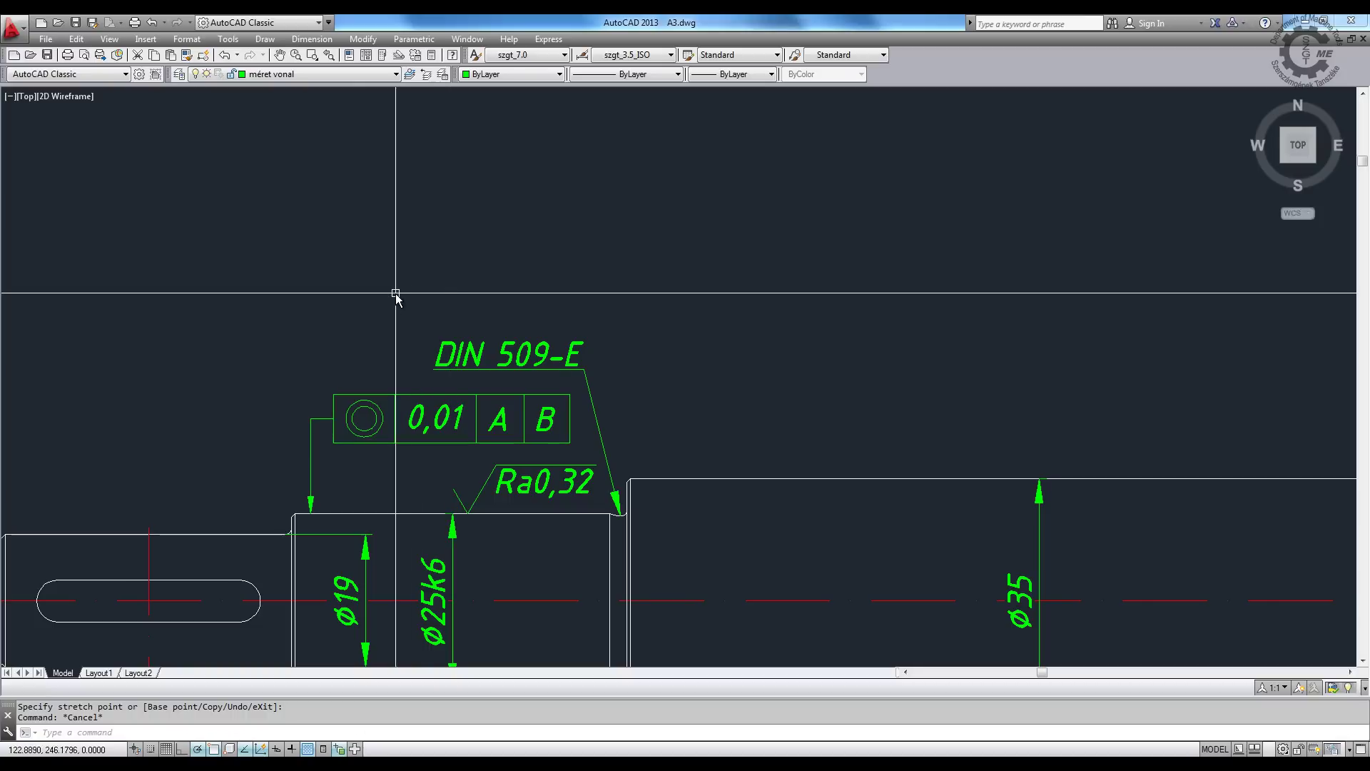
scroll(392, 293, "down", 1)
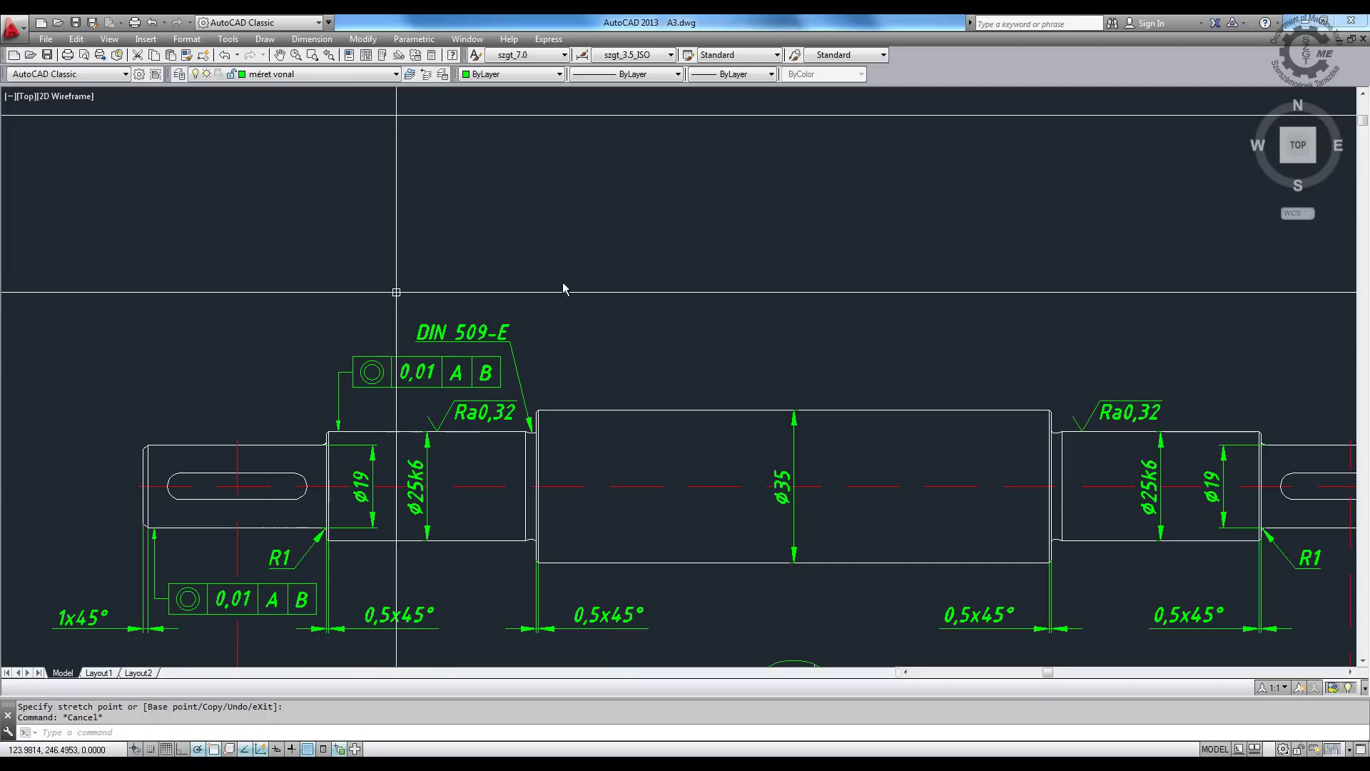
- Mirror the DIN 509-E label and leader about the shaft's midpoint
type("mi")
key("Return")
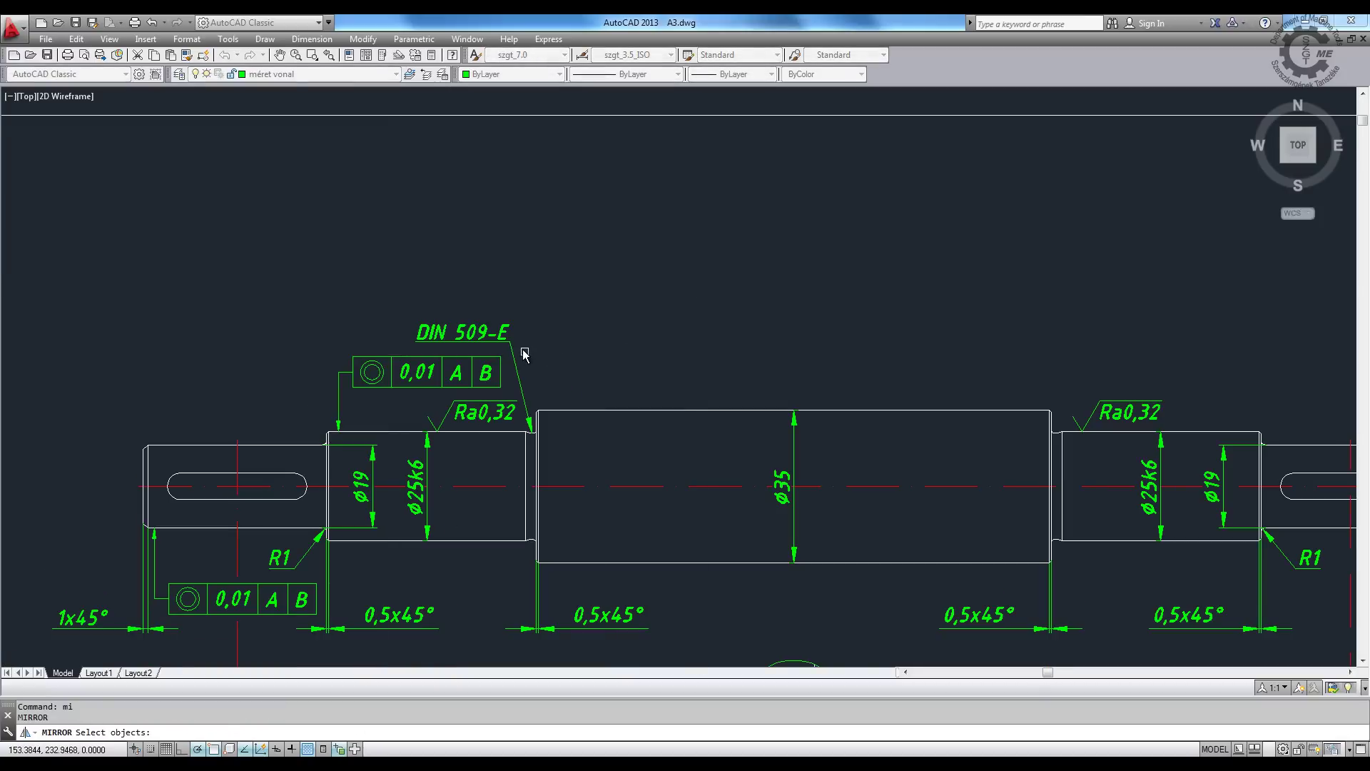
left_click(408, 316)
key("Return")
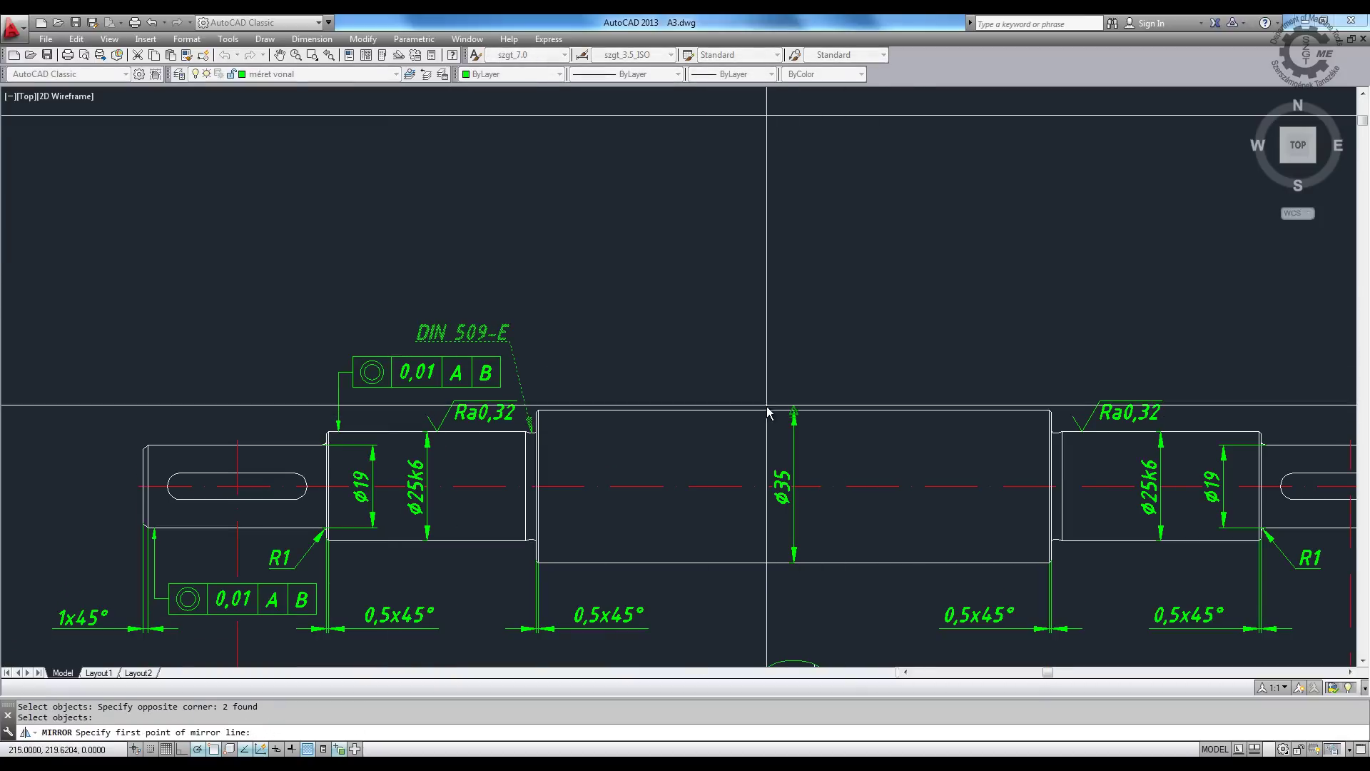
left_click(794, 411)
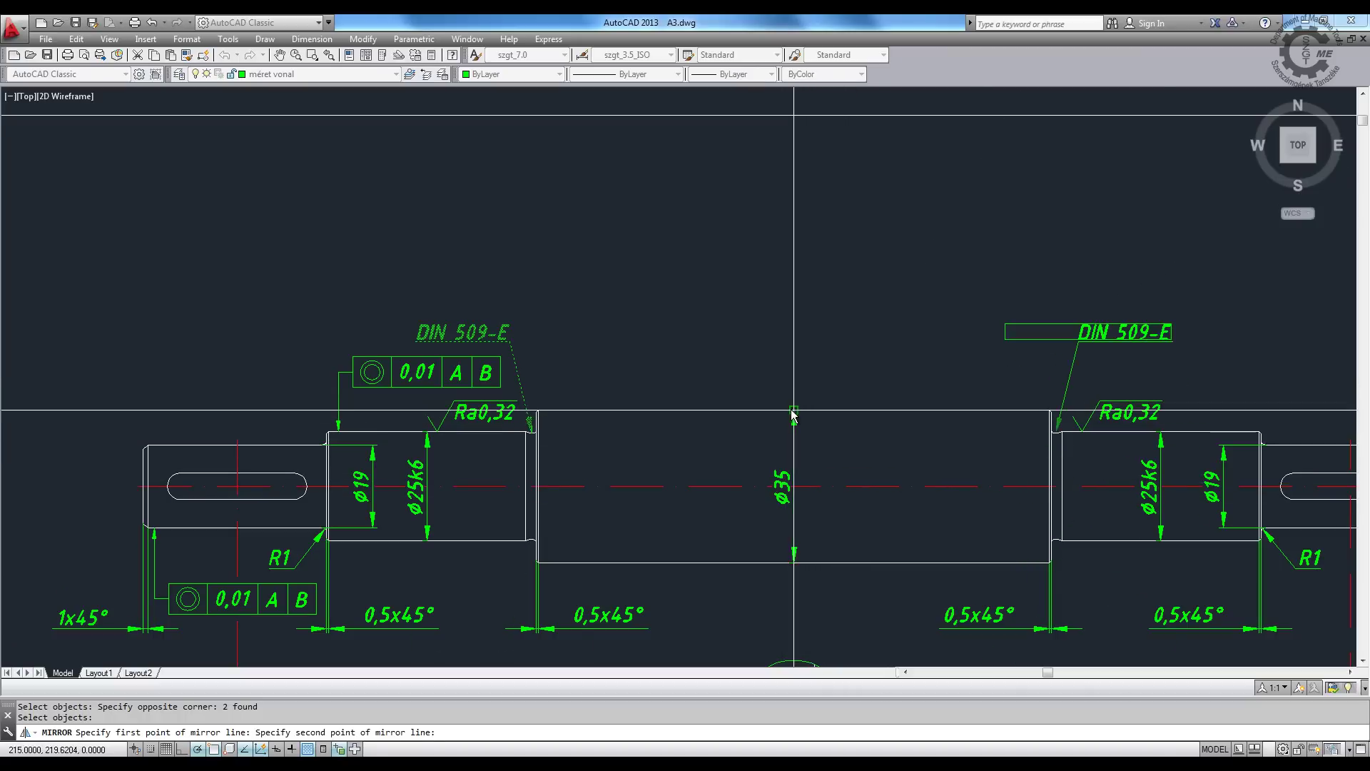
left_click(795, 417)
- Finish the mirror, keeping the original DIN 509-E note
key("Return")
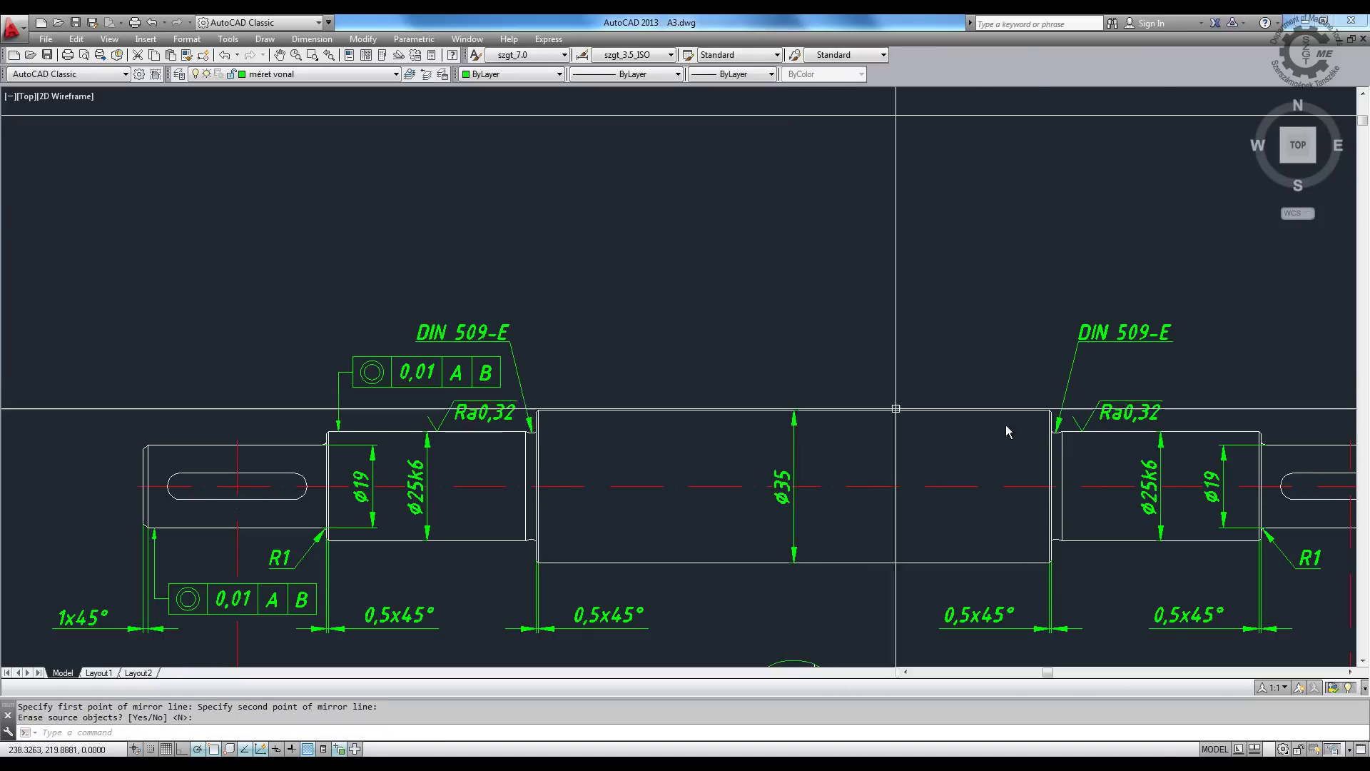
scroll(1006, 426, "up", 4)
scroll(1249, 435, "up", 3)
scroll(807, 546, "down", 5)
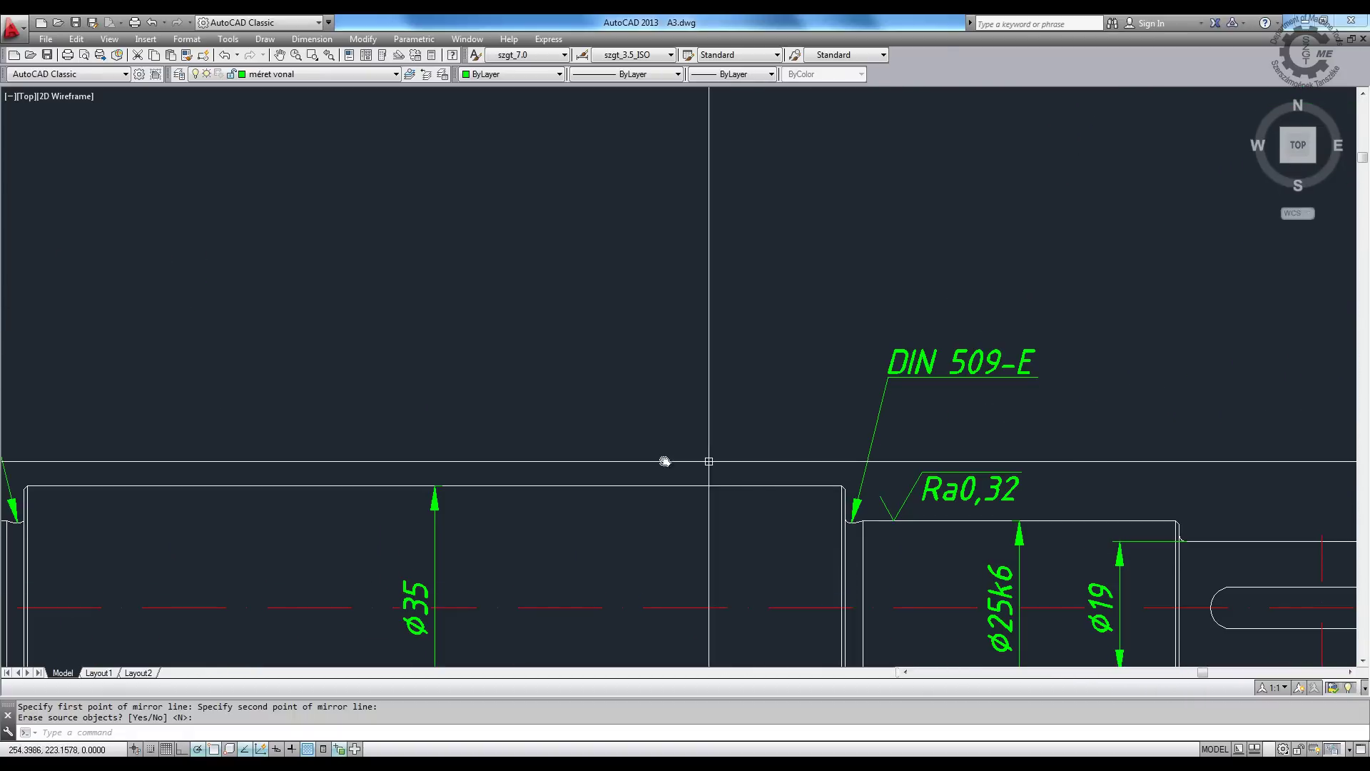
- Shift the mirrored DIN 509-E text 0.5 units to the right
type("m")
key("Return")
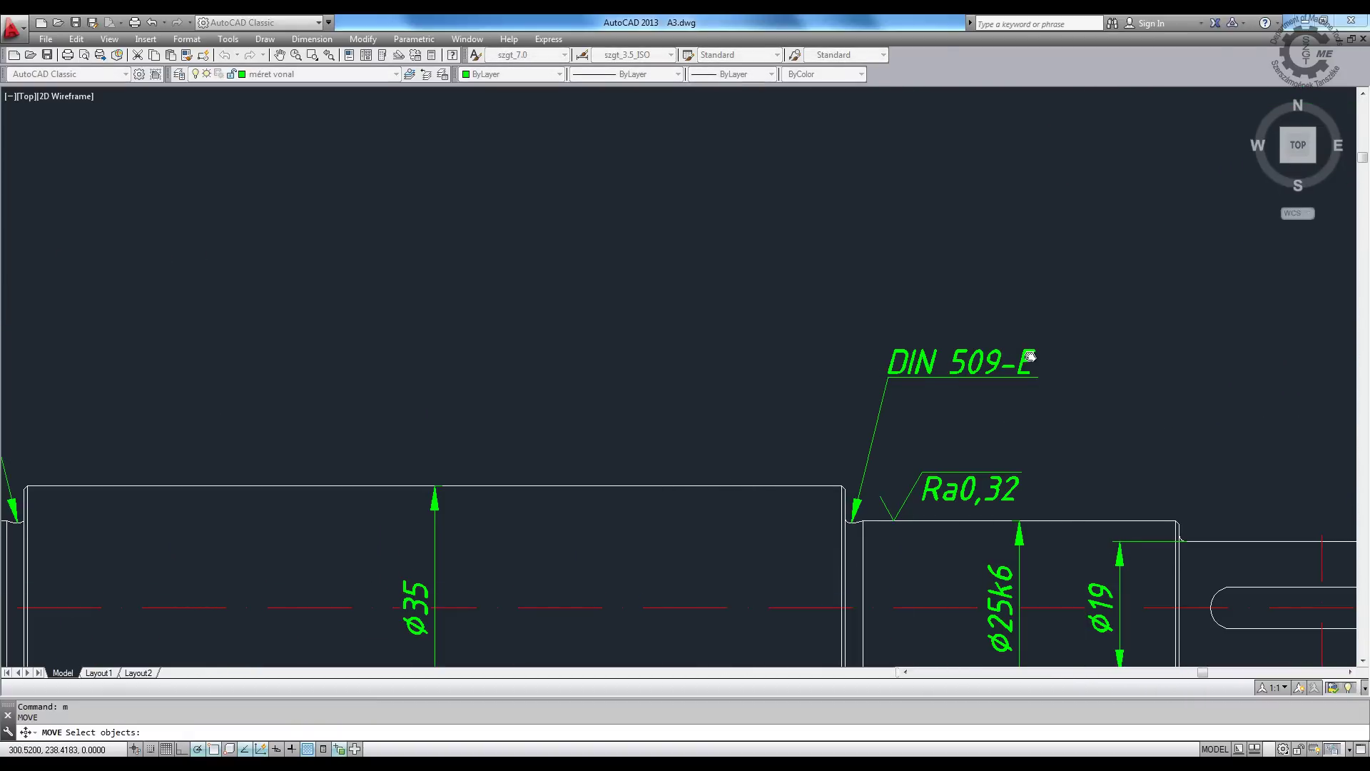
left_click(983, 357)
key("Return")
scroll(1018, 365, "up", 5)
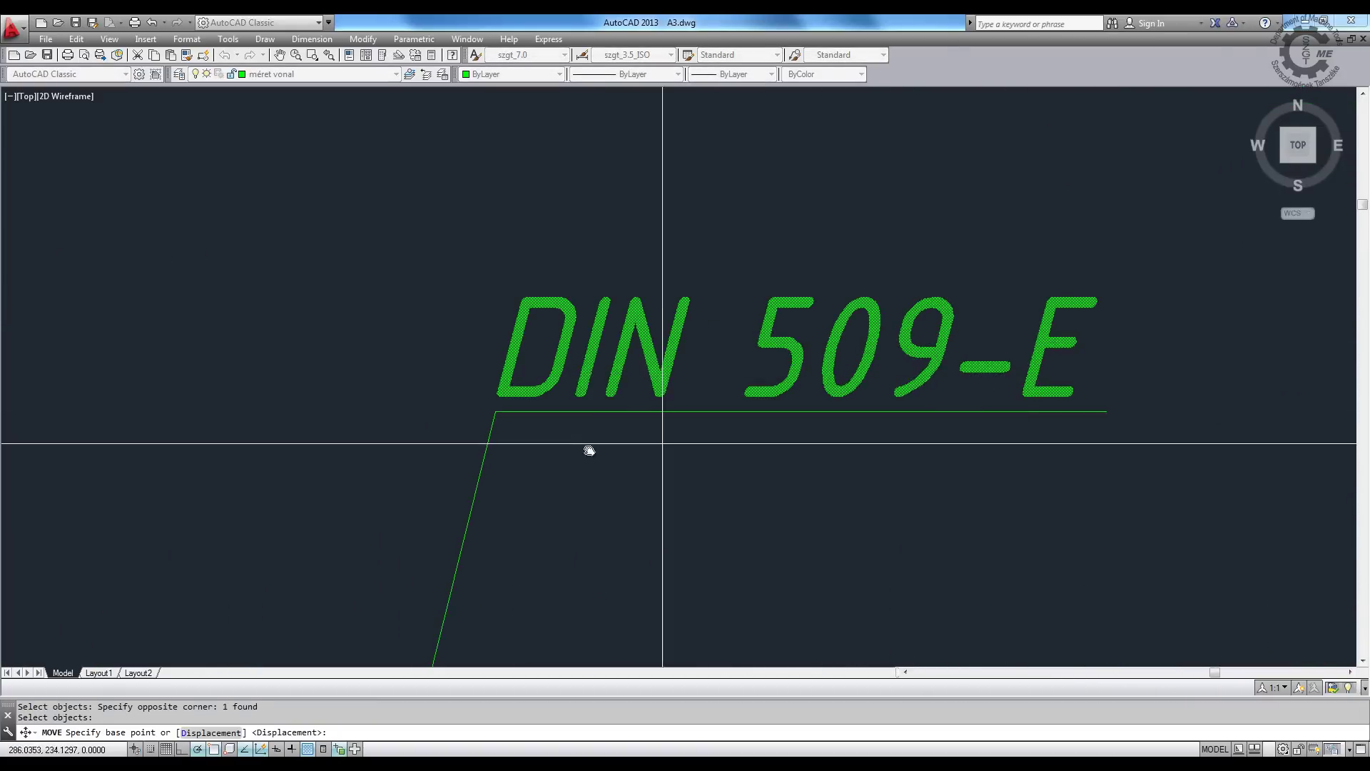
left_click(498, 411)
type("@0.5")
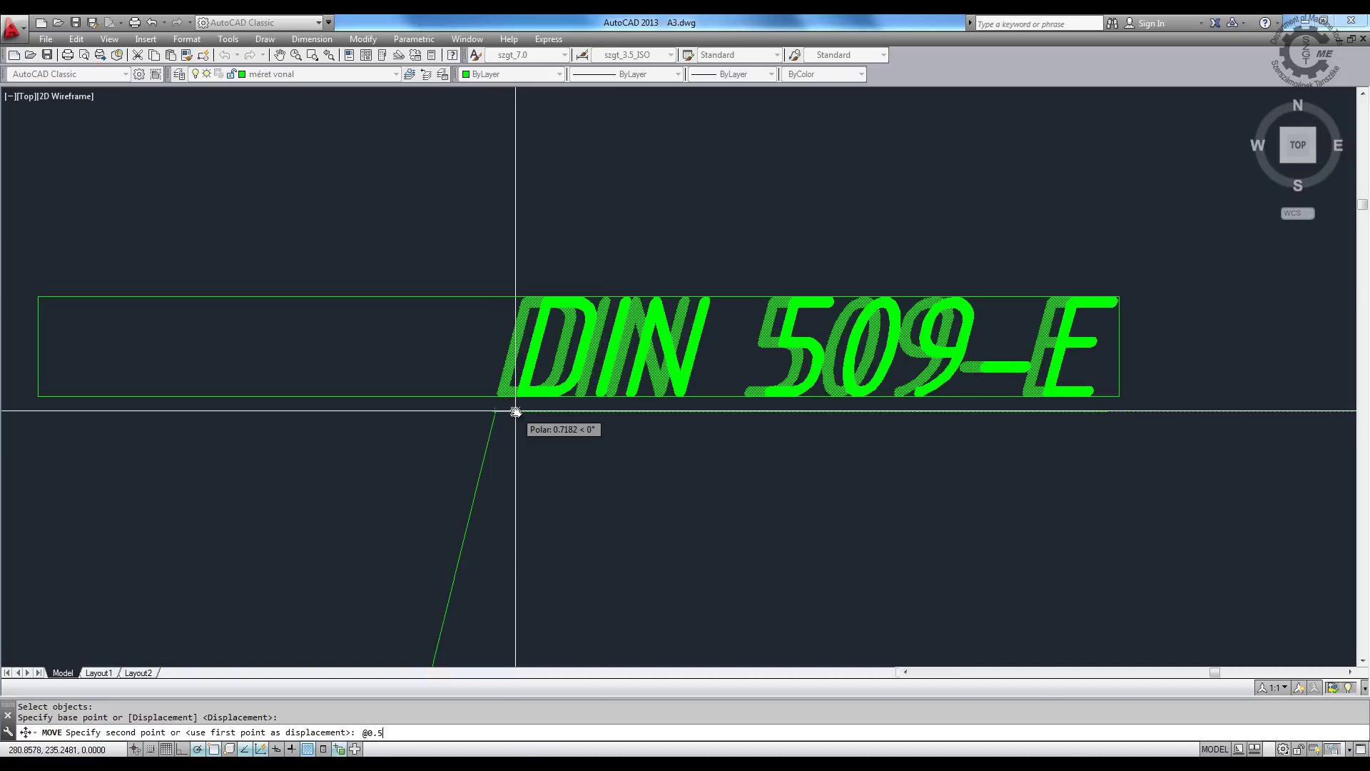
type(",0")
key("Return")
- Pan and zoom the view back to the shaft's left journal
scroll(578, 321, "down", 5)
middle_click_drag(457, 276, 1055, 141)
scroll(728, 261, "down", 3)
scroll(690, 266, "down", 2)
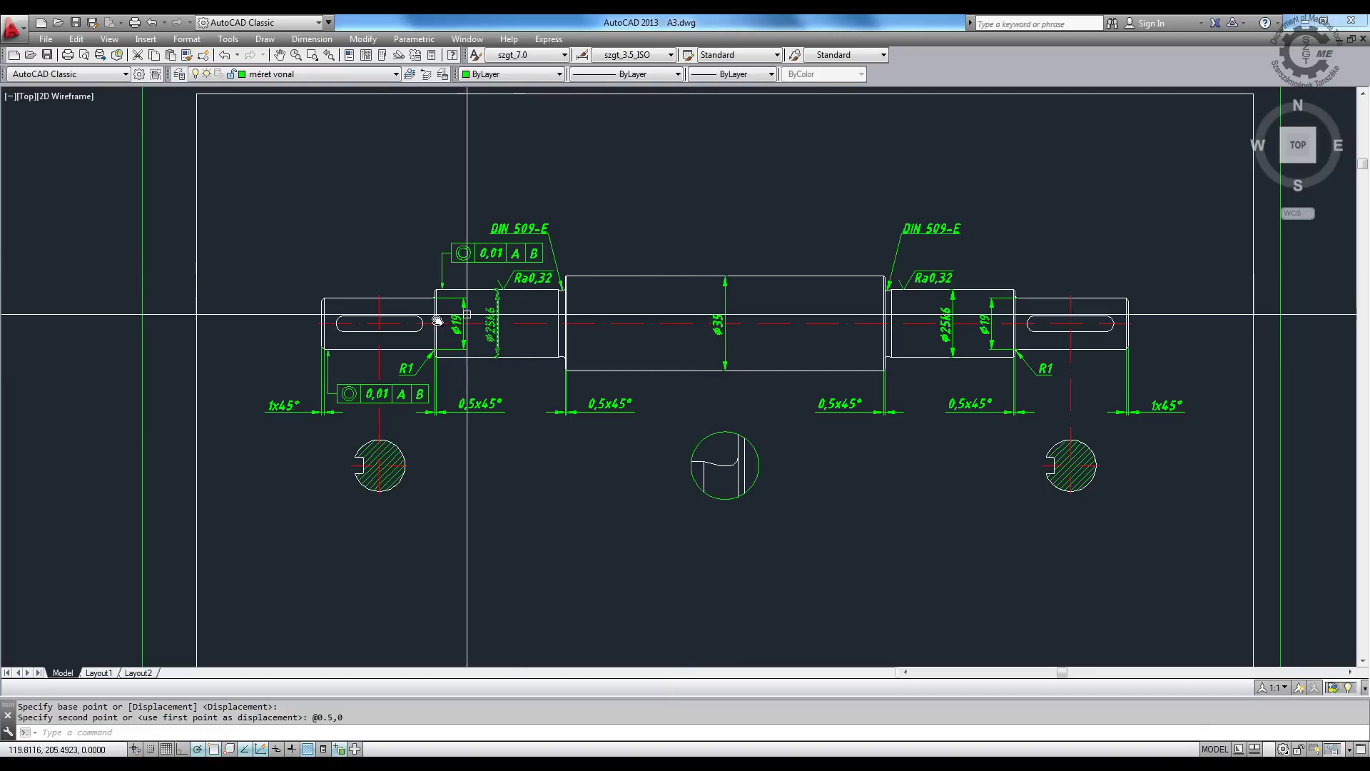
middle_click_drag(450, 312, 618, 304)
scroll(422, 297, "up", 3)
scroll(696, 143, "up", 2)
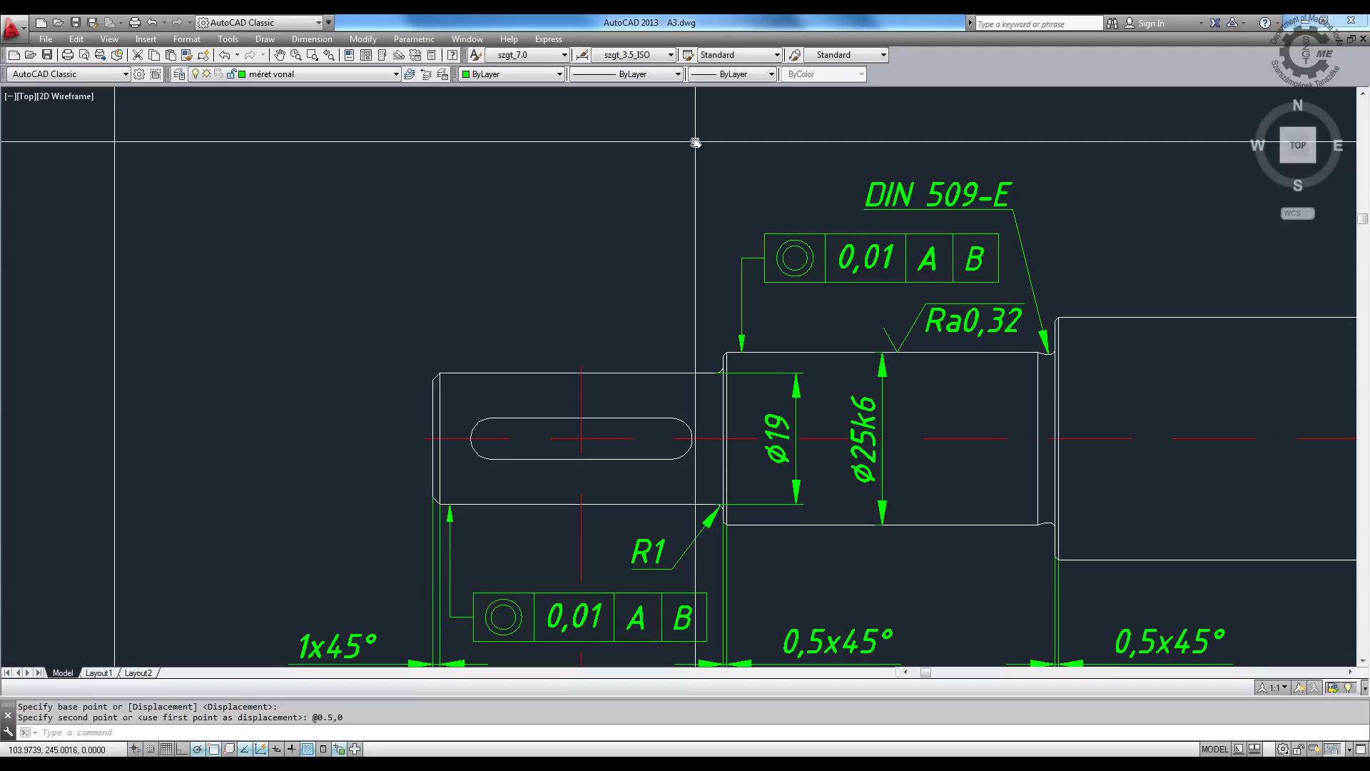
type("Co")
- Copy the DIN 509-E text to a spot beside the shaft's left end
key("Return")
left_click(927, 194)
key("Return")
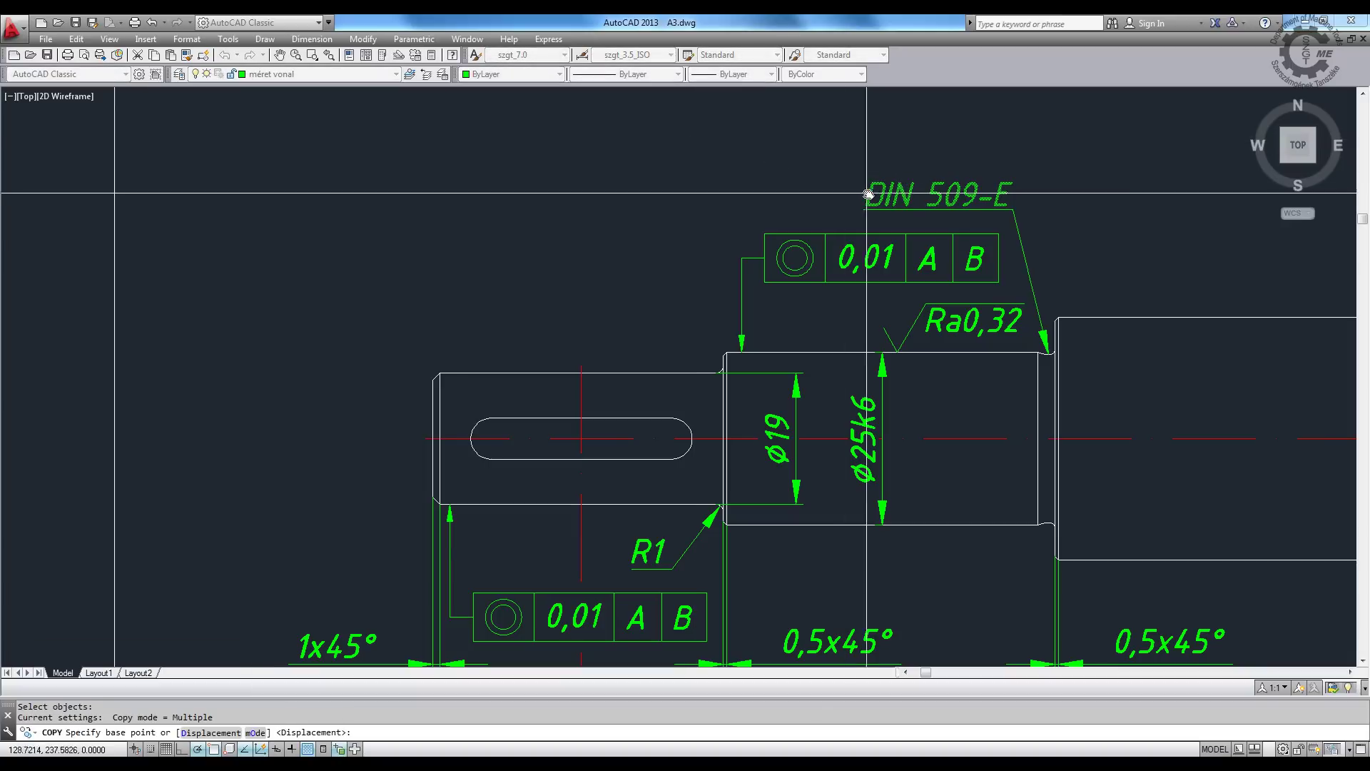
left_click(869, 198)
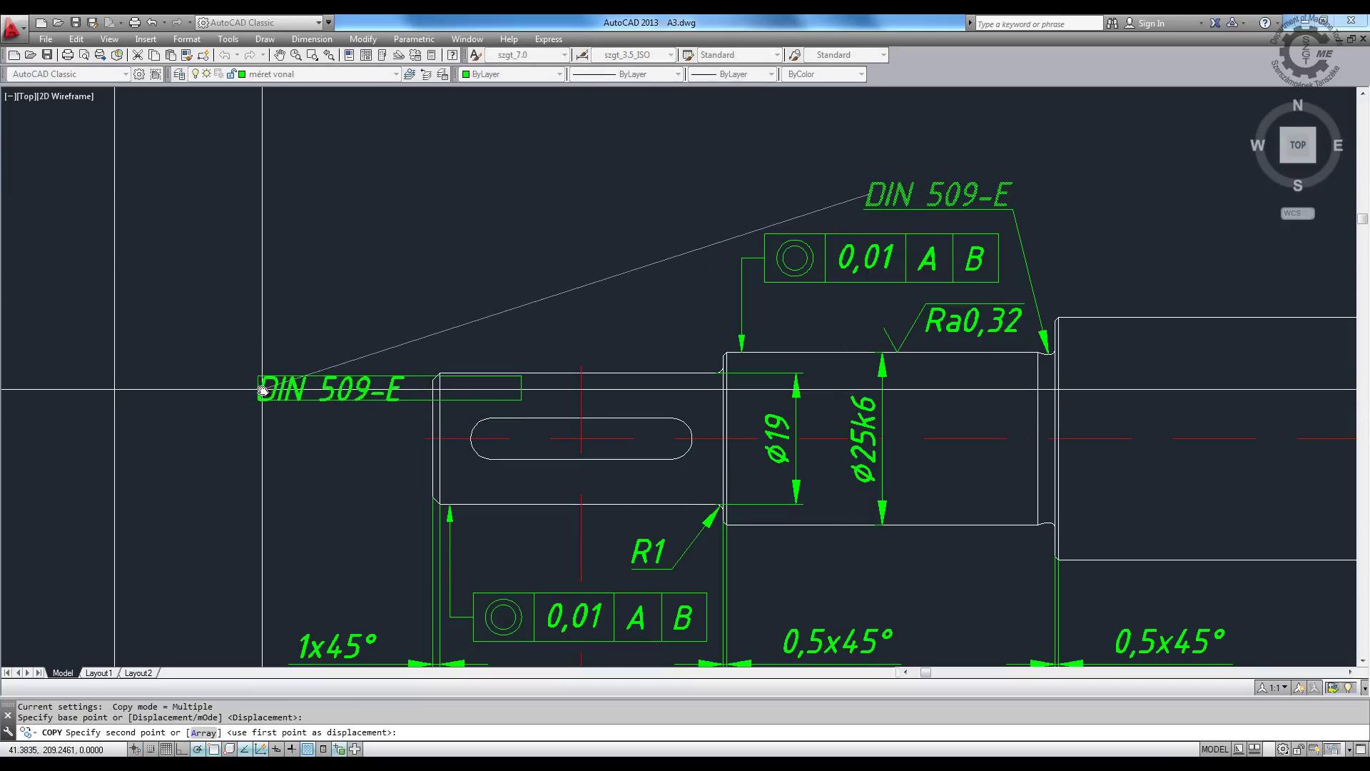
left_click(266, 394)
key("Return")
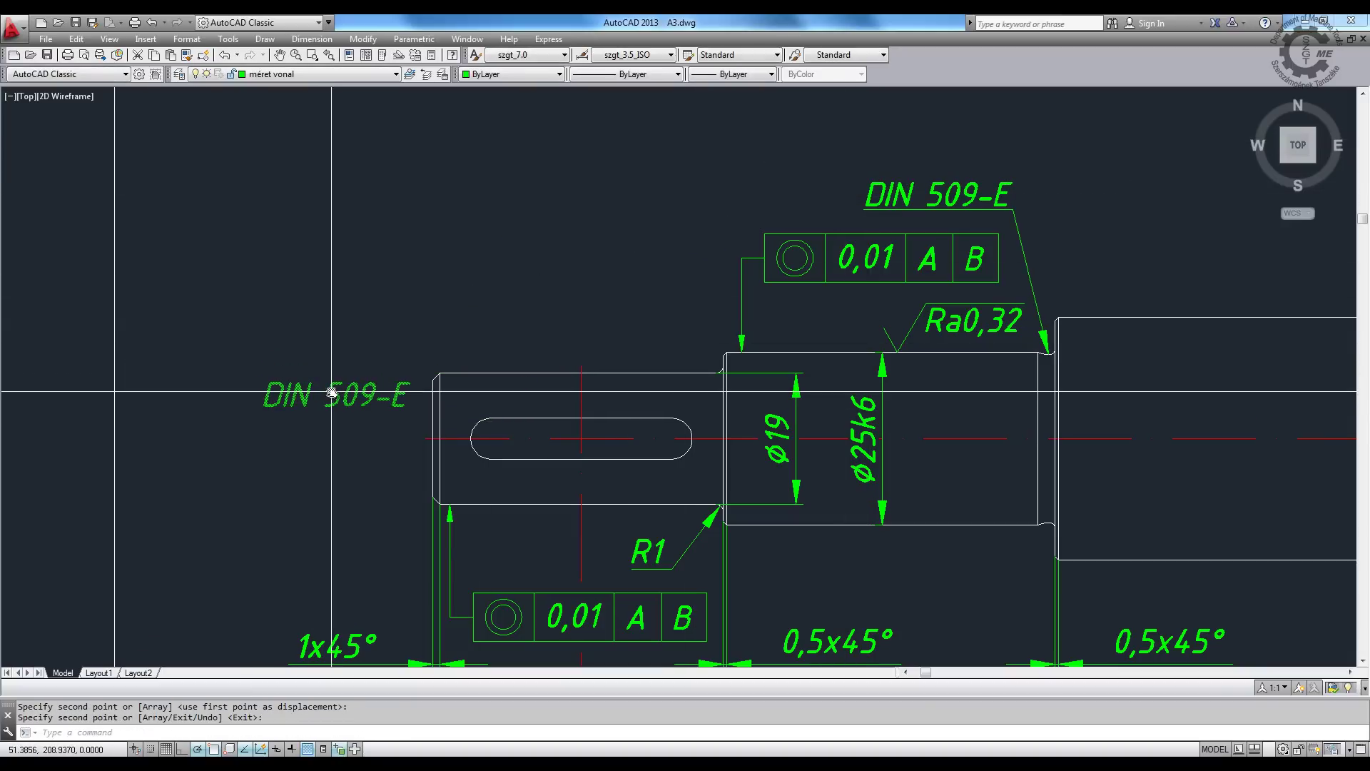
- Edit the copy to read DIN 332 DR and select it for moving
double_click(408, 397)
type("DIN 332 DR")
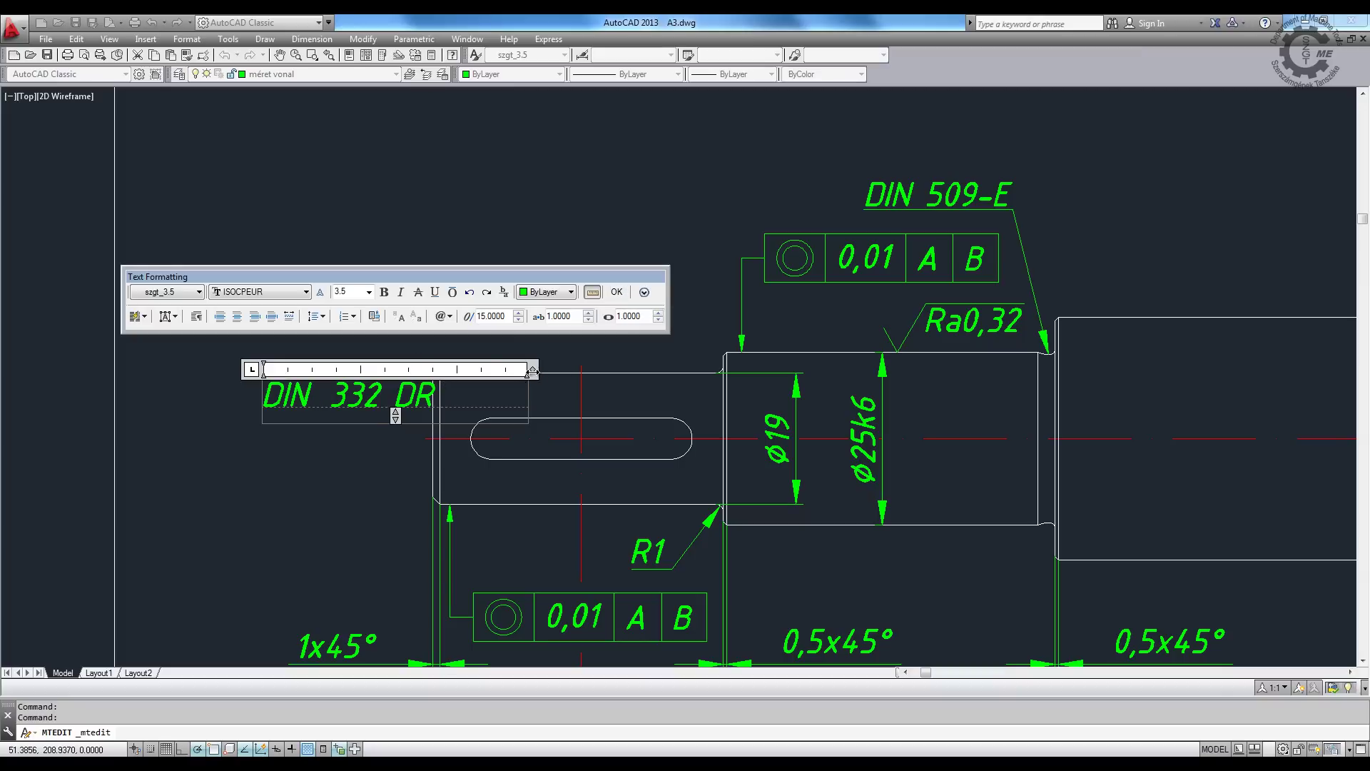
left_click(625, 291)
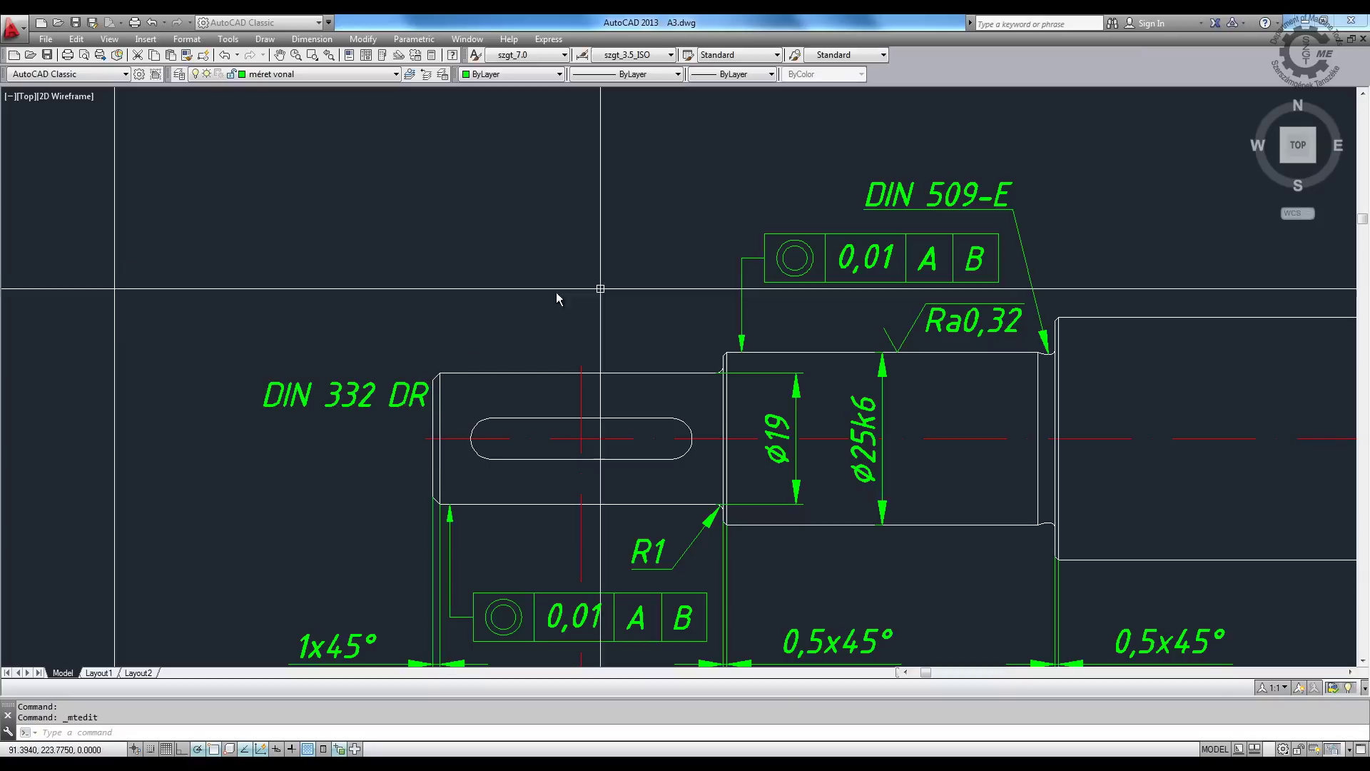
key("Return")
left_click(402, 397)
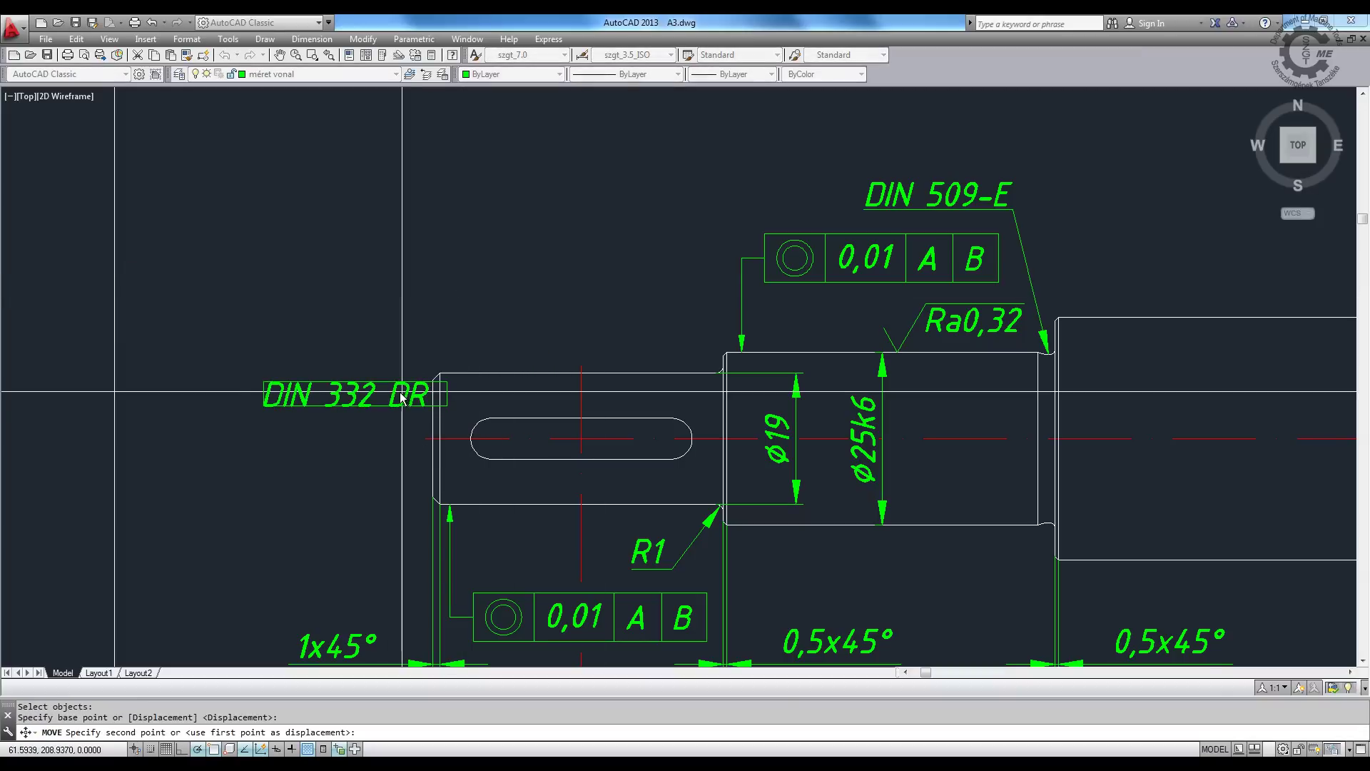
- Place the DIN 332 DR text and draw a leader from the shaft's left end beneath it
left_click(366, 393)
type("e")
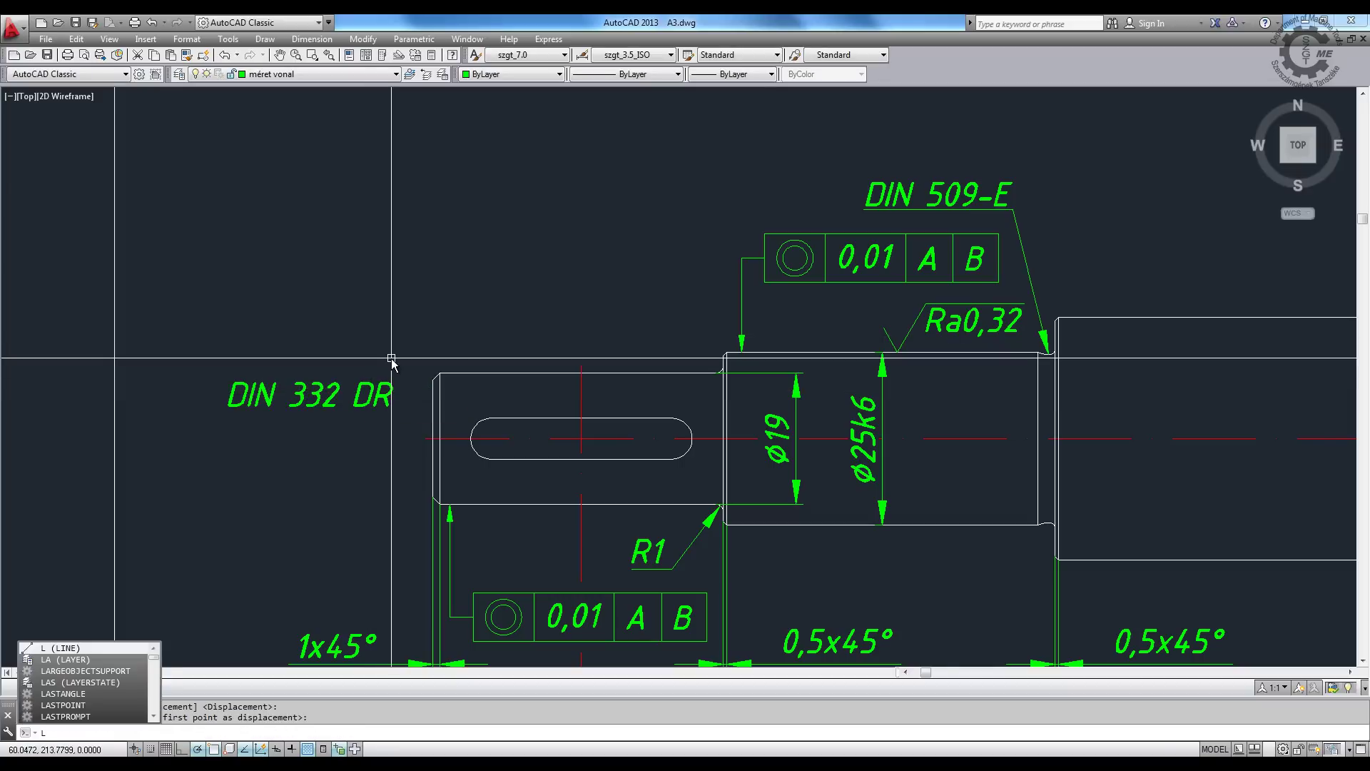
key("Return")
scroll(409, 435, "up", 2)
left_click(444, 440)
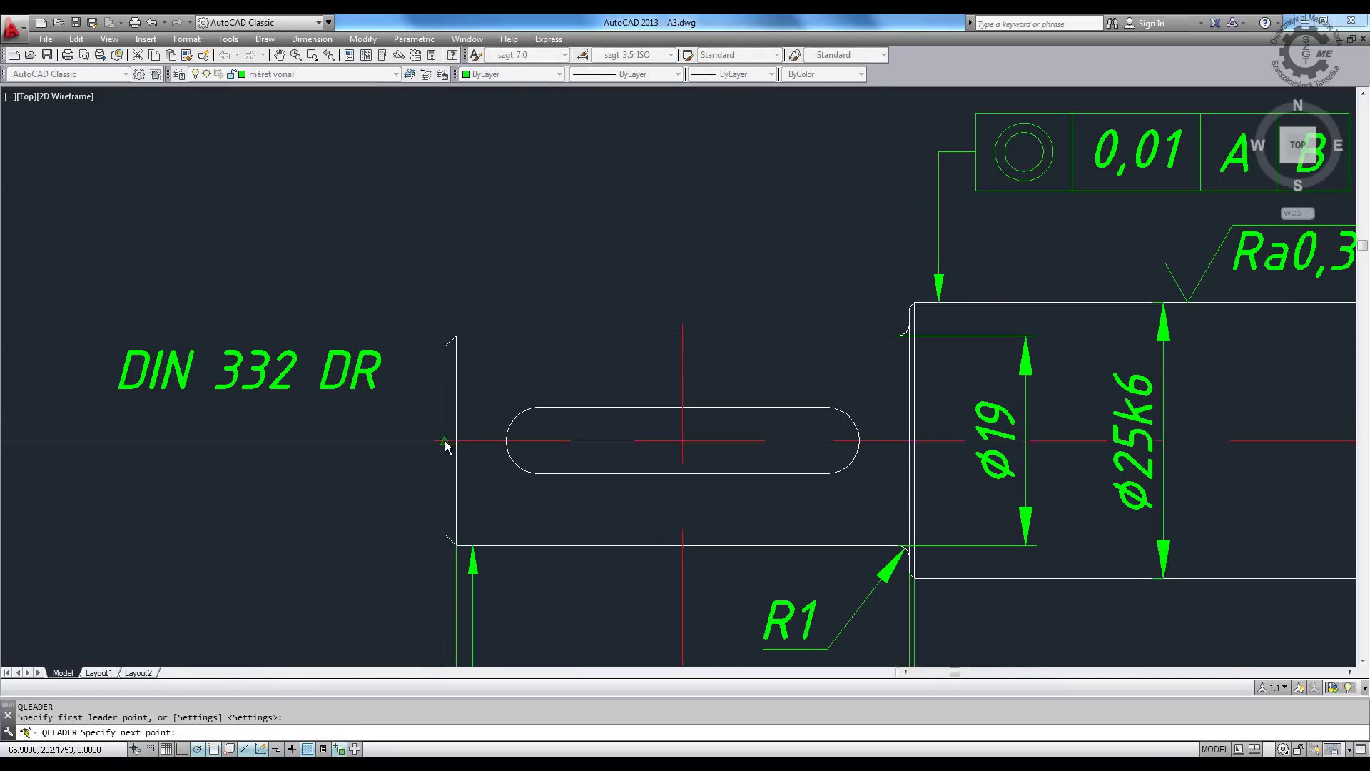
left_click(387, 394)
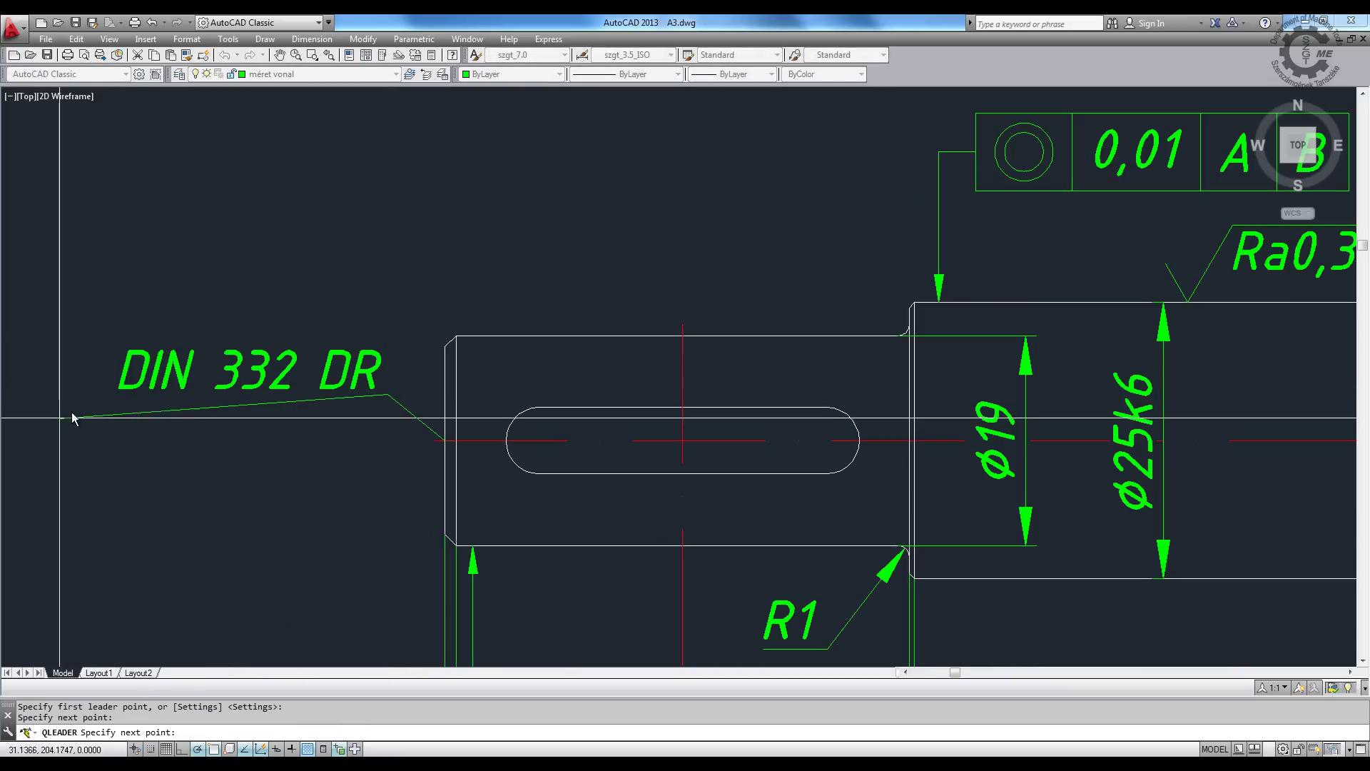
left_click(114, 394)
key("Escape")
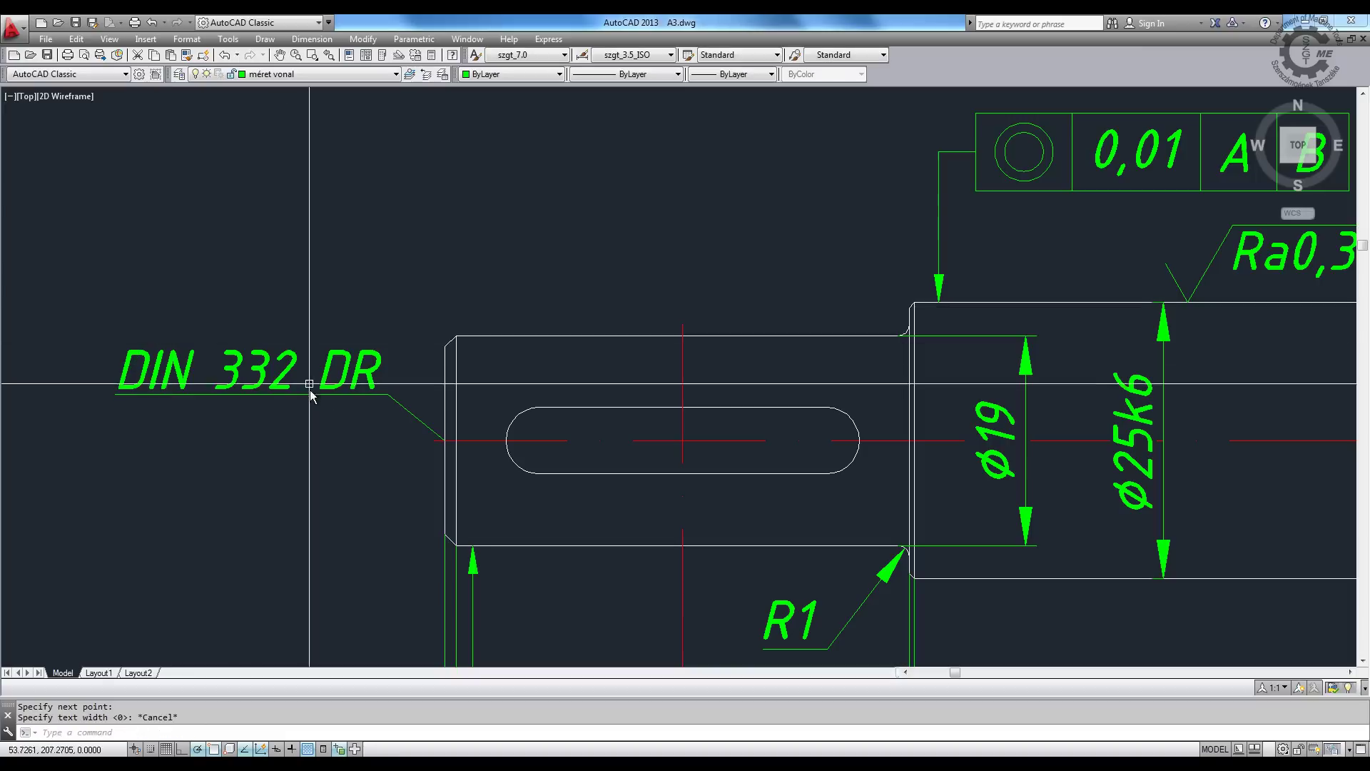
- Move the DIN 332 DR label and its leader up and to the left
left_click(386, 400)
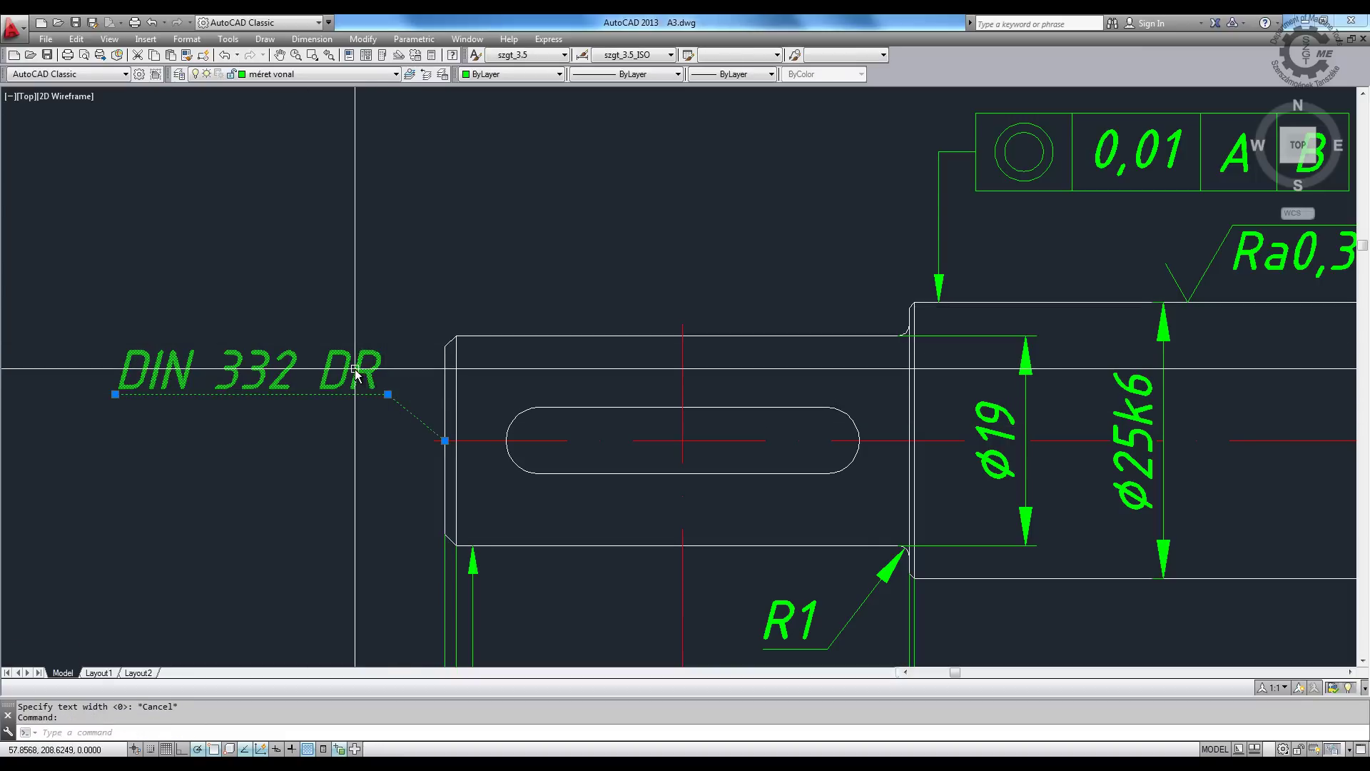
left_click(367, 357)
type("m")
key("Return")
left_click(378, 393)
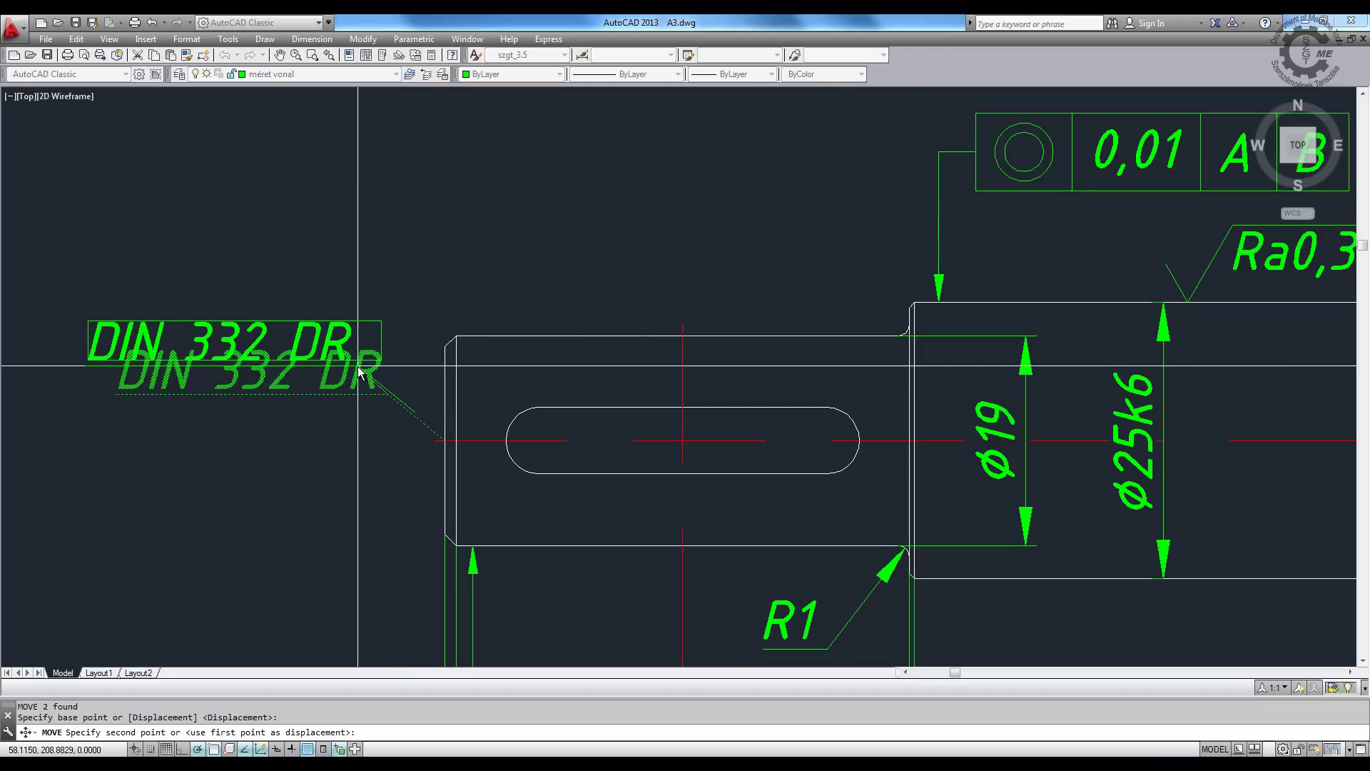
left_click(351, 368)
left_click(412, 407)
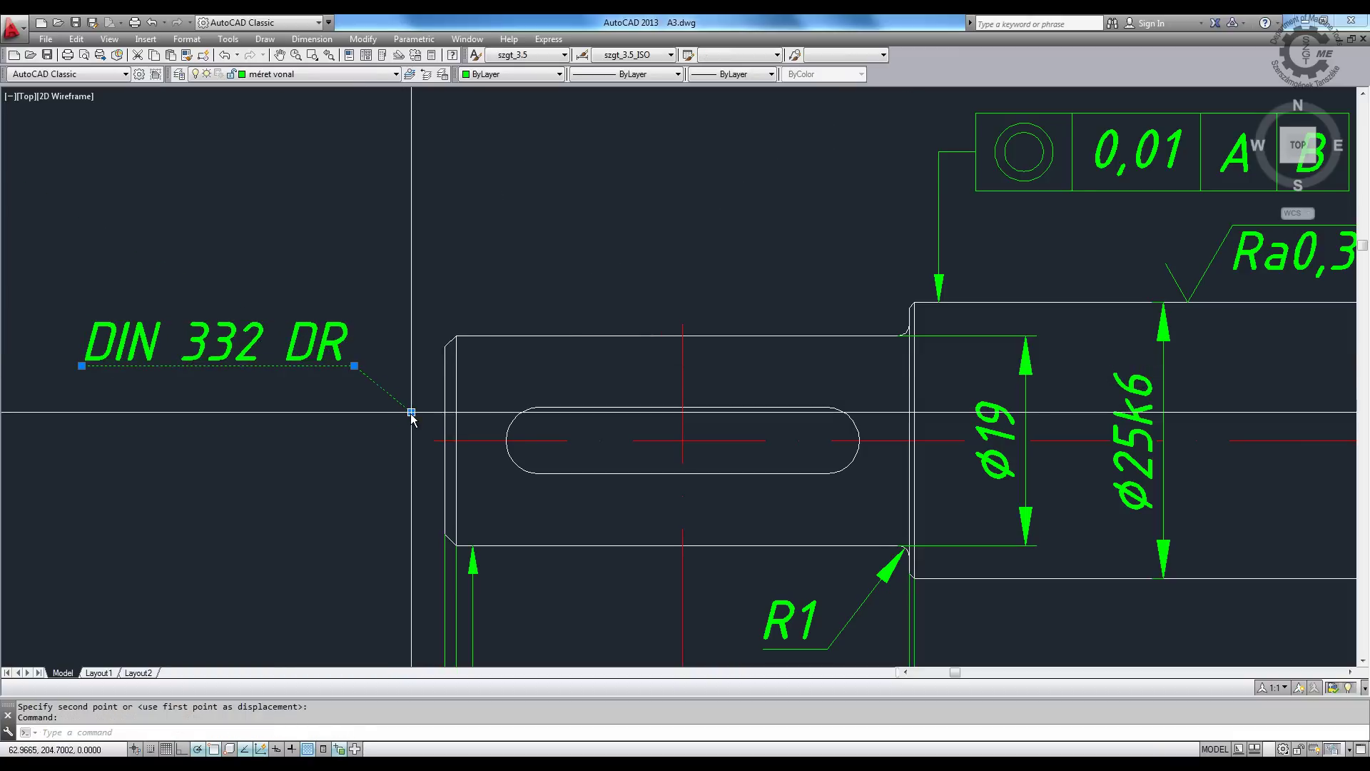
left_click(445, 440)
- Change the leader's dot end to an arrowhead in Properties
type("ch")
key("Return")
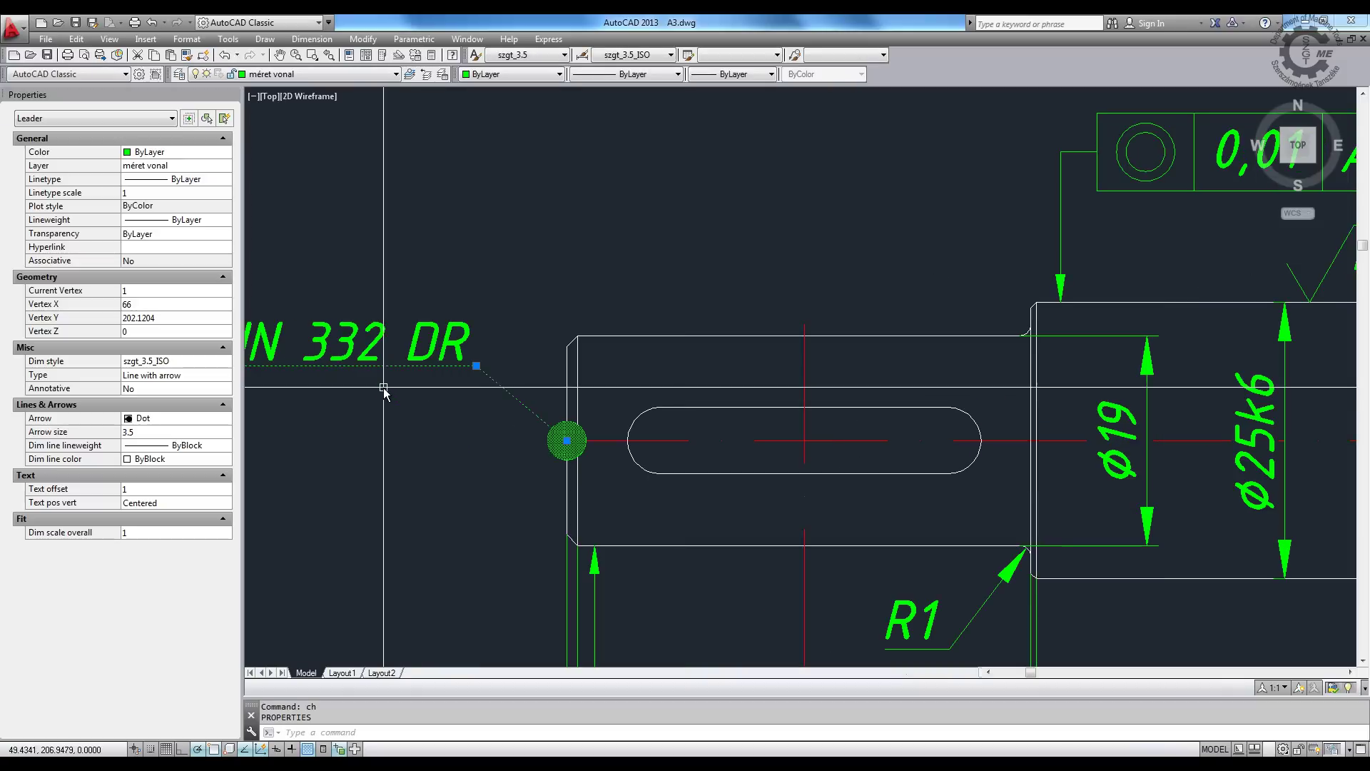
left_click(226, 419)
left_click(217, 431)
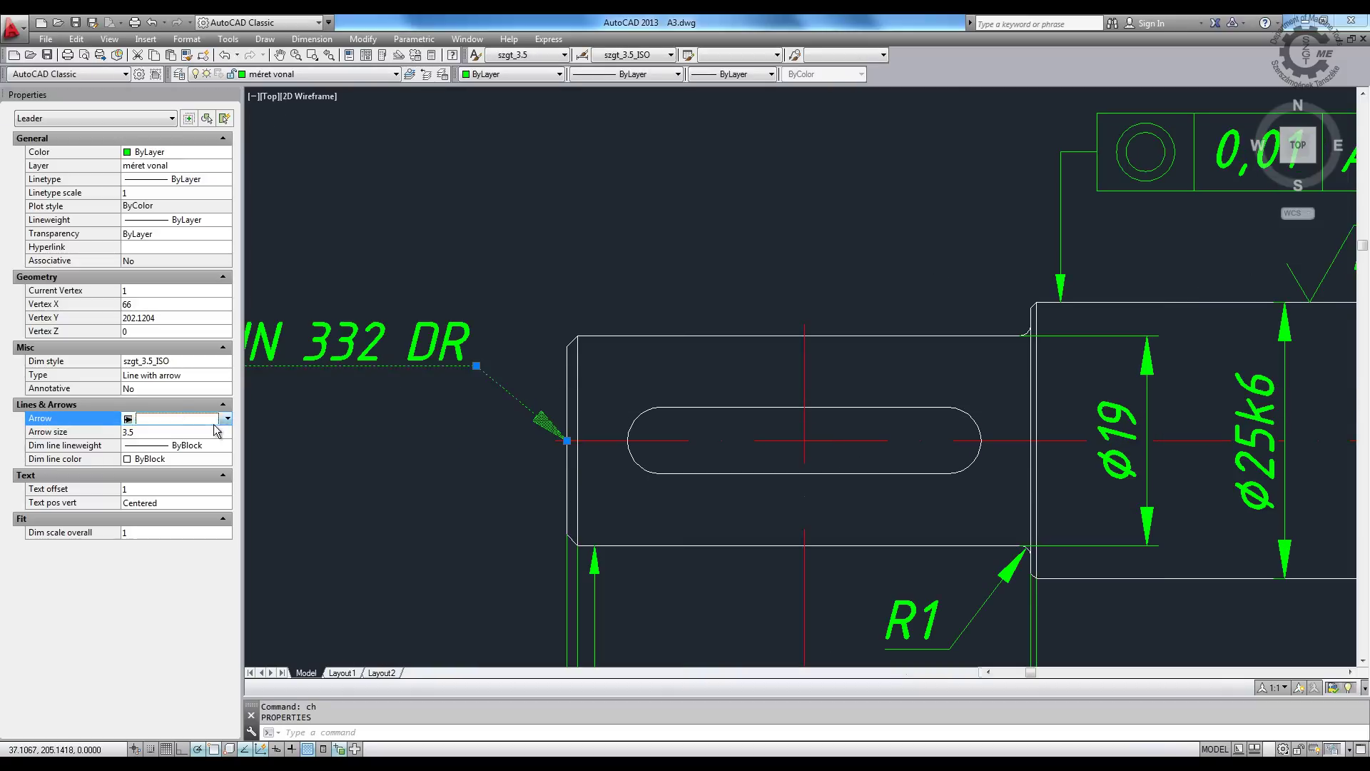
scroll(531, 299, "down", 3)
key("Escape")
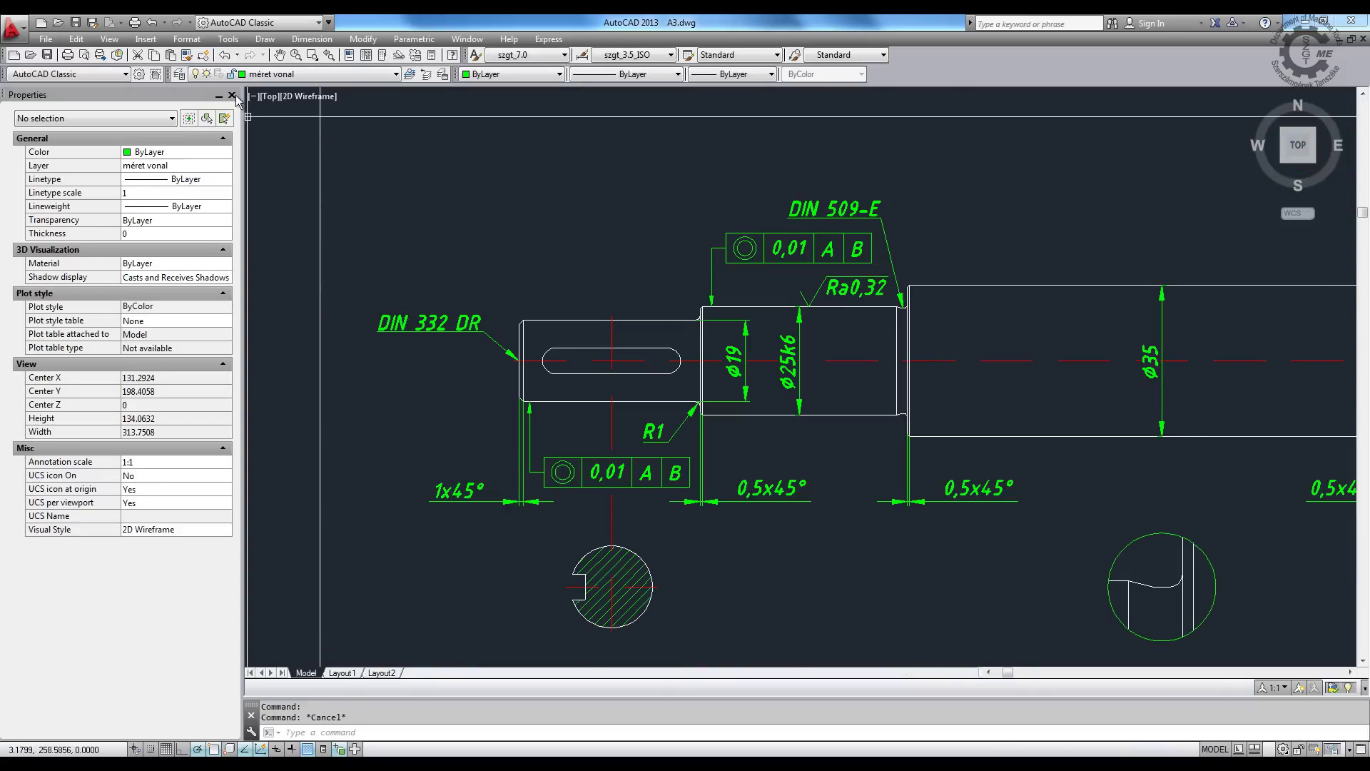
left_click(235, 95)
- Mirror the DIN 332 DR callout about the shaft centre onto the right end, keeping the original
type("mi")
key("Return")
left_click(350, 356)
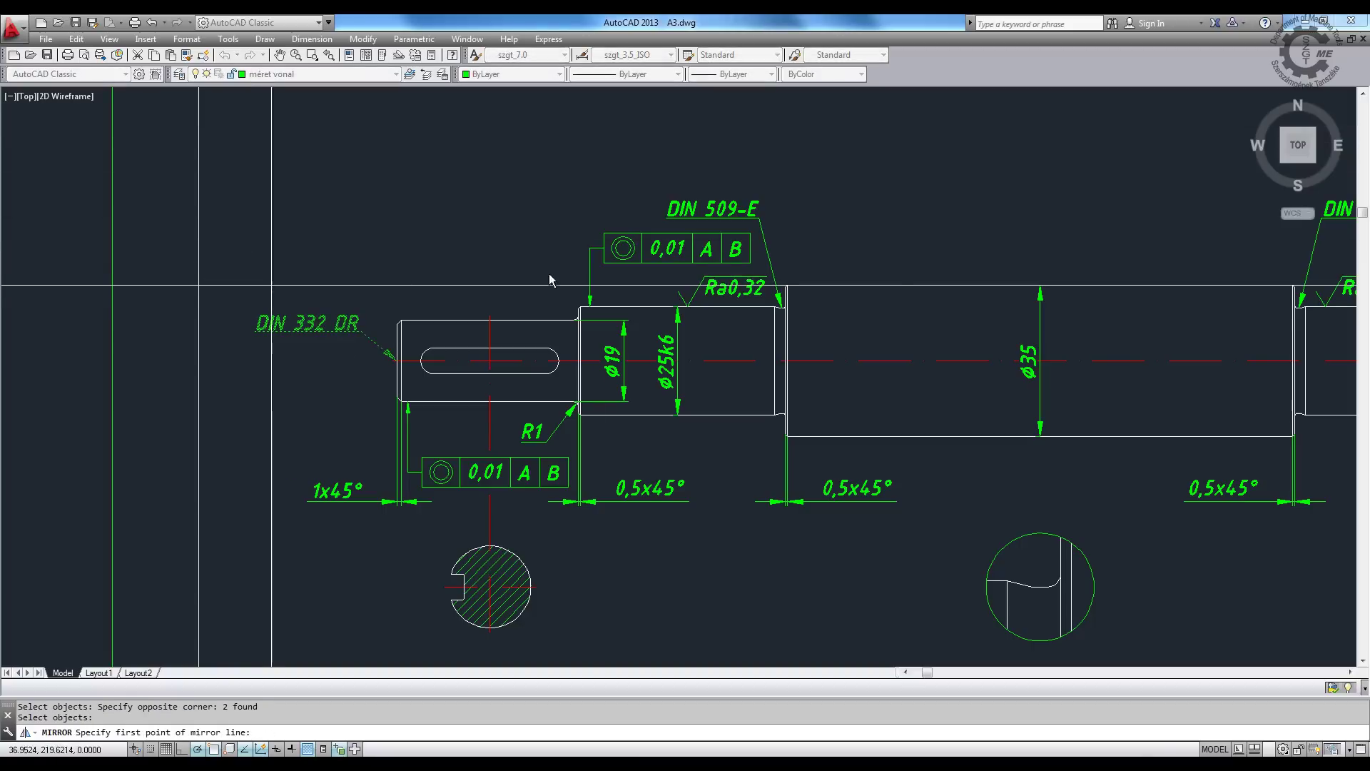
left_click(1042, 287)
left_click(1049, 361)
key("Return")
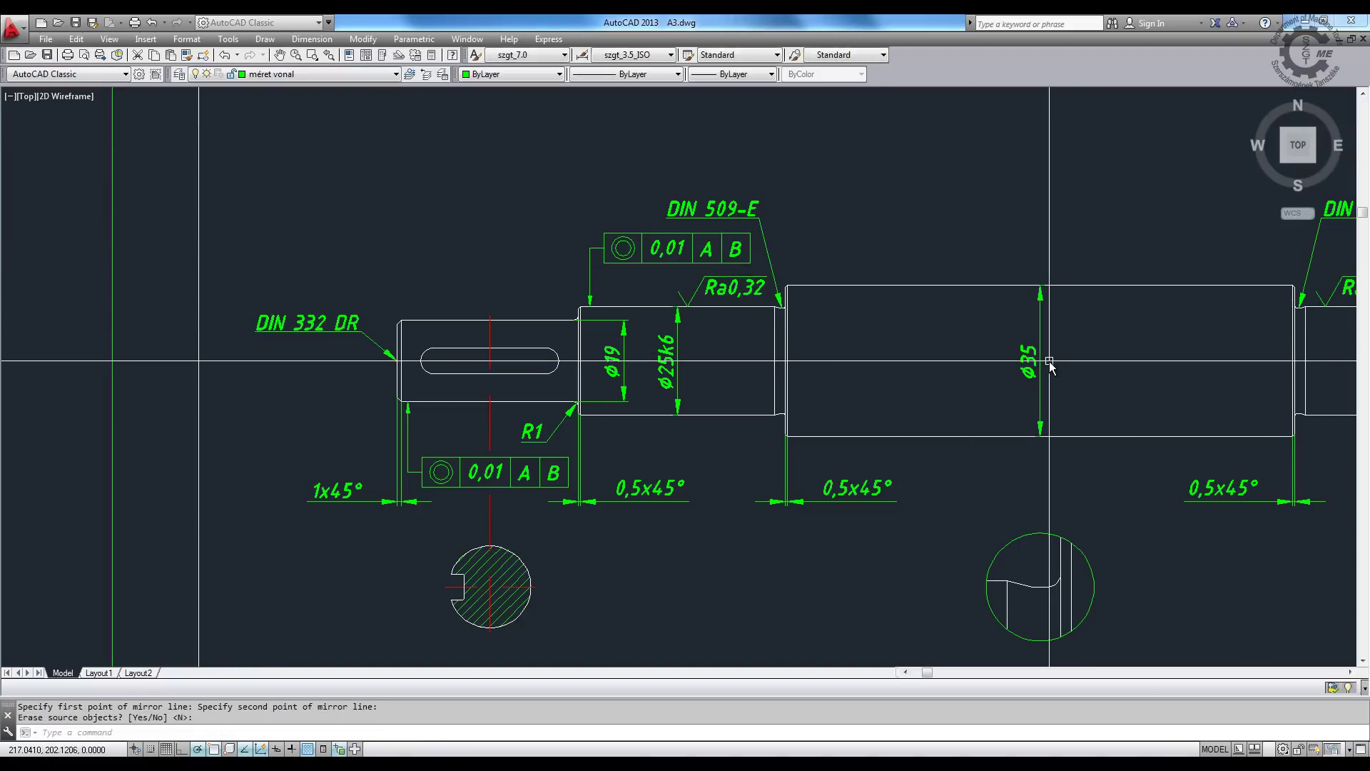
scroll(1049, 361, "down", 4)
scroll(622, 405, "up", 2)
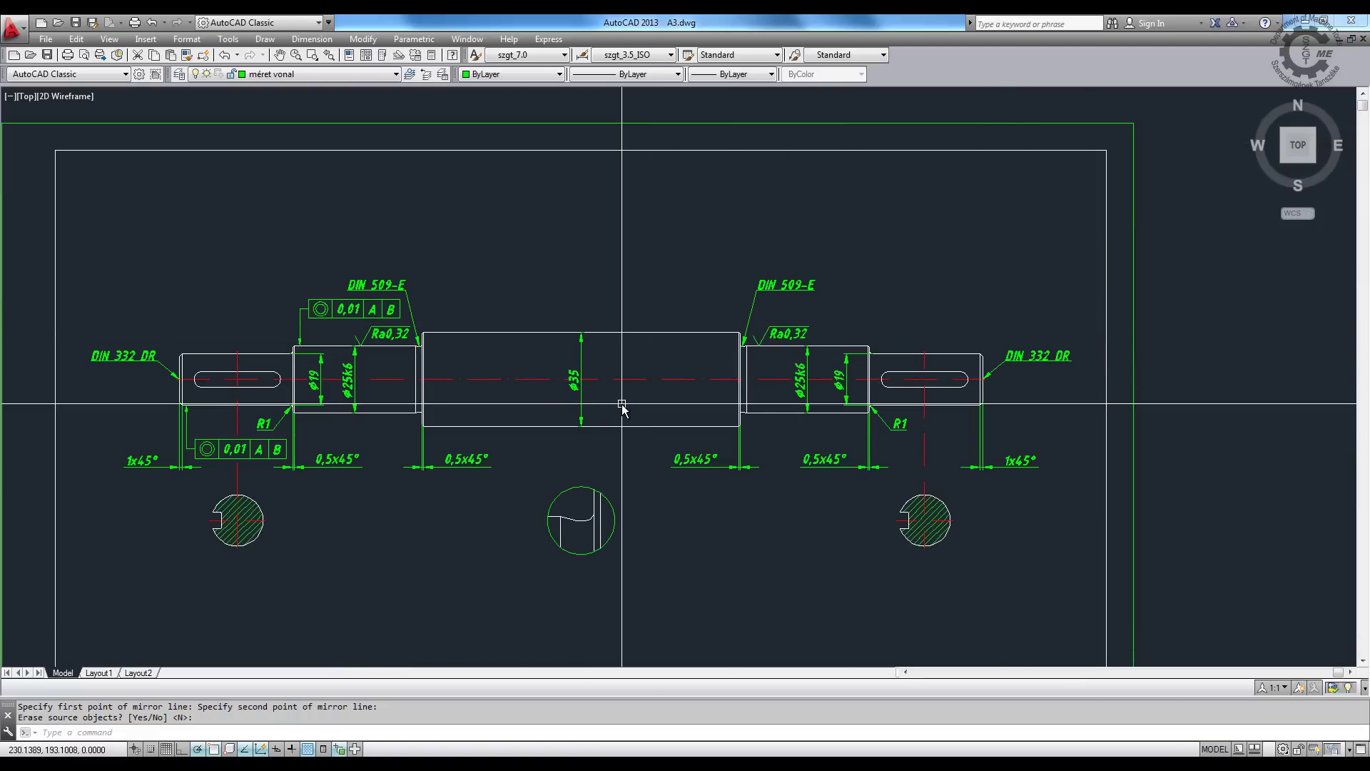
scroll(622, 405, "up", 1)
scroll(599, 397, "up", 1)
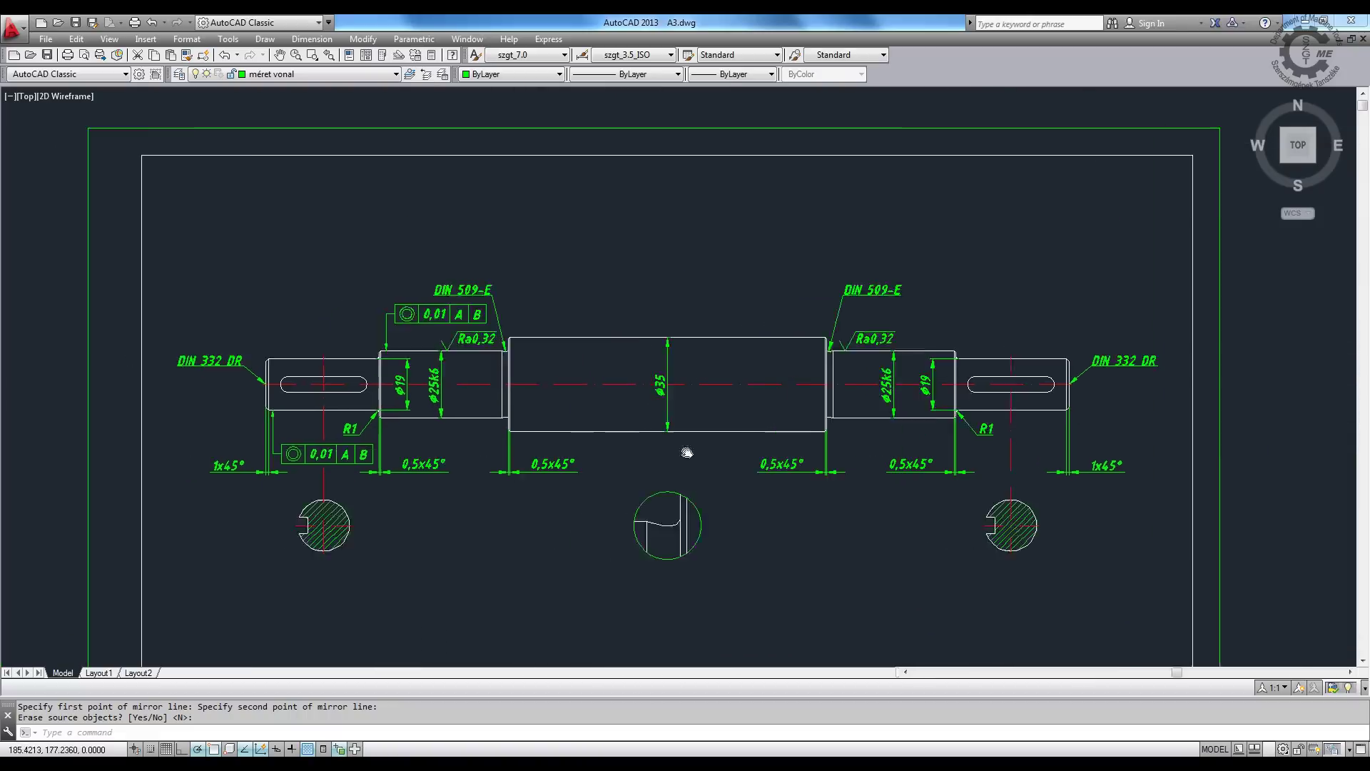
scroll(685, 454, "up", 2)
scroll(469, 312, "up", 1)
- Dimension the left keyway slot with a 32 linear dimension above it
type("li")
key("Return")
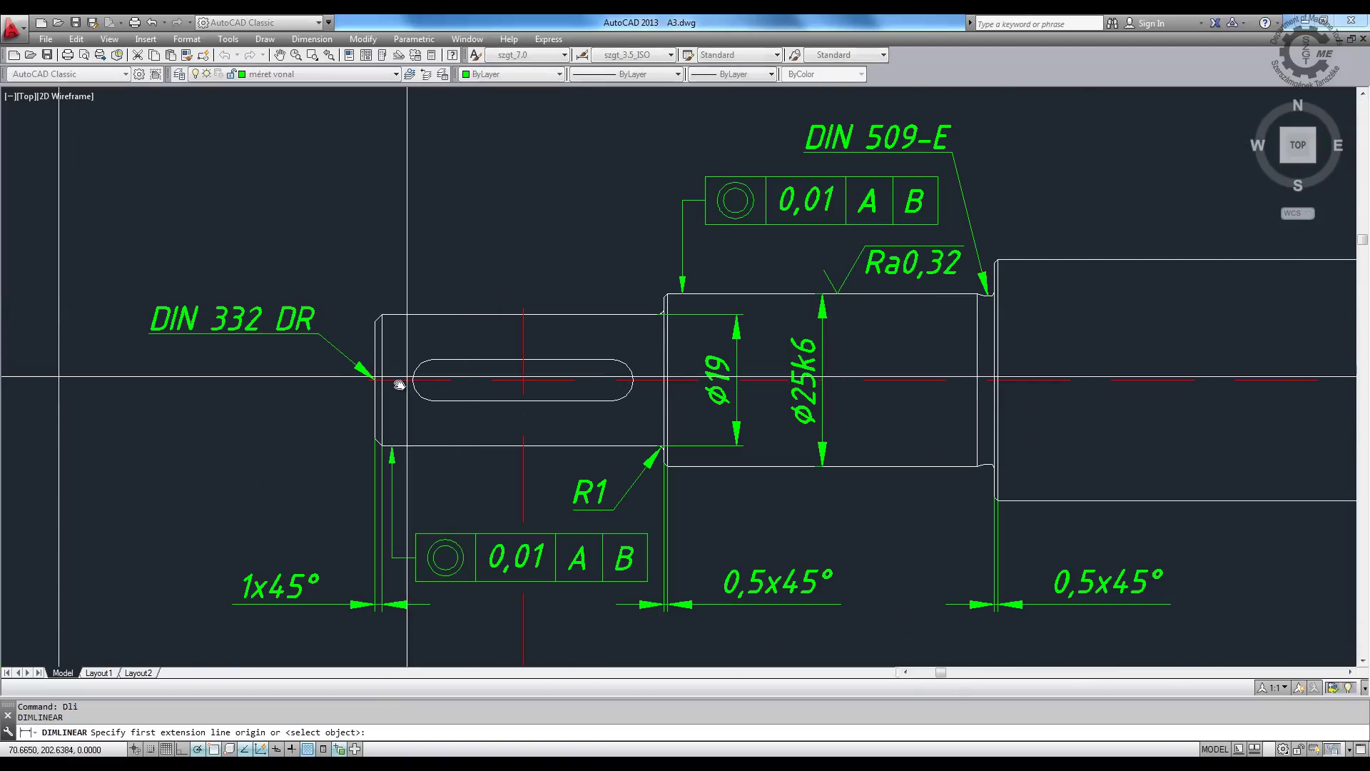
left_click(413, 380)
left_click(633, 380)
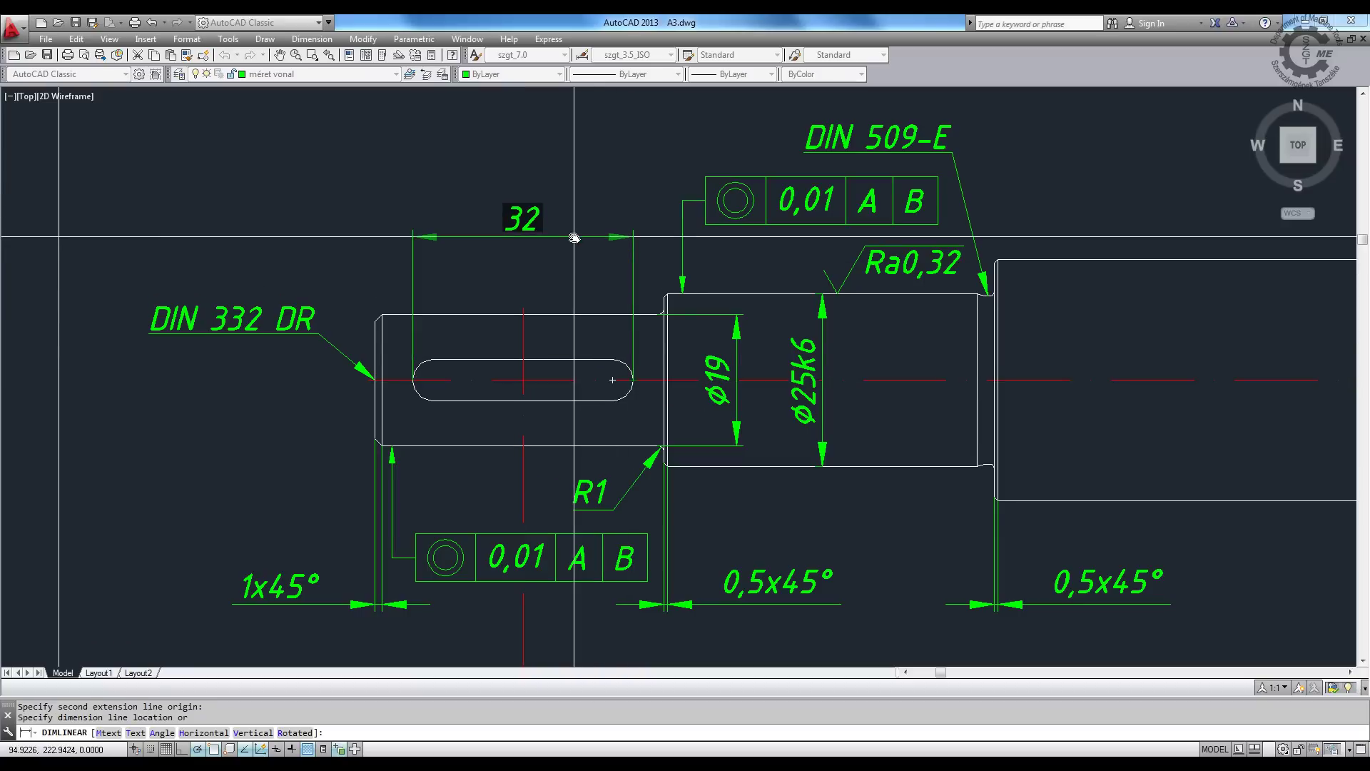
left_click(573, 254)
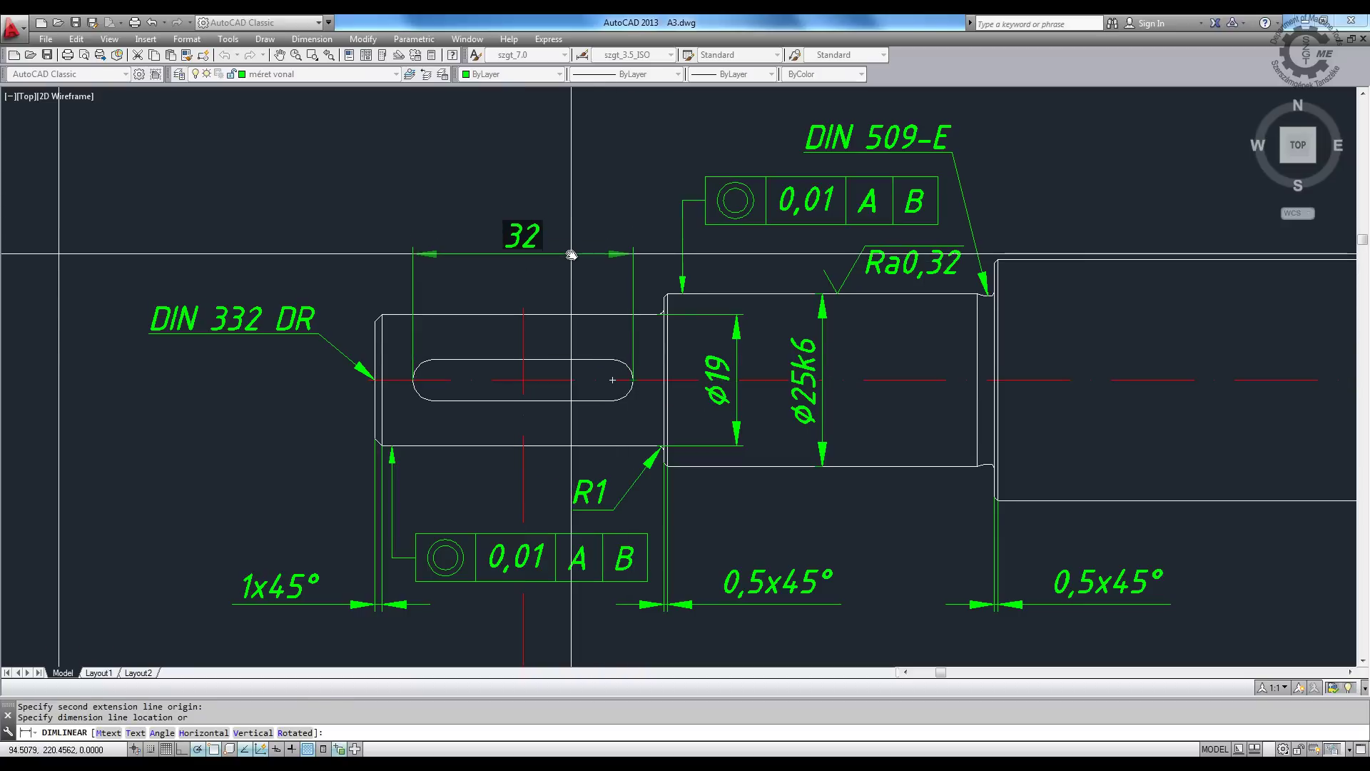
- Add the left-end 42 linear dimension above the slot's 32
key("Return")
left_click(374, 320)
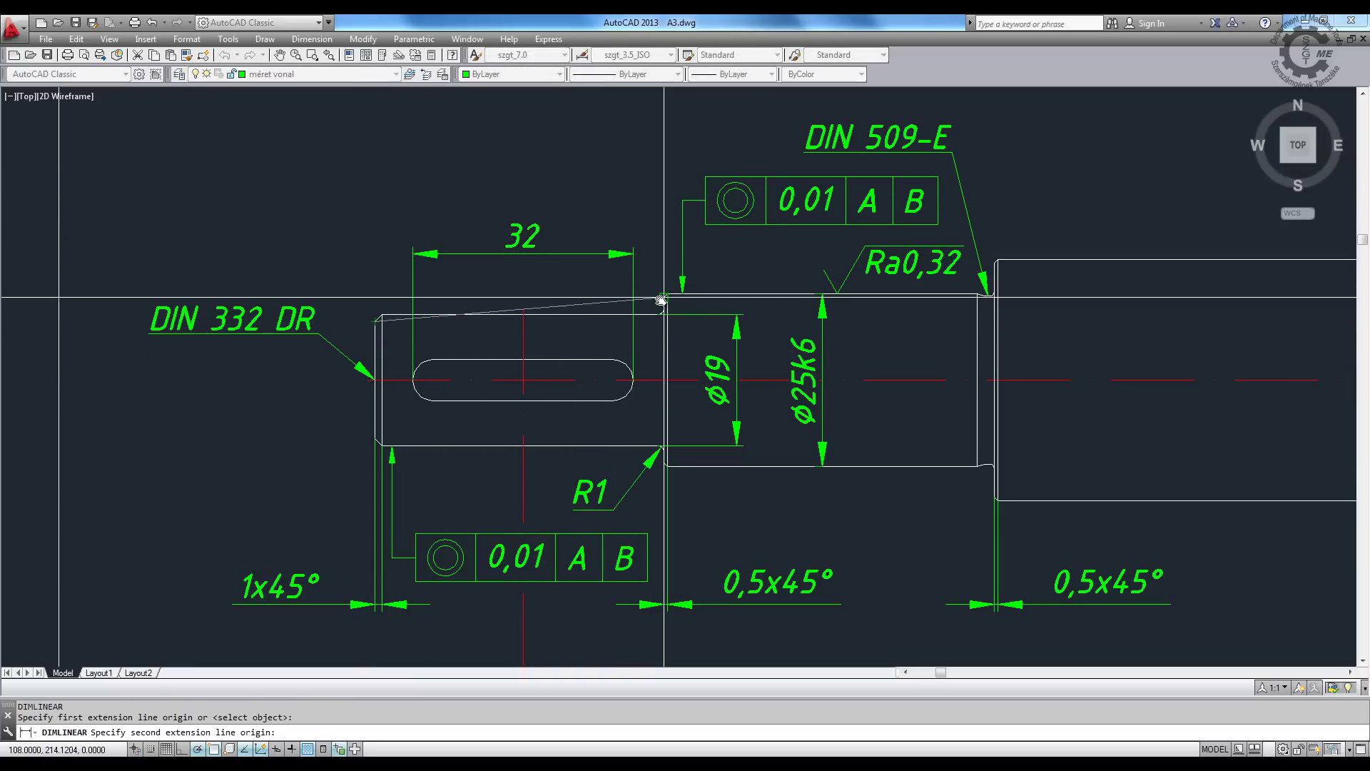
middle_click_drag(651, 174, 638, 265)
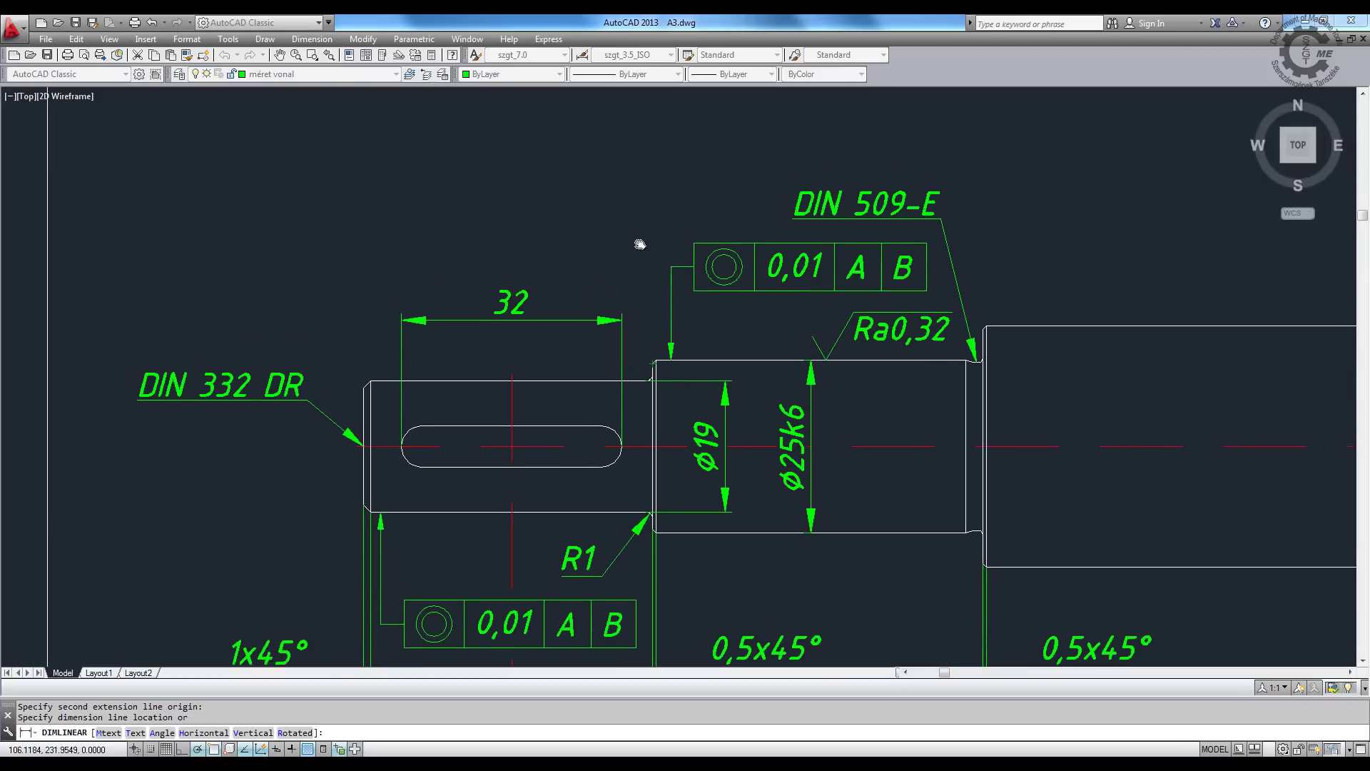
left_click(779, 241)
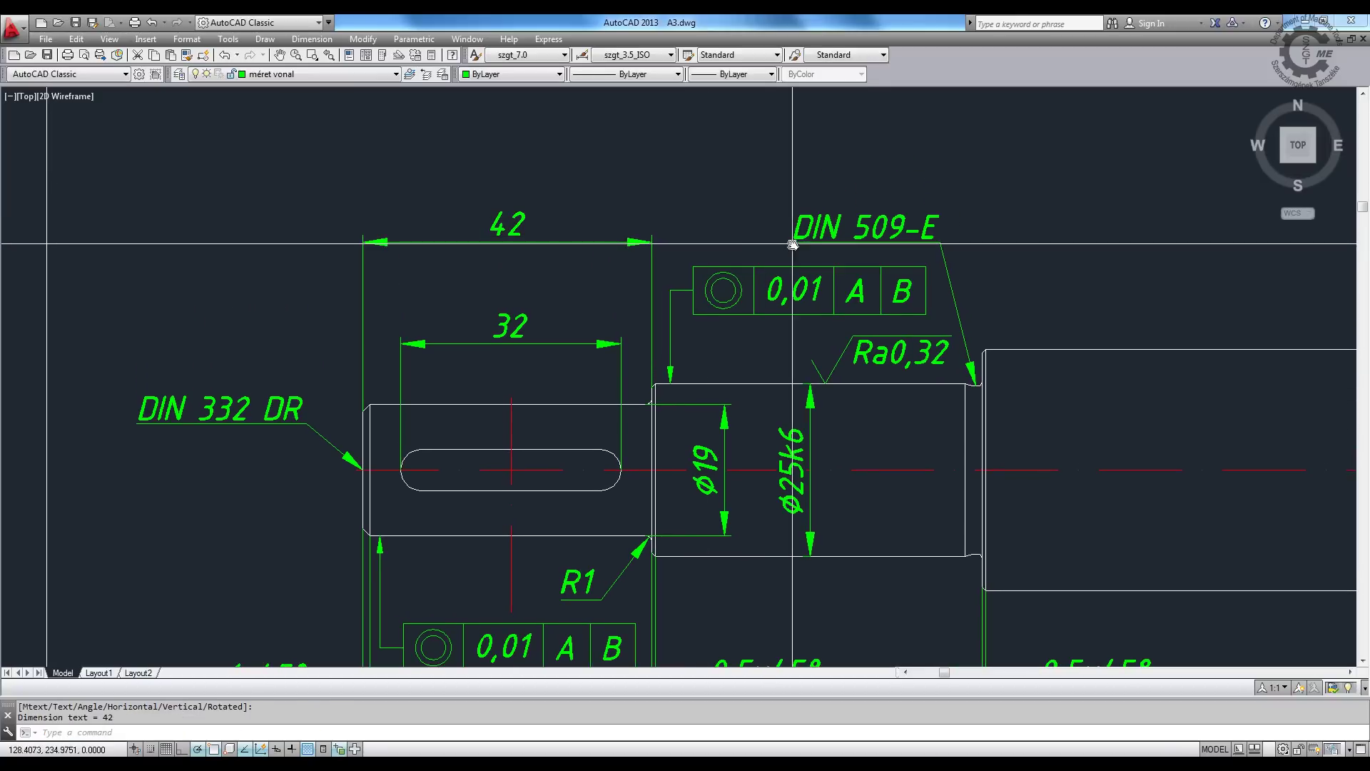
middle_click_drag(658, 201, 506, 274)
- Add baseline dimensions 90 to the shoulder and 298 overall from the 42
type("Ba")
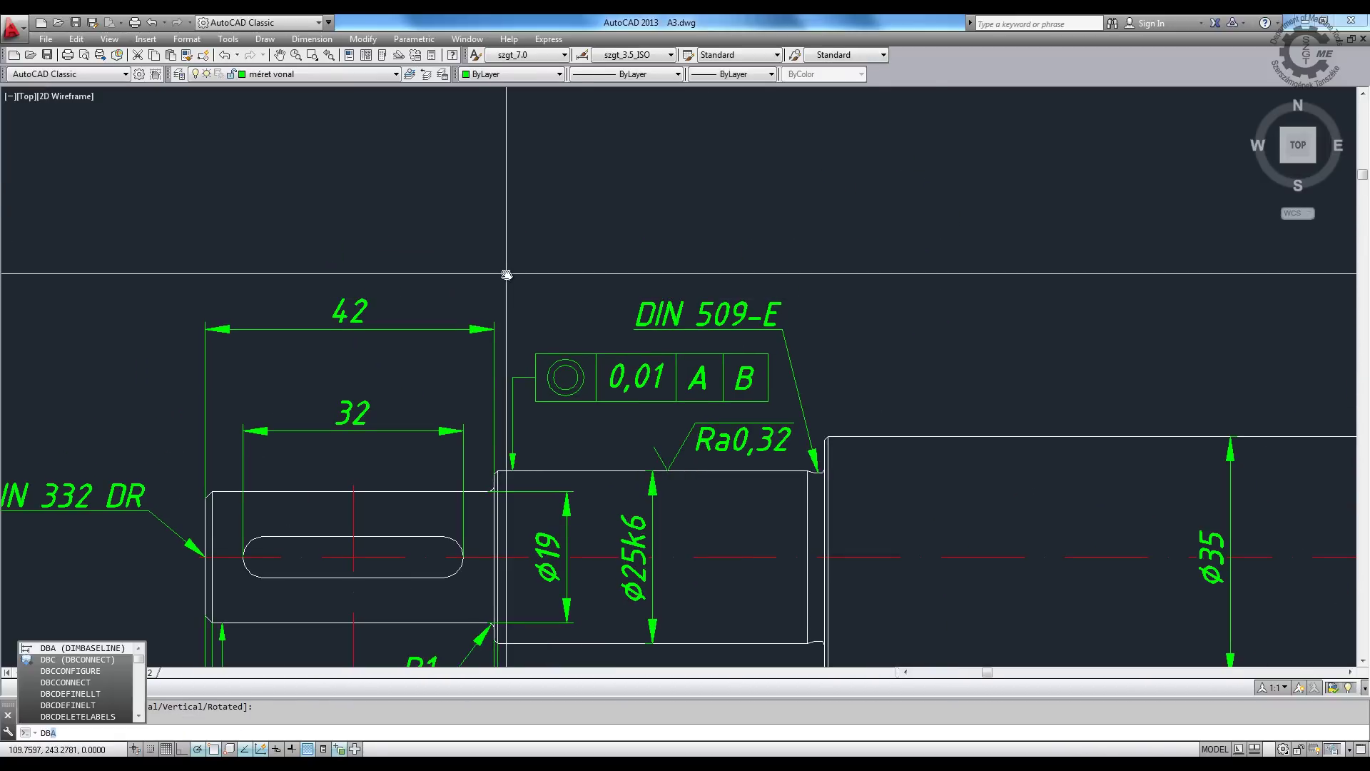
key("Return")
scroll(842, 444, "up", 5)
left_click(786, 445)
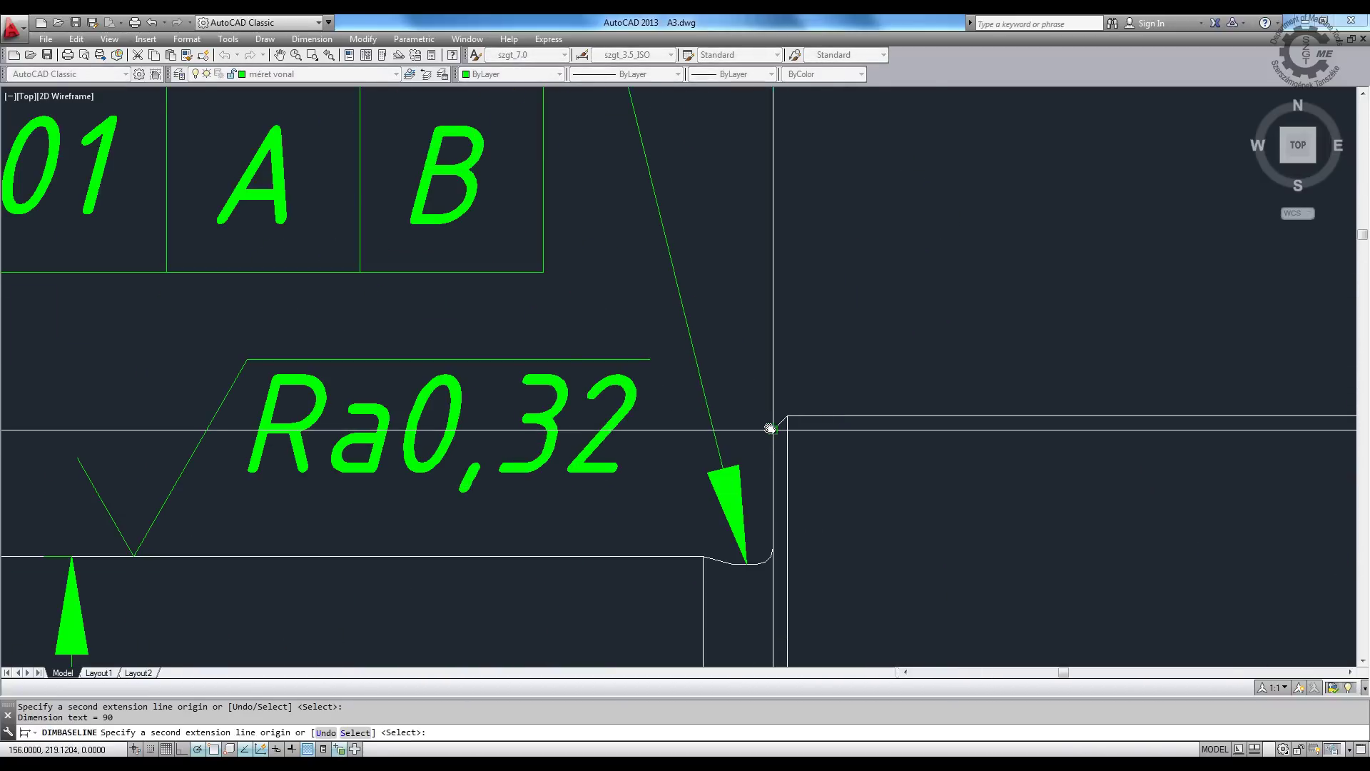
scroll(770, 429, "down", 5)
middle_click_drag(995, 280, 628, 327)
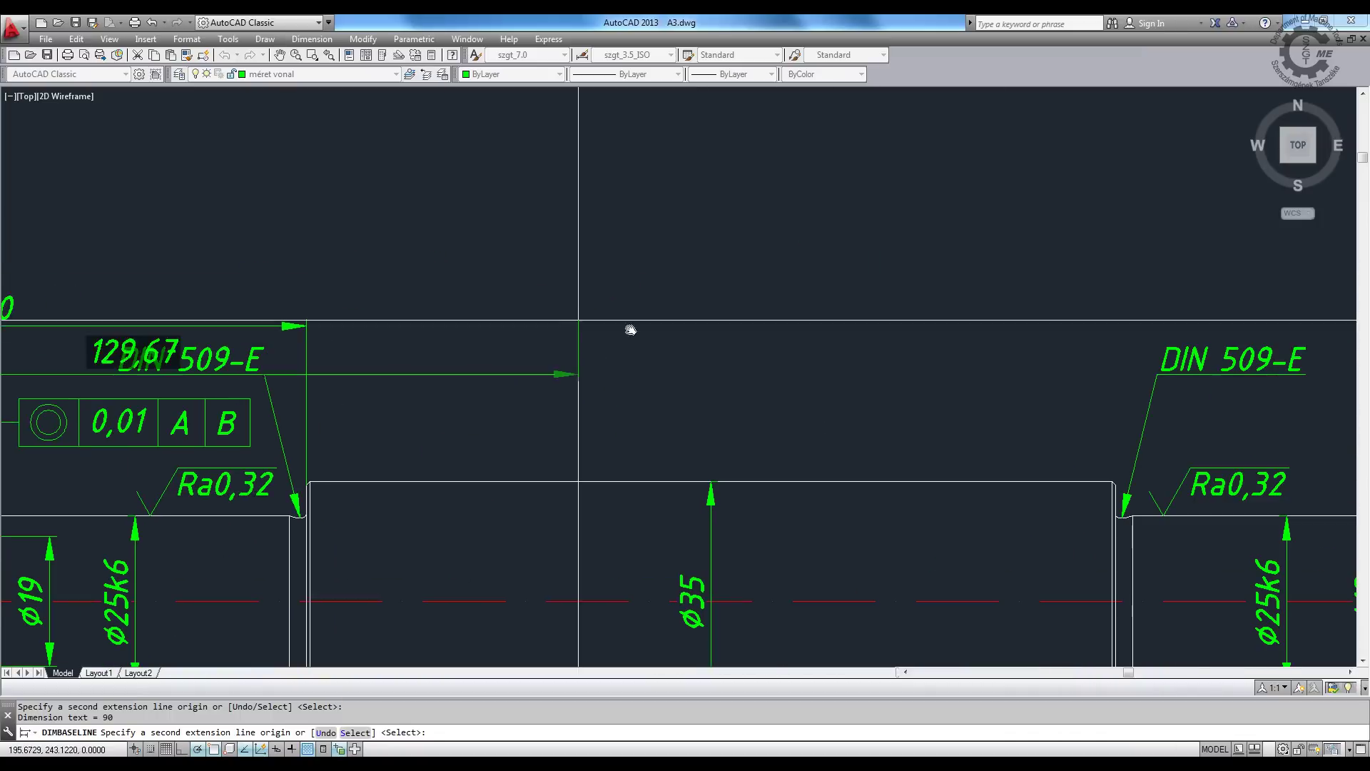
middle_click_drag(885, 299, 410, 306)
middle_click_drag(1191, 257, 992, 257)
middle_click_drag(1148, 521, 989, 503)
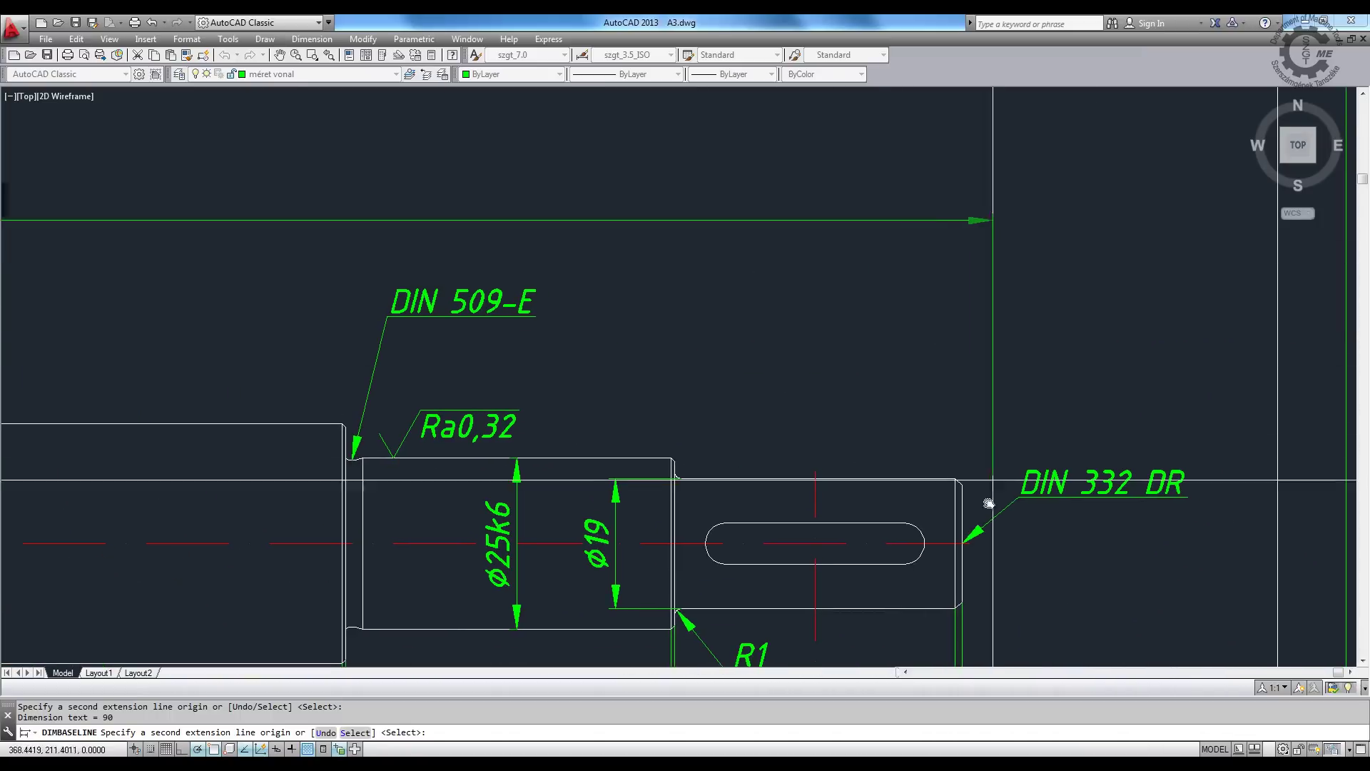
left_click(958, 543)
key("Return")
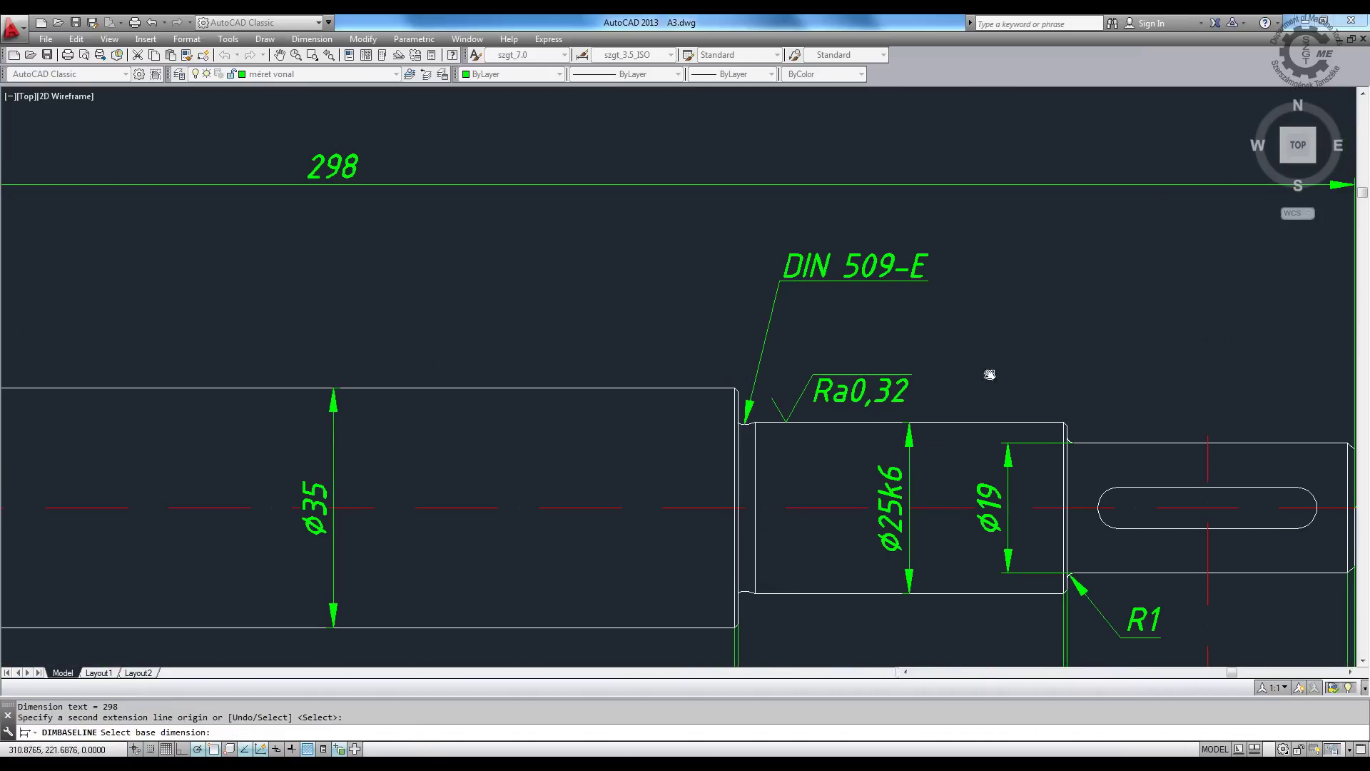
scroll(984, 374, "down", 2)
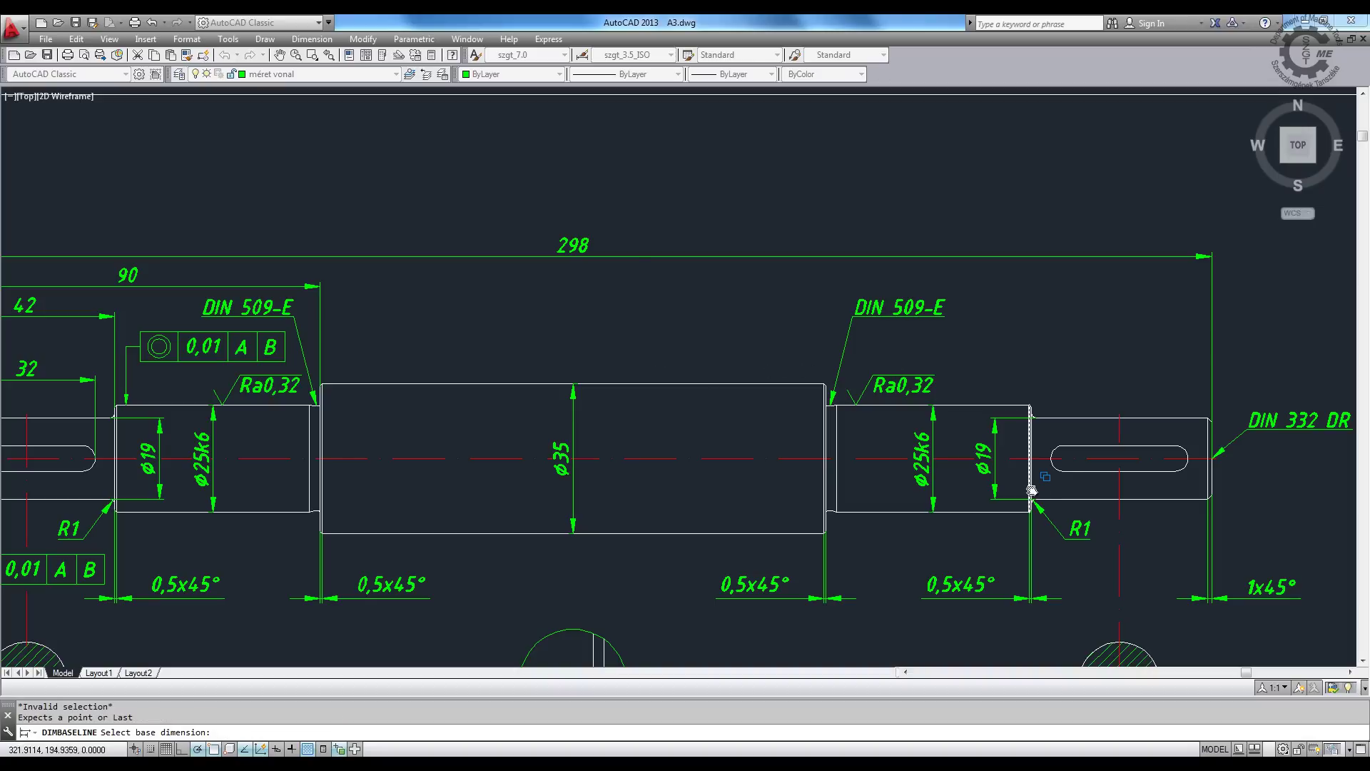
key("Escape")
- Dimension the right-hand keyway slot with a 32 linear dimension
type("dli")
key("Return")
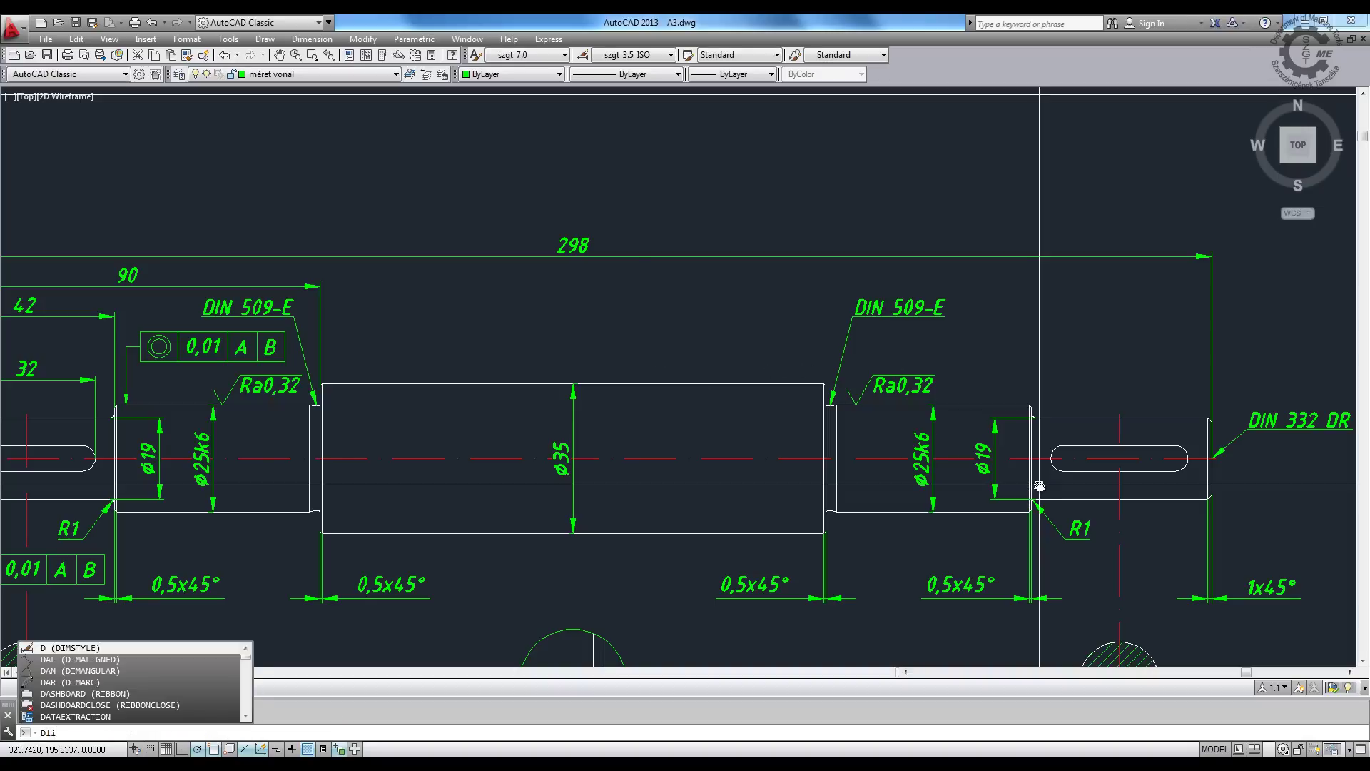
scroll(1049, 457, "up", 2)
left_click(1059, 451)
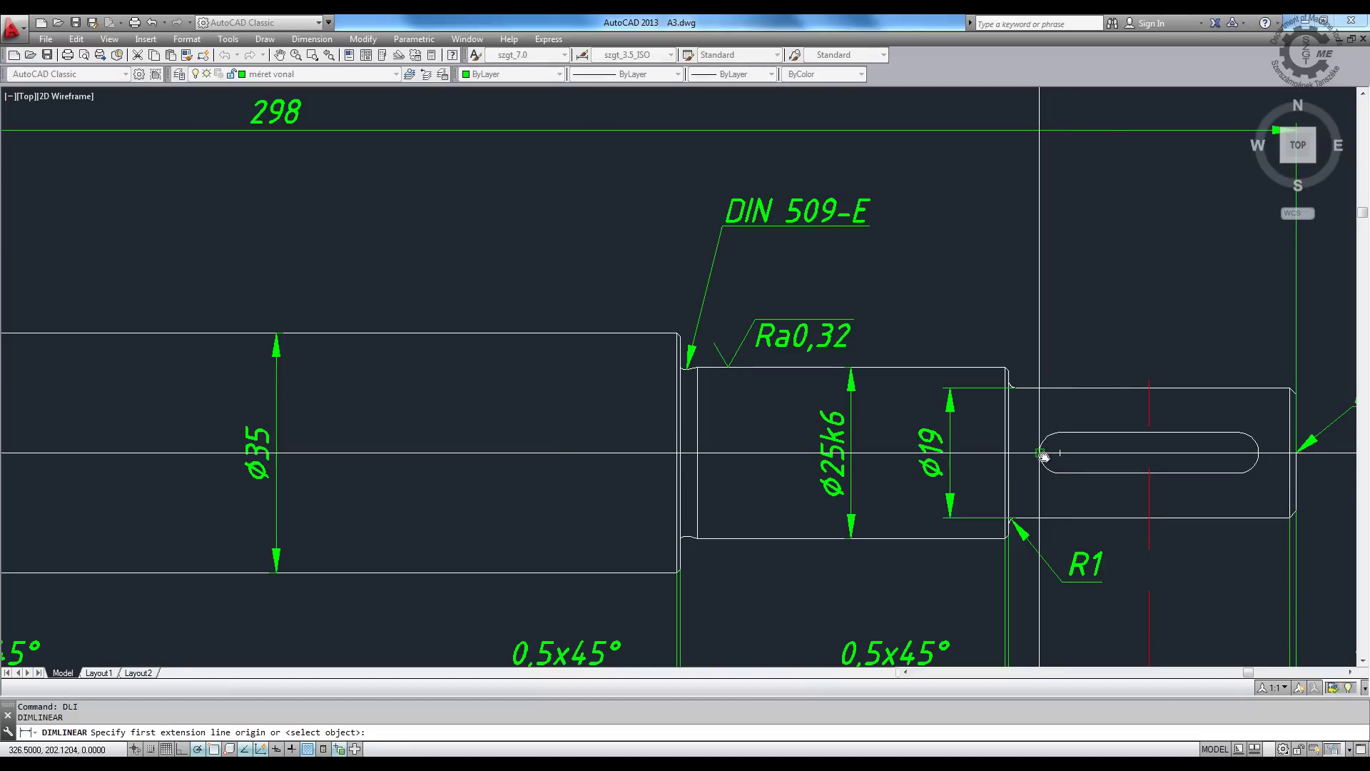
left_click(1253, 451)
scroll(1173, 335, "down", 3)
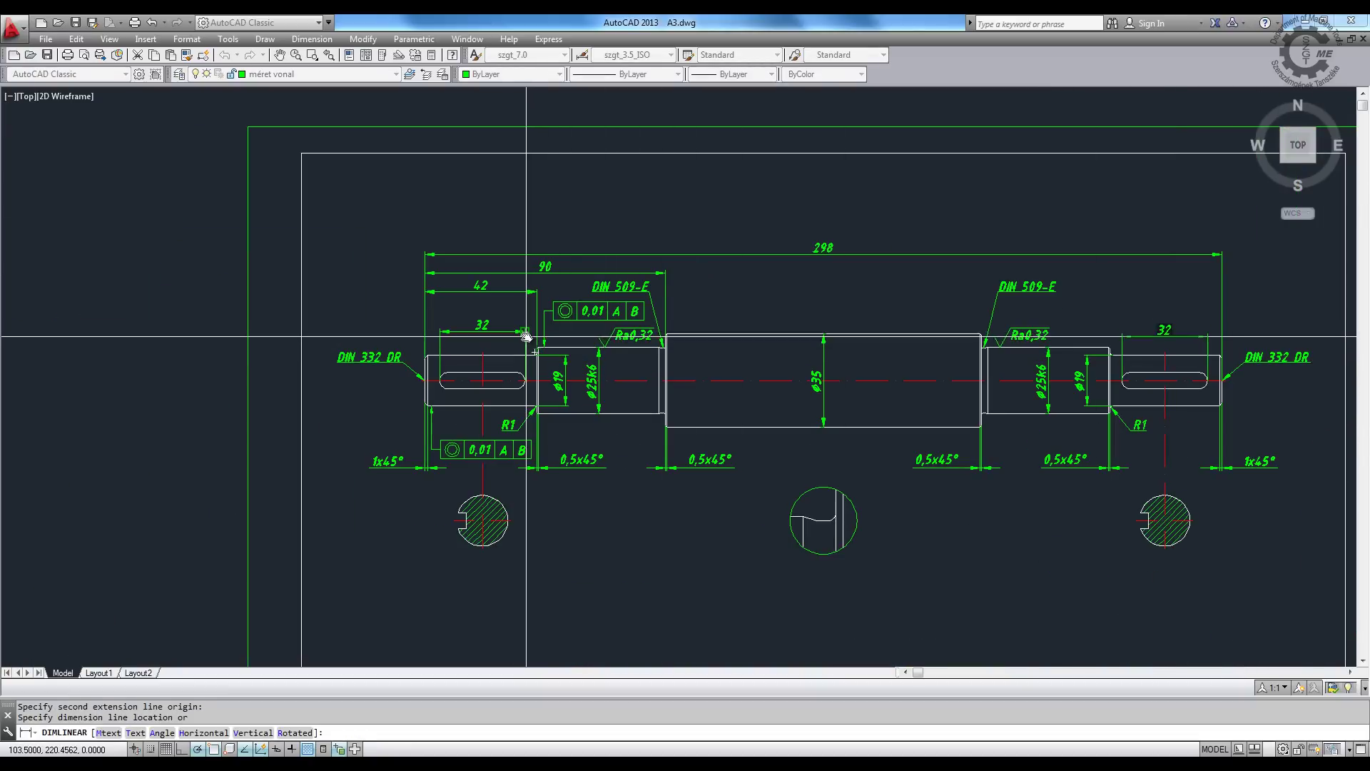
left_click(535, 332)
- Add the right-end 42 dimension level with the left 42
key("Return")
scroll(1277, 350, "up", 5)
scroll(1012, 480, "down", 1)
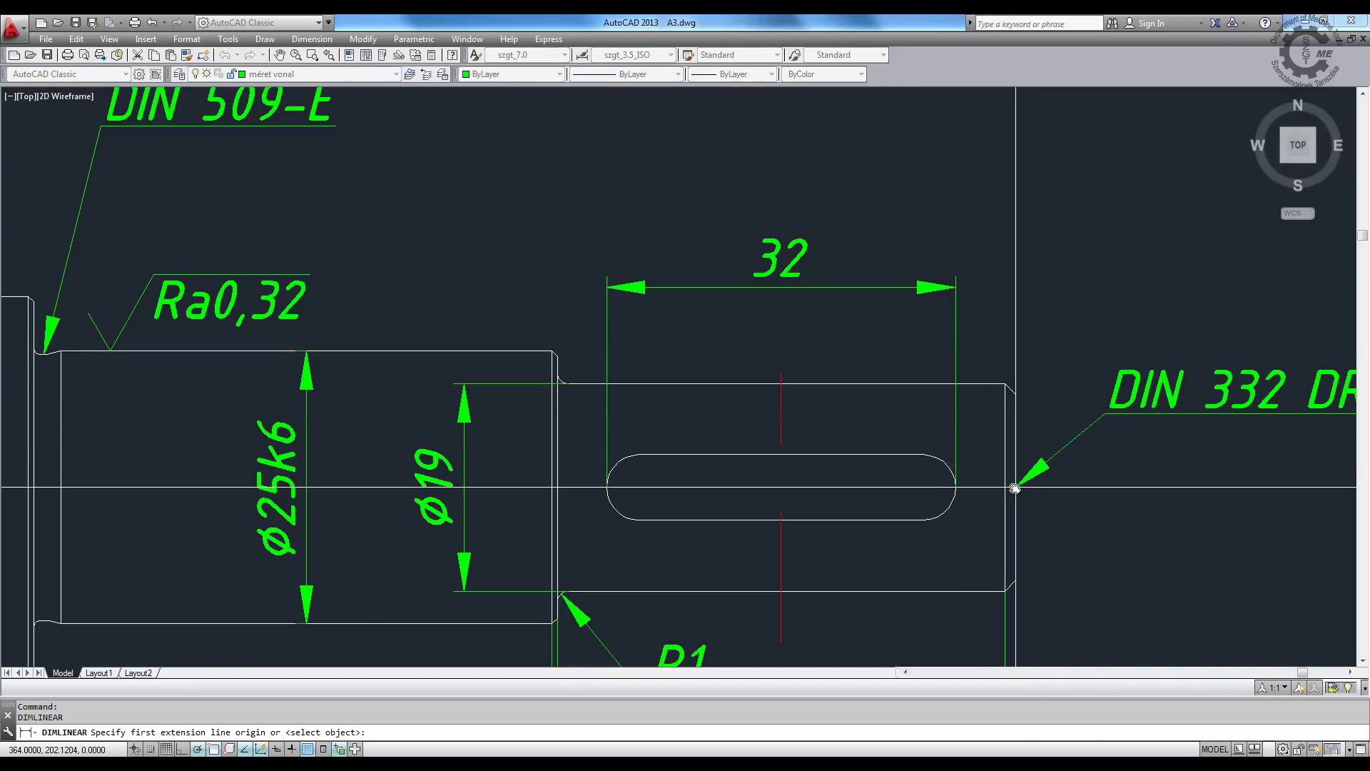
left_click(1012, 480)
left_click(559, 360)
scroll(988, 389, "down", 5)
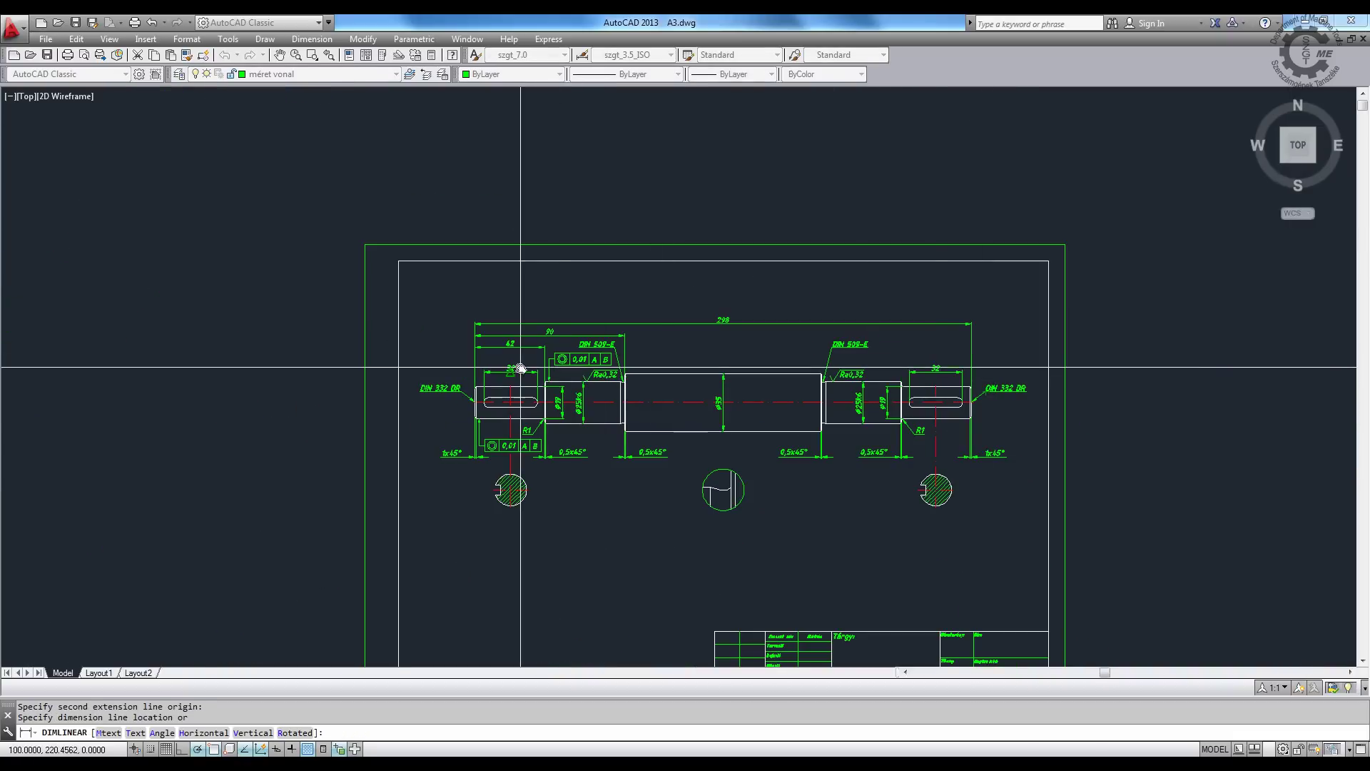
left_click(545, 344)
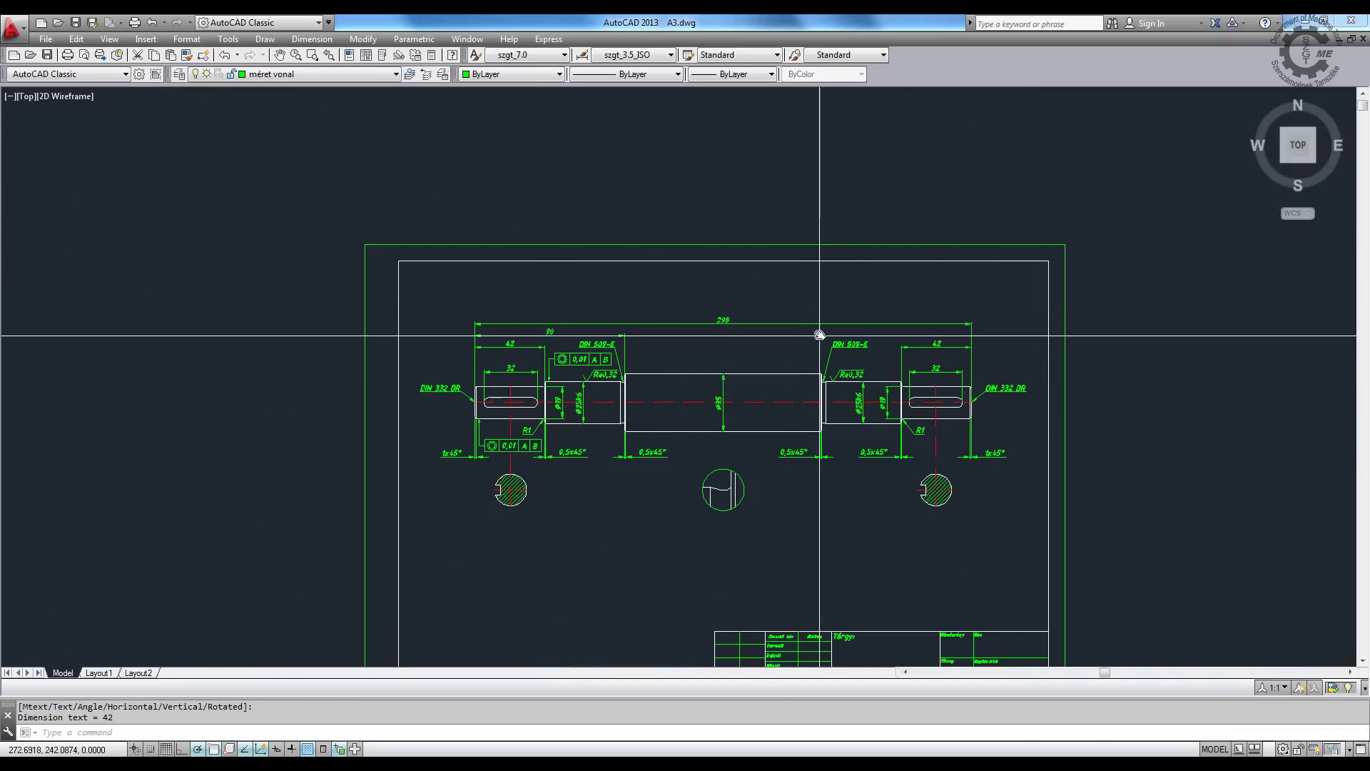
- Add the right-end 90 dimension from the shaft end to the shoulder
key("Return")
scroll(975, 388, "up", 3)
scroll(911, 406, "up", 2)
scroll(924, 452, "up", 3)
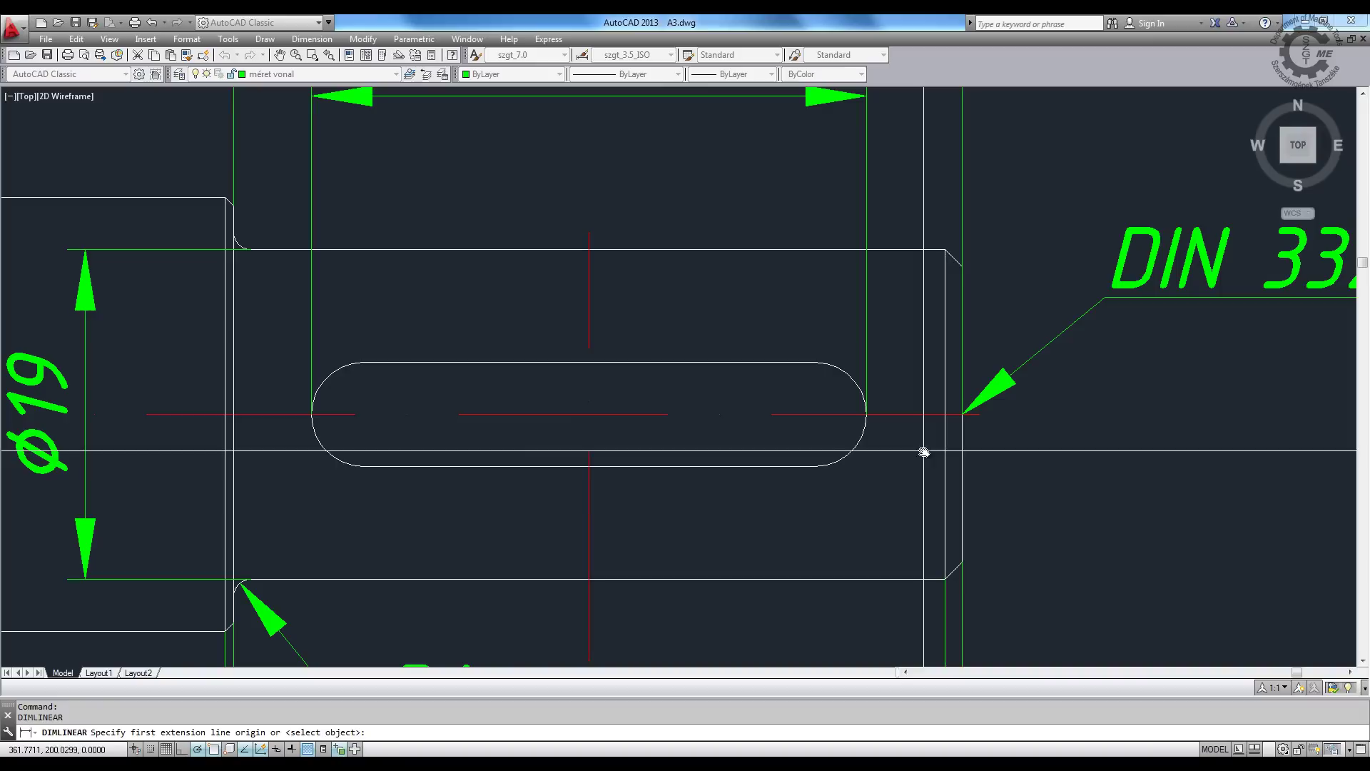
left_click(963, 413)
scroll(963, 414, "down", 3)
scroll(429, 316, "up", 5)
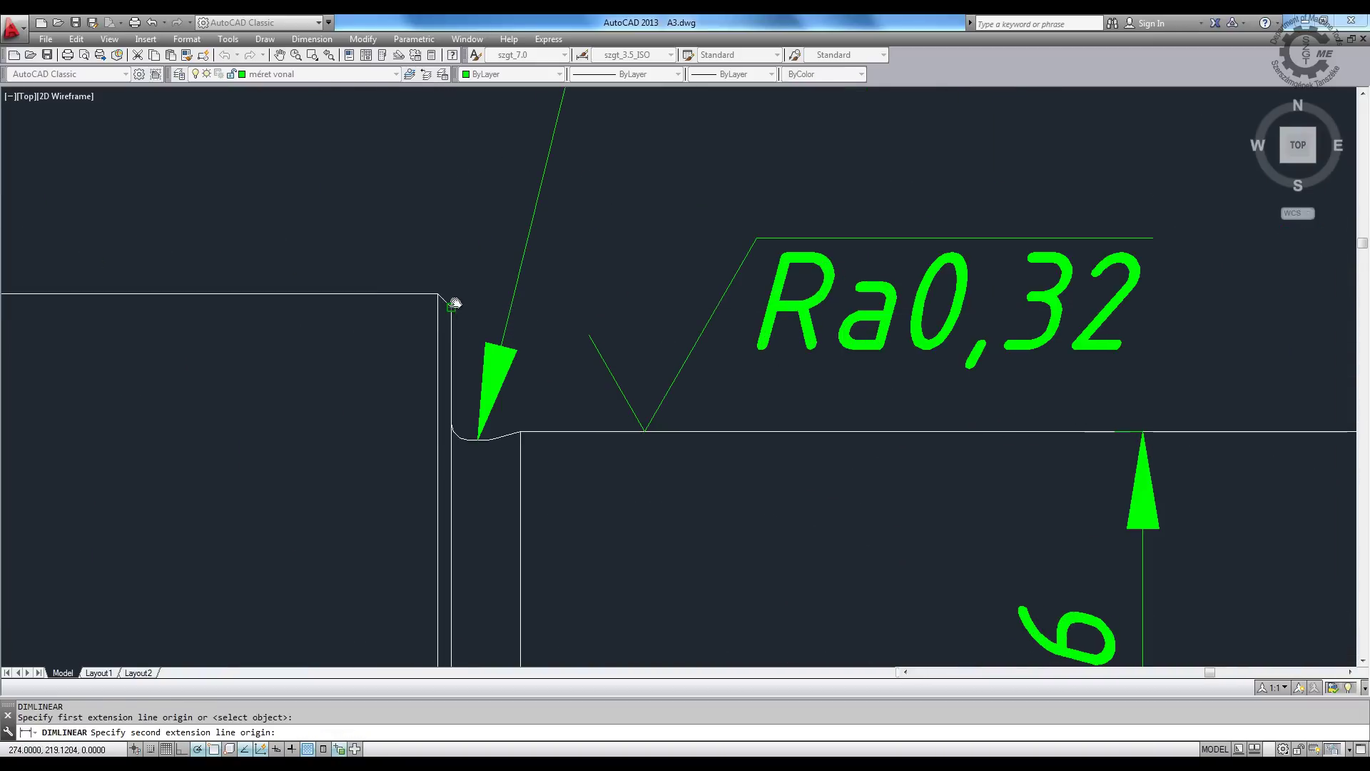
left_click(436, 316)
scroll(449, 300, "down", 5)
scroll(244, 205, "down", 1)
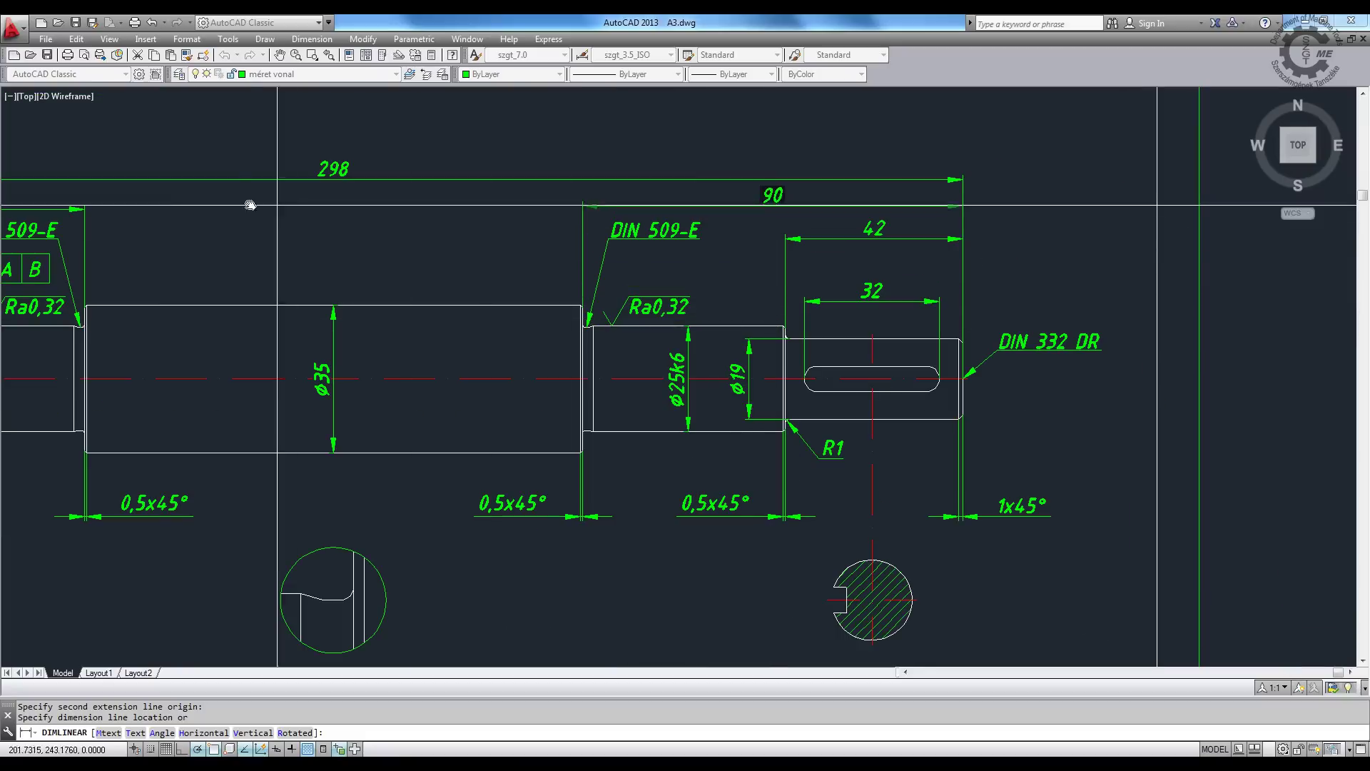
left_click(84, 209)
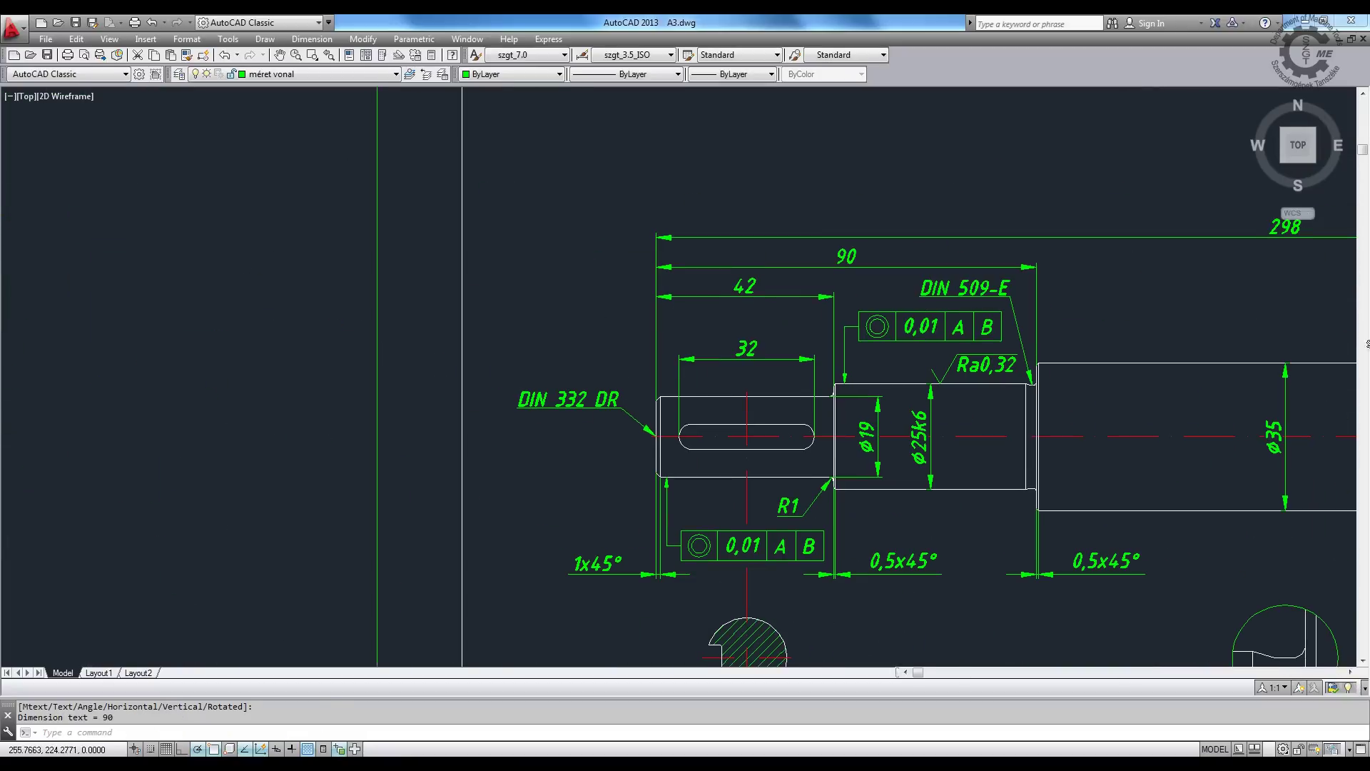
- Select both the left and right 90 dimensions
left_click(827, 265)
scroll(819, 345, "down", 1)
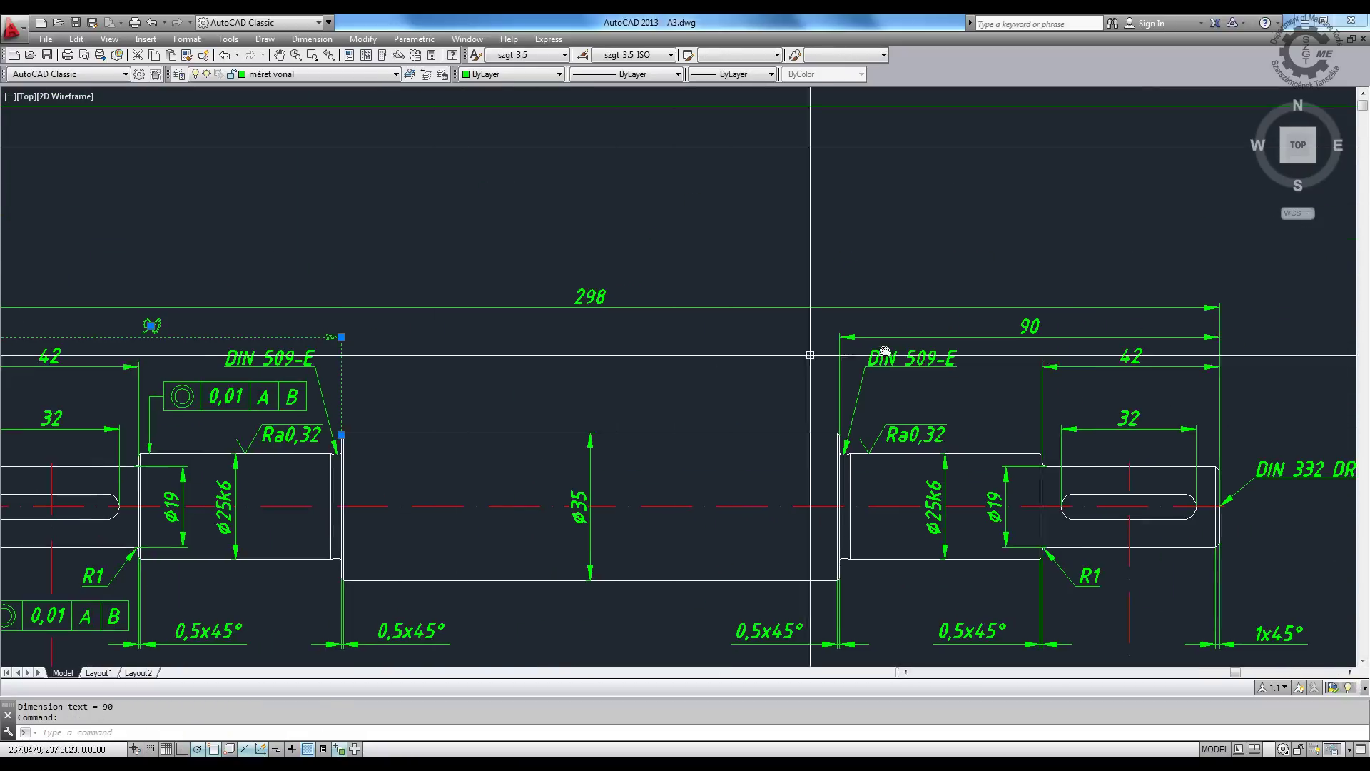
left_click(1025, 328)
scroll(525, 355, "down", 2)
- Set the tolerance display of both 90 dimensions to Deviation
type("ch")
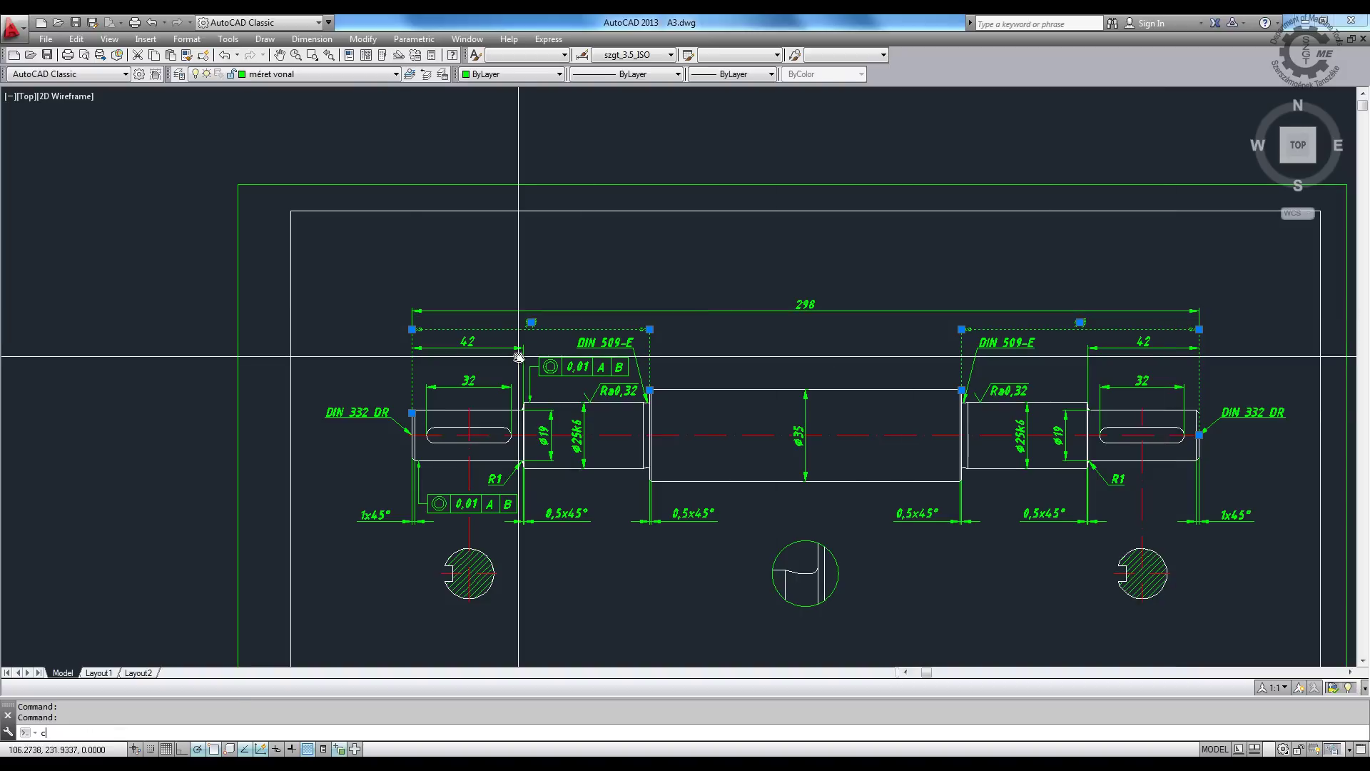
key("Return")
left_click(224, 323)
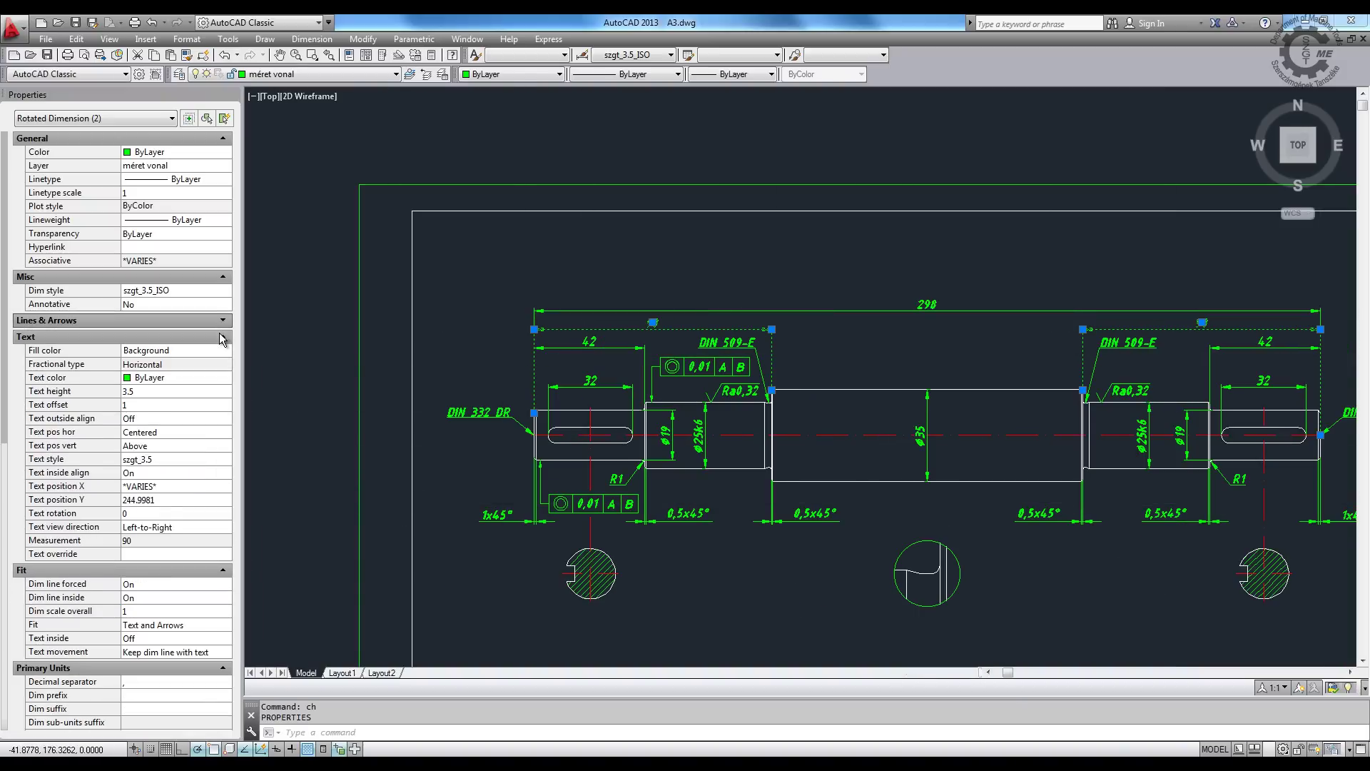
left_click(223, 337)
left_click(224, 369)
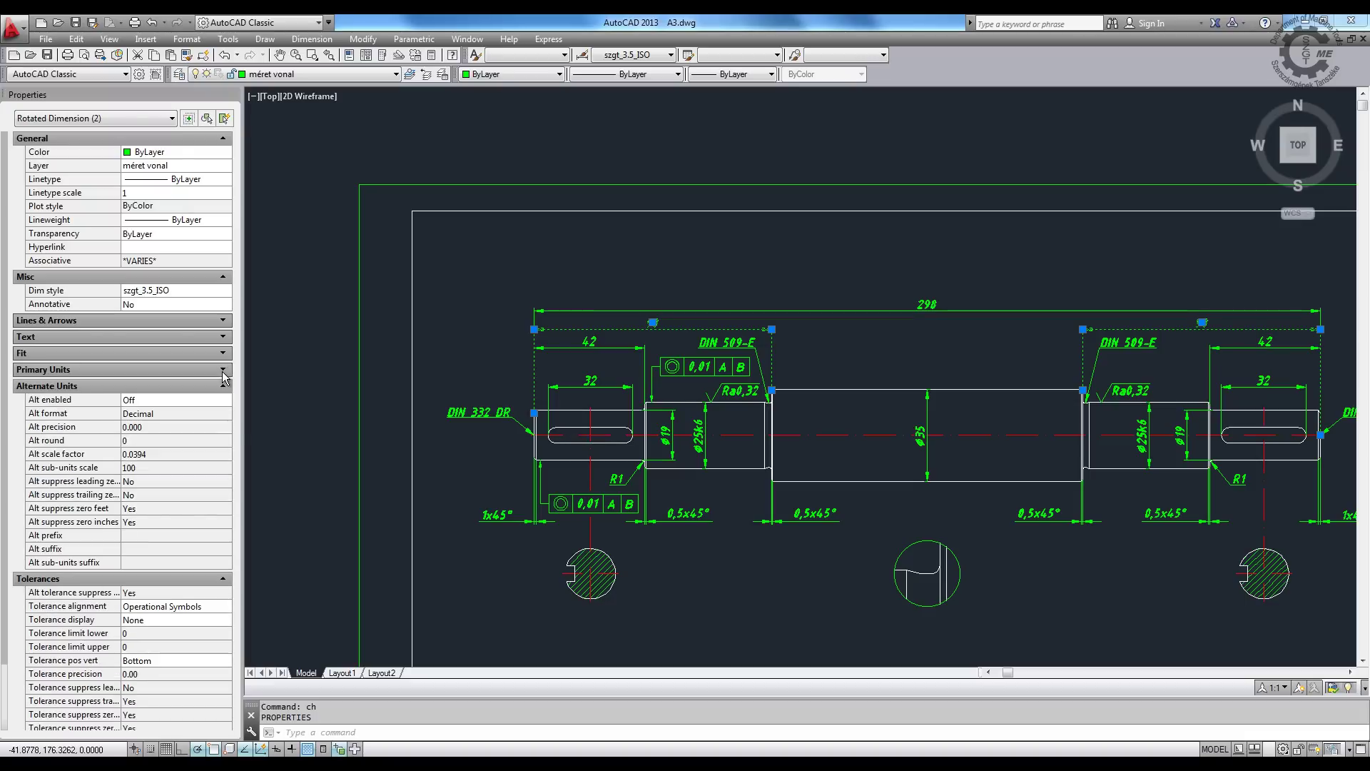
left_click(224, 386)
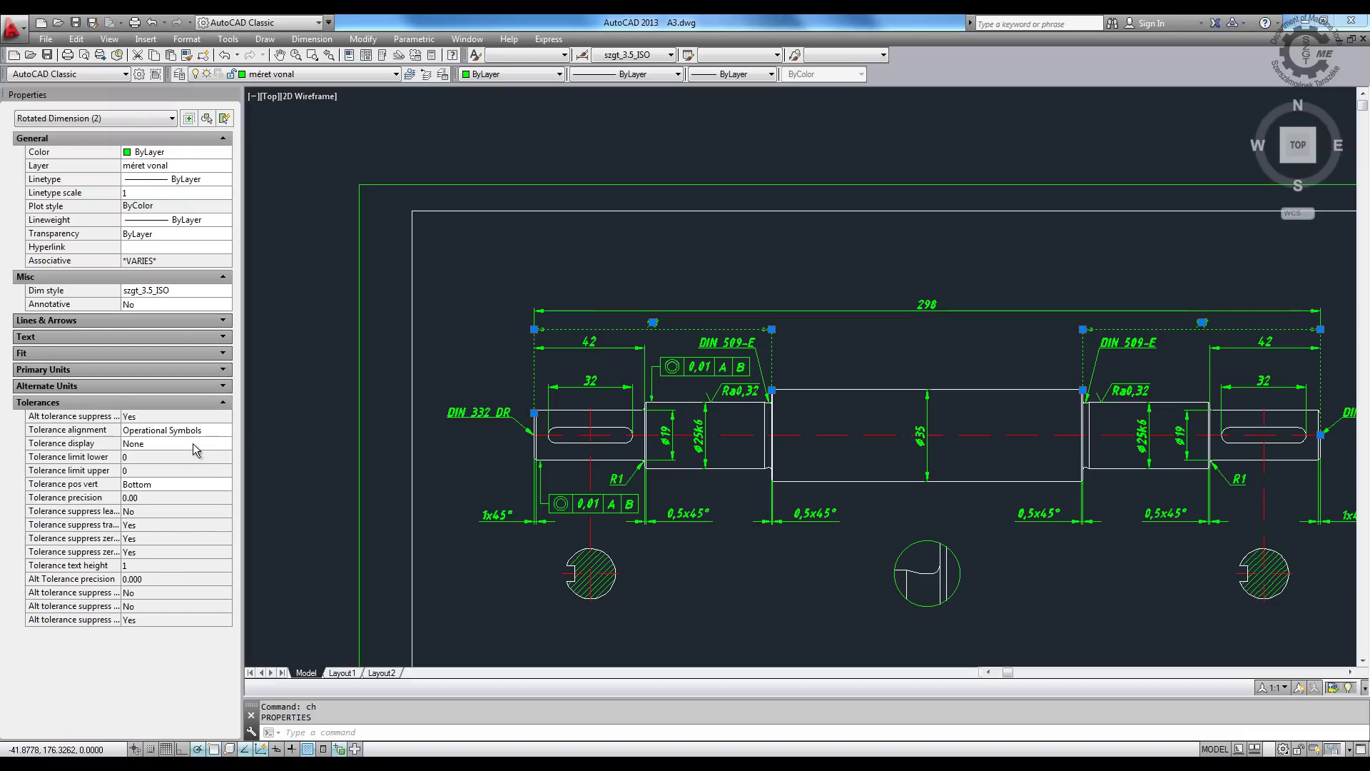
left_click(217, 443)
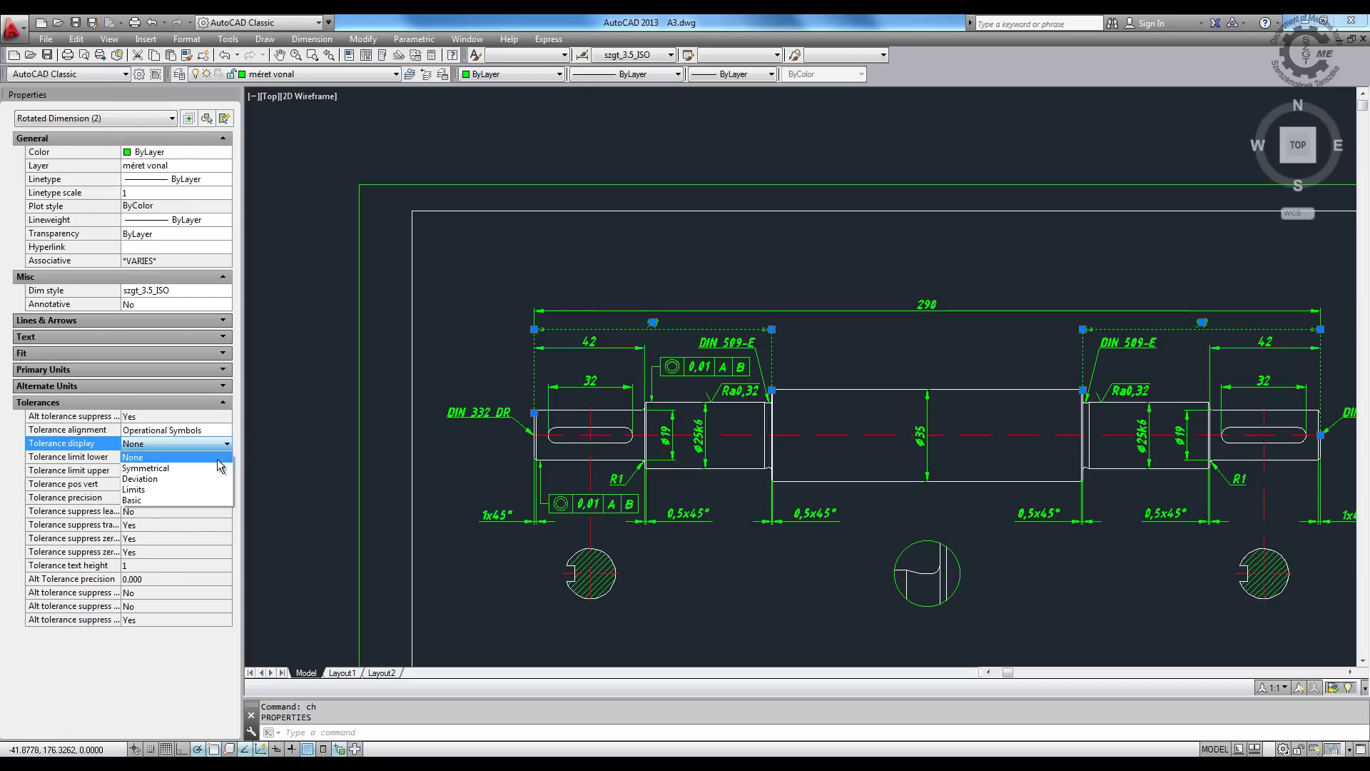
left_click(194, 478)
- Set tolerance limits to lower 0.1 and upper 0.2
left_click(194, 457)
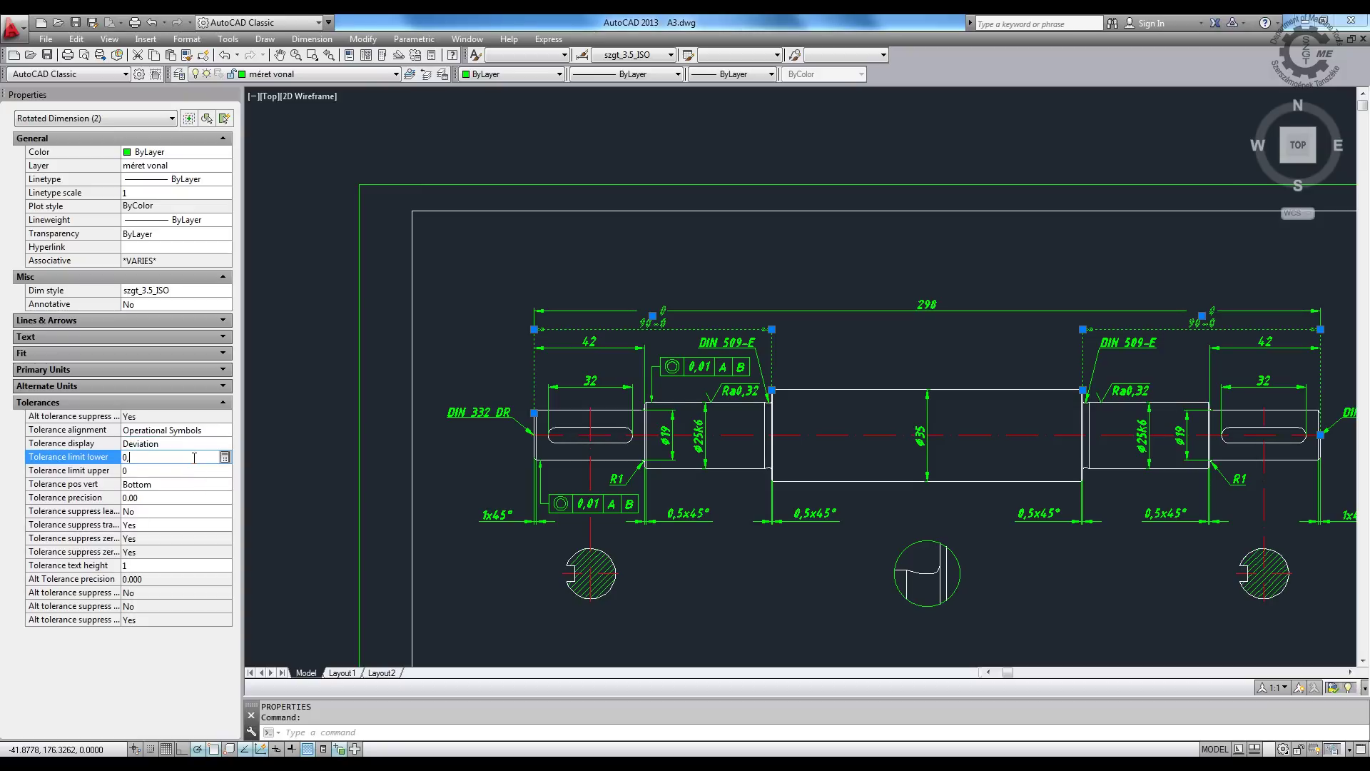
left_click(172, 469)
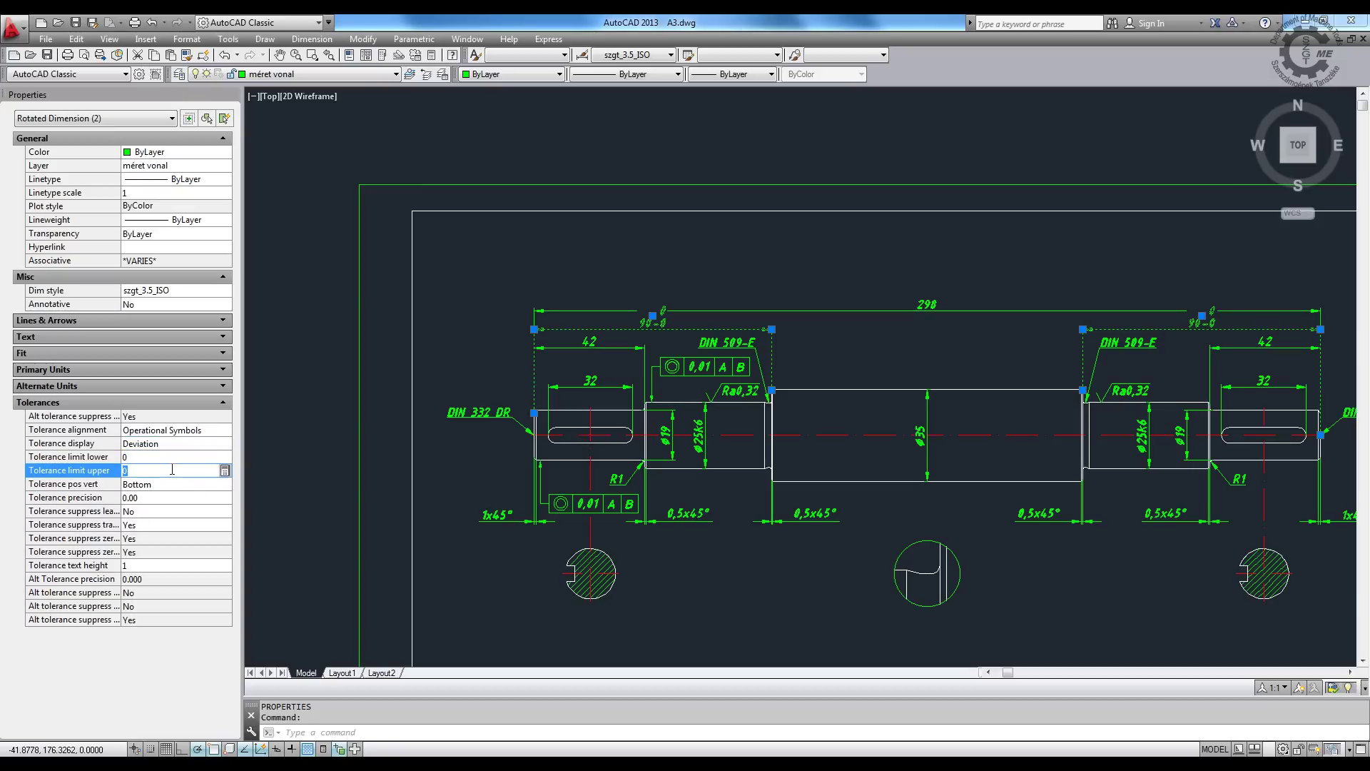
left_click(172, 461)
type(".2")
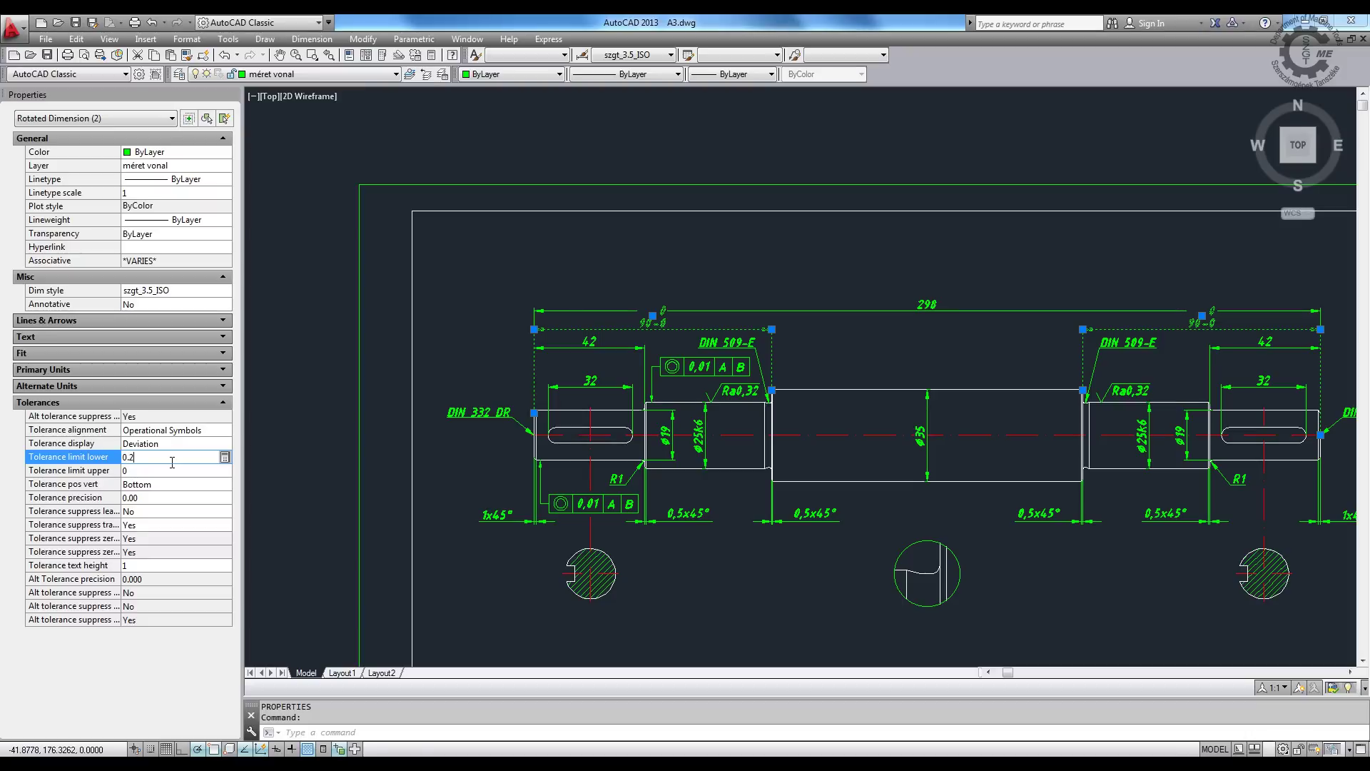
left_click(140, 471)
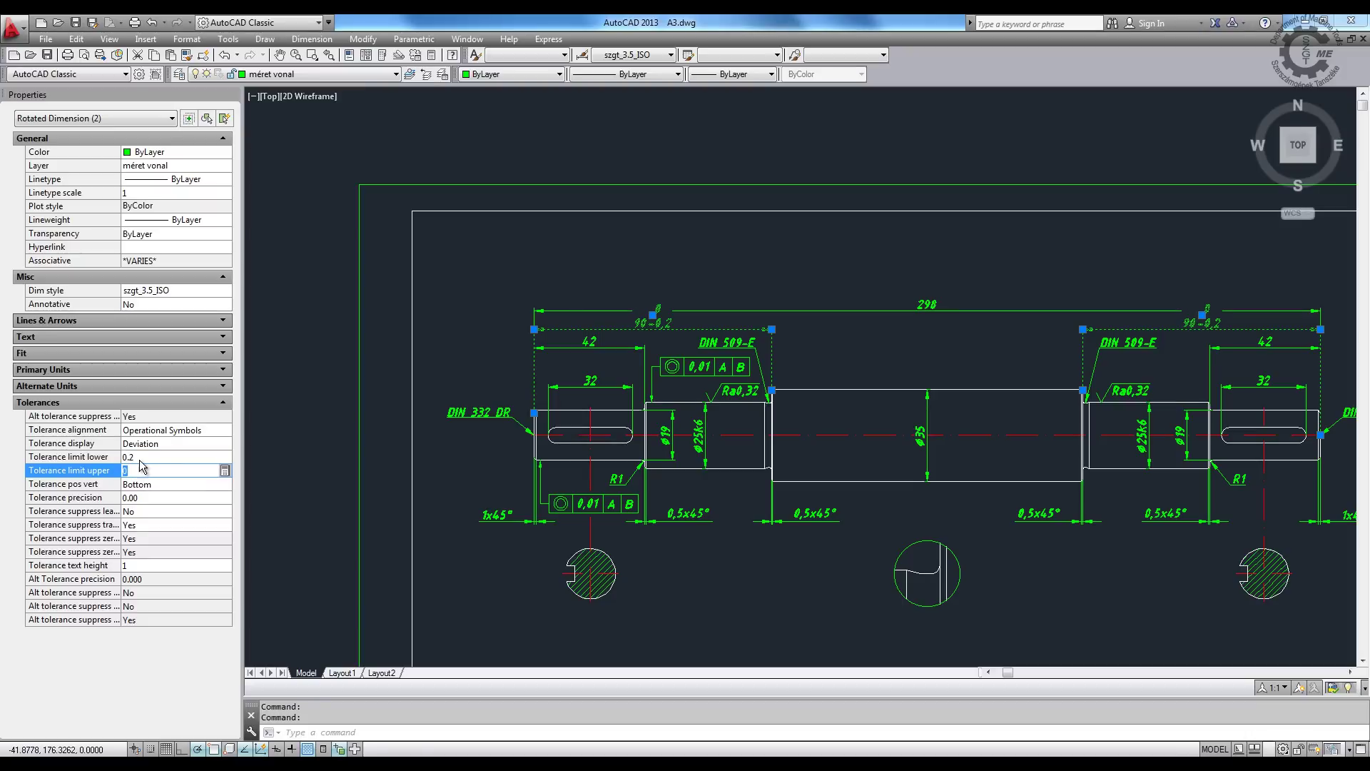
left_click(142, 457)
type("0")
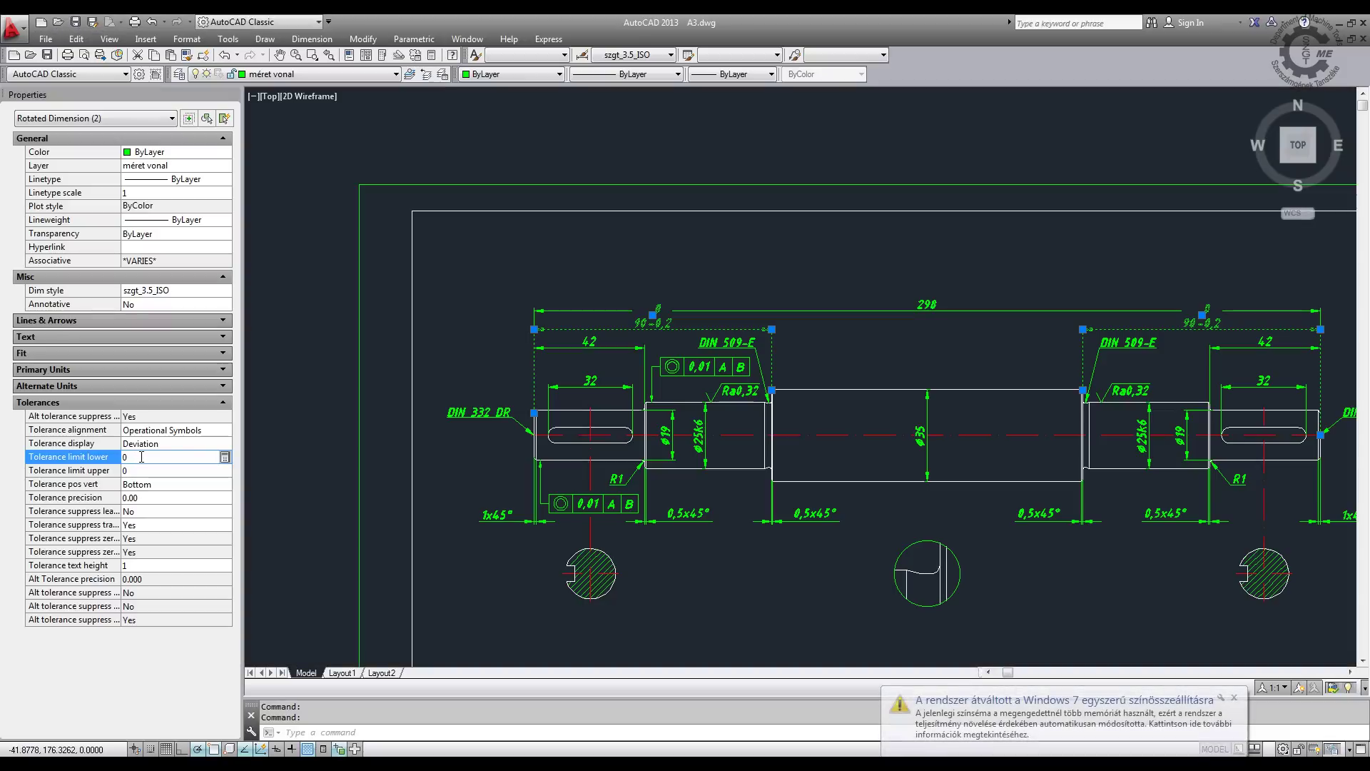
key("BackSpace")
type(".1")
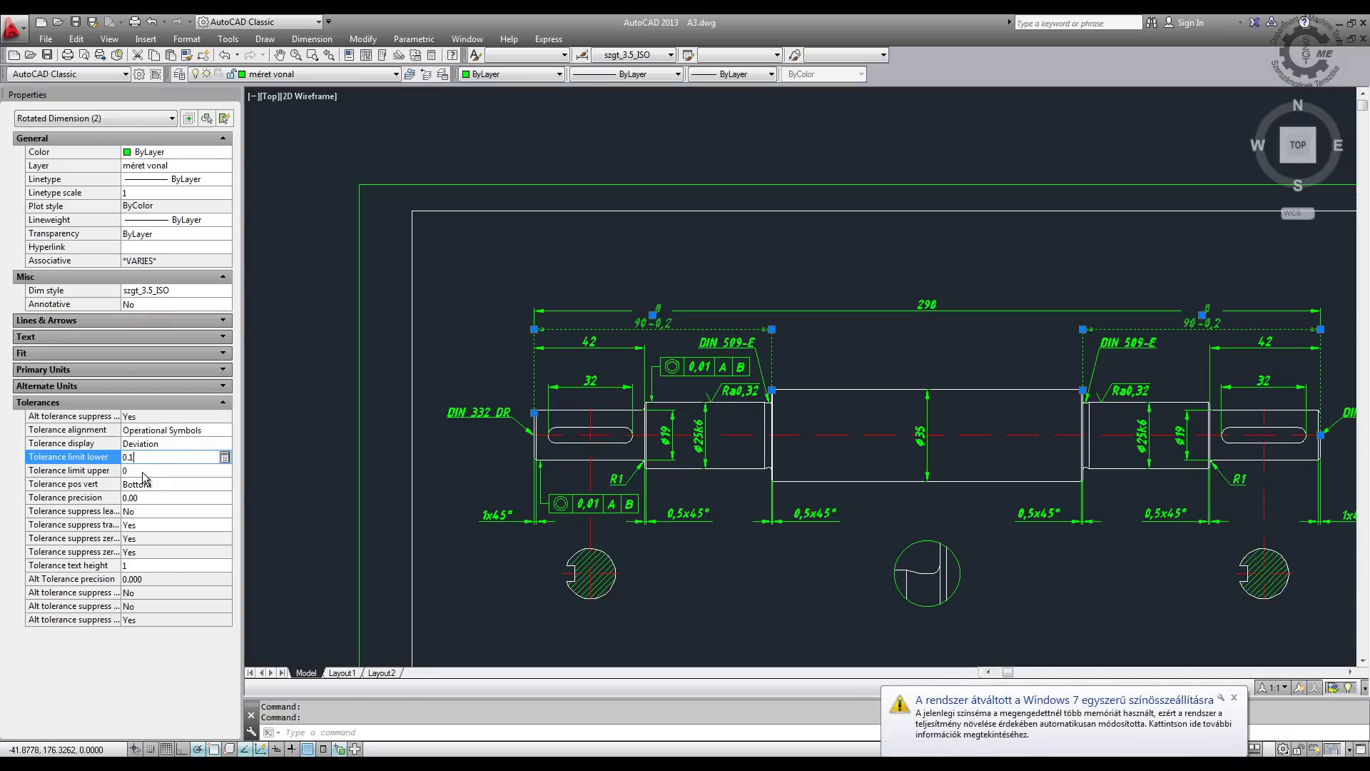
left_click(143, 471)
type(".2")
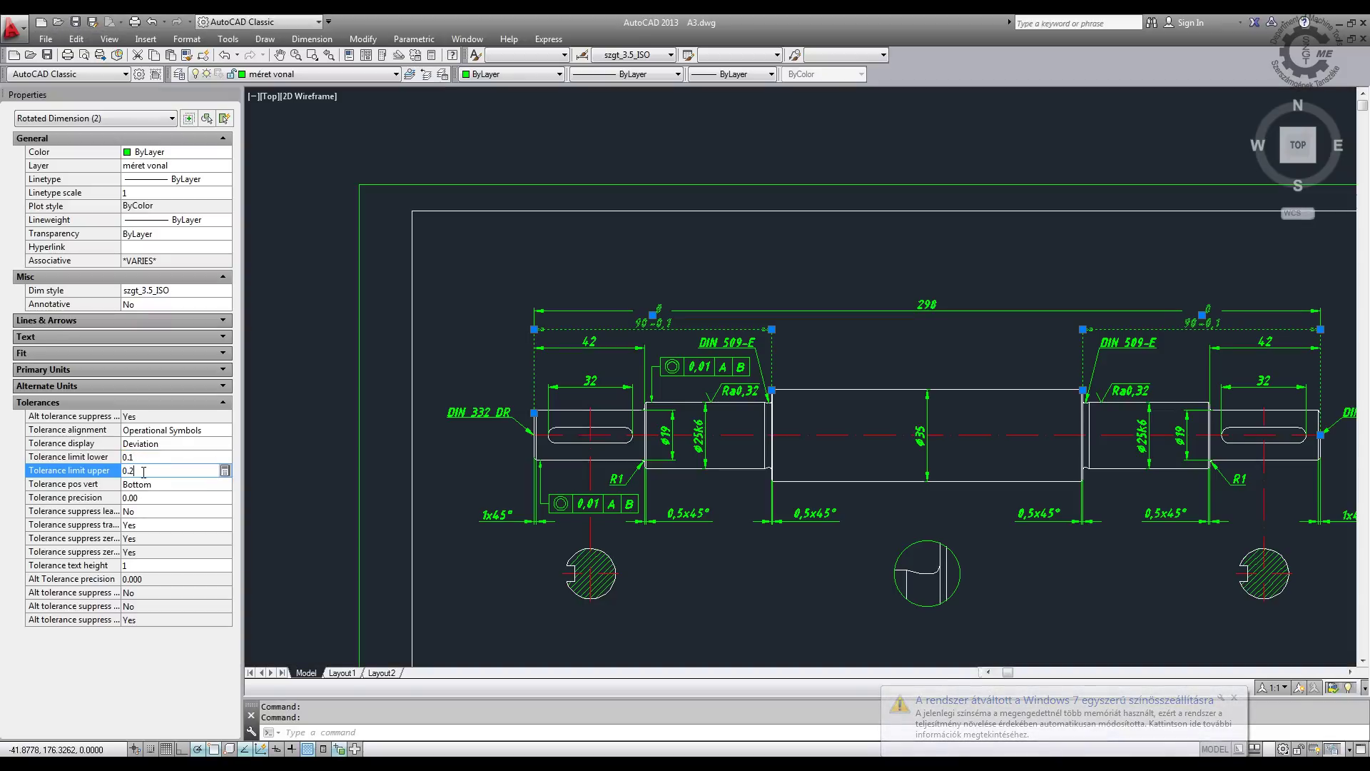
left_click(171, 485)
- Centre the tolerance vertically (Middle) with 0.5 tolerance text height
left_click(227, 484)
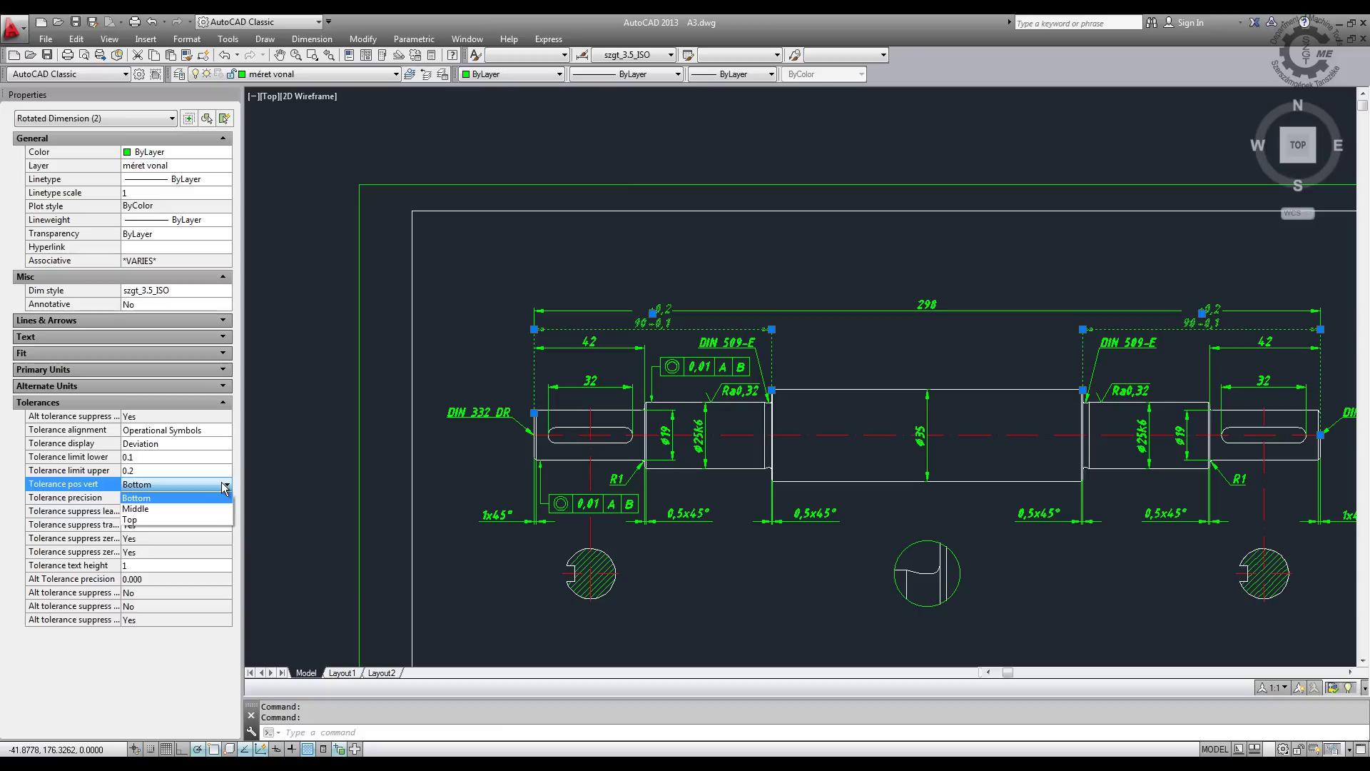
left_click(199, 507)
left_click(147, 565)
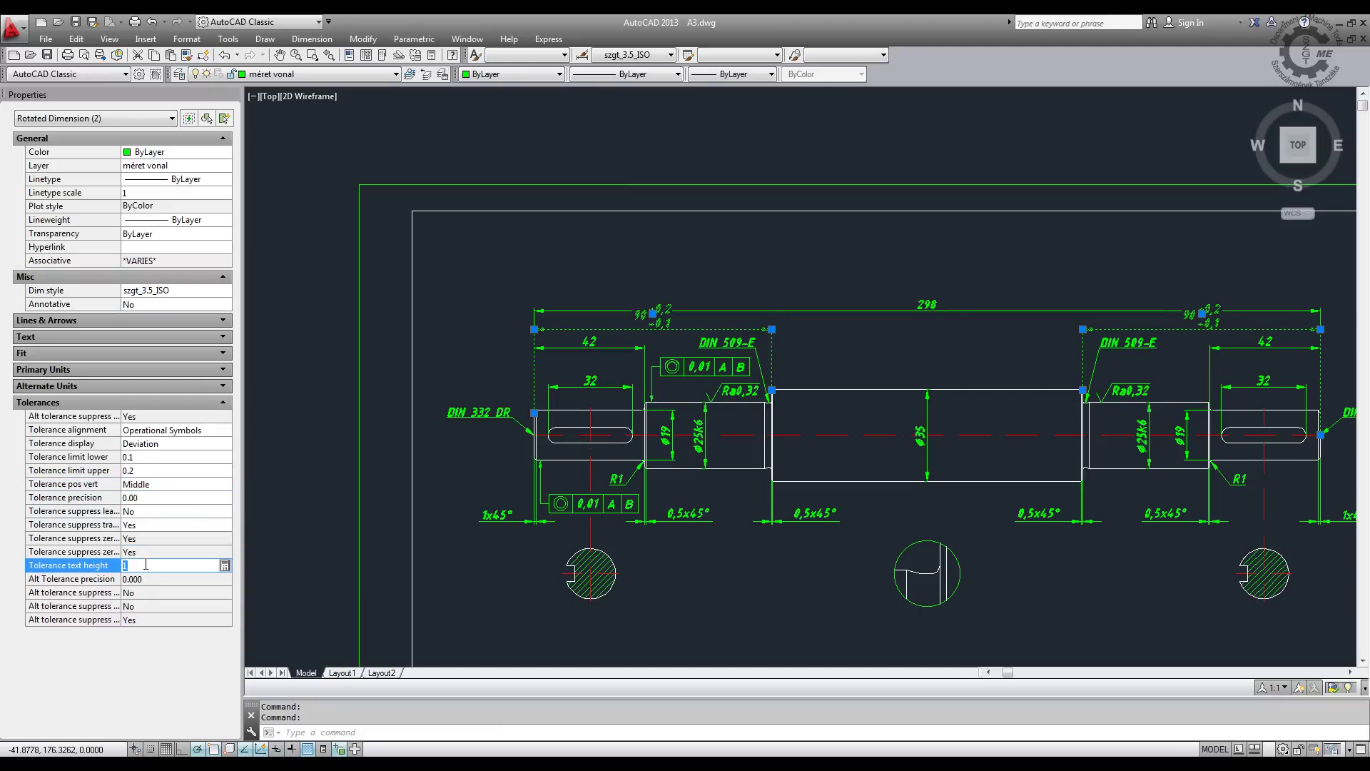
type(".5")
type("0.5")
key("Return")
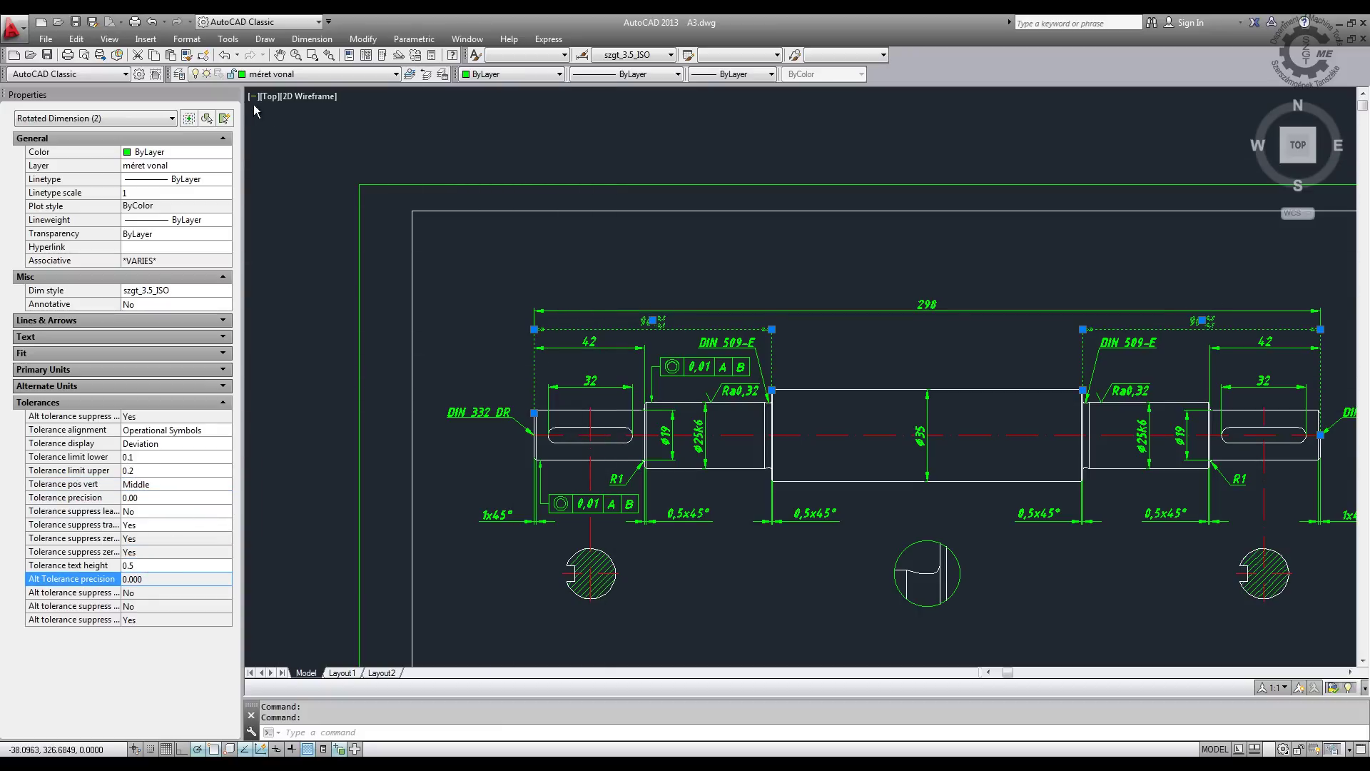
left_click(232, 99)
key("Escape")
scroll(520, 285, "down", 3)
- Place a datum A tolerance frame above the right Ø25k6 journal
scroll(688, 345, "up", 4)
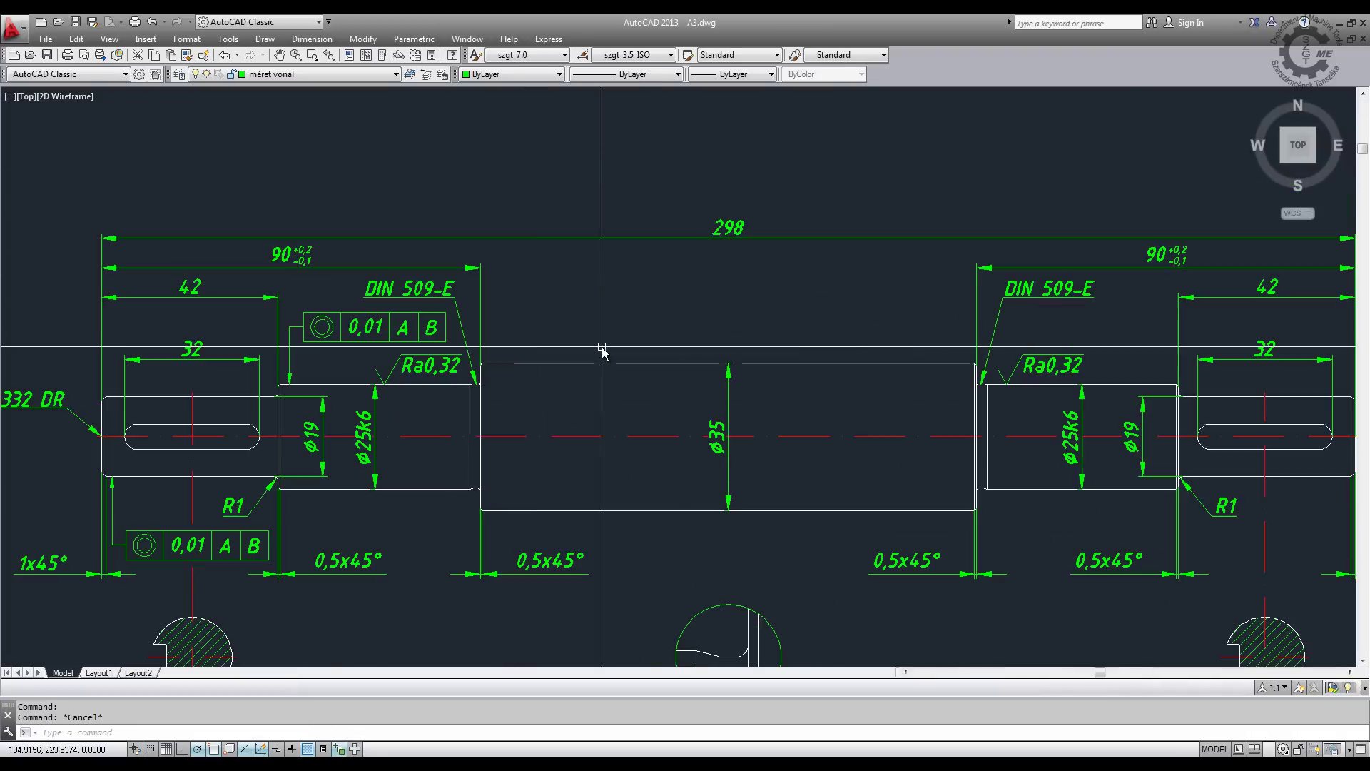
scroll(721, 308, "up", 2)
mouse_move(721, 308)
middle_mouse_down()
mouse_move(691, 247)
mouse_move(593, 233)
mouse_move(527, 267)
middle_mouse_up()
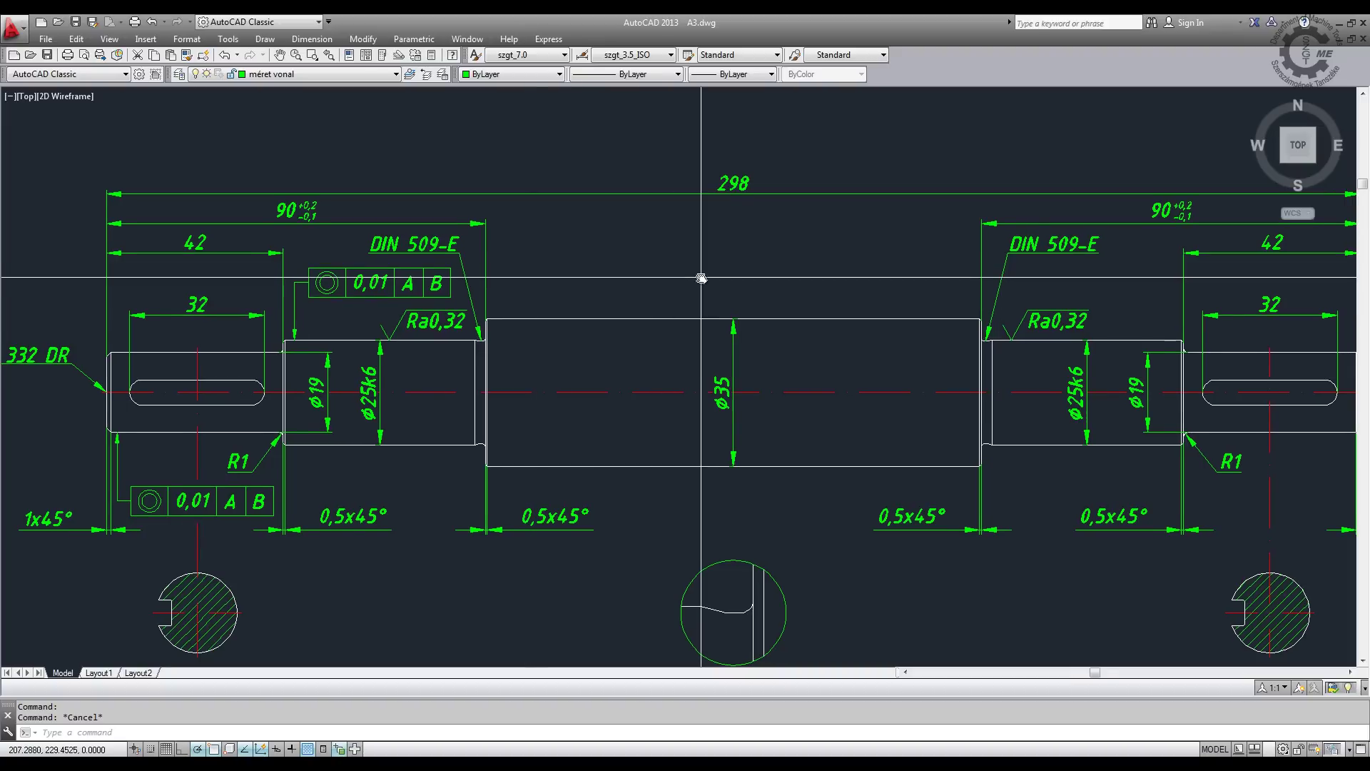
middle_click_drag(703, 275, 258, 296)
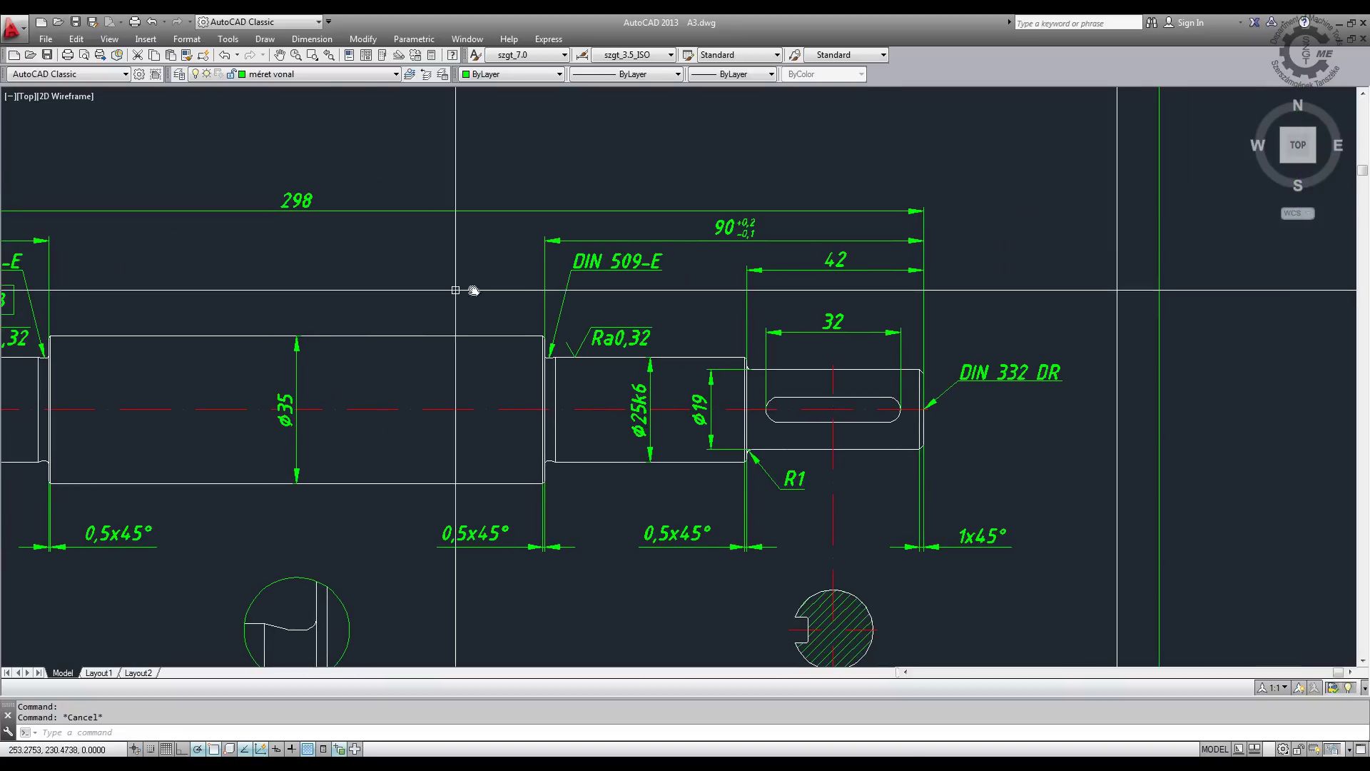
type("tol")
key("Return")
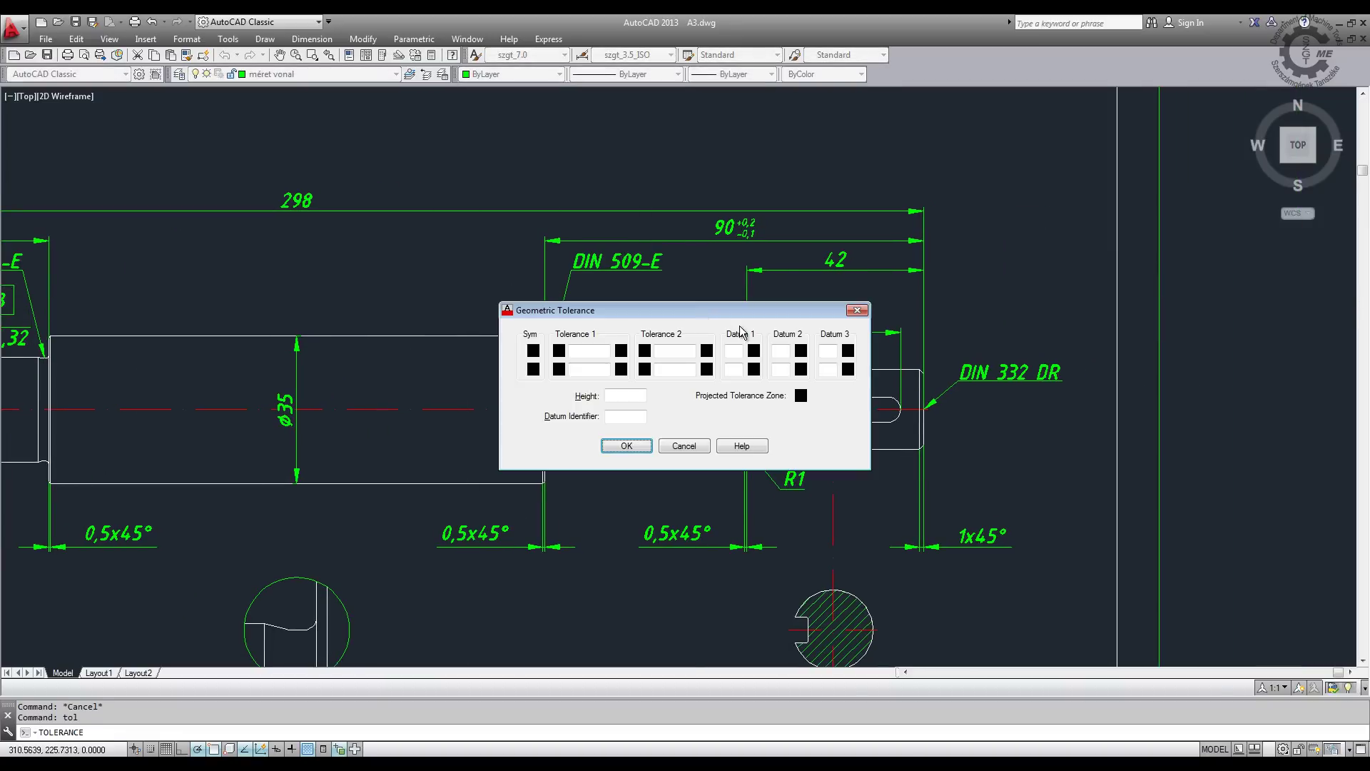
left_click(627, 446)
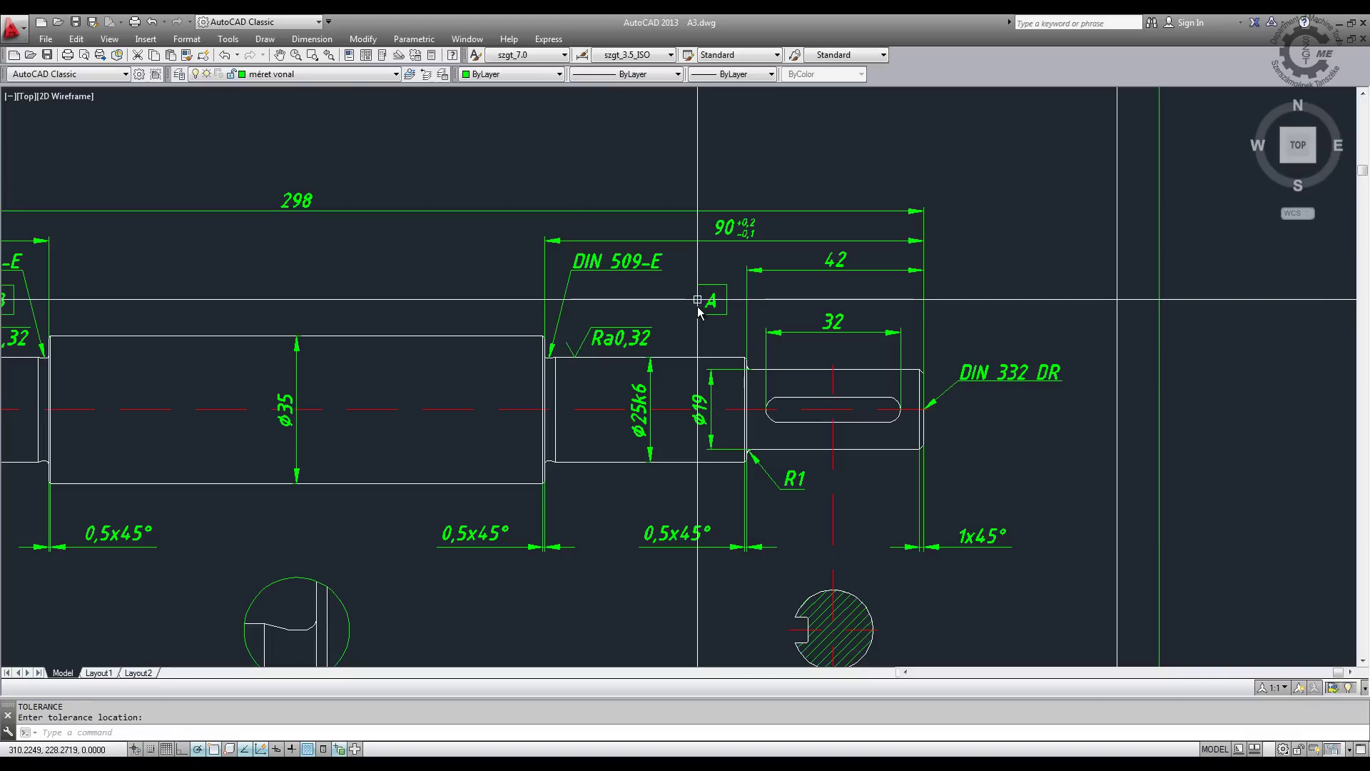
- Draw a leader from the shaft edge to the datum A frame
scroll(698, 300, "up", 4)
type("Le")
key("Return")
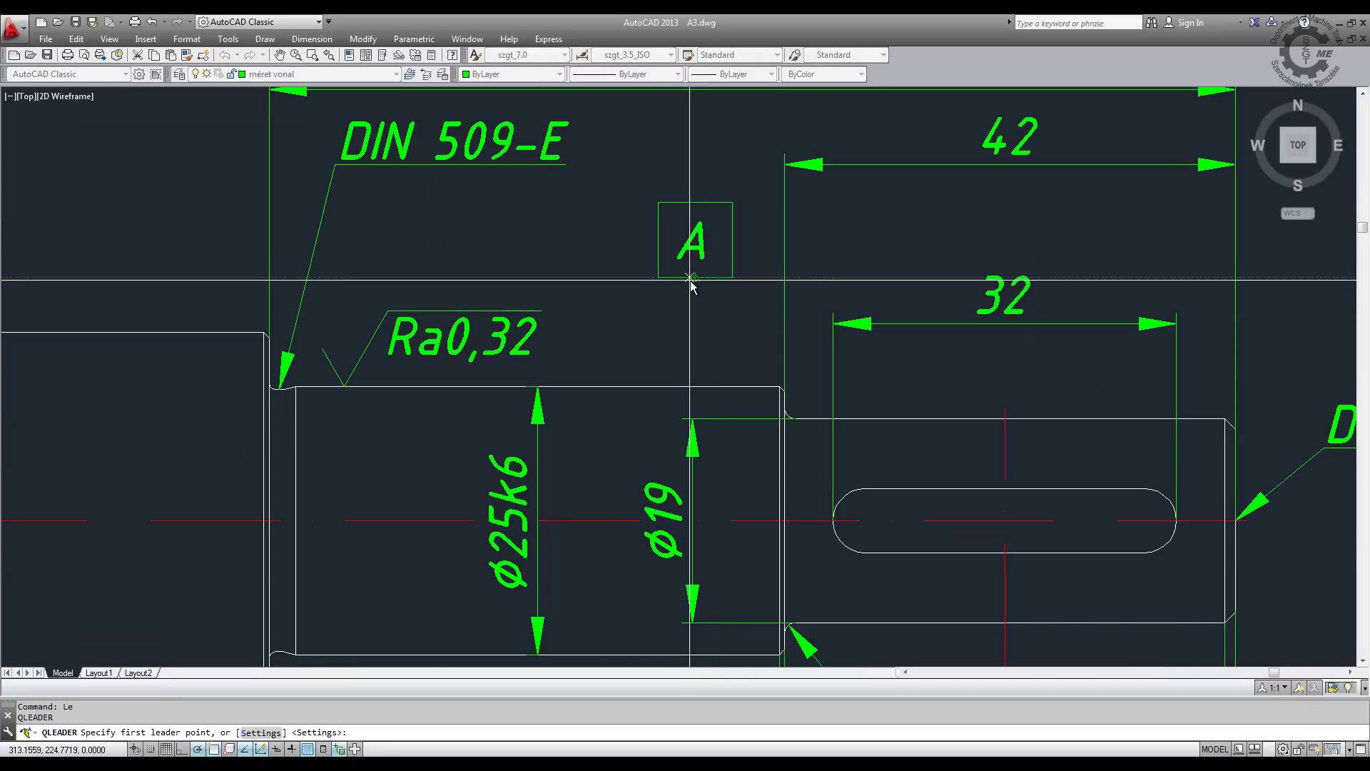
left_click(695, 388)
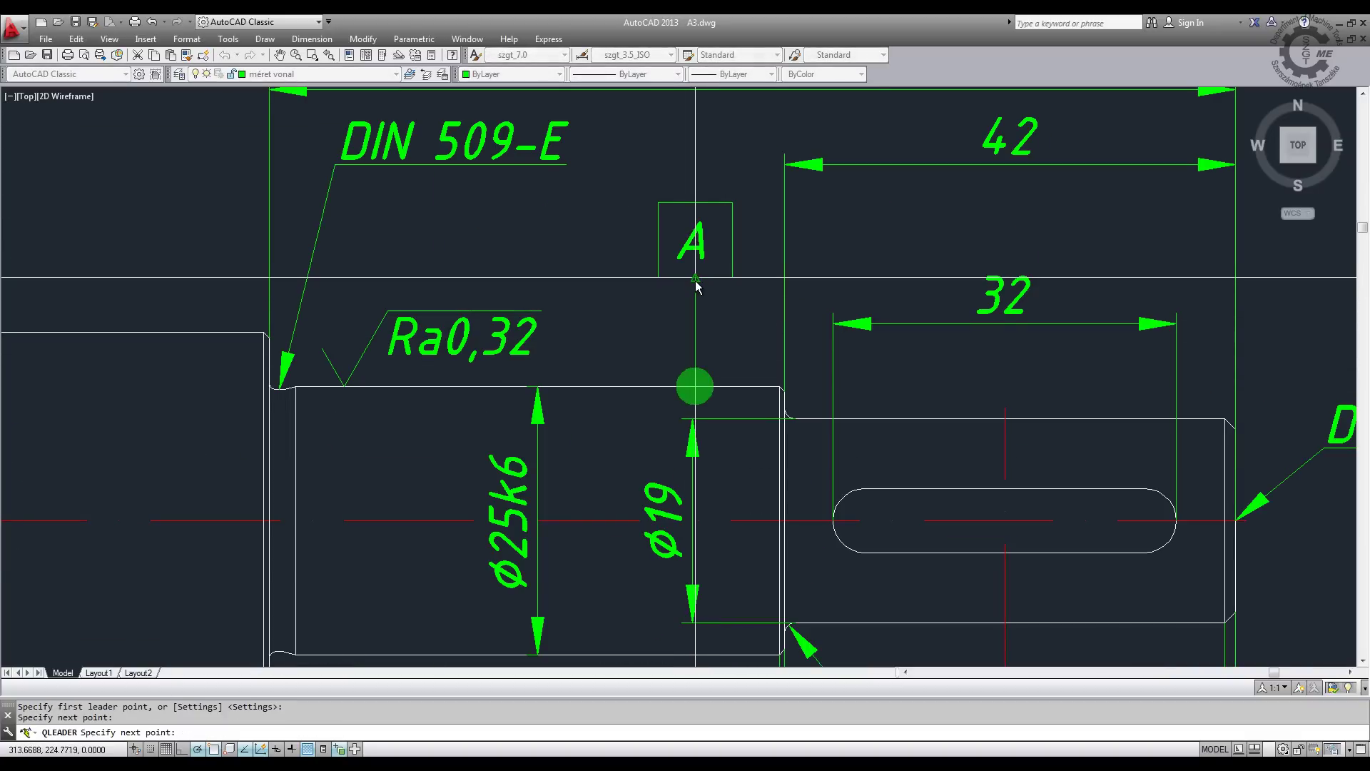
key("Escape")
- Set the datum A leader's arrow to Datum triangle filled
type("Ch")
key("Return")
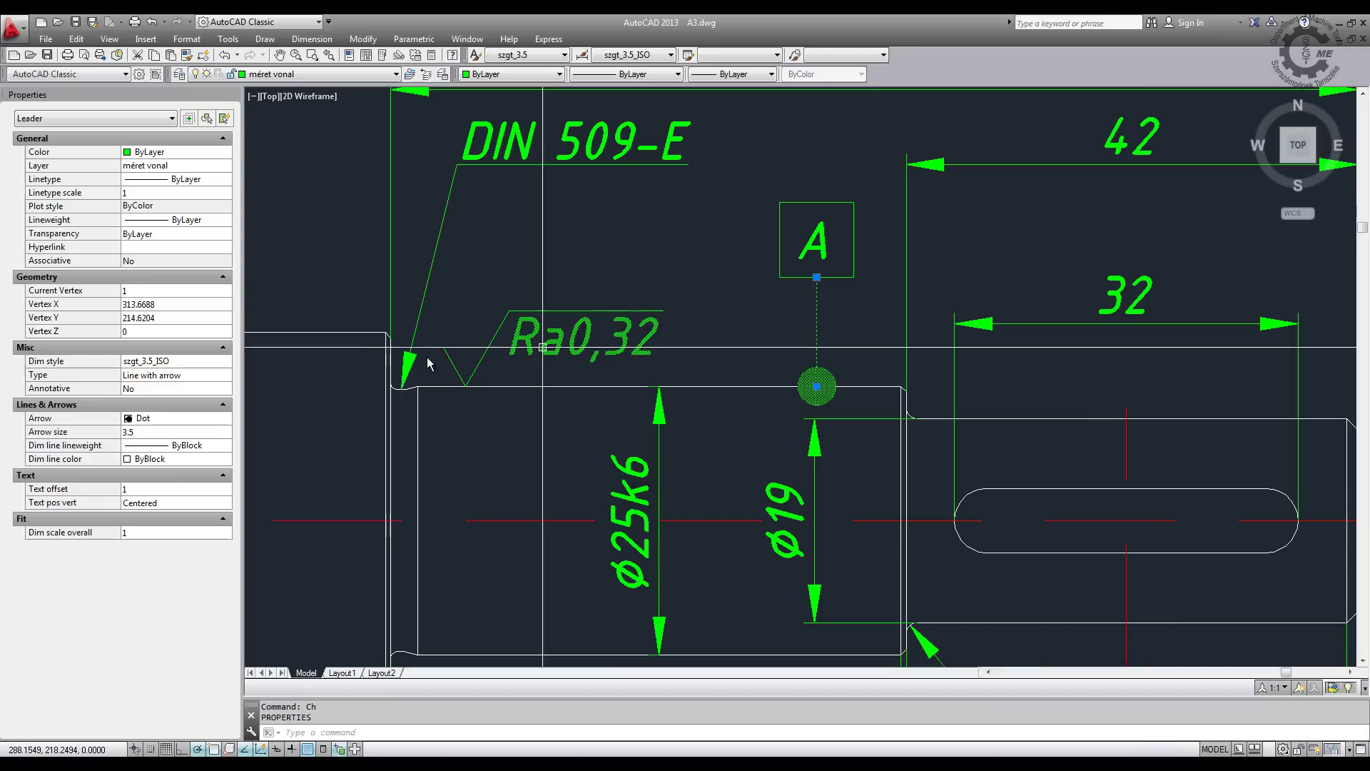
left_click(186, 420)
scroll(184, 471, "down", 3)
scroll(184, 485, "down", 2)
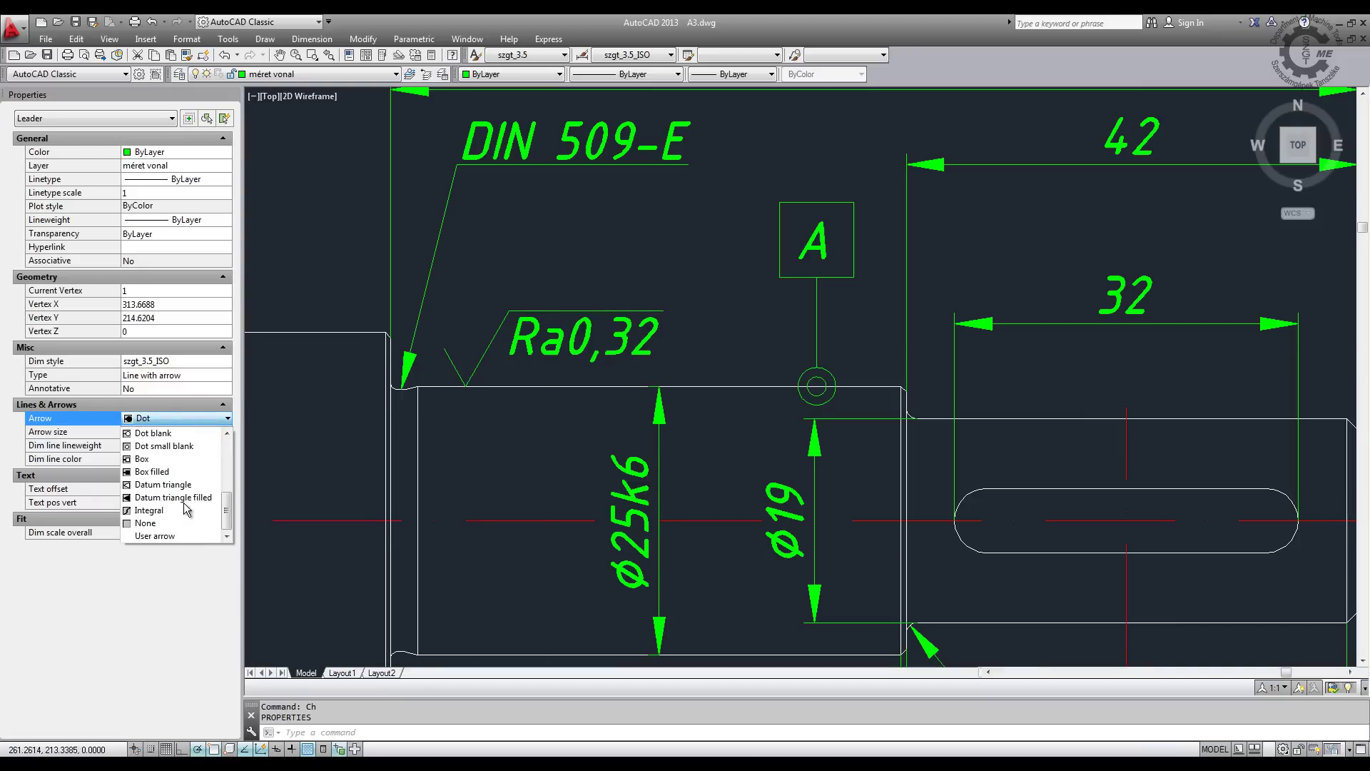
left_click(175, 499)
left_click(231, 95)
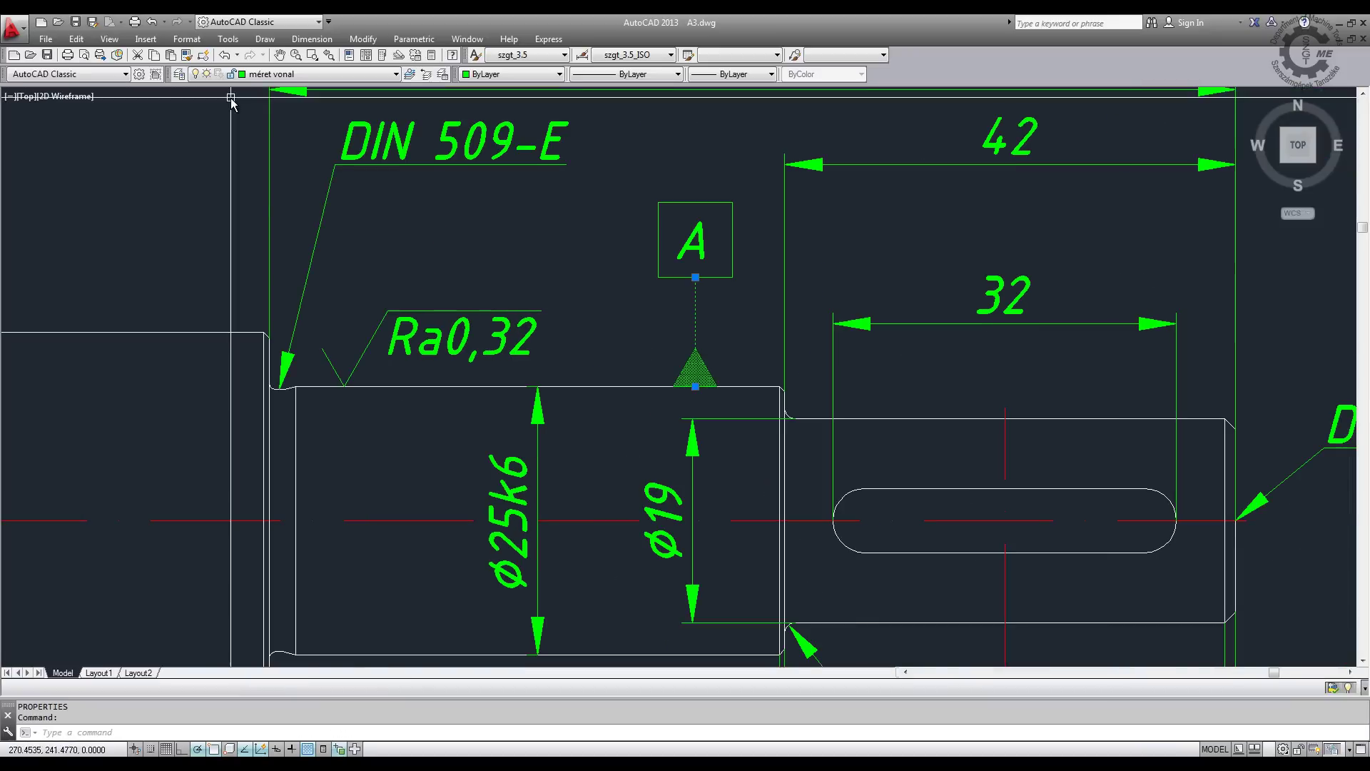
key("Escape")
scroll(403, 287, "down", 4)
scroll(512, 286, "up", 2)
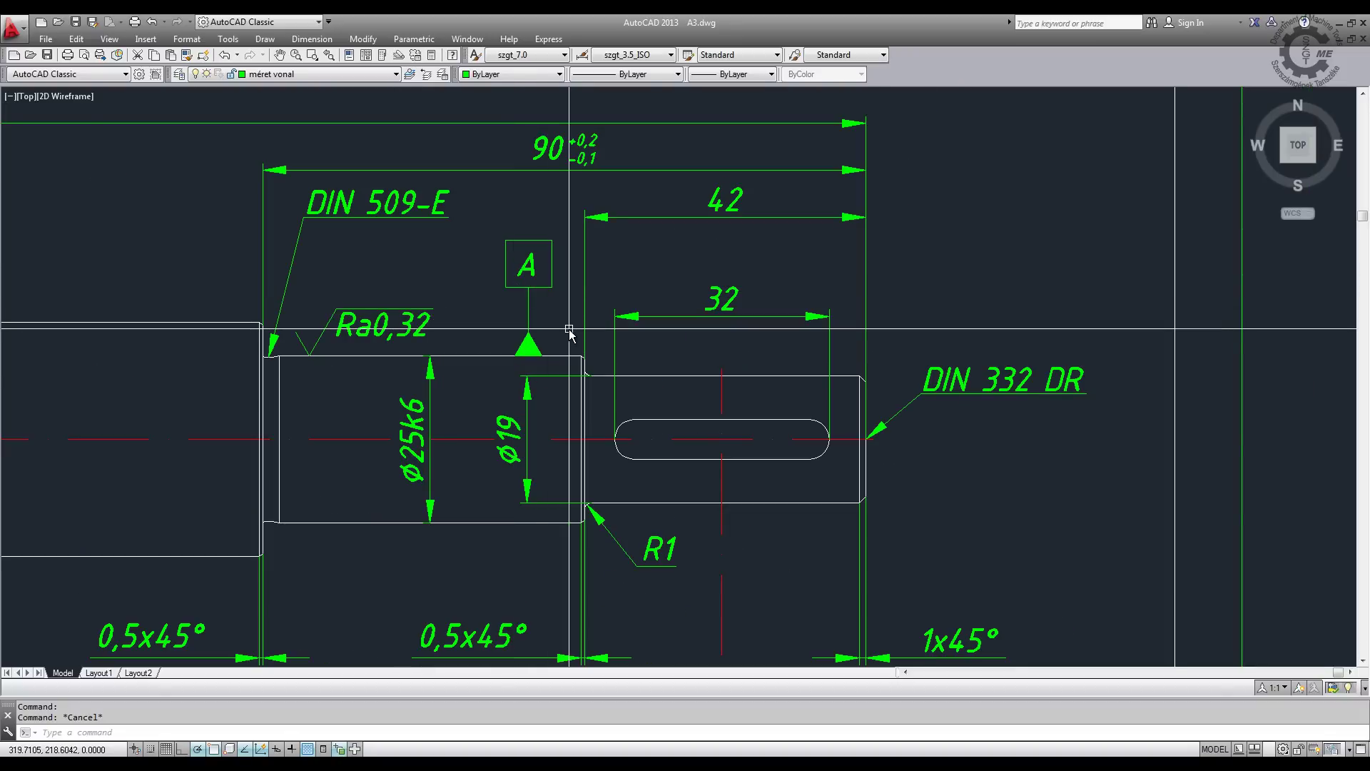
- Place a datum B tolerance frame below the right shaft end
middle_click_drag(568, 331, 537, 288)
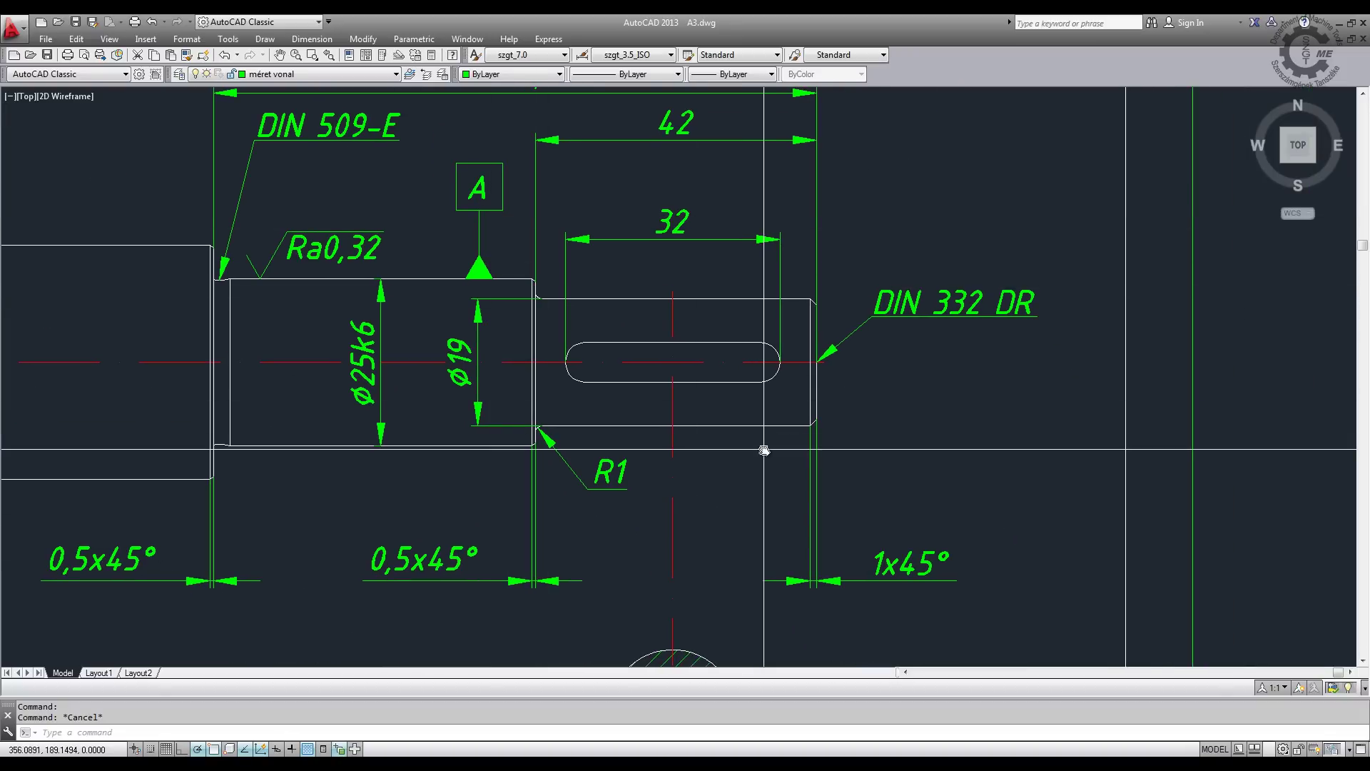
type("tol")
key("Return")
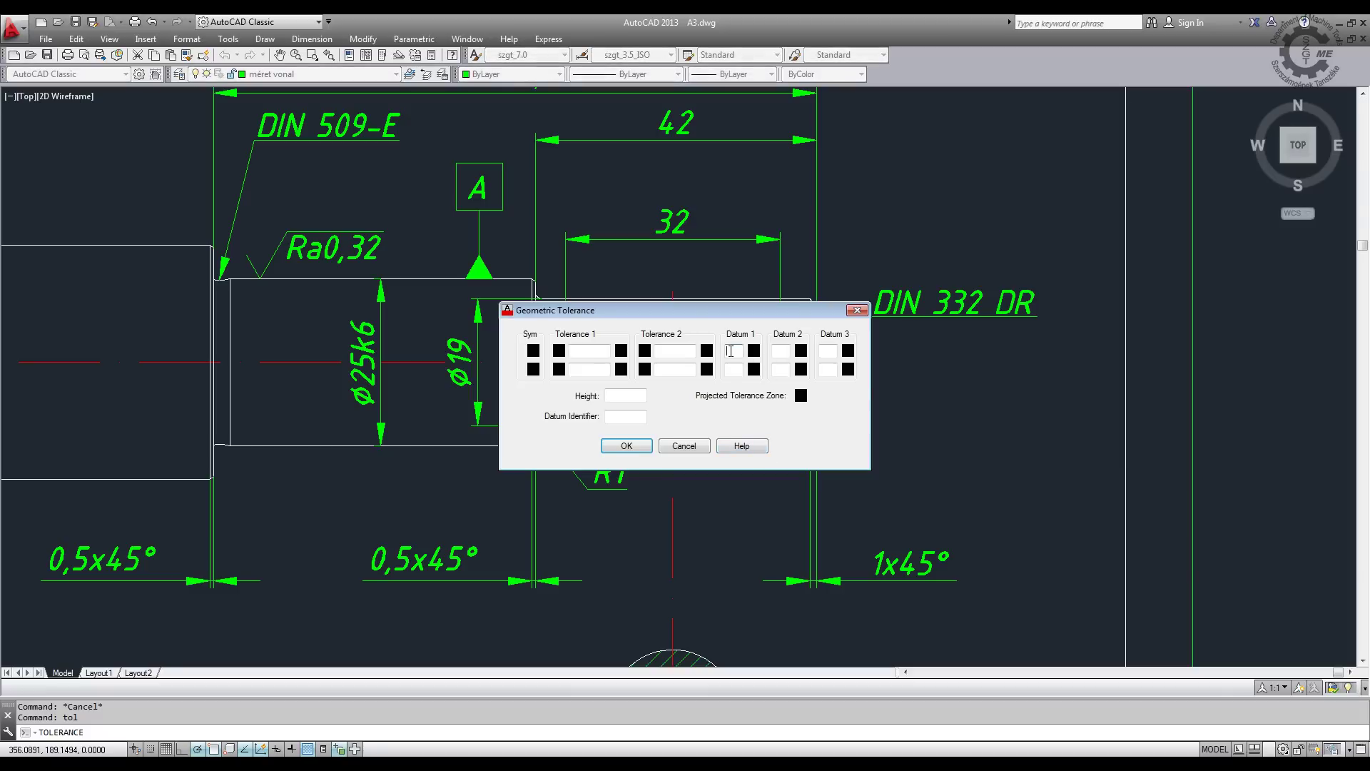
type("B")
left_click(627, 446)
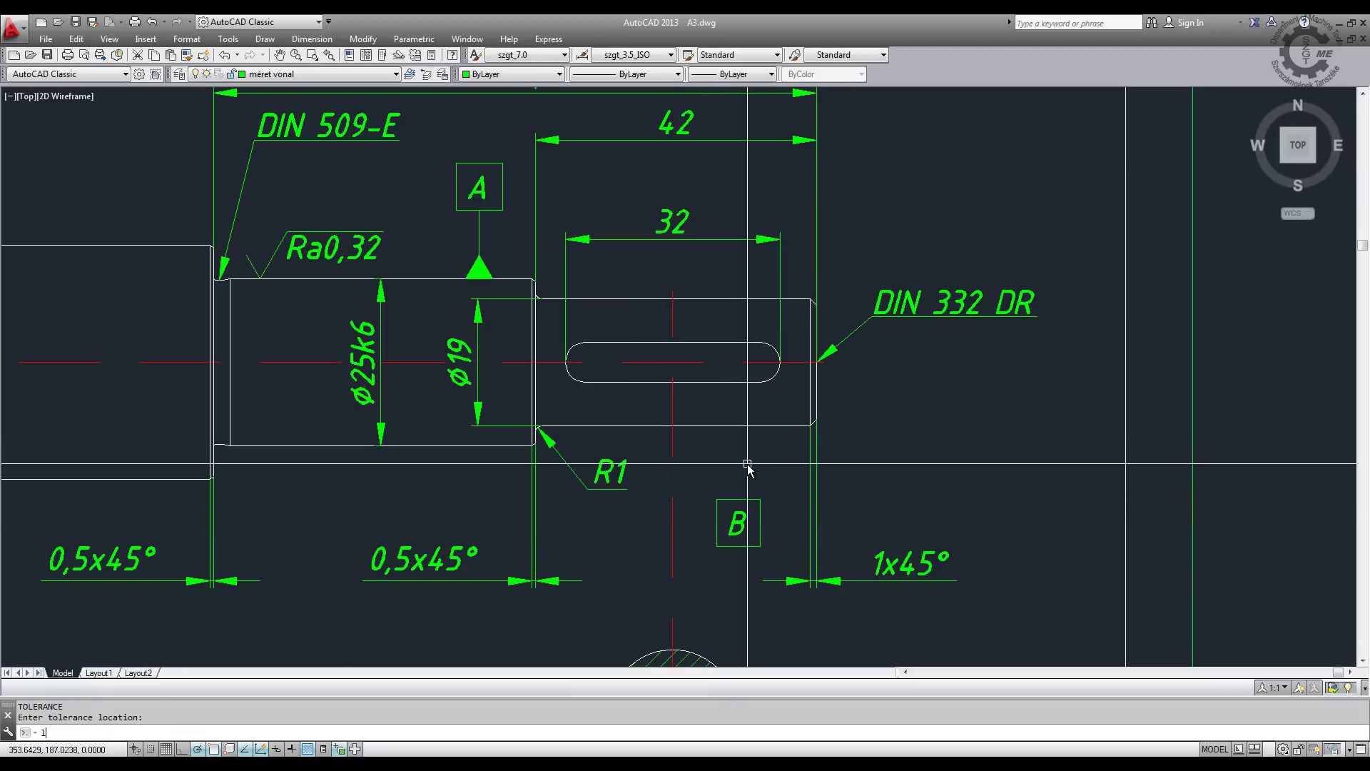
- Draw a leader from the shaft's lower edge down to the B frame
type("e")
key("Return")
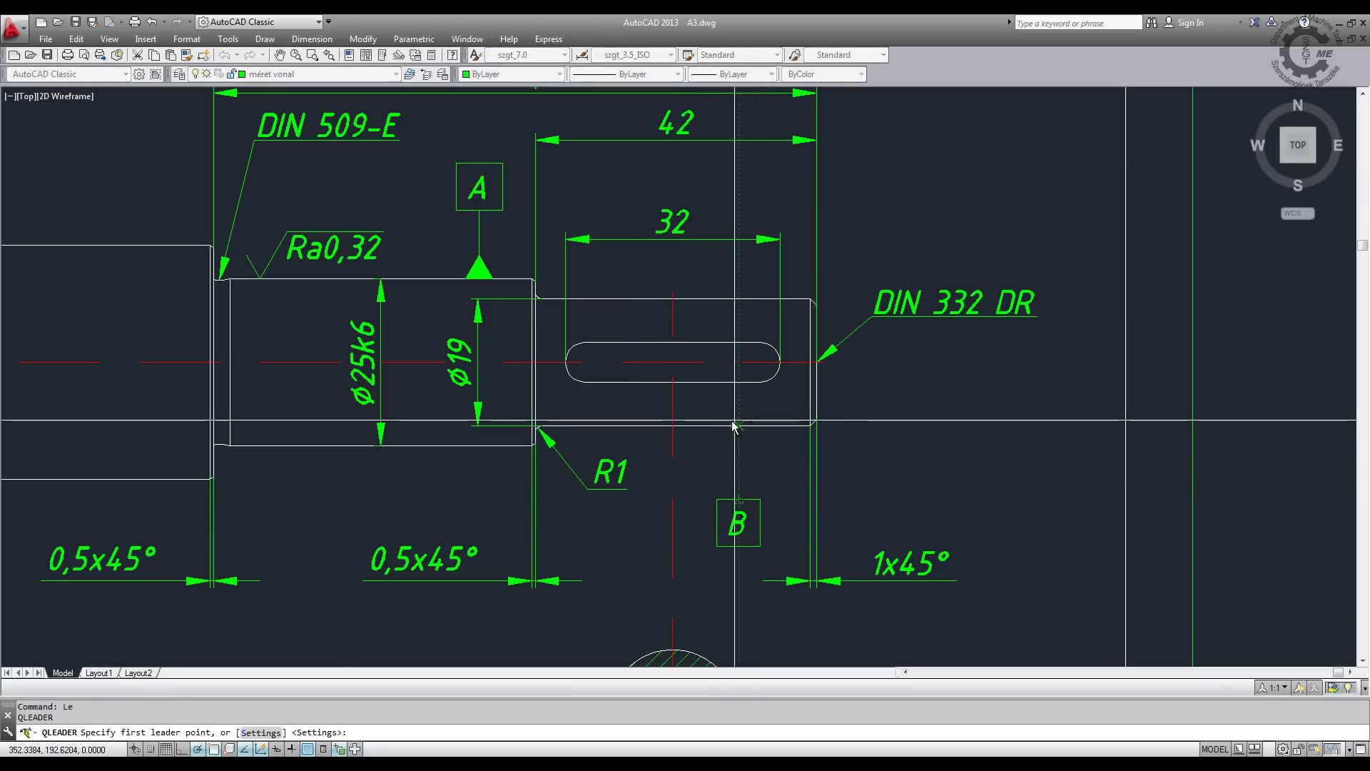
left_click(738, 426)
left_click(737, 499)
key("Escape")
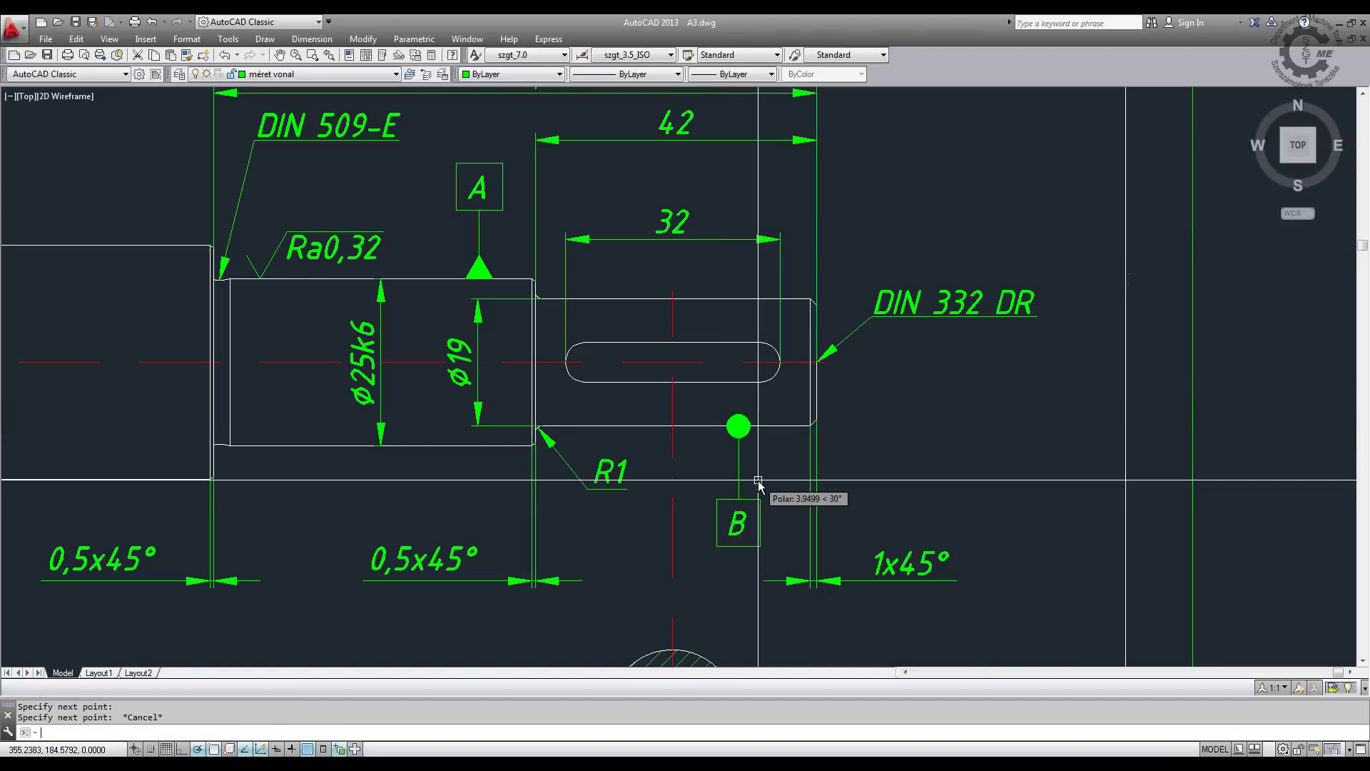
- Set the datum B leader's arrow to Datum triangle filled
type("ch")
key("Return")
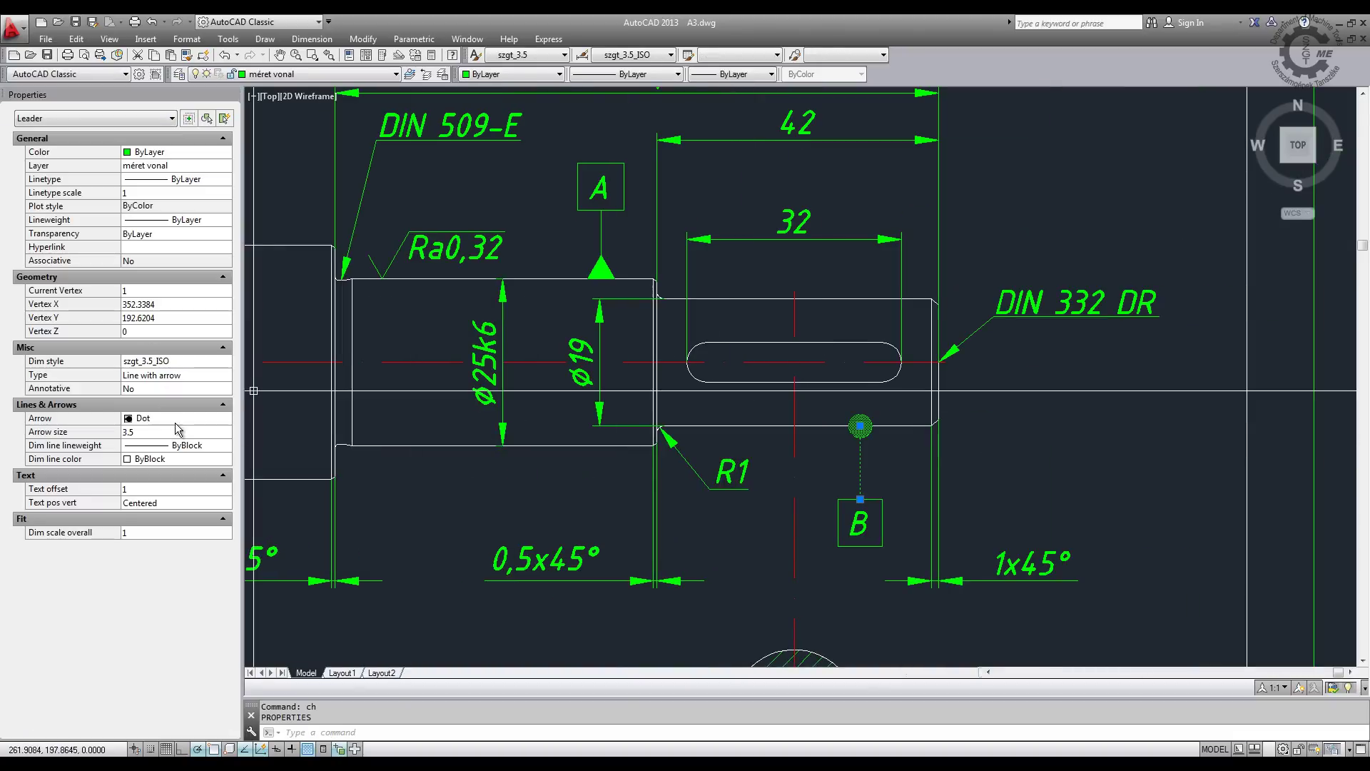
left_click(179, 418)
left_click(176, 498)
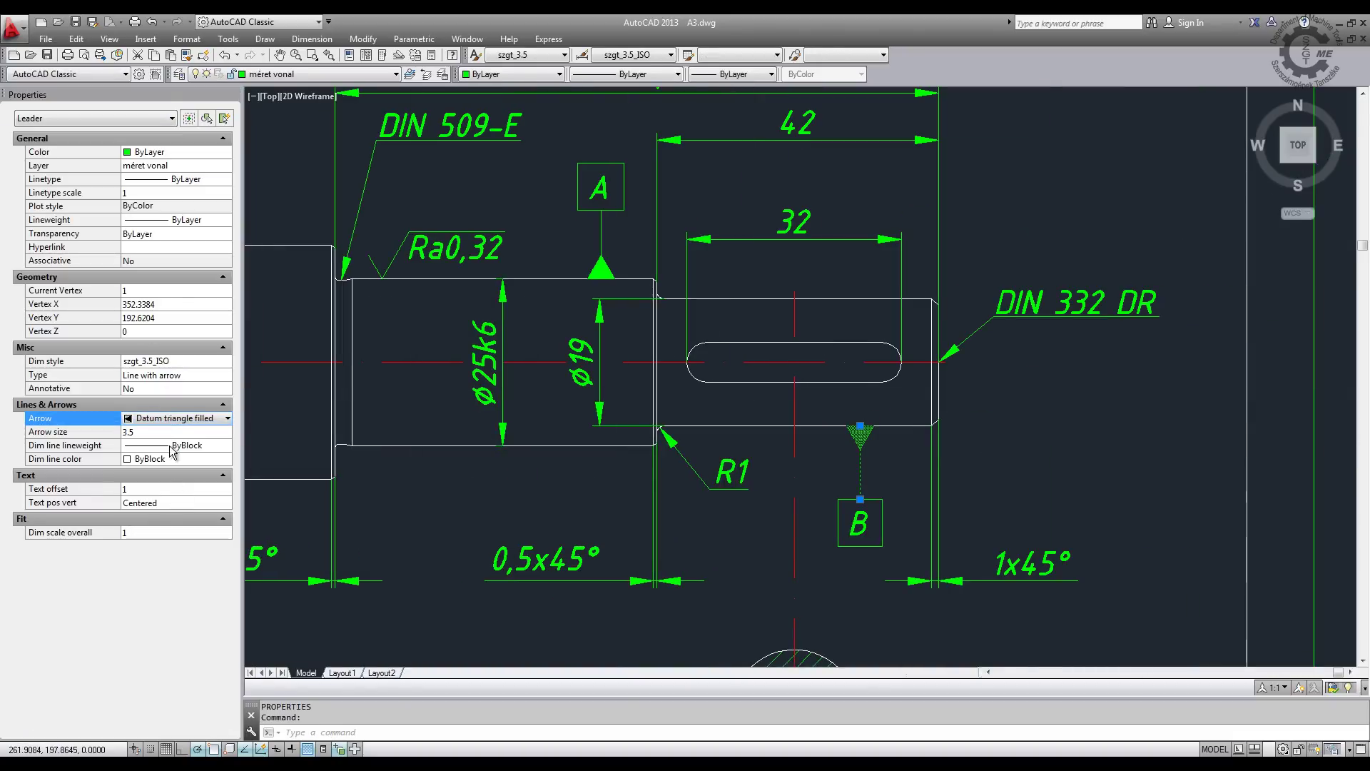
left_click(230, 95)
scroll(701, 387, "down", 2)
type("z")
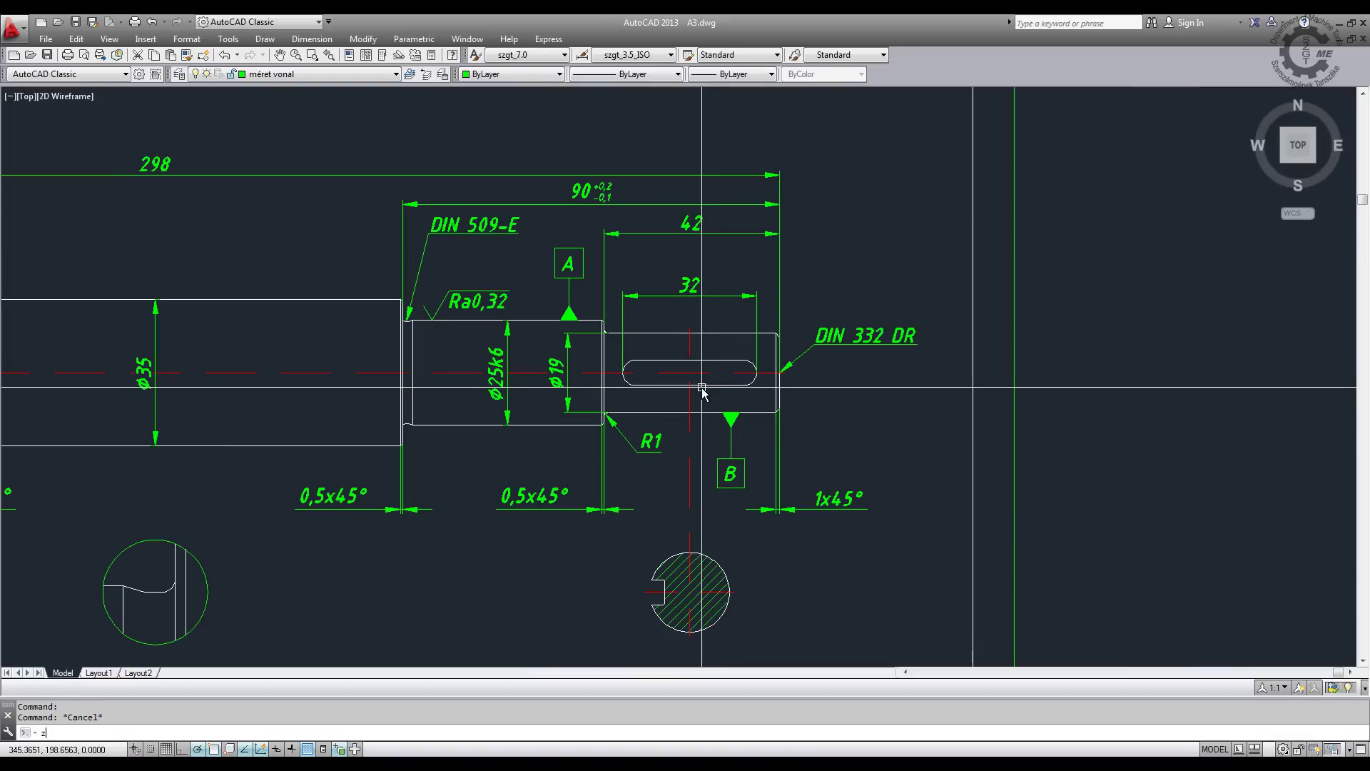